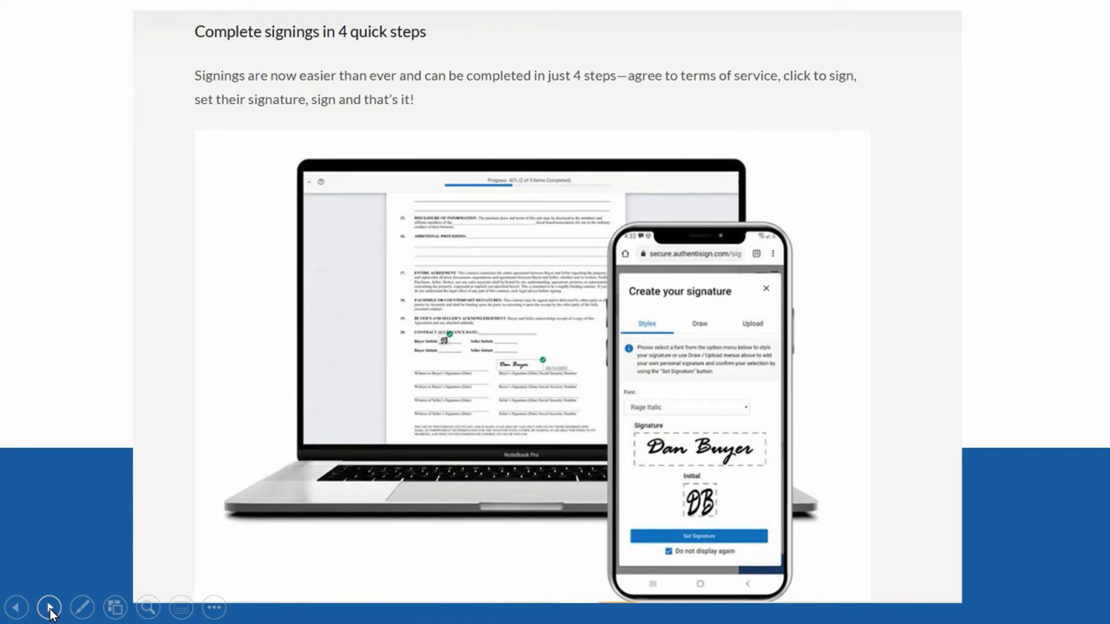
Advance past the final slides, exit the PowerPoint show, and bring Firefox's webinar details forward
click(48, 608)
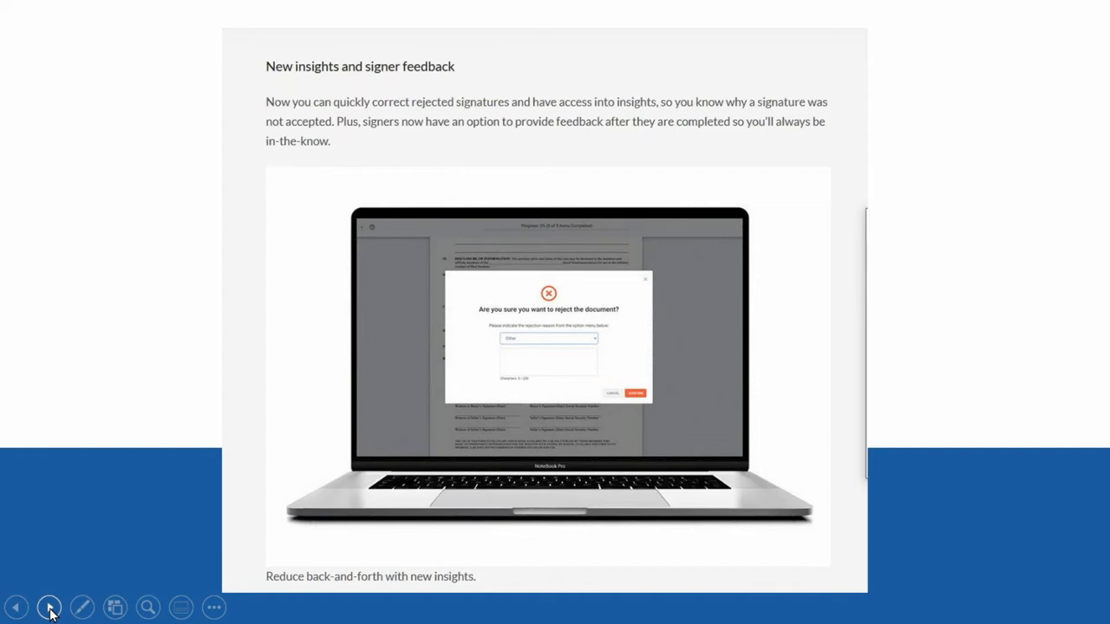
click(50, 607)
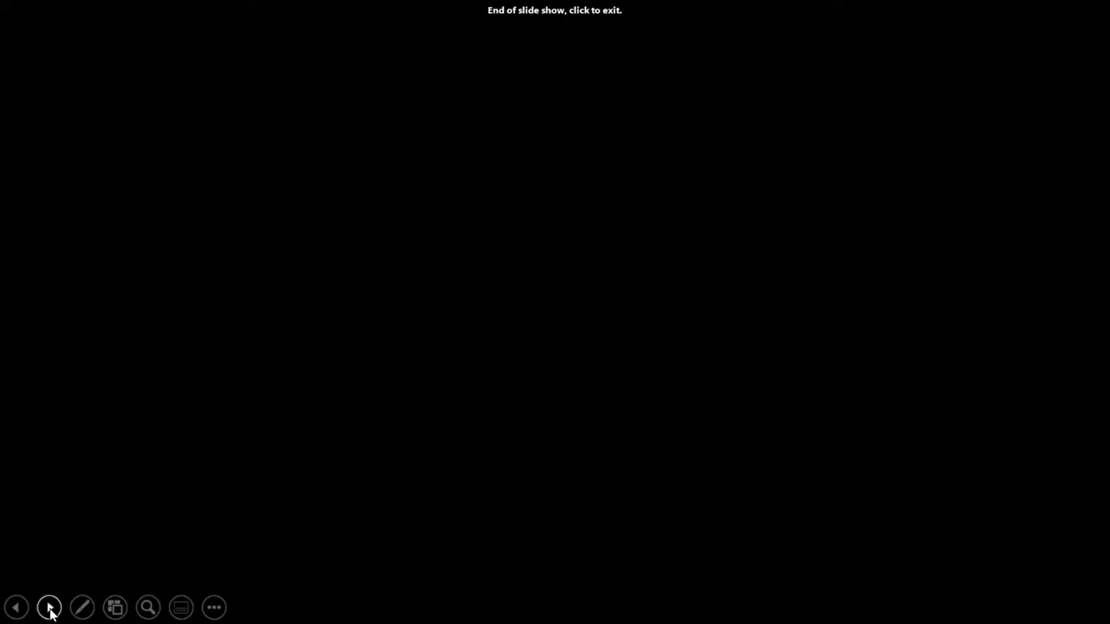
click(49, 608)
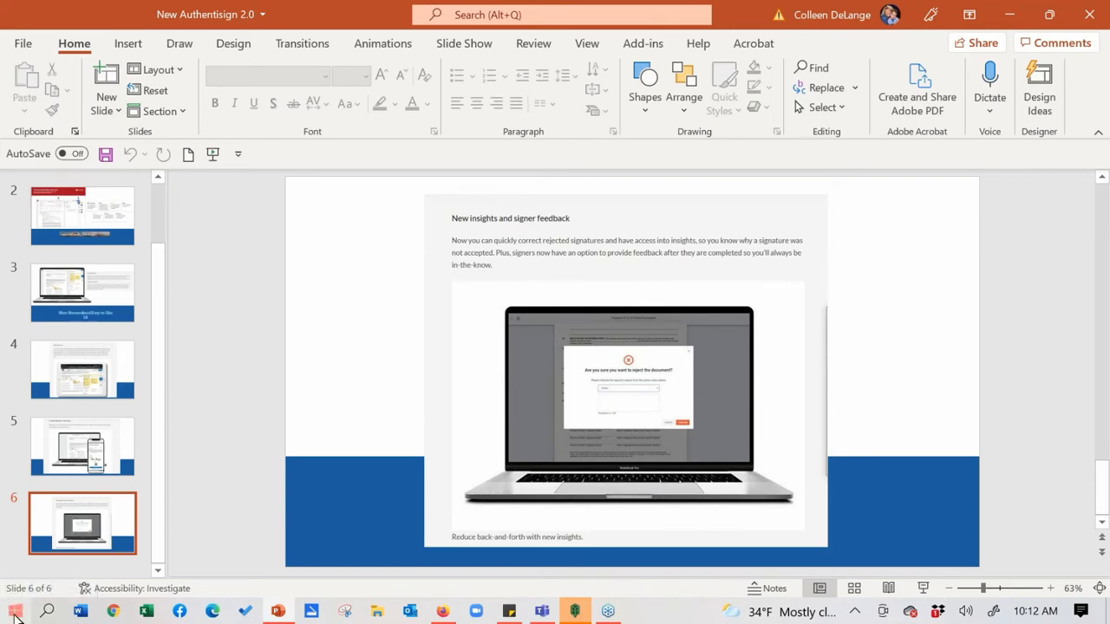
click(443, 611)
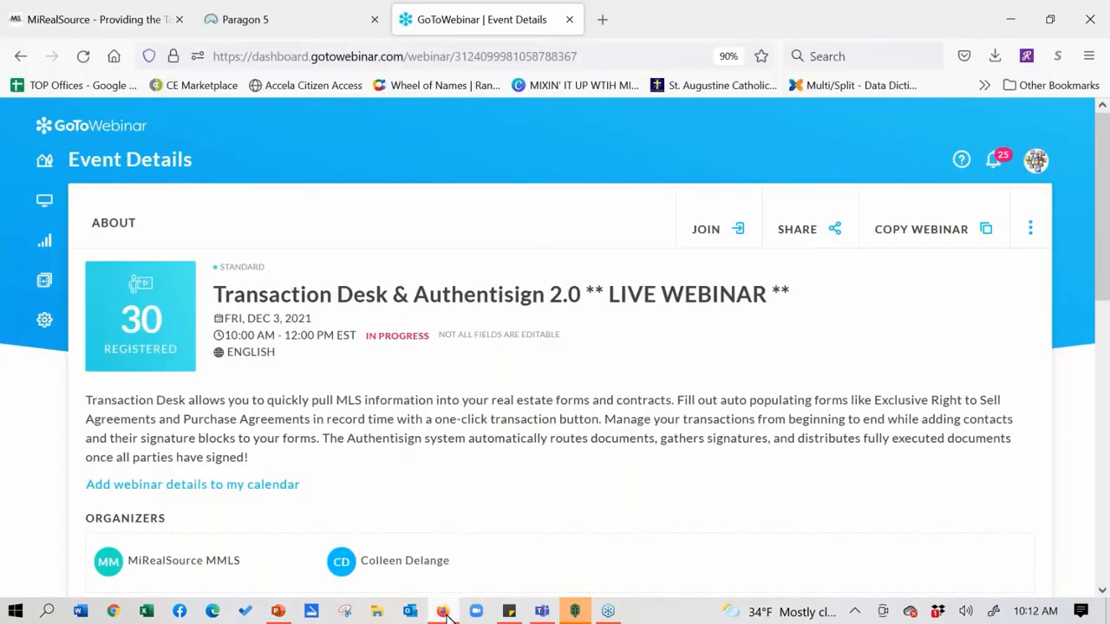
click(242, 28)
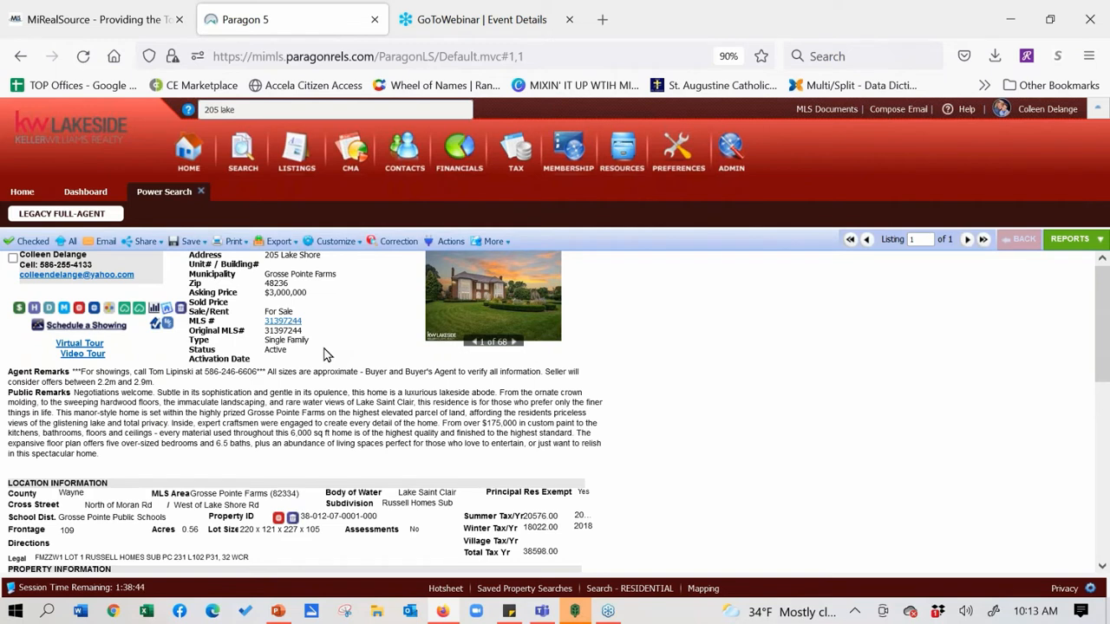
click(167, 328)
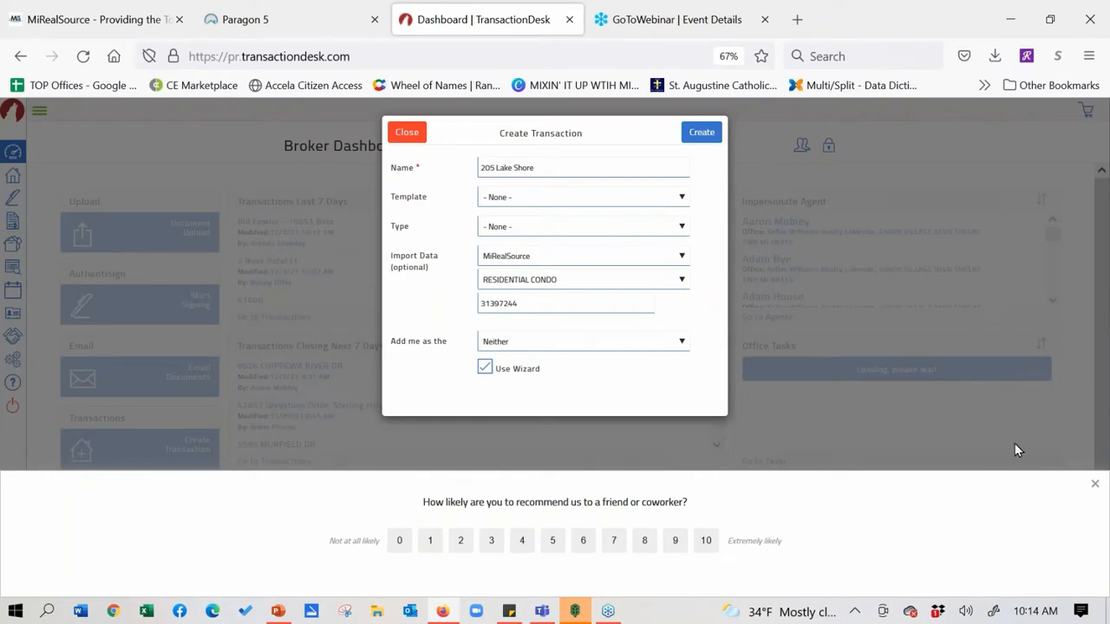
Close the recommend-us survey and show the Create Transaction template choices
click(1094, 486)
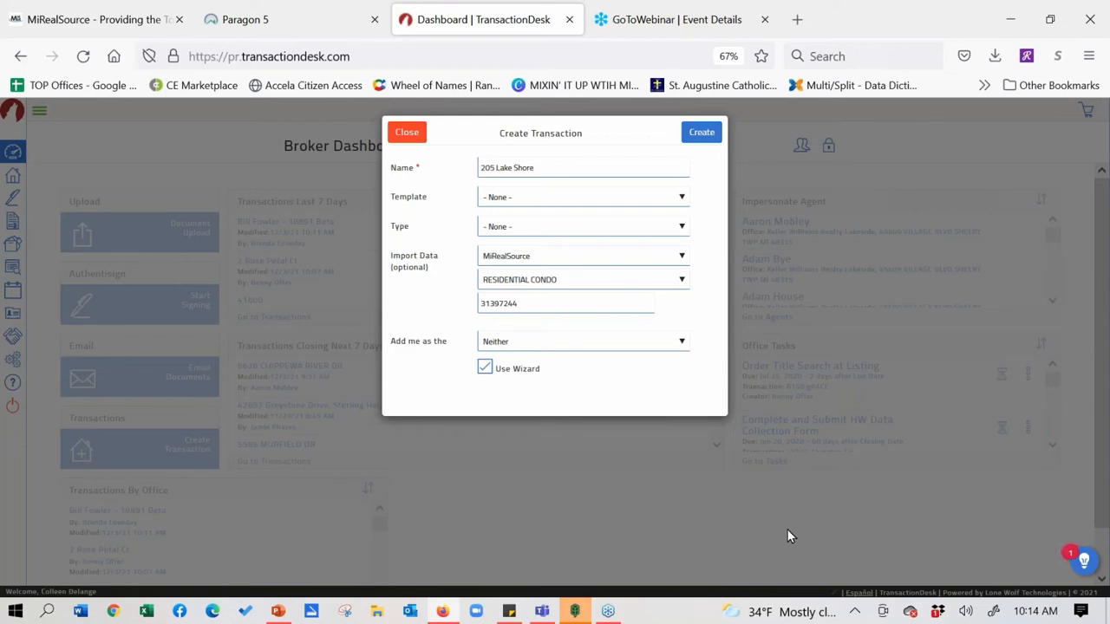
click(682, 198)
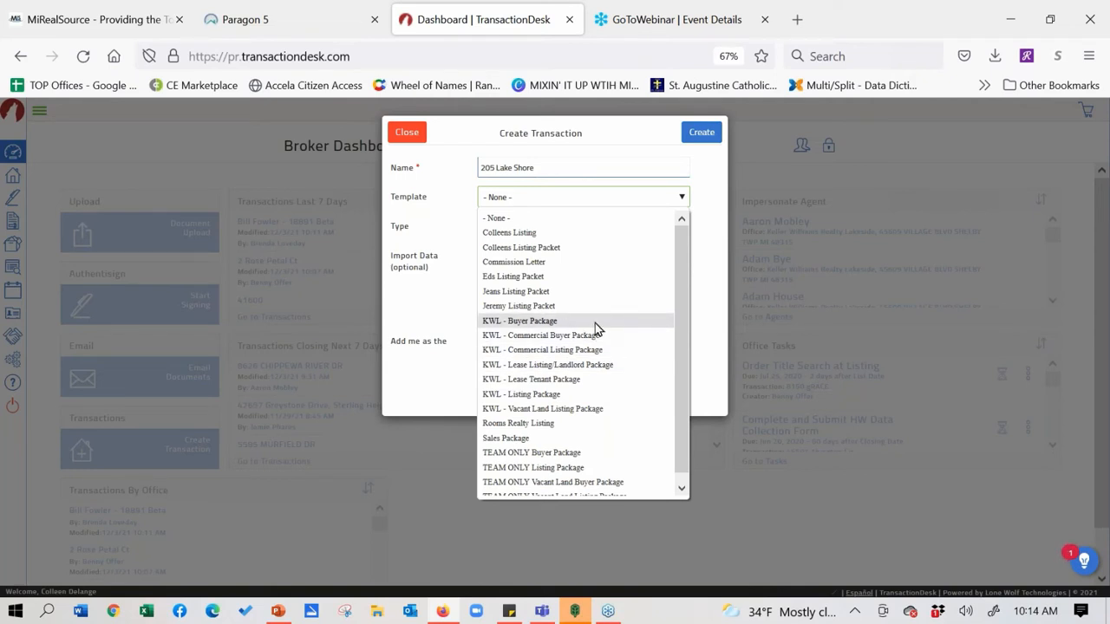
Choose the KWL - Buyer Package template, add myself as Selling Agent, and return to Paragon 5
click(555, 321)
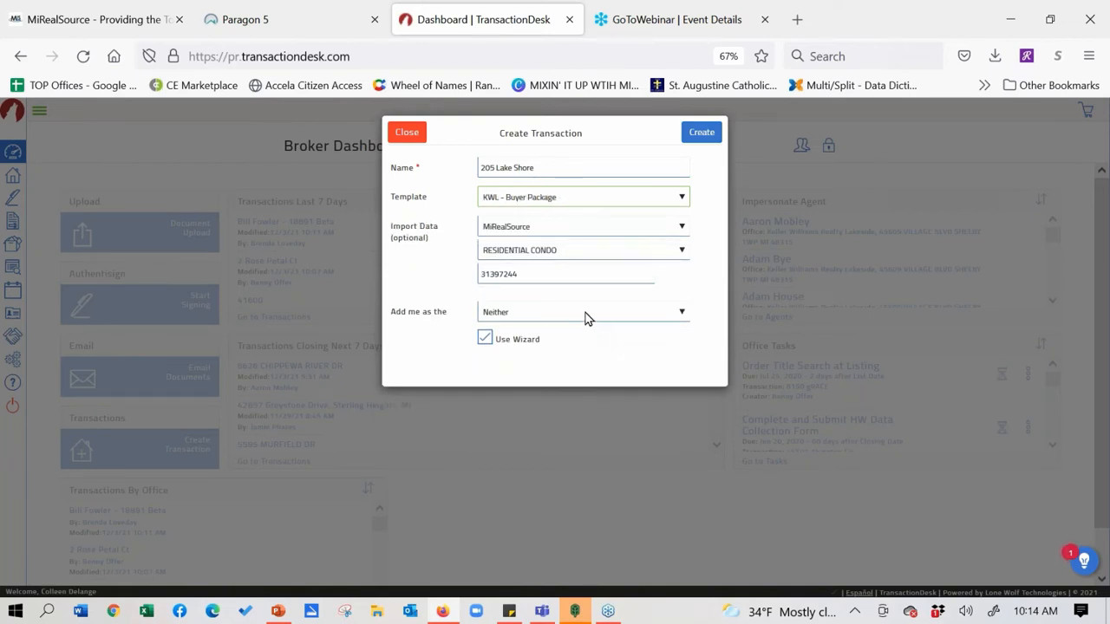
click(587, 316)
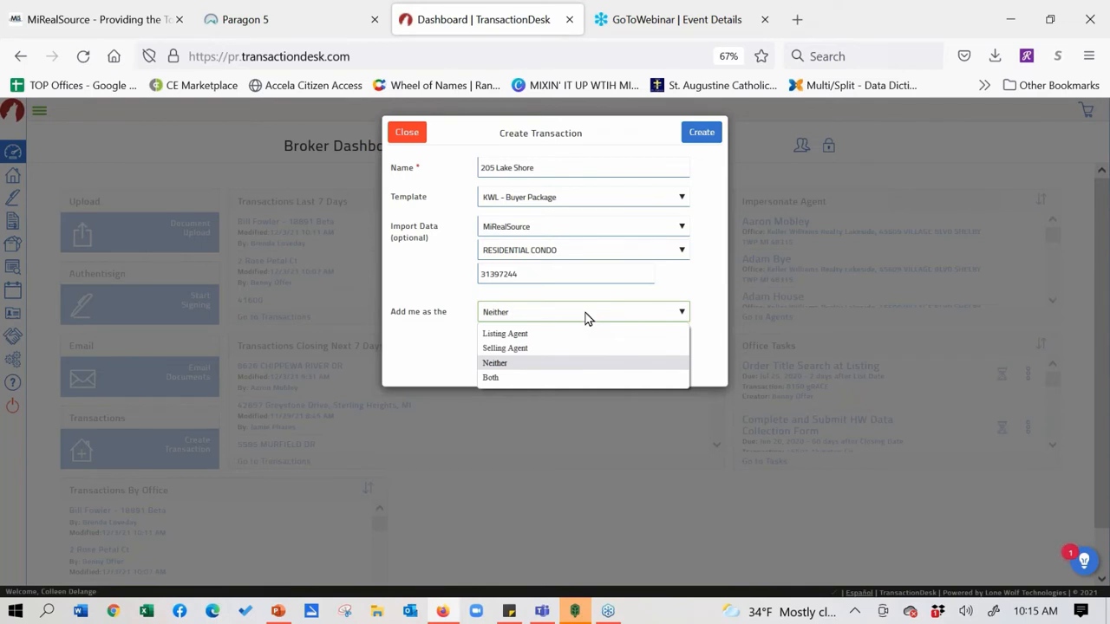
click(556, 349)
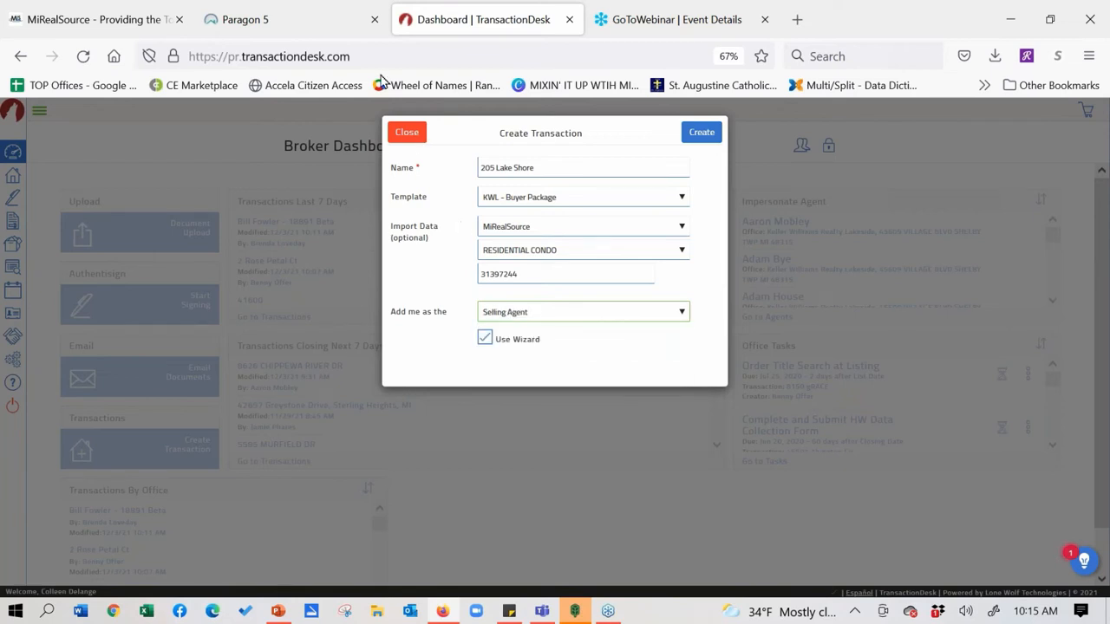
click(267, 19)
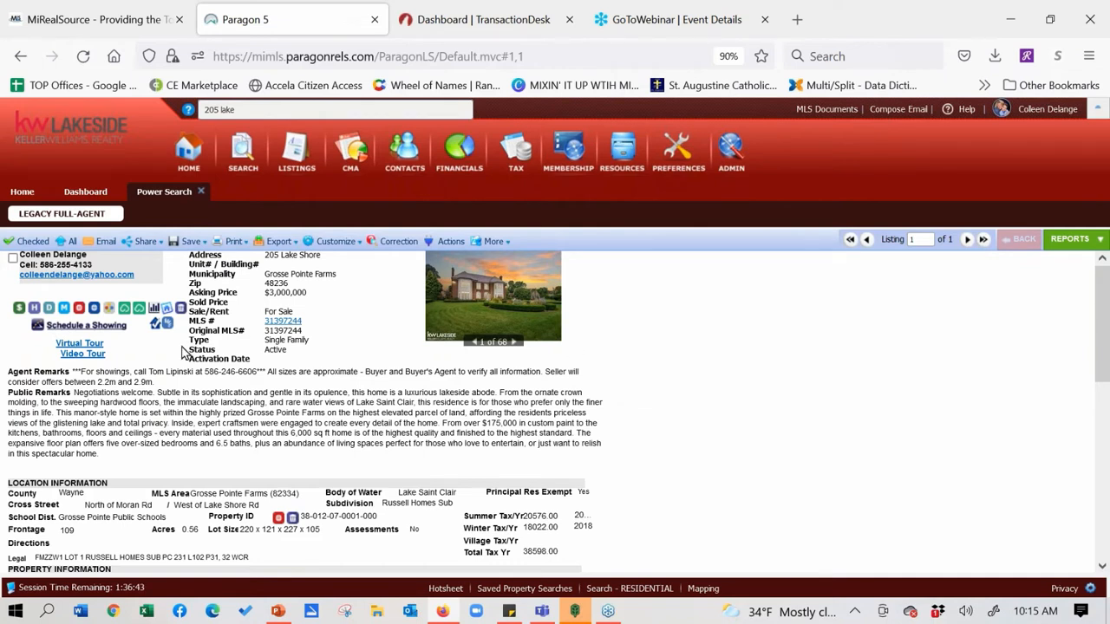
Return to the Dashboard | TransactionDesk tab with the filled Create Transaction form
click(525, 17)
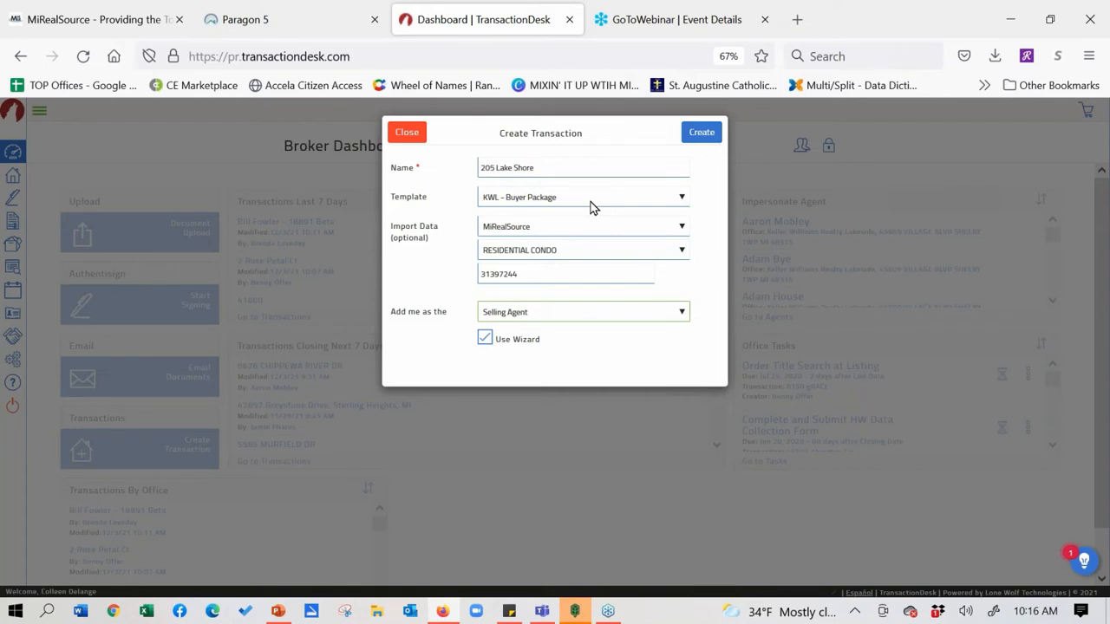
Create the transaction and scroll the Details step down to the 3000000 List Price
click(703, 137)
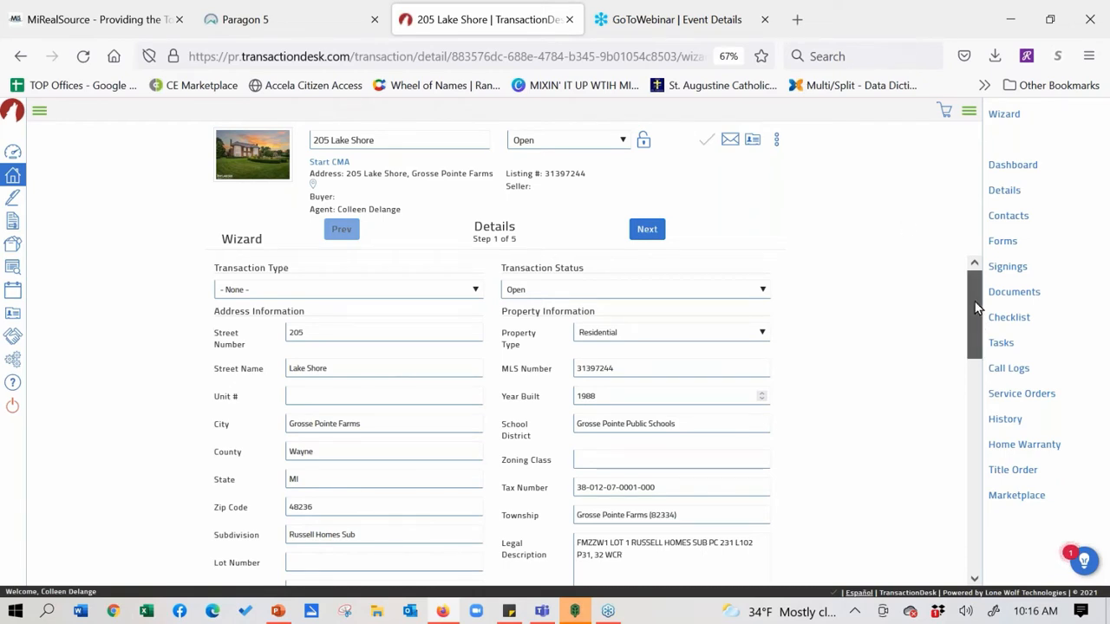
scroll(974, 338, down, 1)
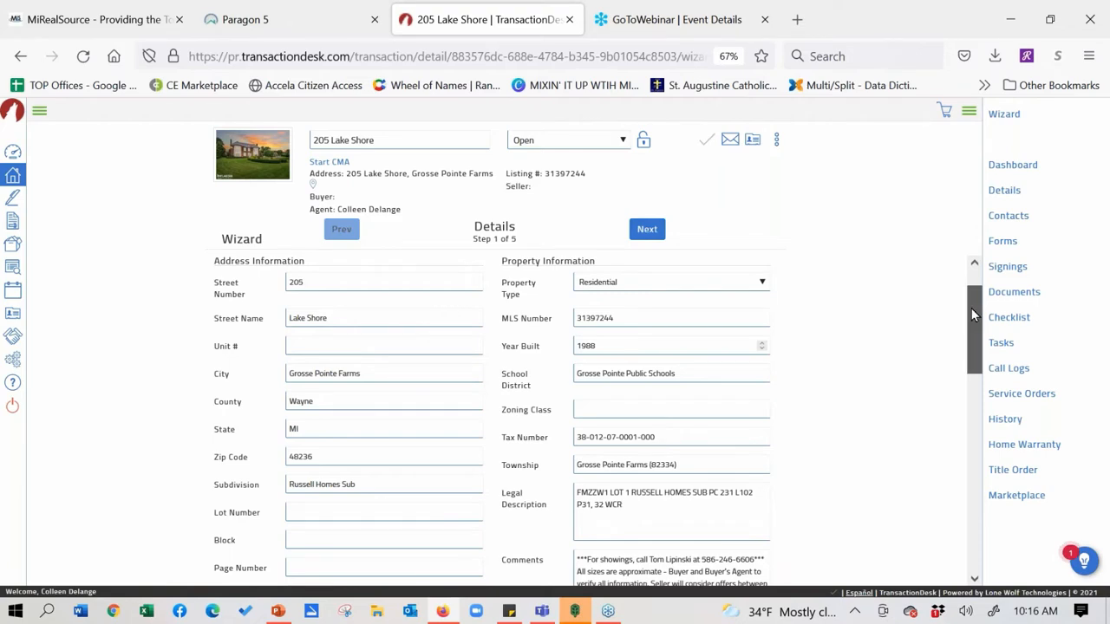
drag(971, 309, 974, 364)
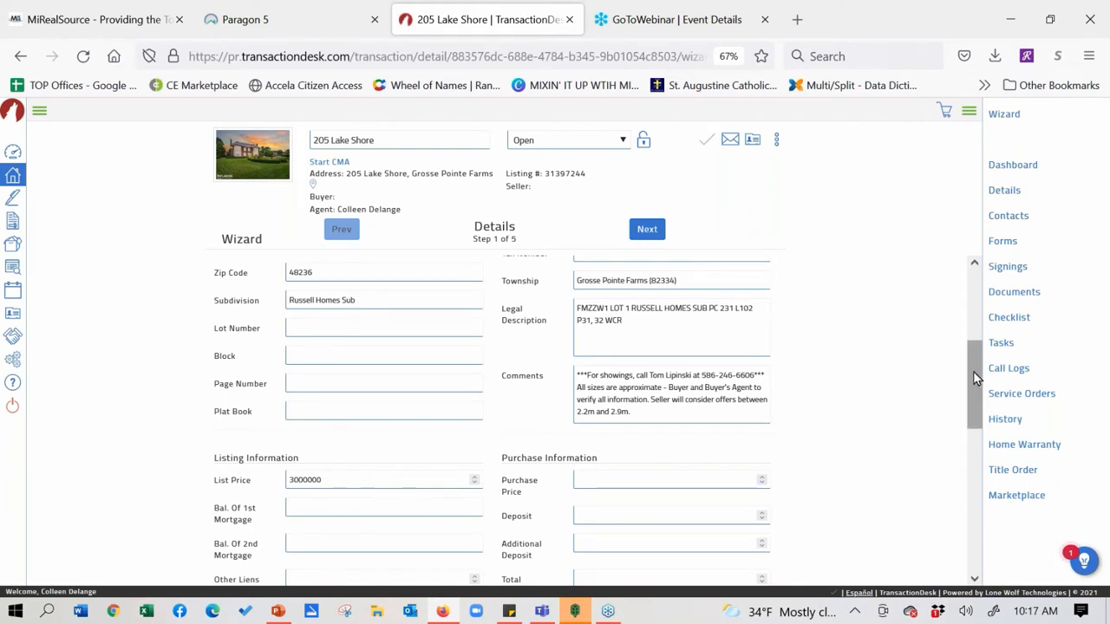
drag(973, 371, 975, 347)
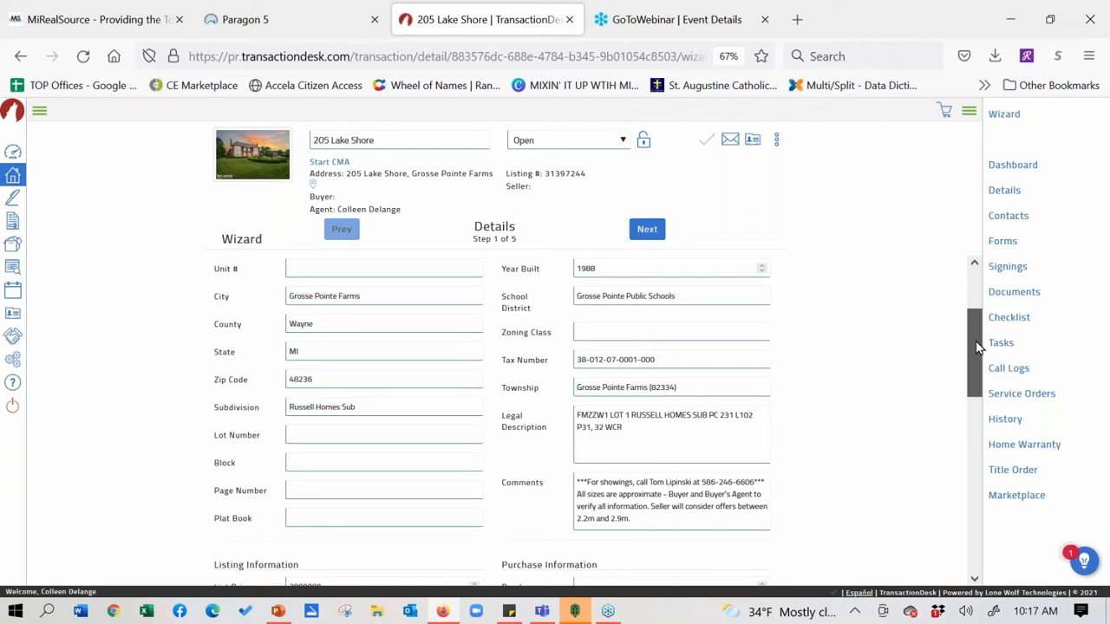
drag(977, 347, 974, 377)
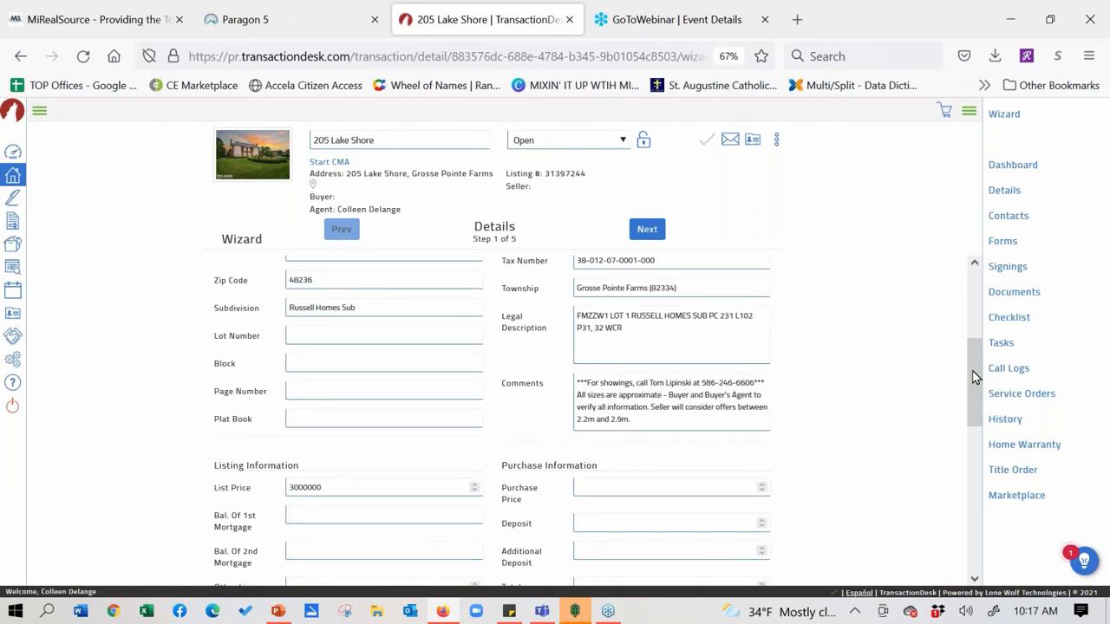
Enter a Purchase Price of 2800000
click(667, 487)
text(28000)
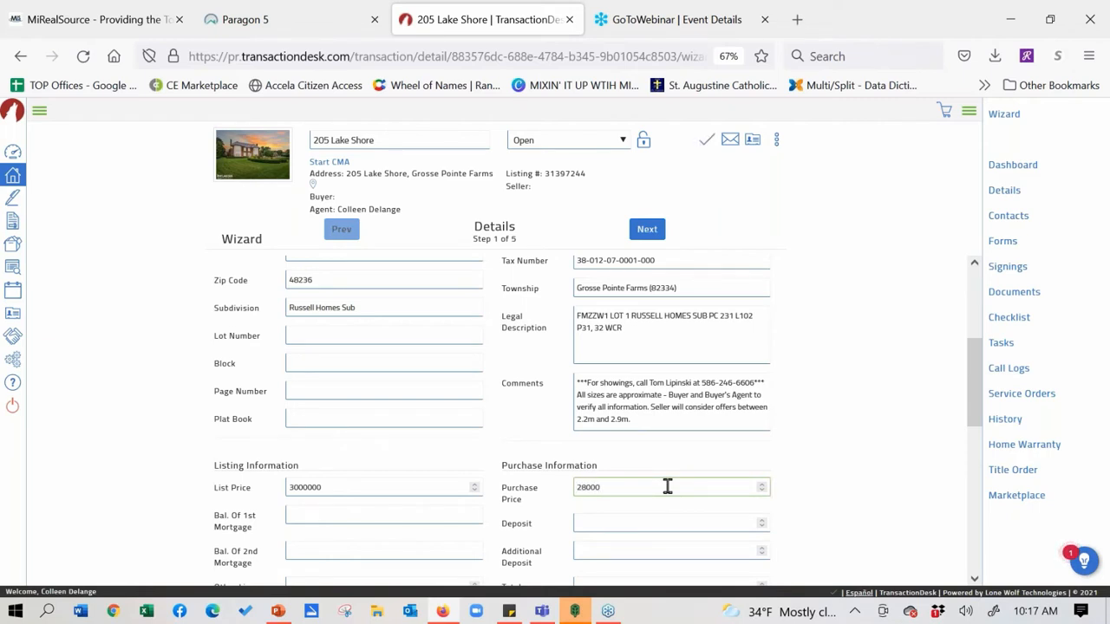
text(00)
click(689, 516)
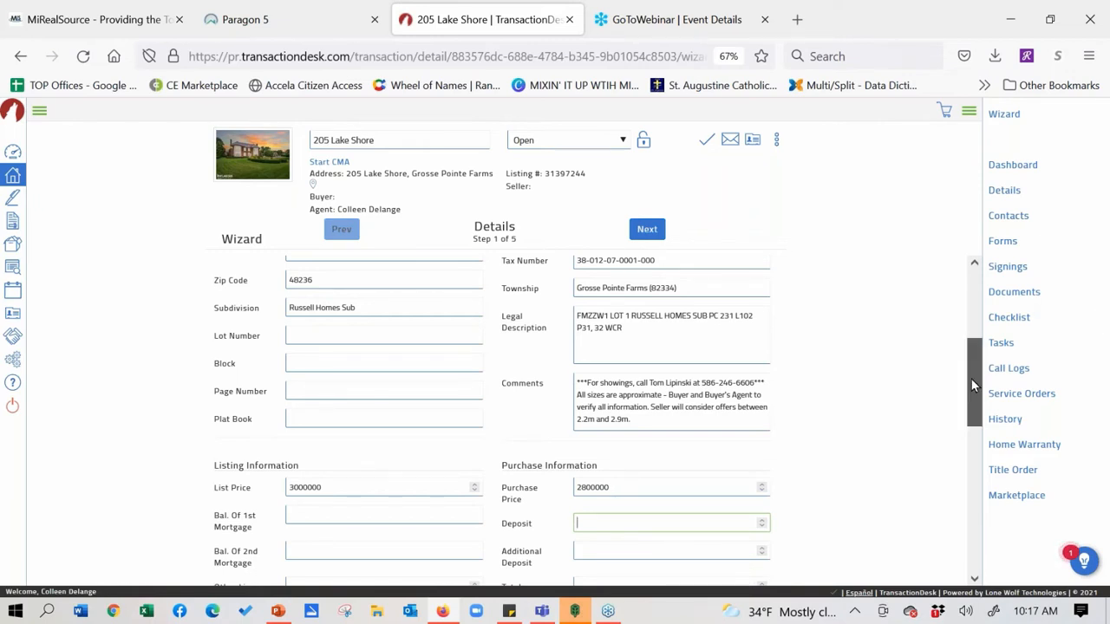
List 'Stove, Washer, Dryer' as Property Includes and 'Pool' as Property Excludes
drag(971, 386, 965, 453)
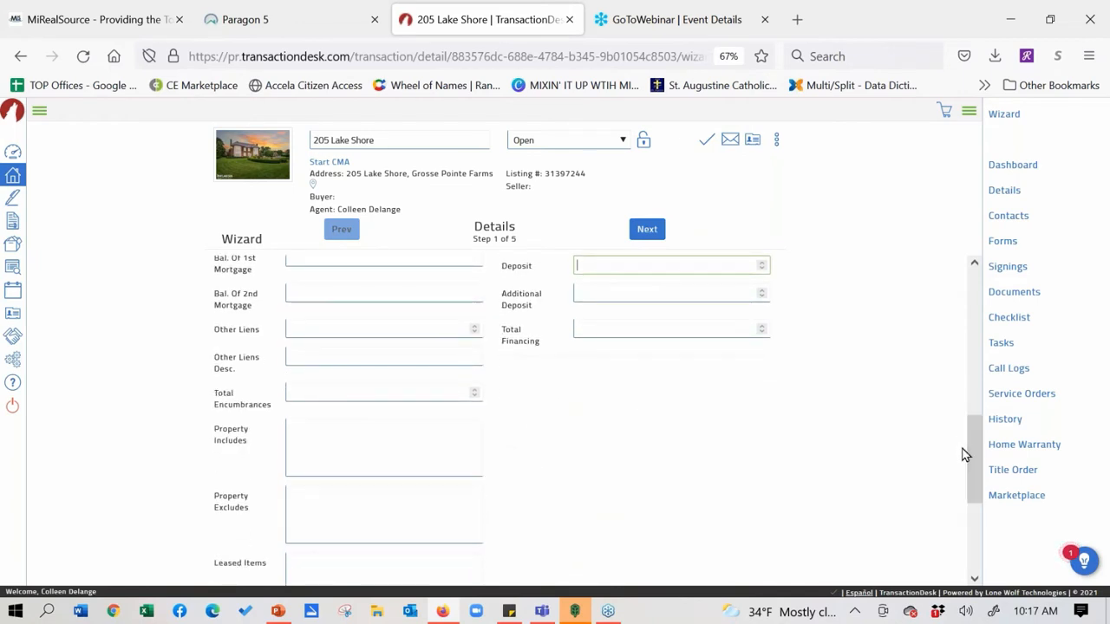
click(365, 434)
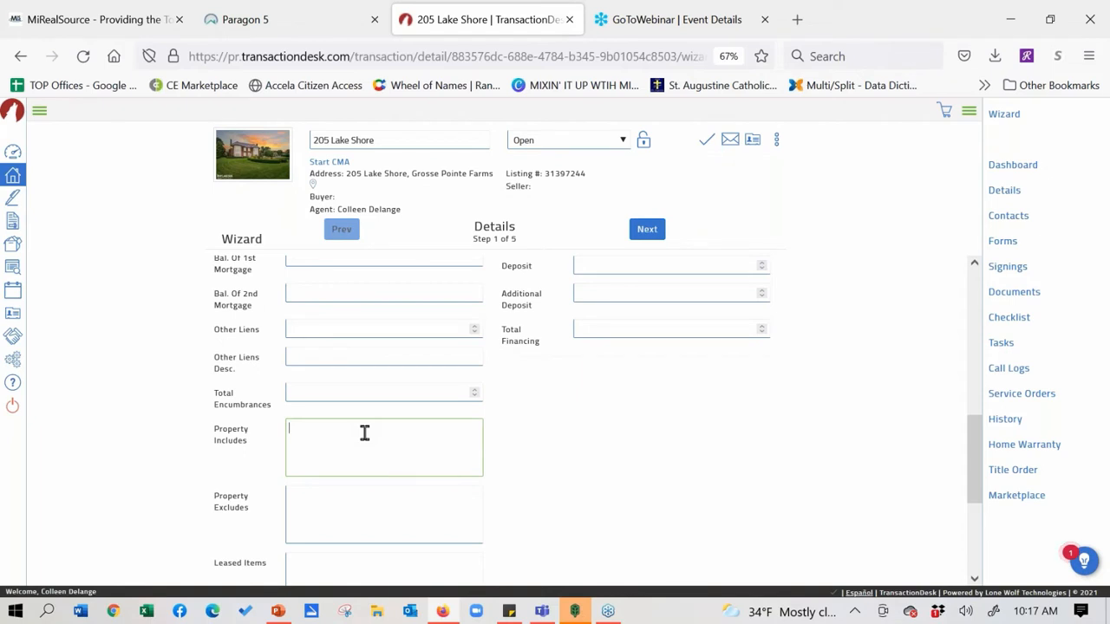
text(Stove, Washer)
key(BackSpace)
text(, Dryer)
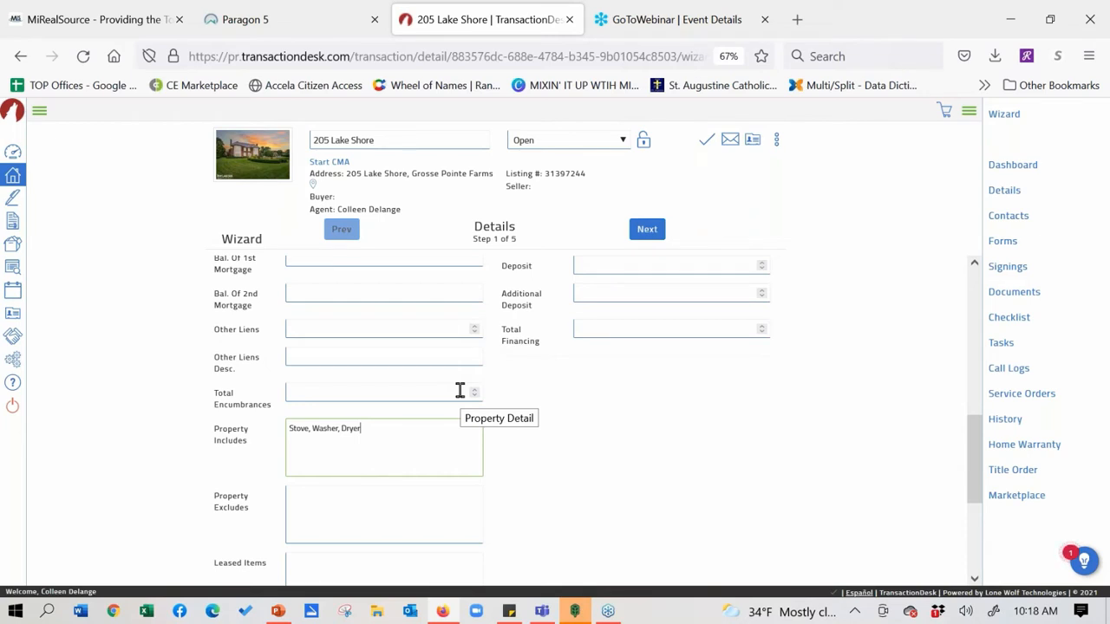
click(364, 491)
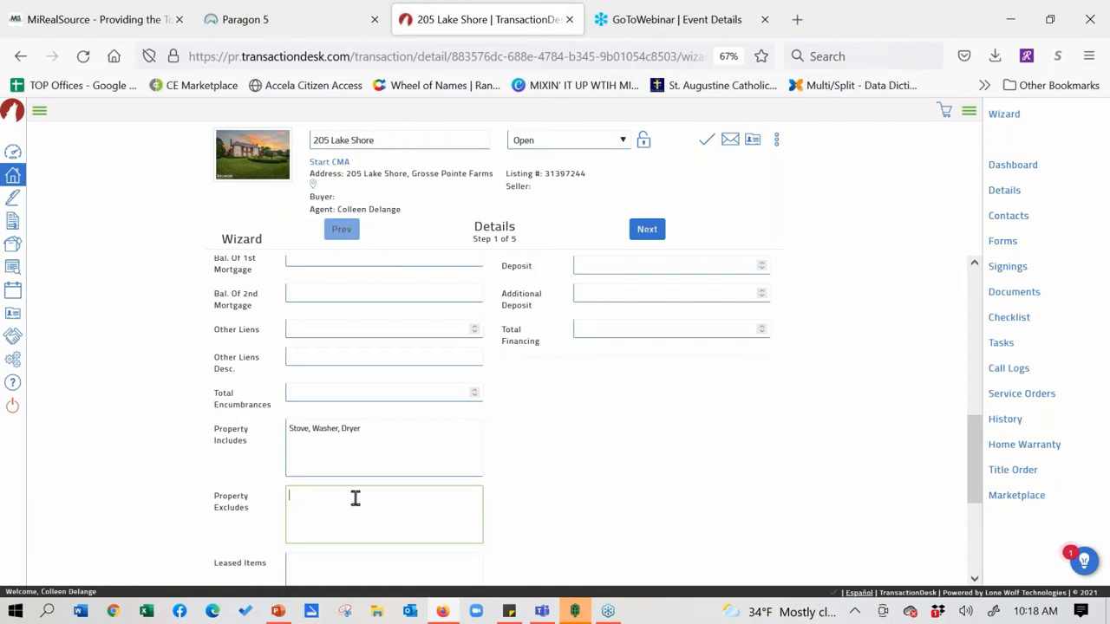
text(Pool)
drag(981, 420, 991, 307)
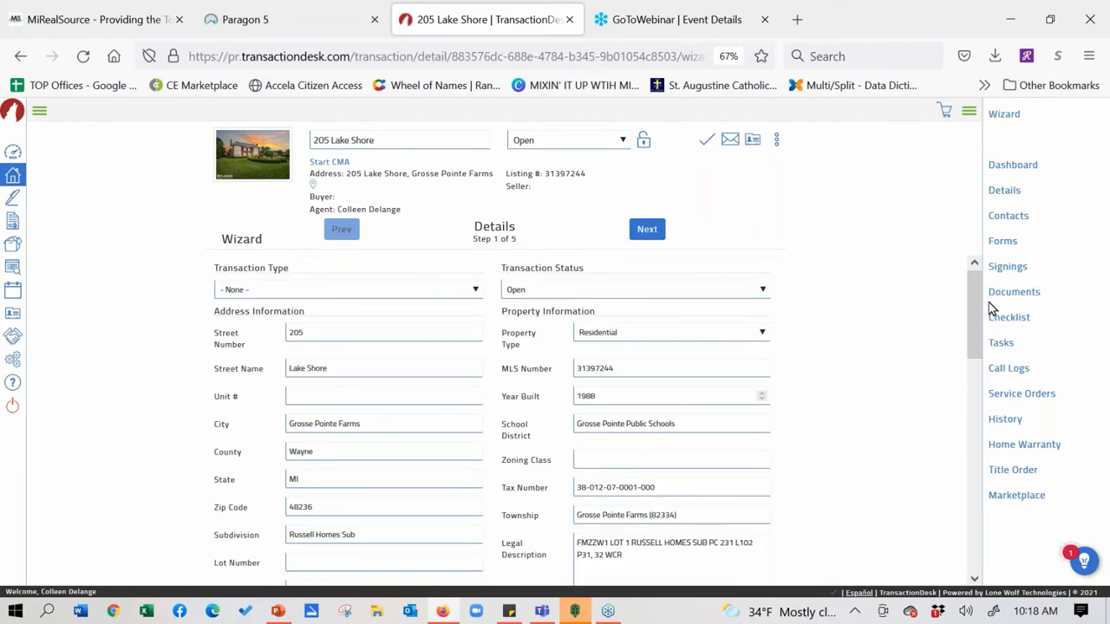
Advance the wizard to Transaction Dates (step 2 of 5) and open the Offer Date picker
click(652, 232)
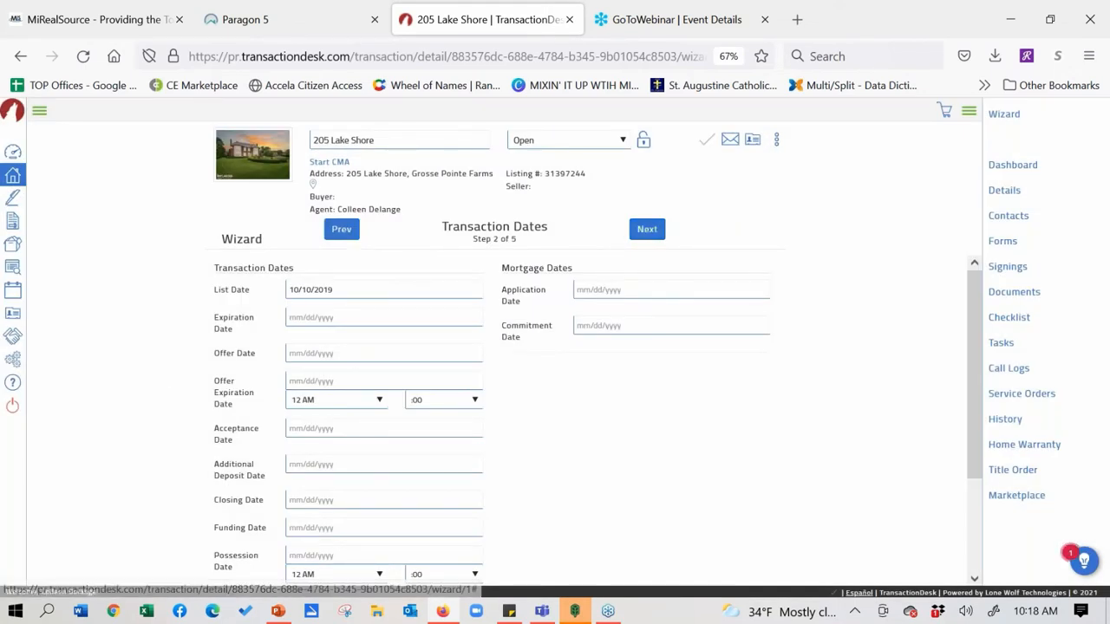
click(332, 352)
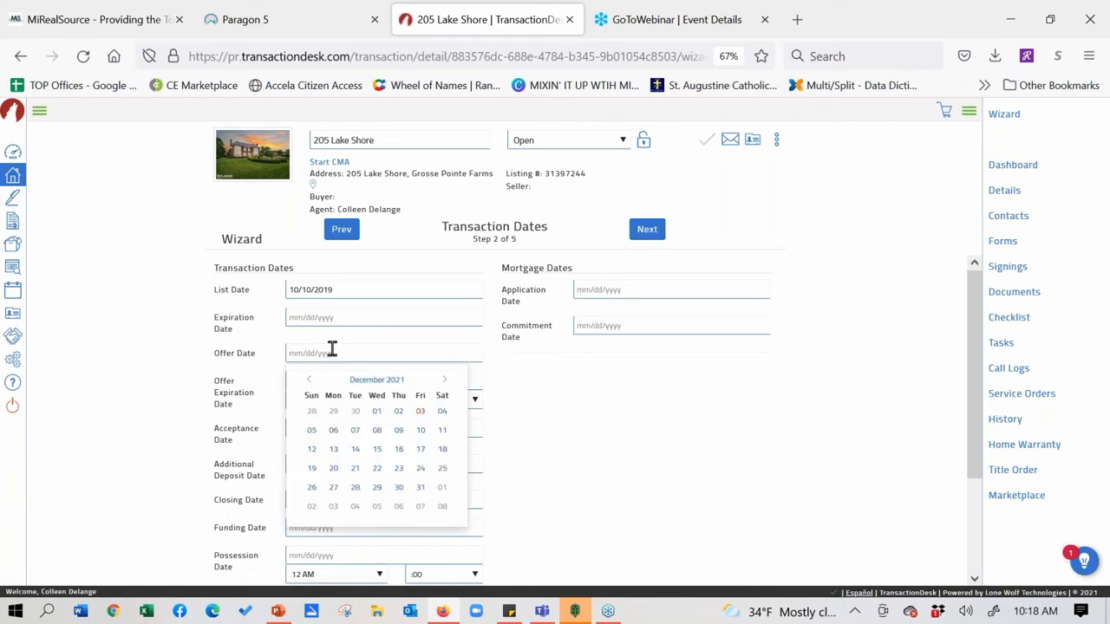
Pick December 4 so the Offer Date reads 12/04/2021
click(443, 412)
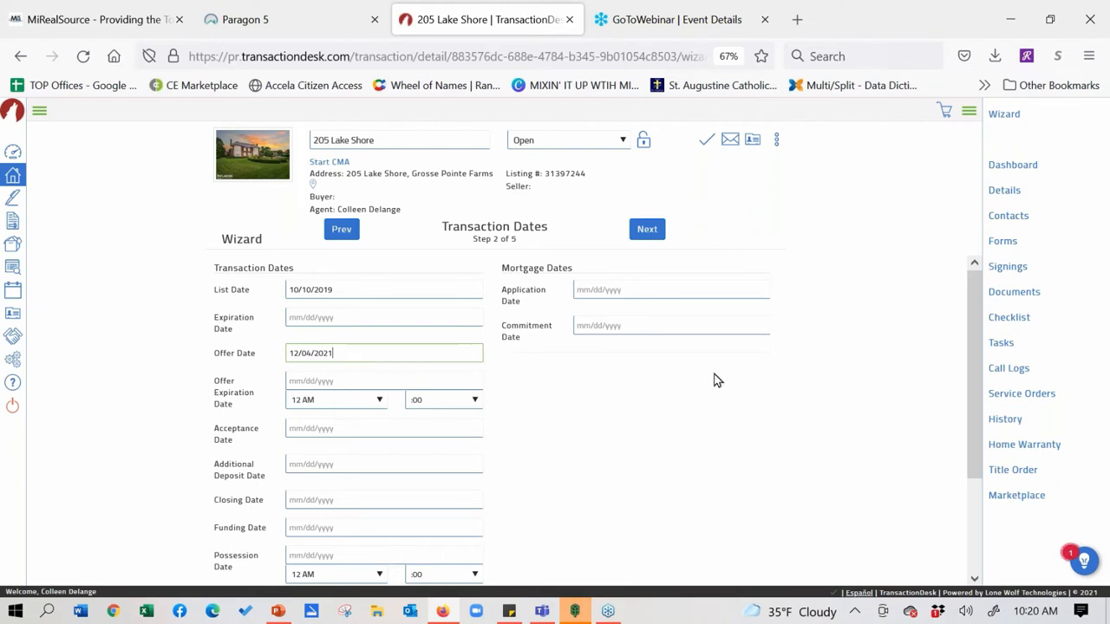
Save the date changes, go to Tasks, and start a new task
click(1006, 347)
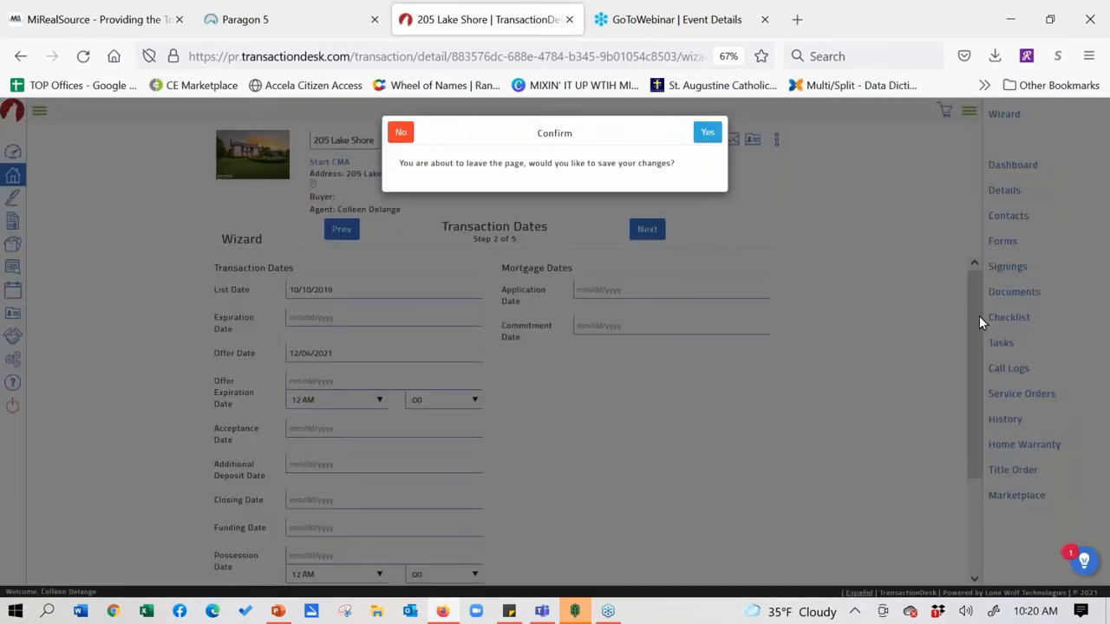
click(705, 135)
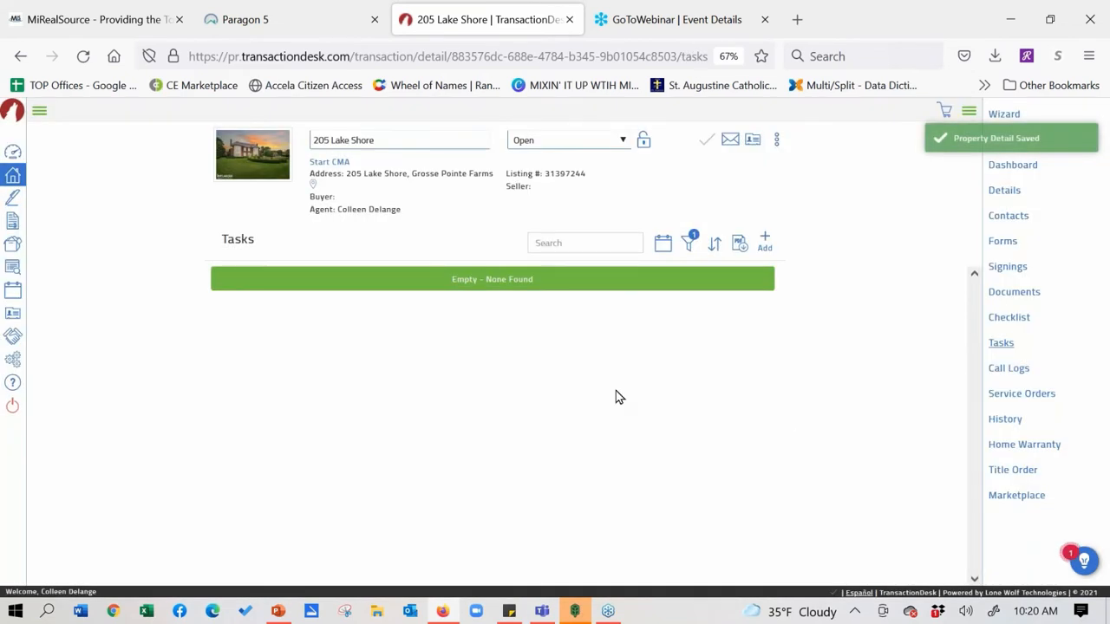
click(767, 242)
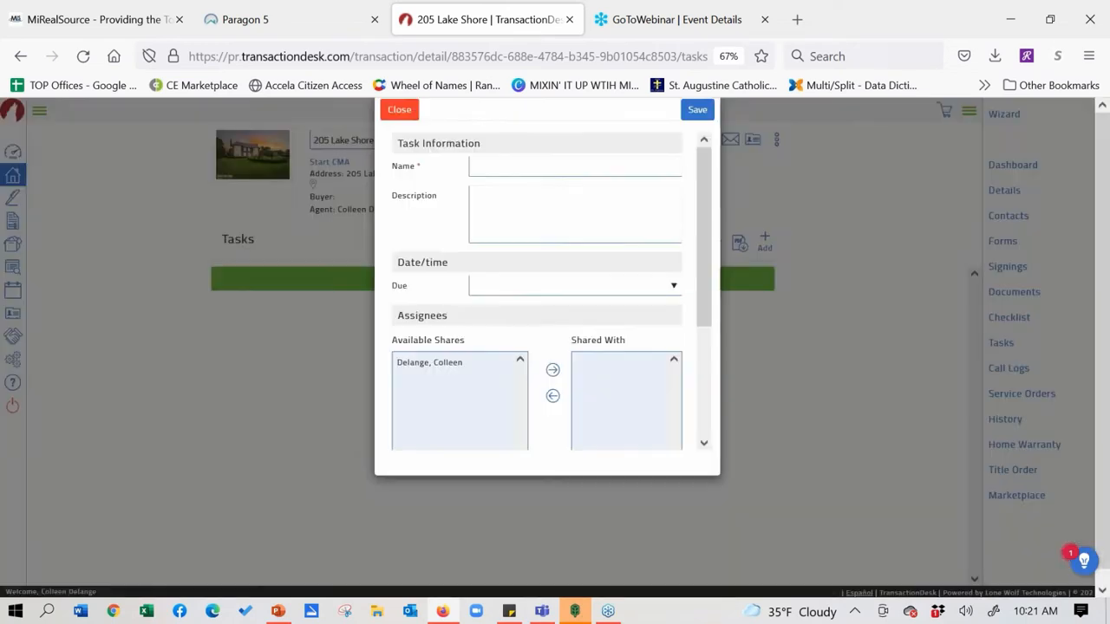
Name the task 'Install a sign' from the 'Inst' suggestion and open its Due options
click(584, 184)
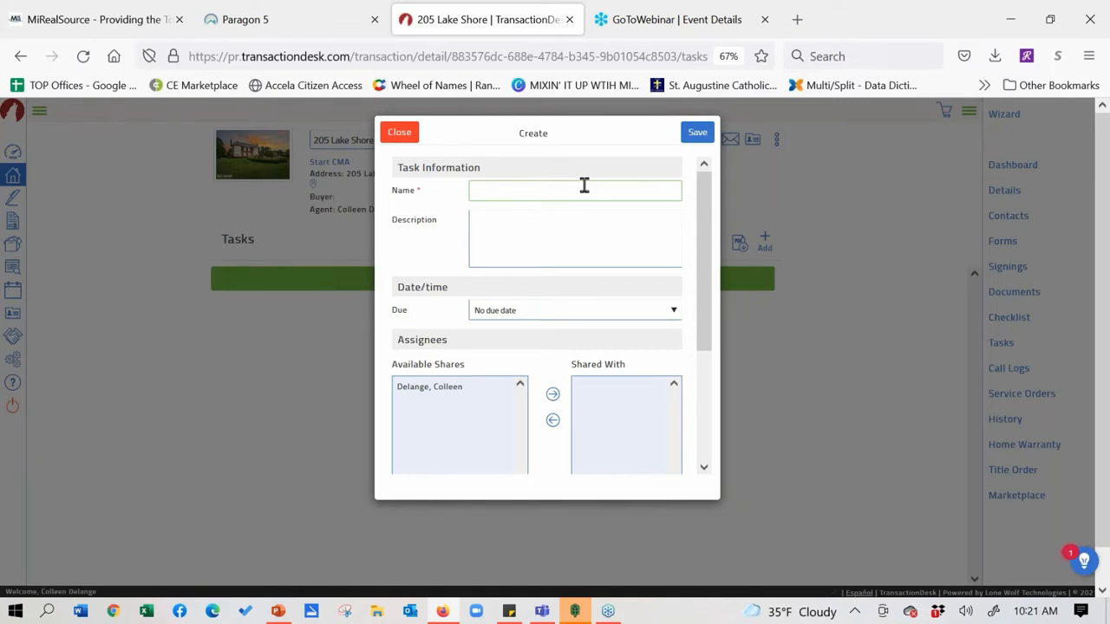
text(Inst)
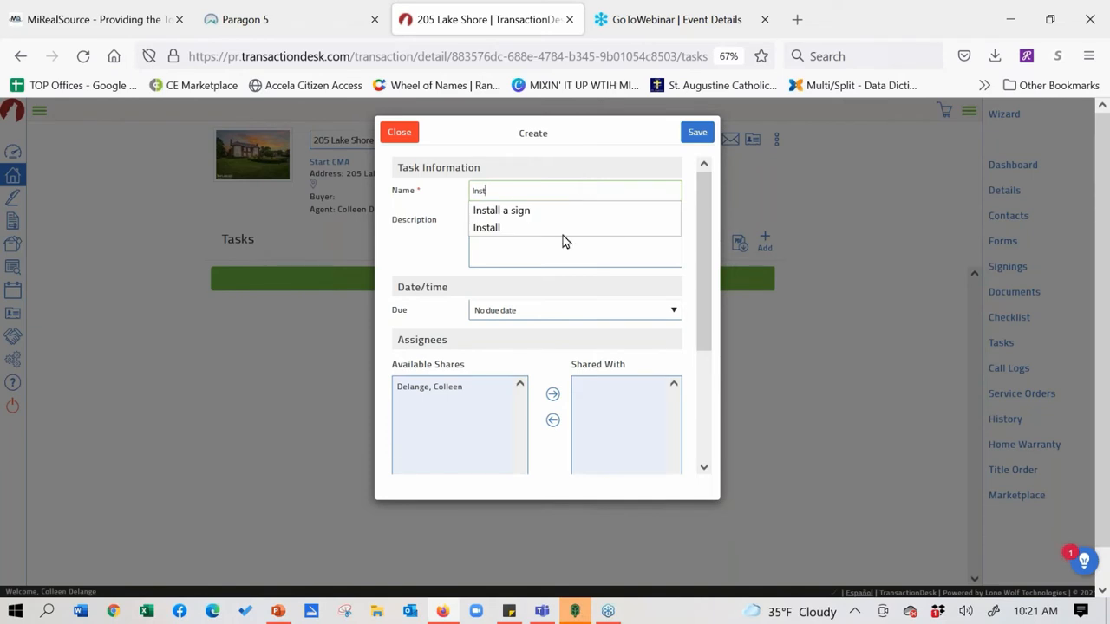
click(551, 213)
click(523, 225)
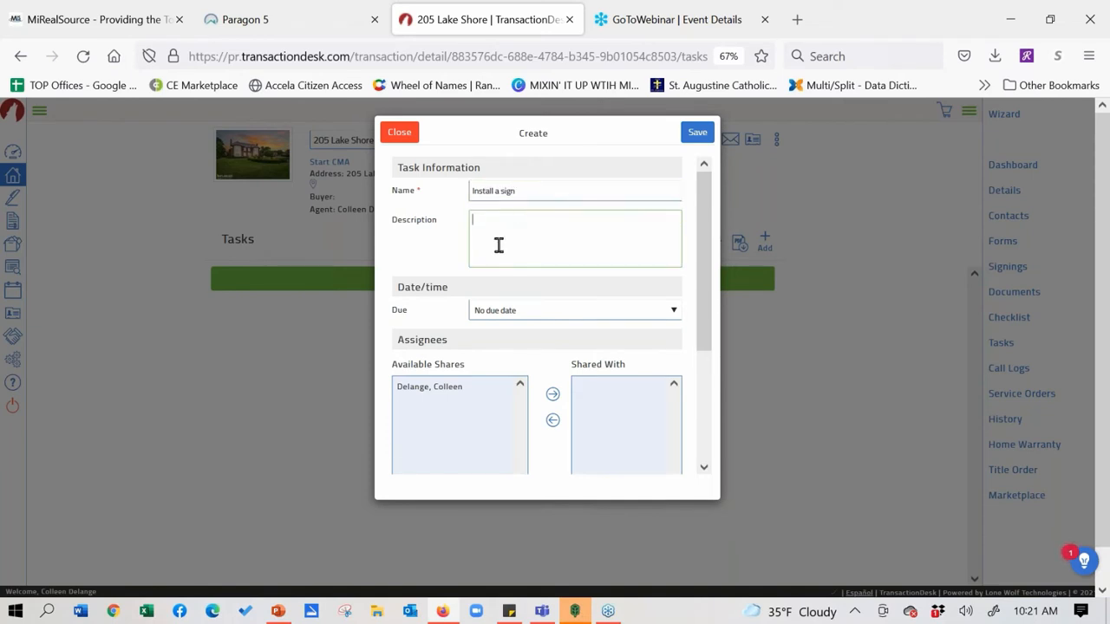
click(674, 313)
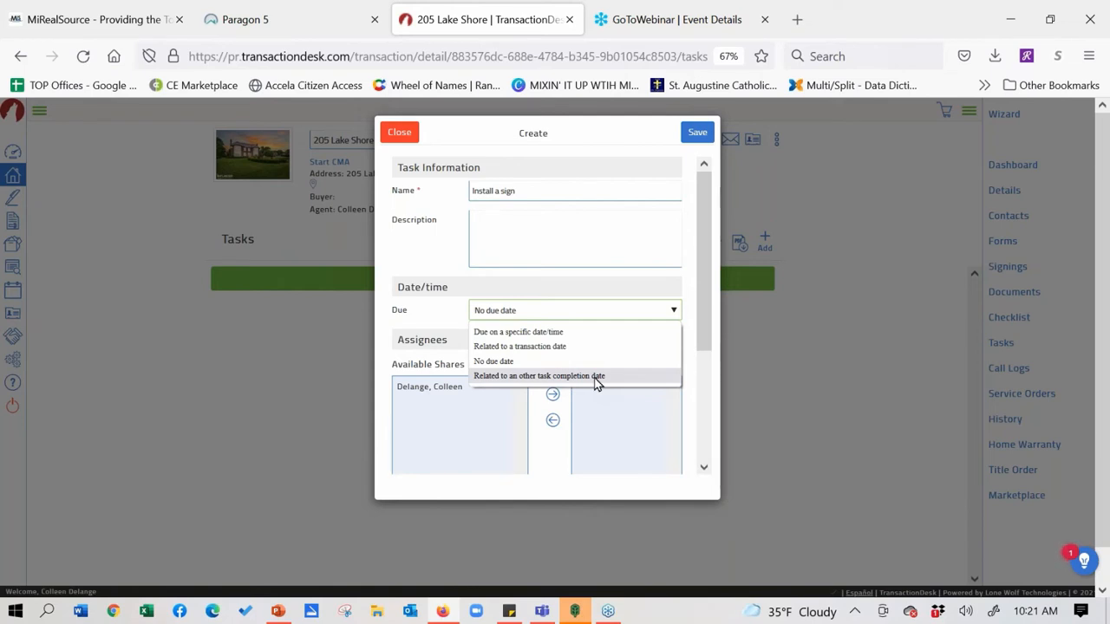
Make the task due 2 days after the List Date, with a 1-day-before reminder
click(562, 347)
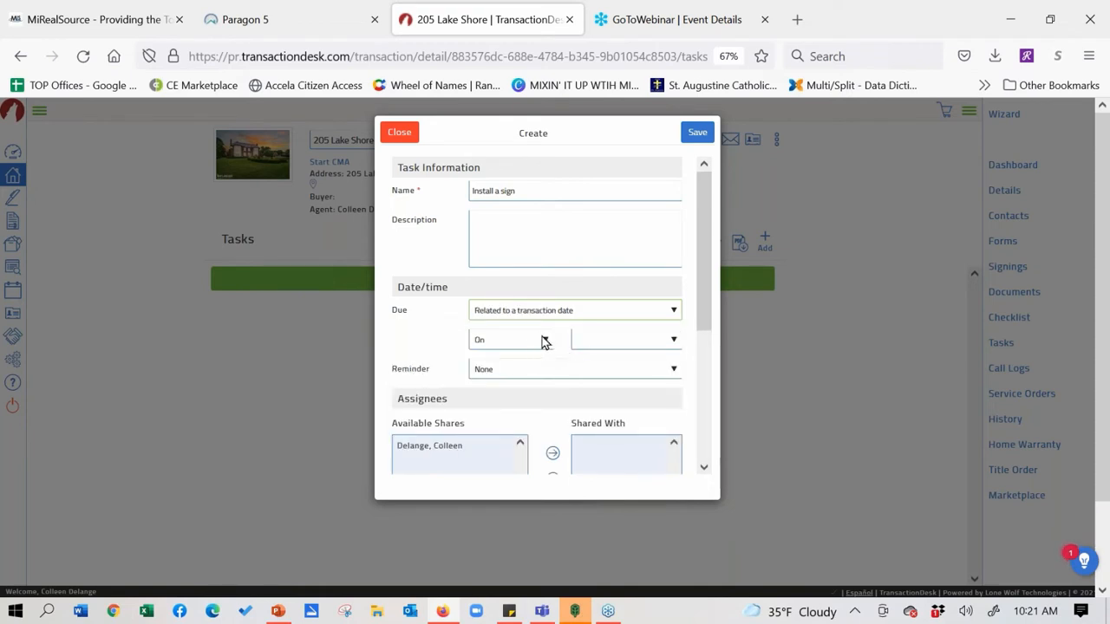
click(544, 340)
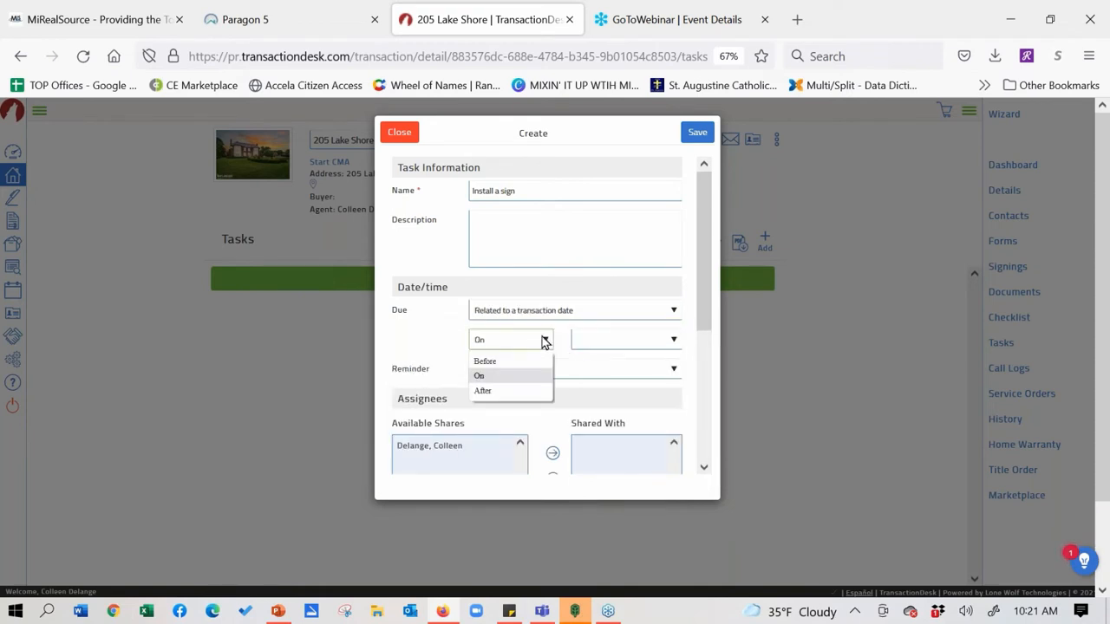
click(522, 397)
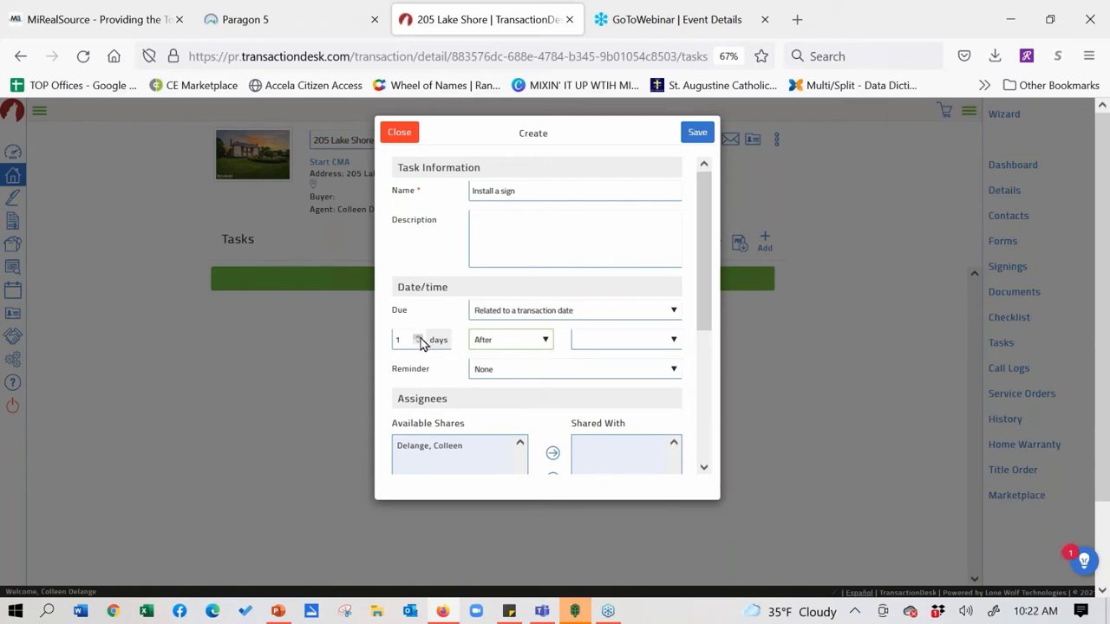
click(639, 347)
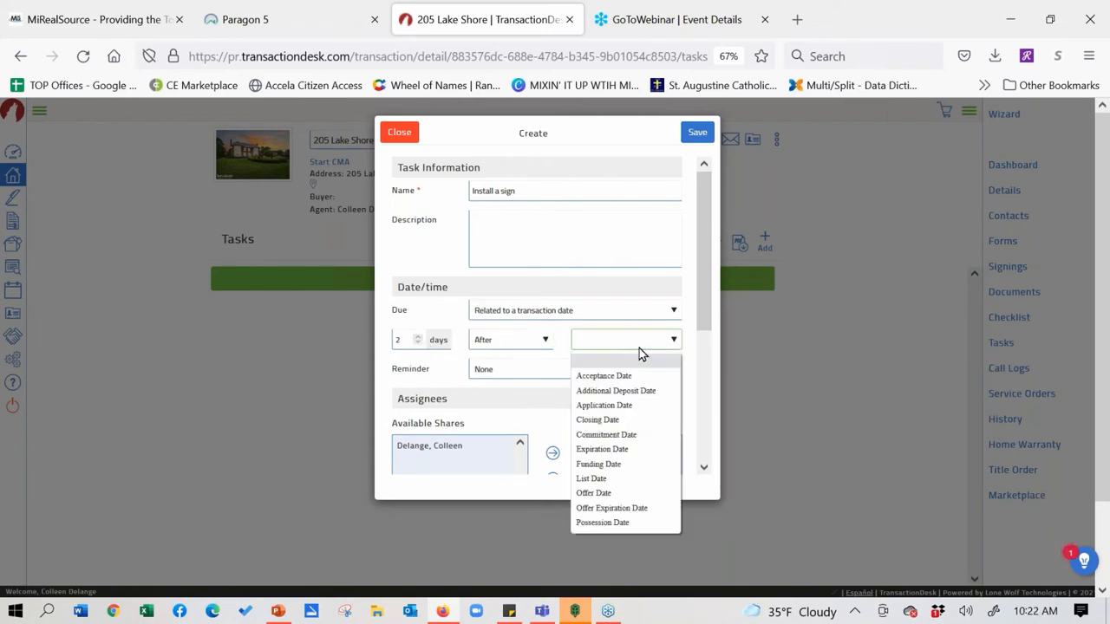
click(621, 482)
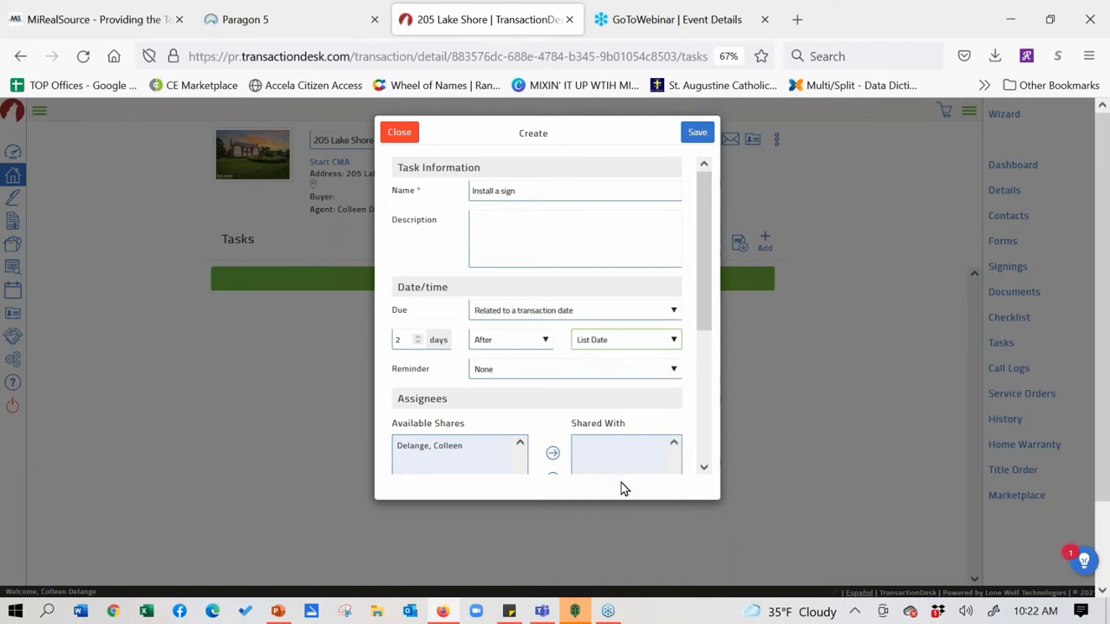
click(559, 372)
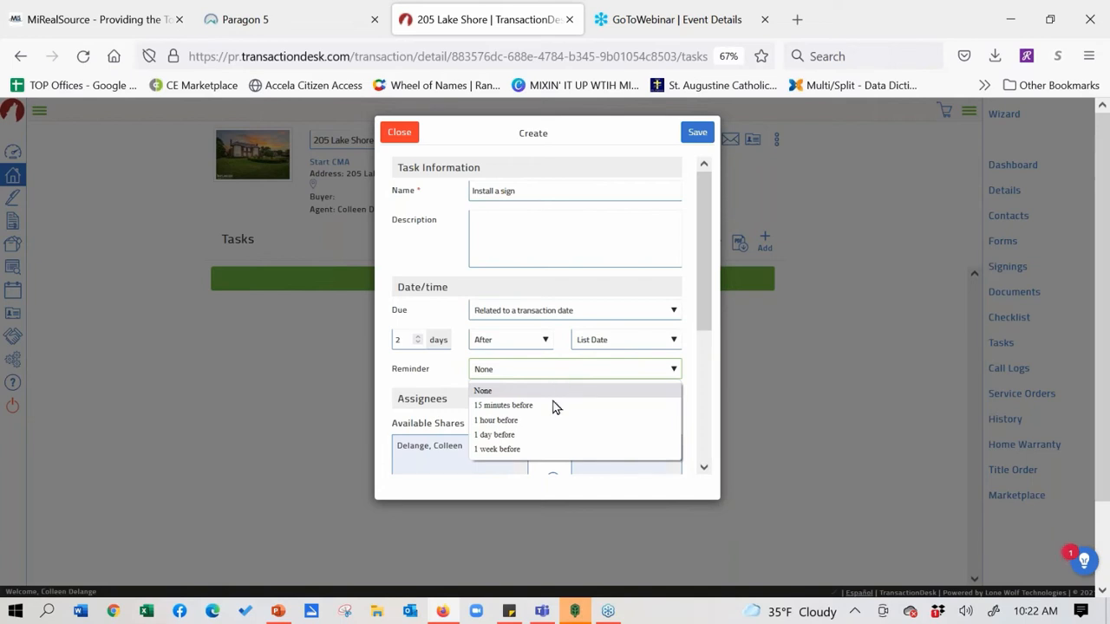
click(548, 435)
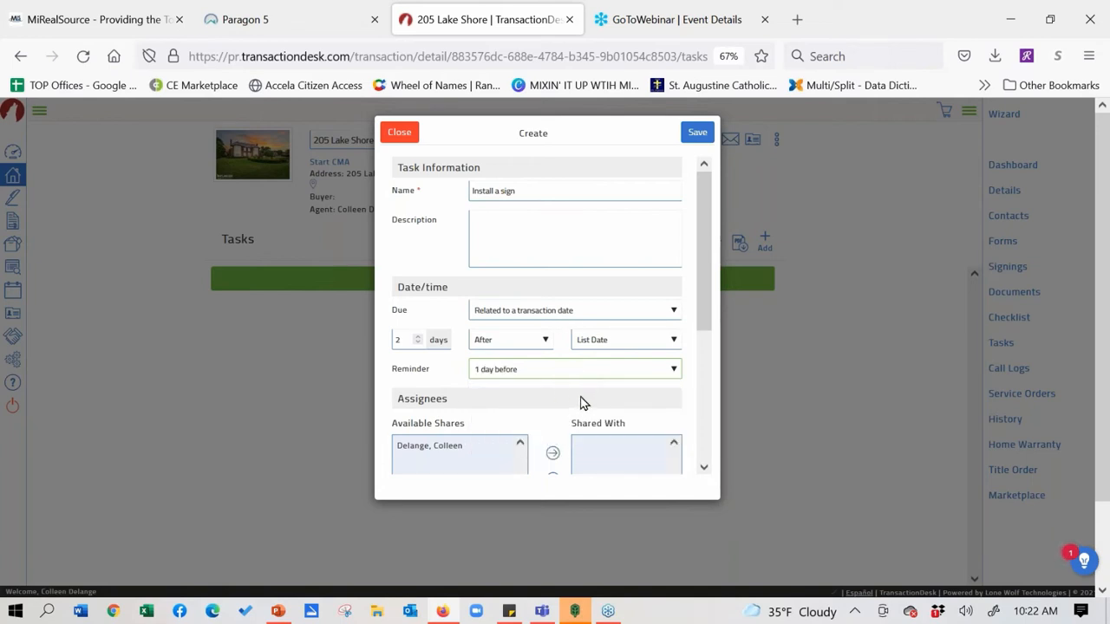
Move the agent from the available shares into Shared With
drag(705, 230, 713, 275)
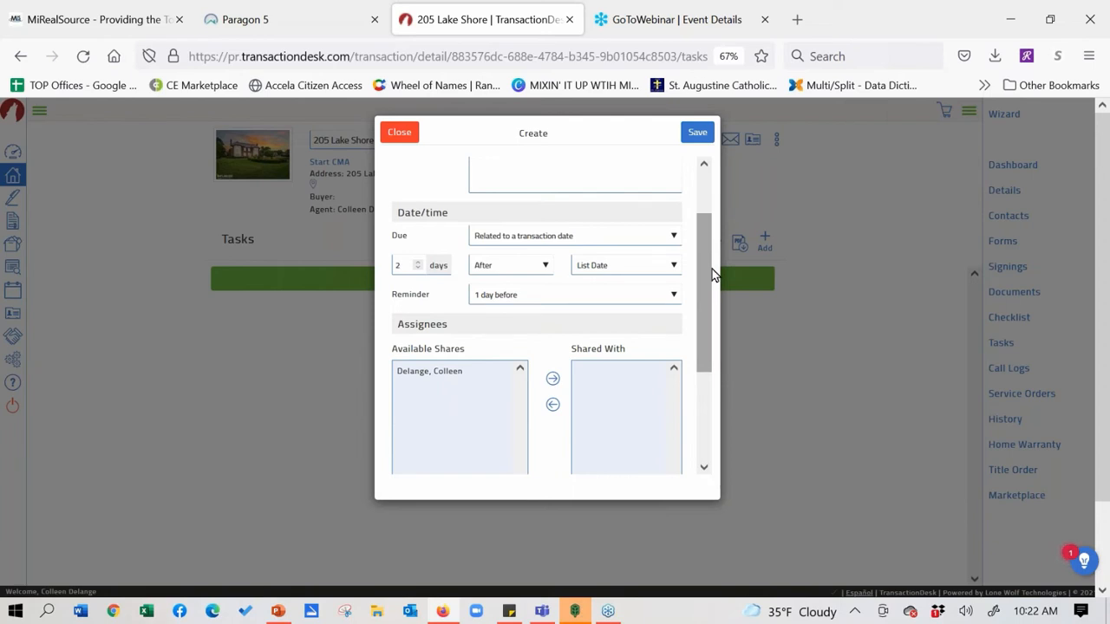
click(435, 377)
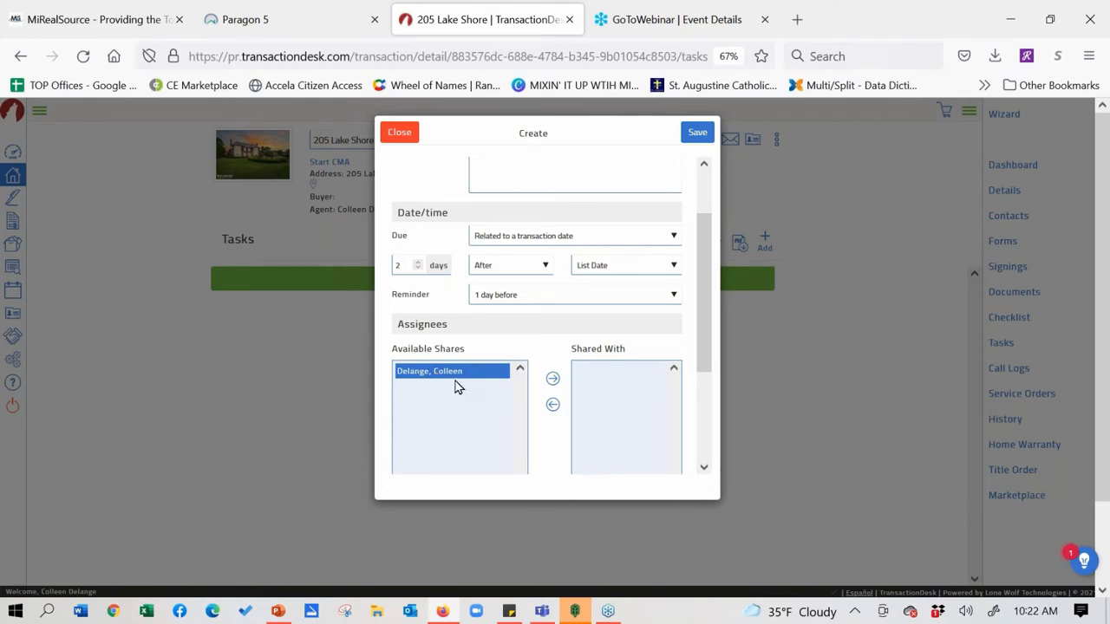
click(552, 379)
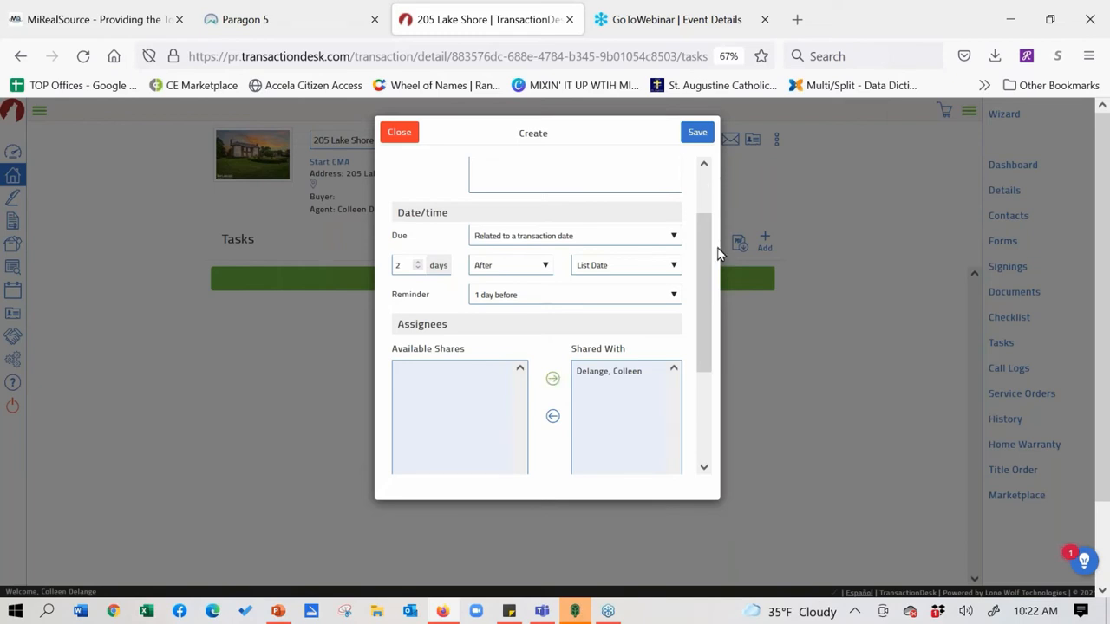
drag(703, 272, 719, 194)
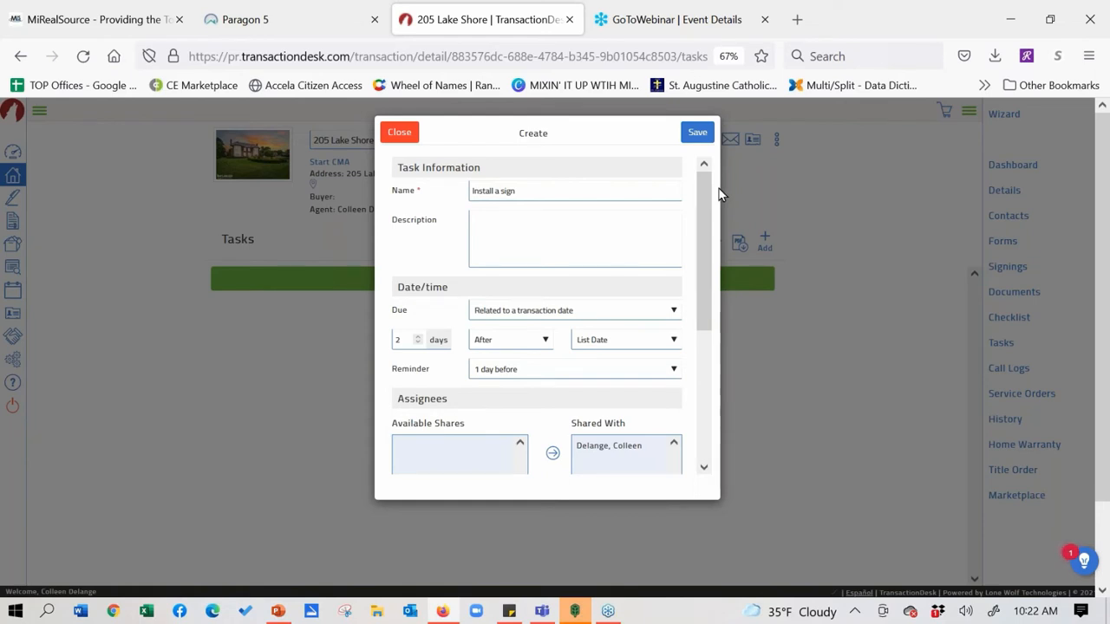
Close the task form unsaved, reopen the Wizard and advance two steps to Contacts
click(399, 133)
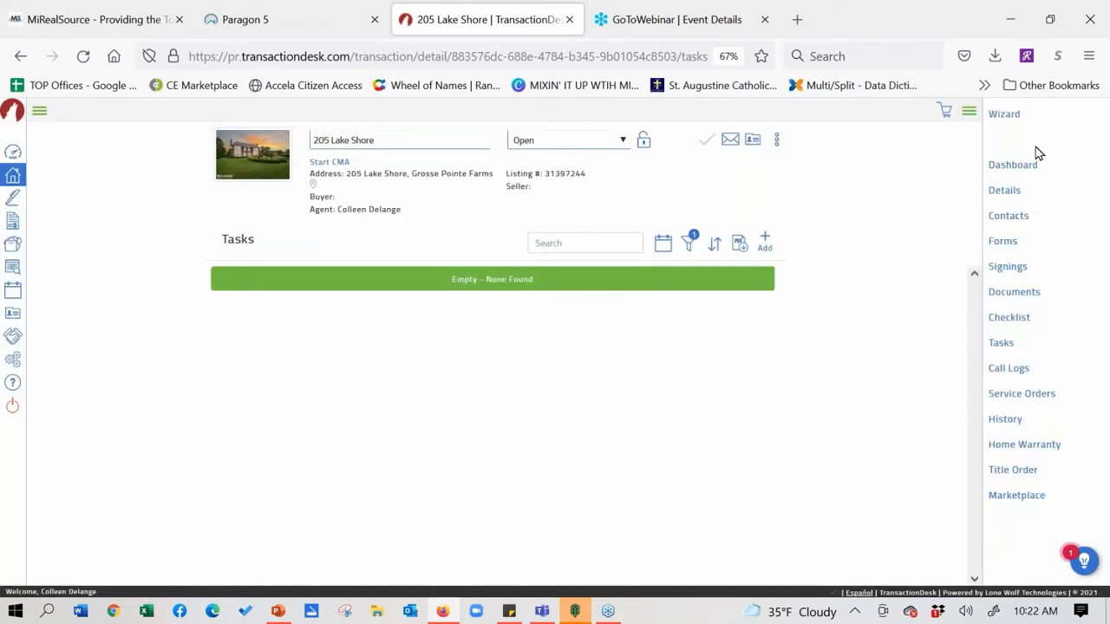
click(1005, 117)
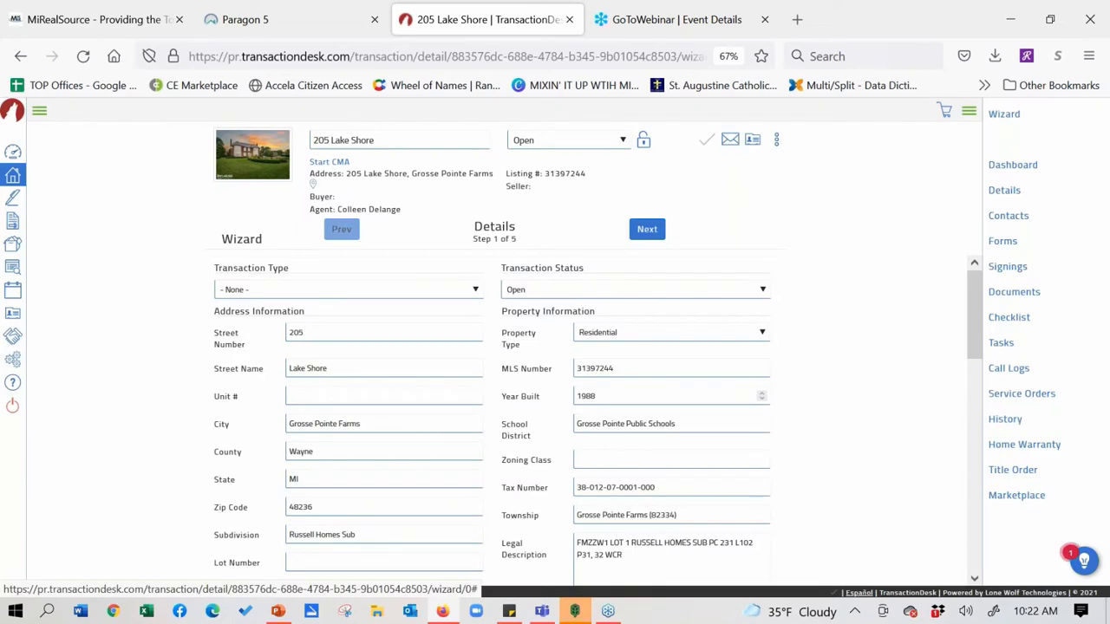
click(647, 230)
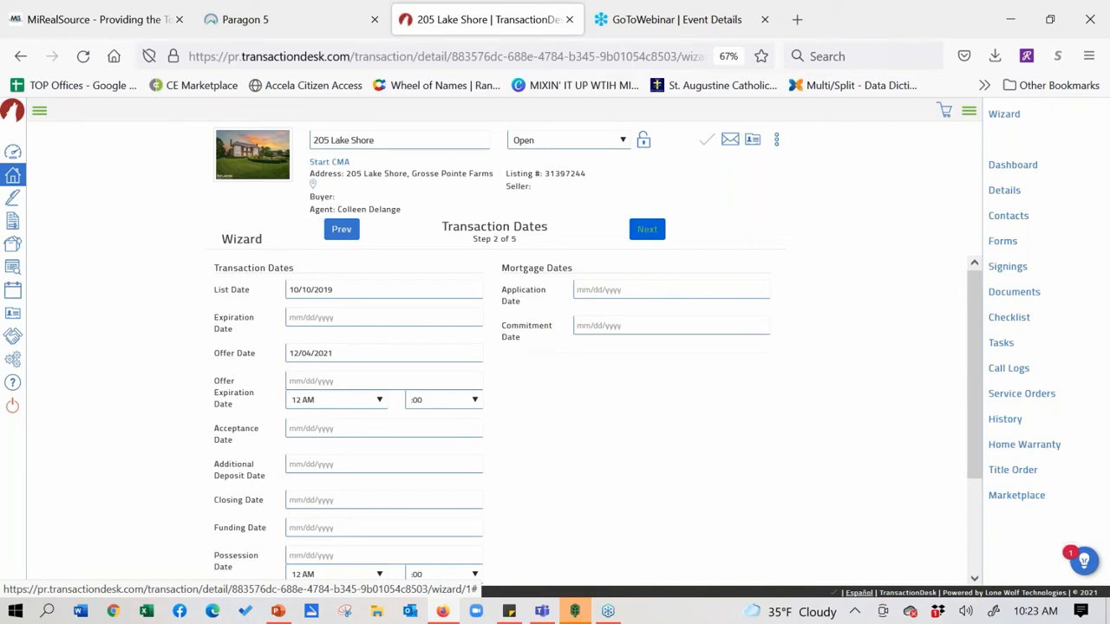
click(646, 229)
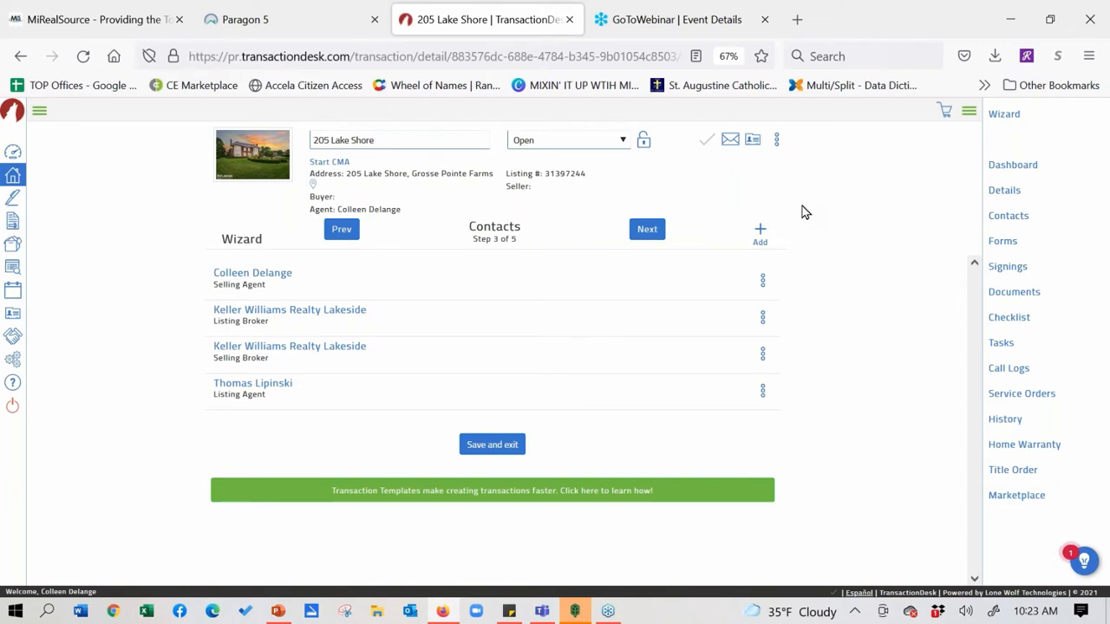
Start a new transaction contact of type Buyer
click(760, 234)
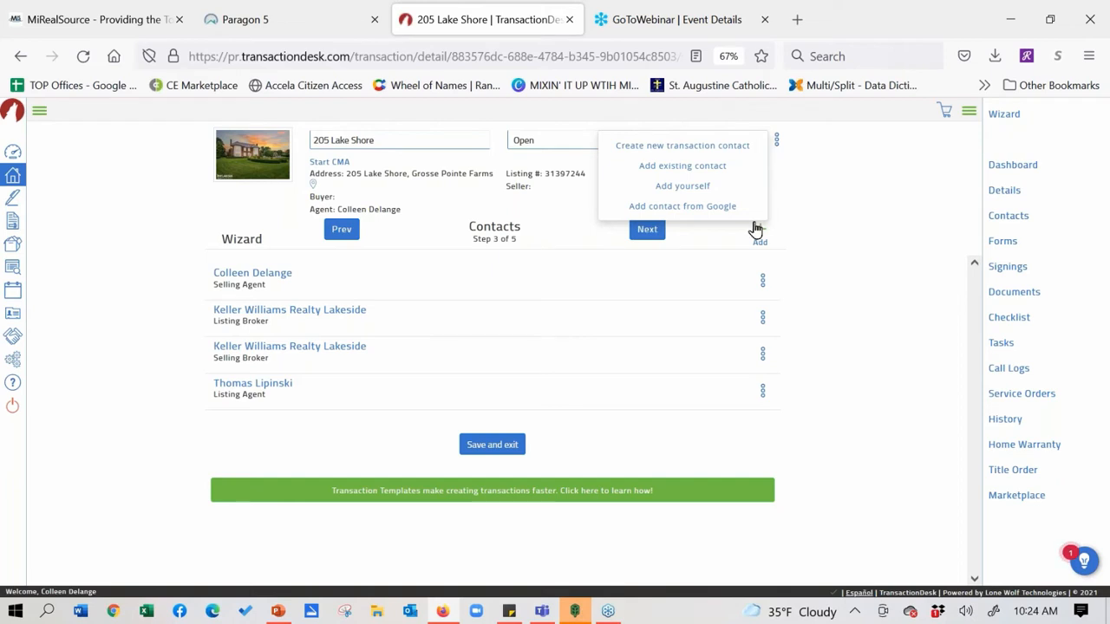
click(663, 153)
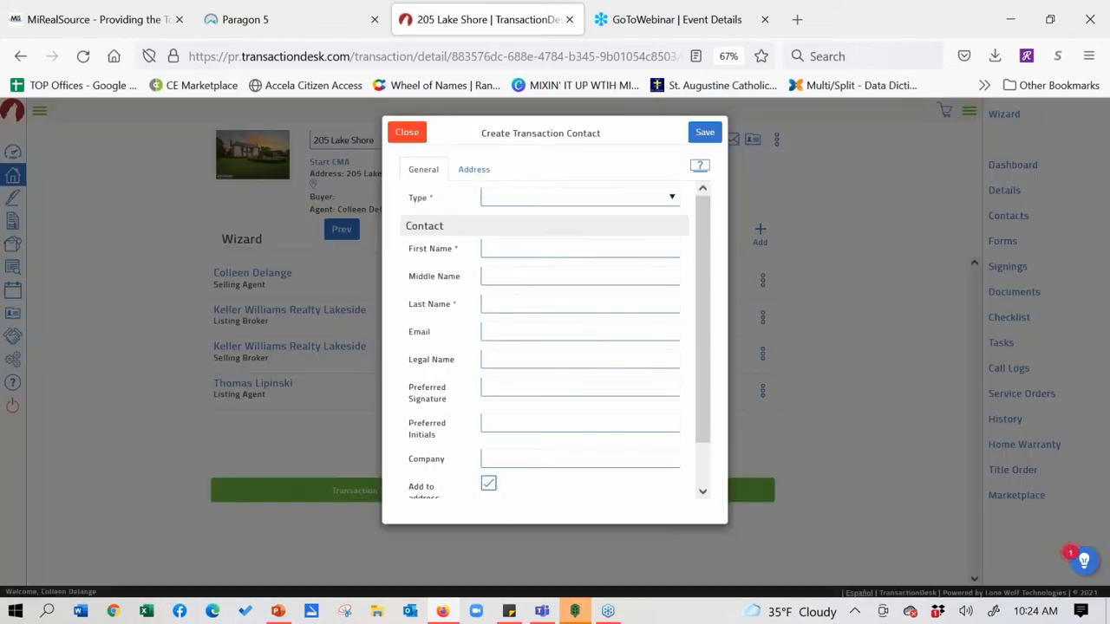
click(673, 199)
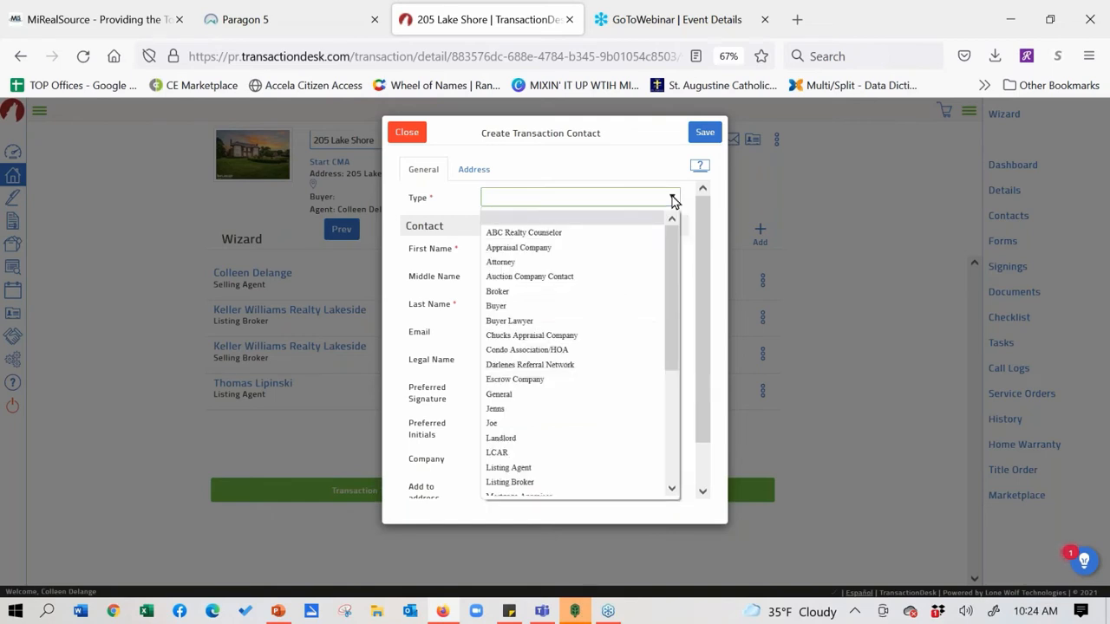
click(623, 306)
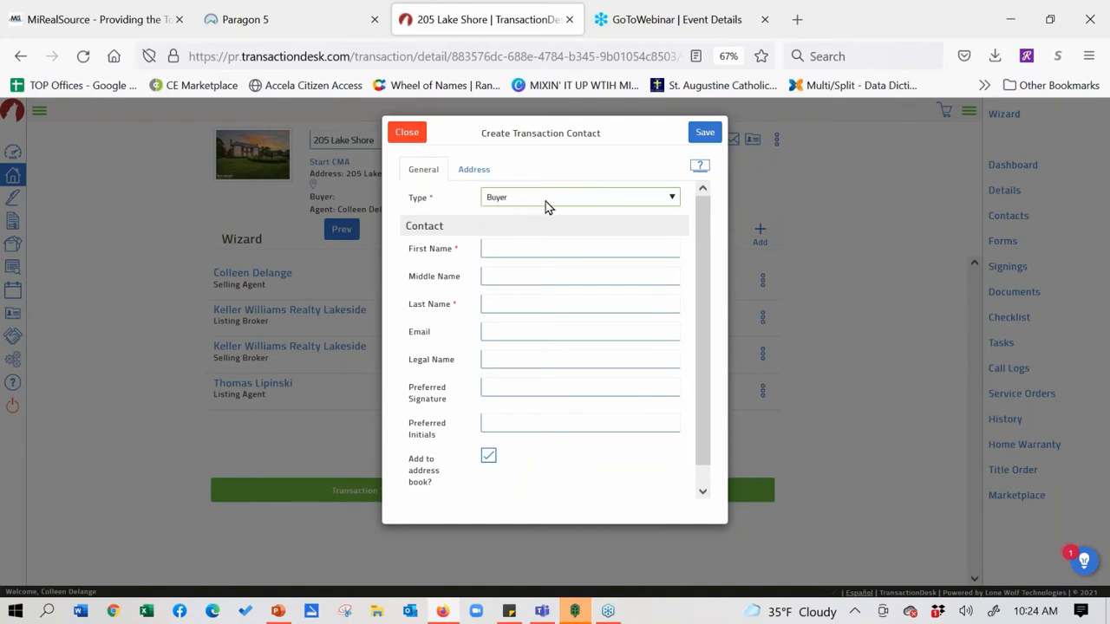
Enter the buyer's first and last name and pick the suggested e-mail address
click(516, 249)
text(B)
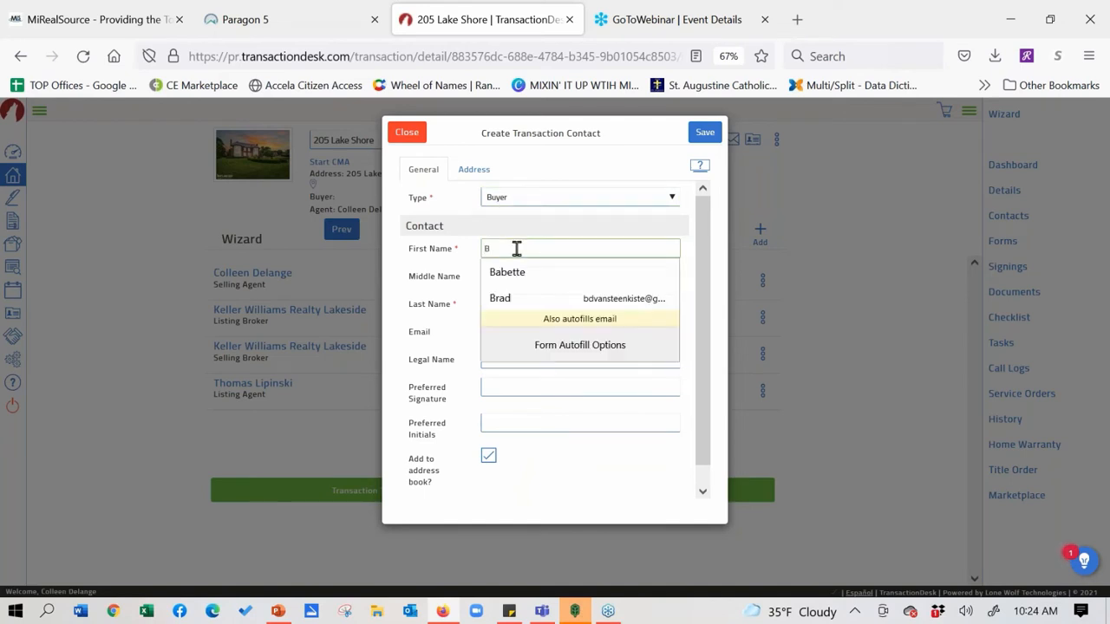
text(arry)
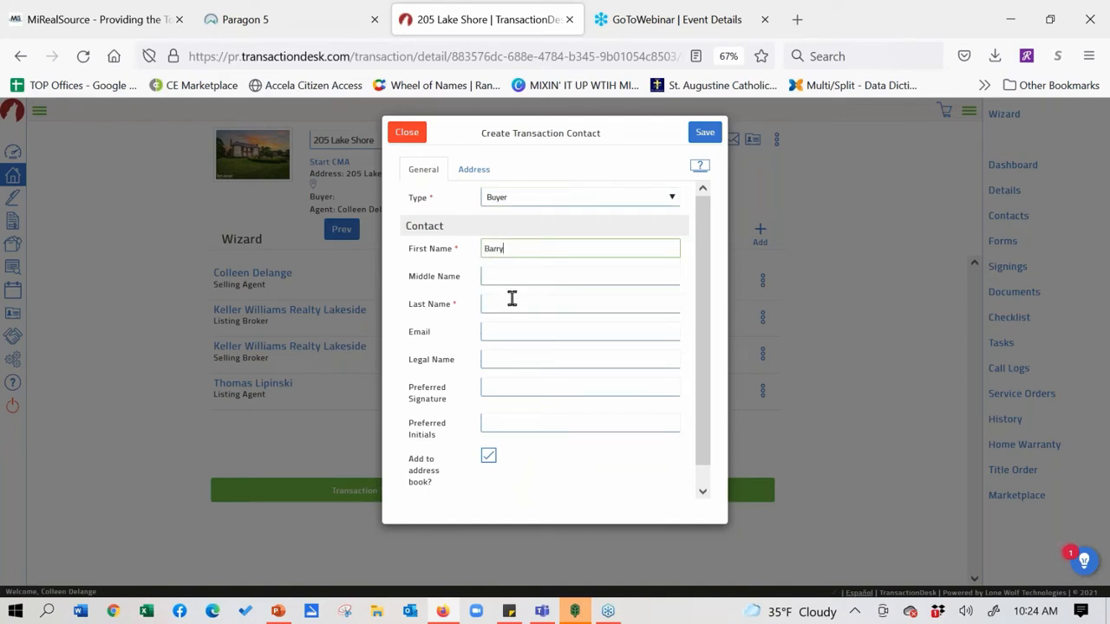
click(511, 299)
text(Buyer)
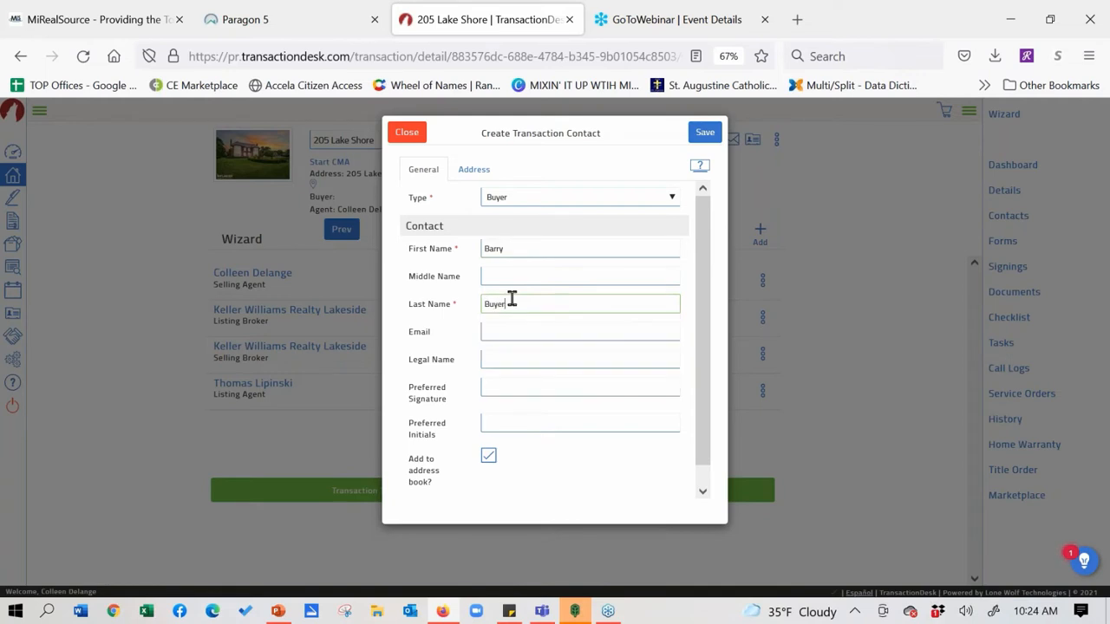
click(505, 332)
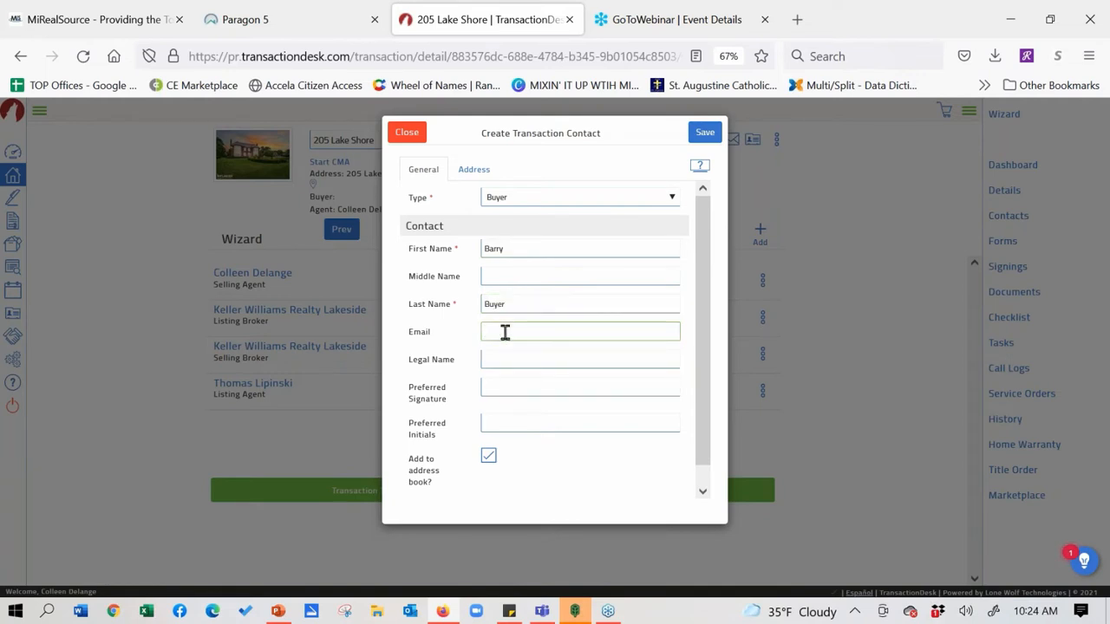
text(Col)
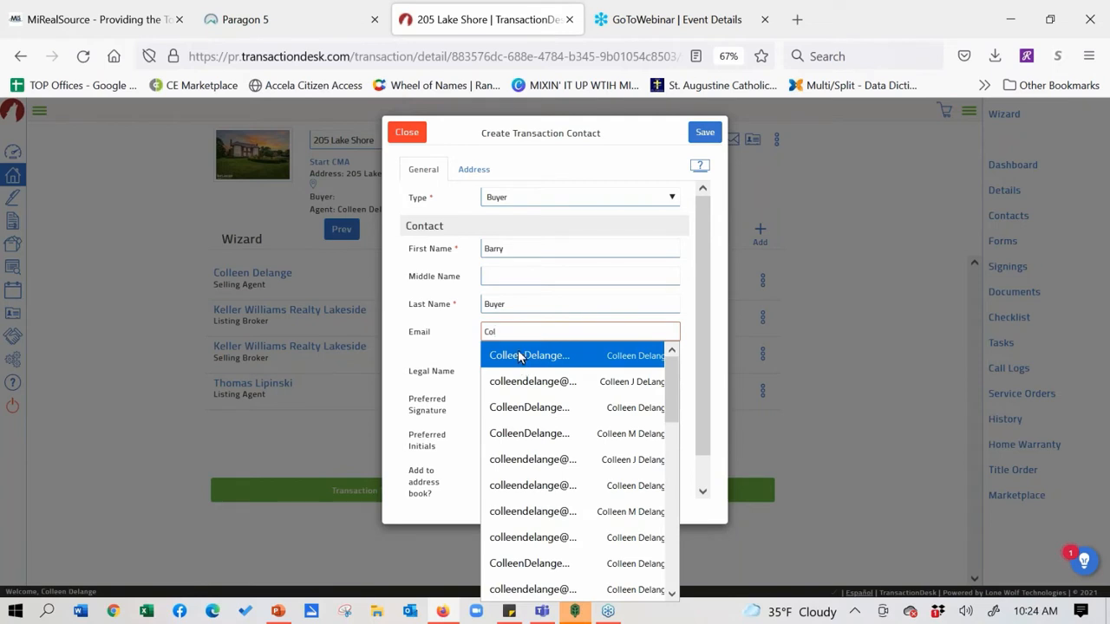
click(519, 357)
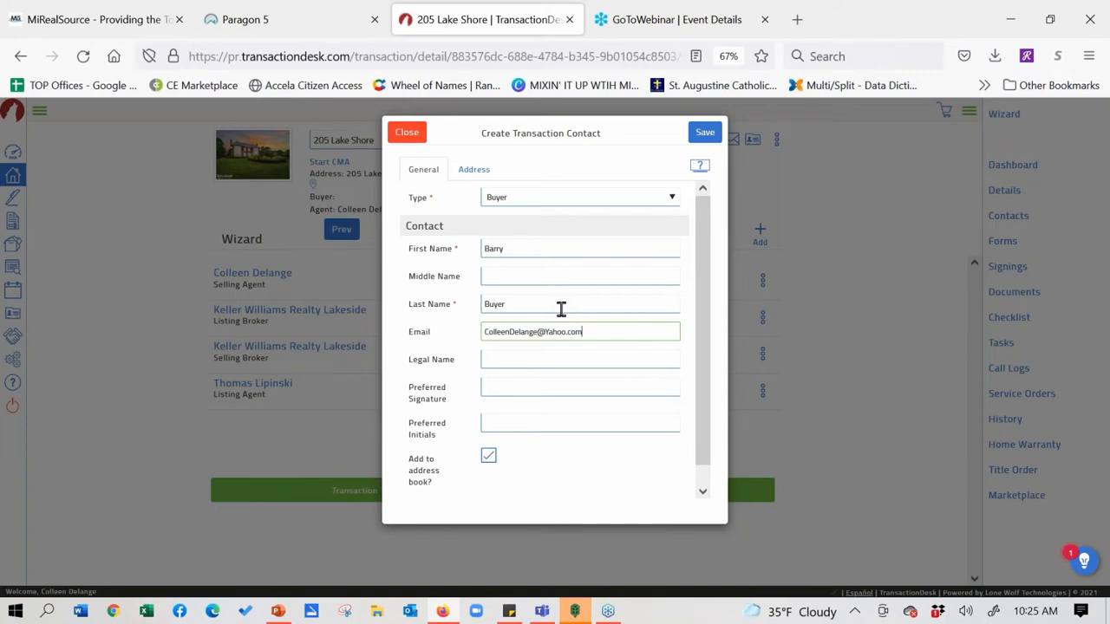
click(520, 359)
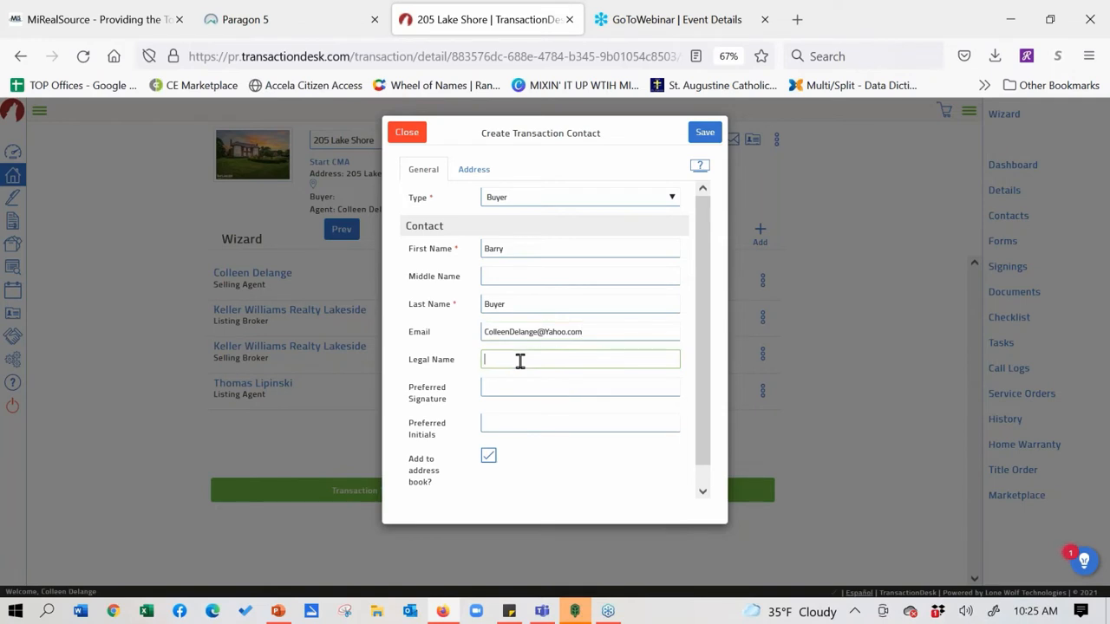
Type a legal name, clear it again, and save the buyer contact with it blank
text(Barry POA for Sally Smith)
drag(586, 361, 466, 355)
key(BackSpace)
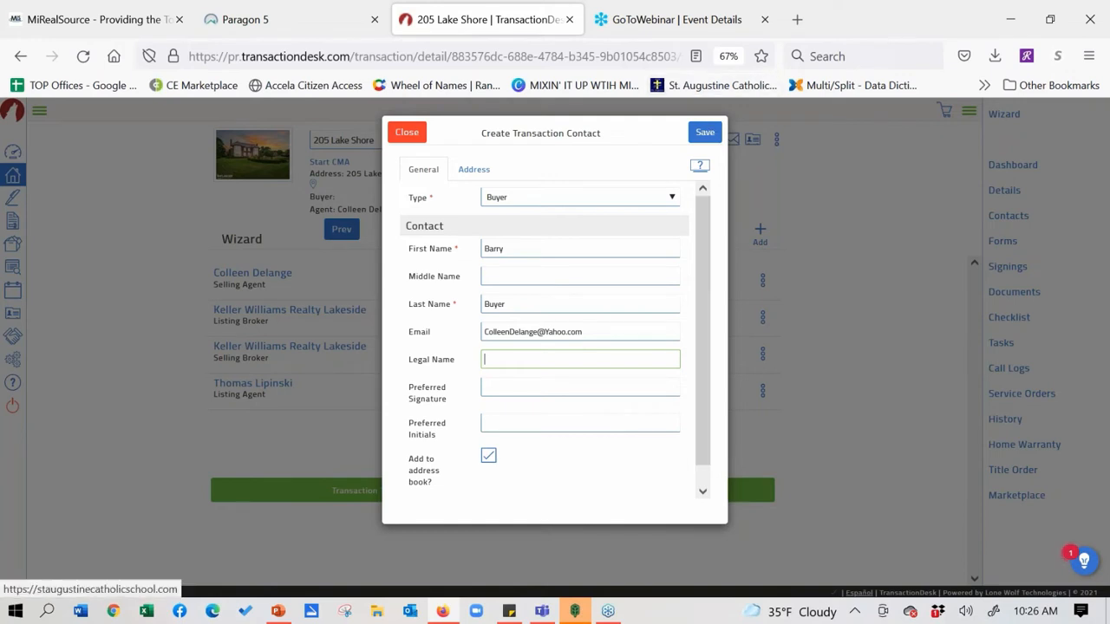
click(705, 133)
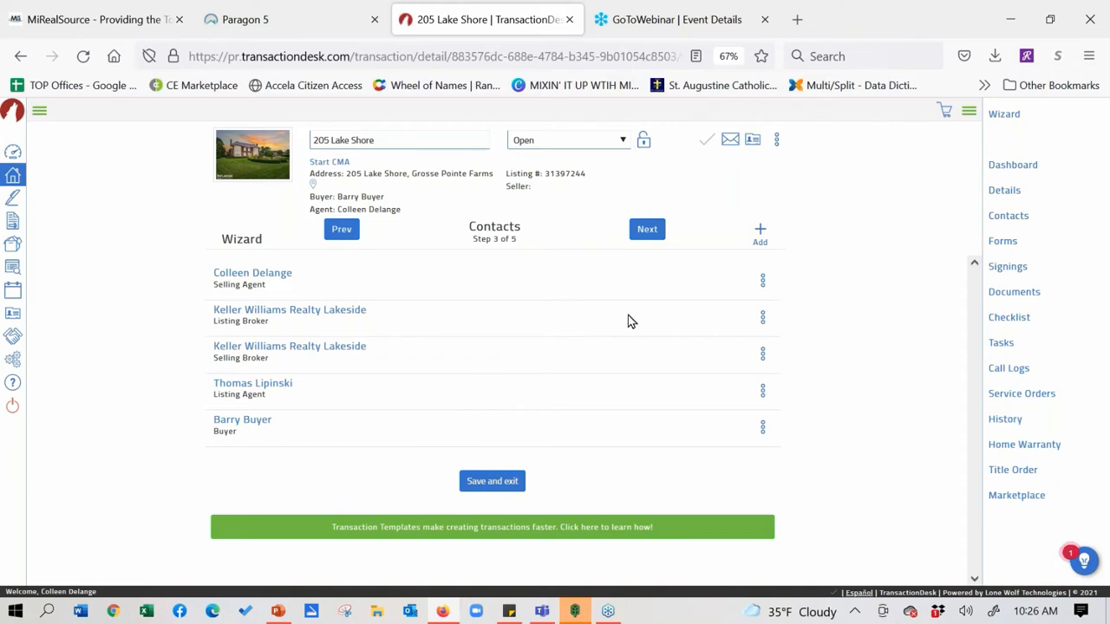
Advance the wizard to the Forms step and open the + Add forms library
click(649, 230)
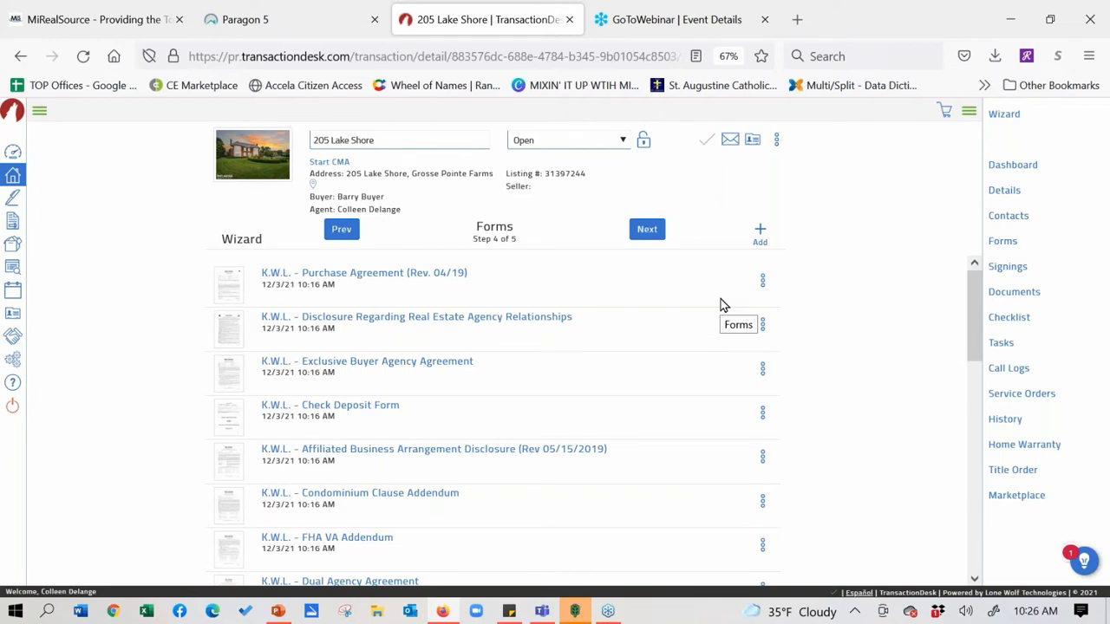
click(762, 230)
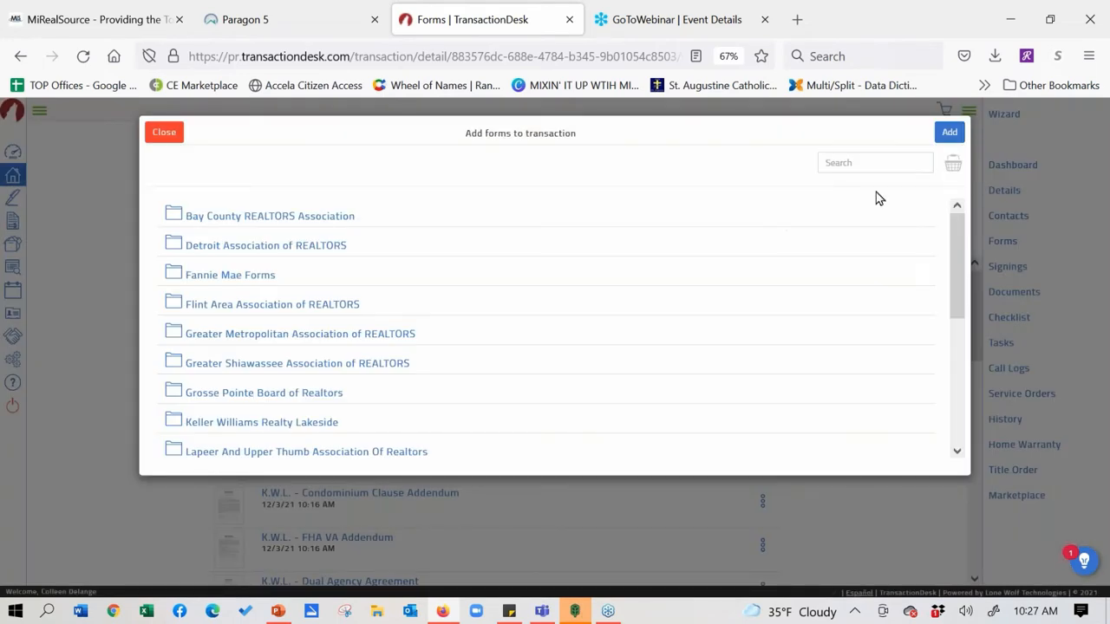
Search the library for 'Pool' and add the K.W.L. Swimming Pool / Hot Tub / Lawn Sprinkler Addendum
mouse_move(960, 245)
mouse_down()
mouse_move(966, 329)
mouse_move(953, 238)
mouse_up()
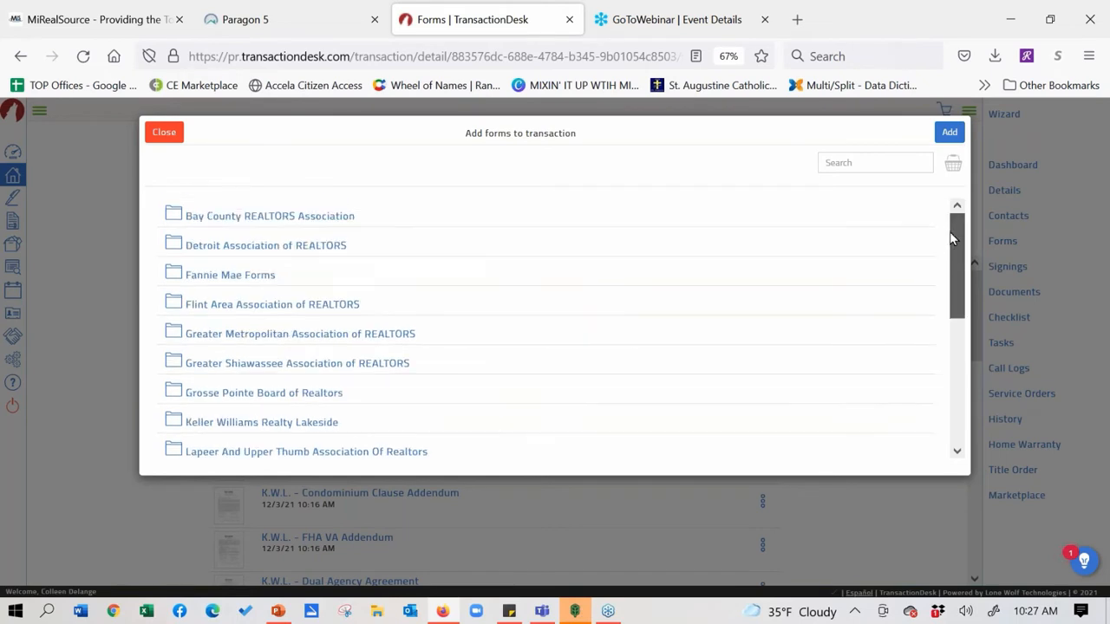
click(845, 167)
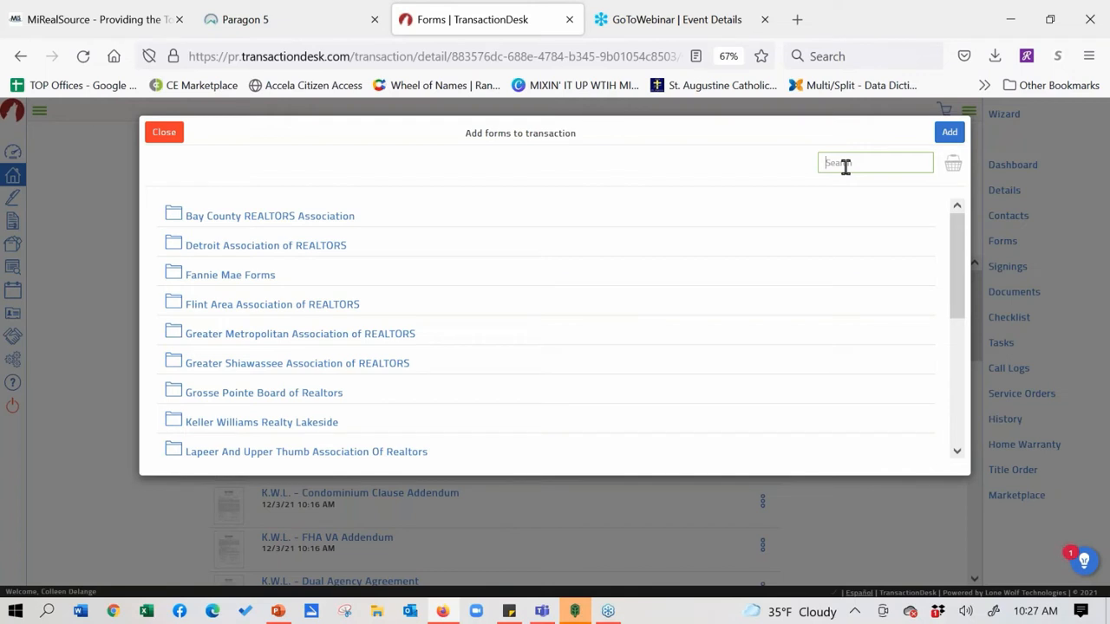
text(Poo)
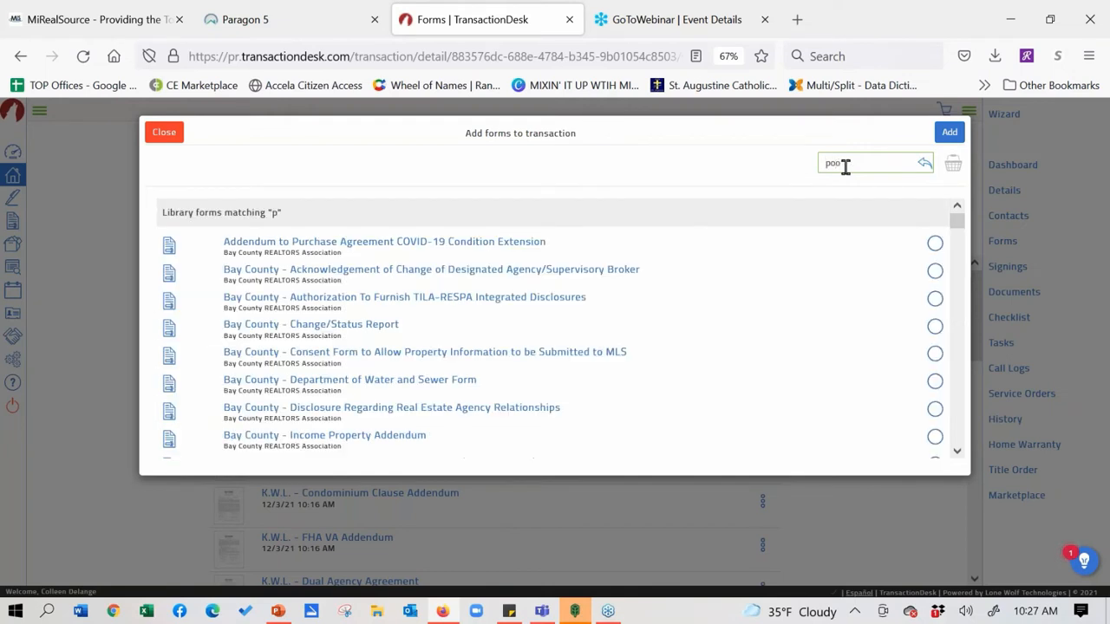
text(l)
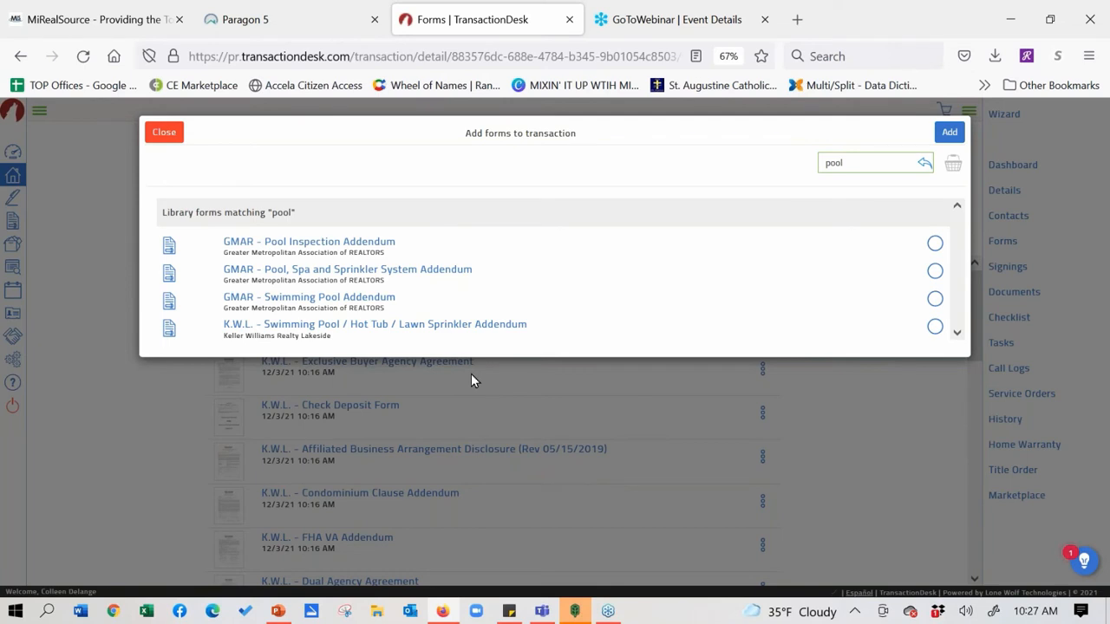
click(933, 327)
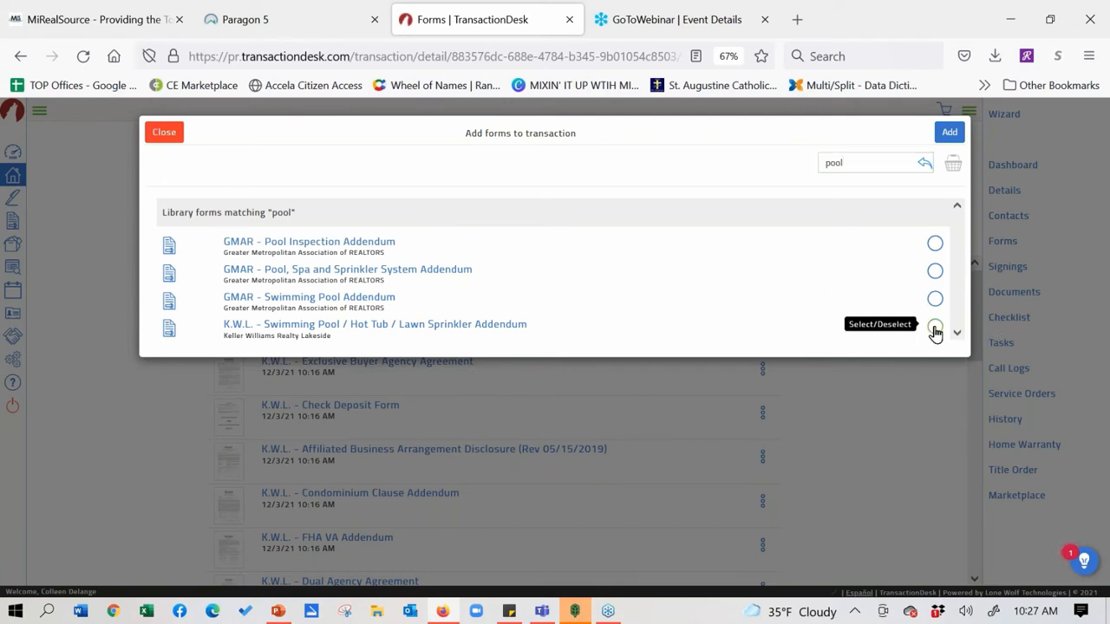
click(946, 135)
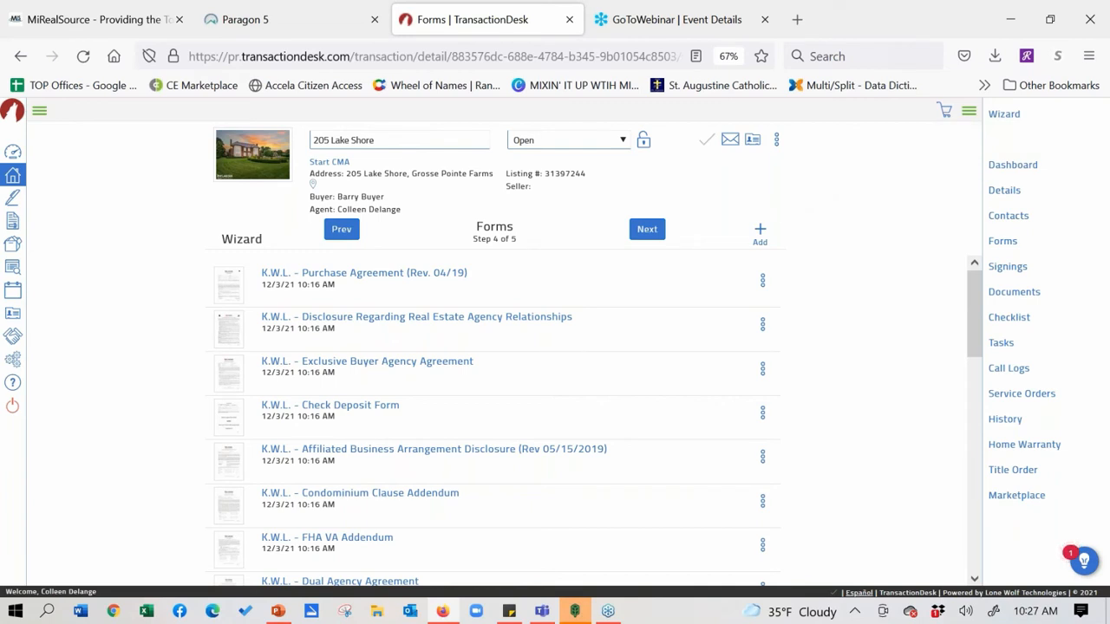
click(759, 232)
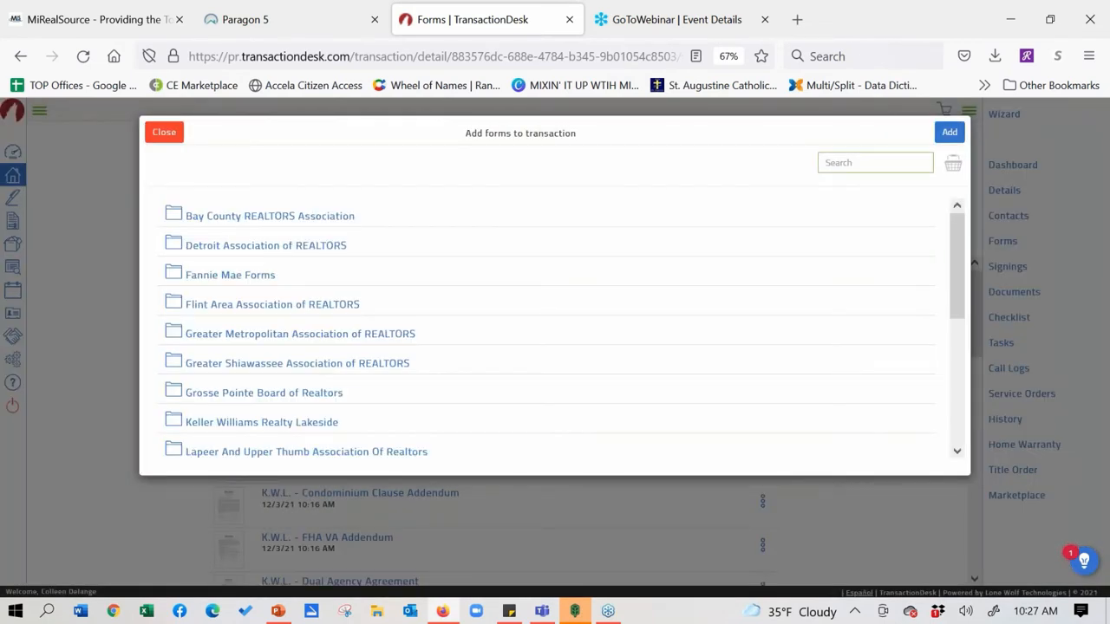
text(fha)
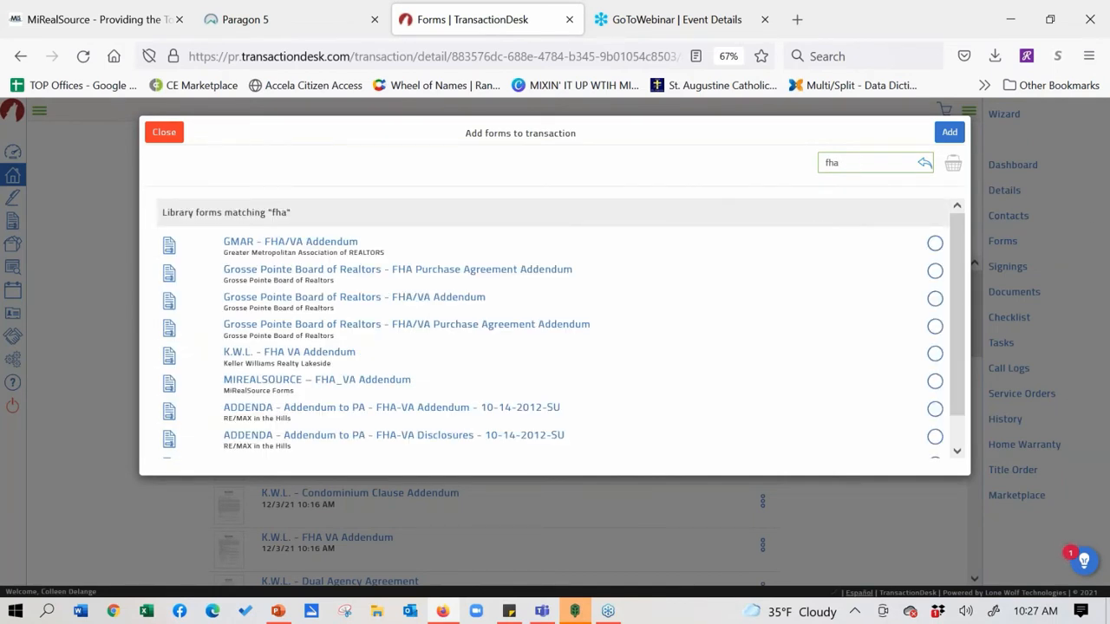
mouse_move(962, 265)
mouse_down()
mouse_move(965, 308)
mouse_move(960, 250)
mouse_up()
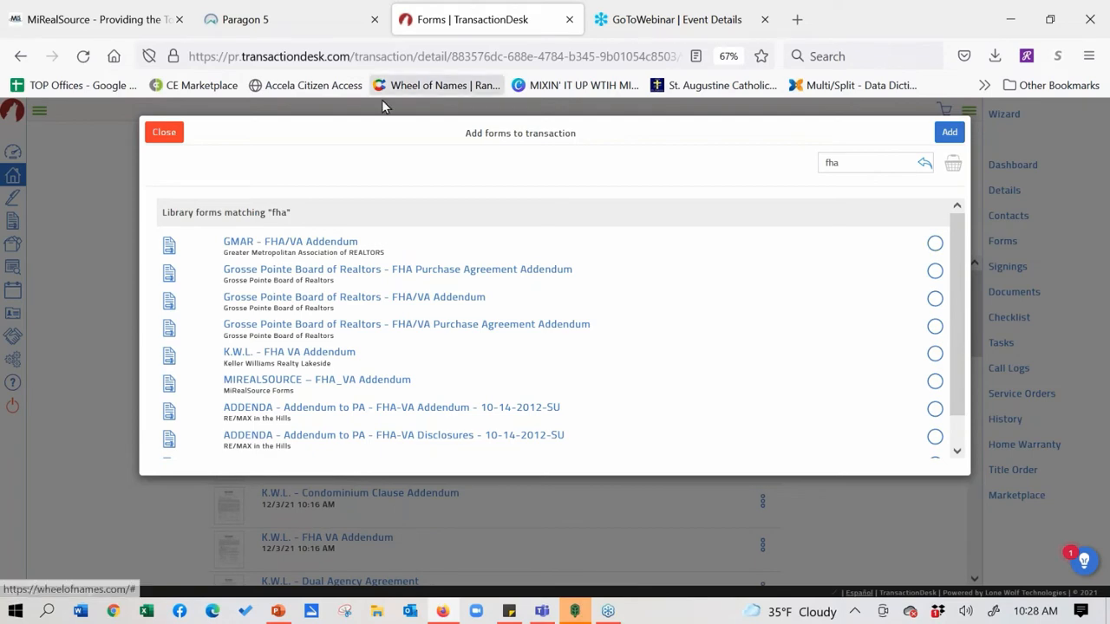
click(166, 136)
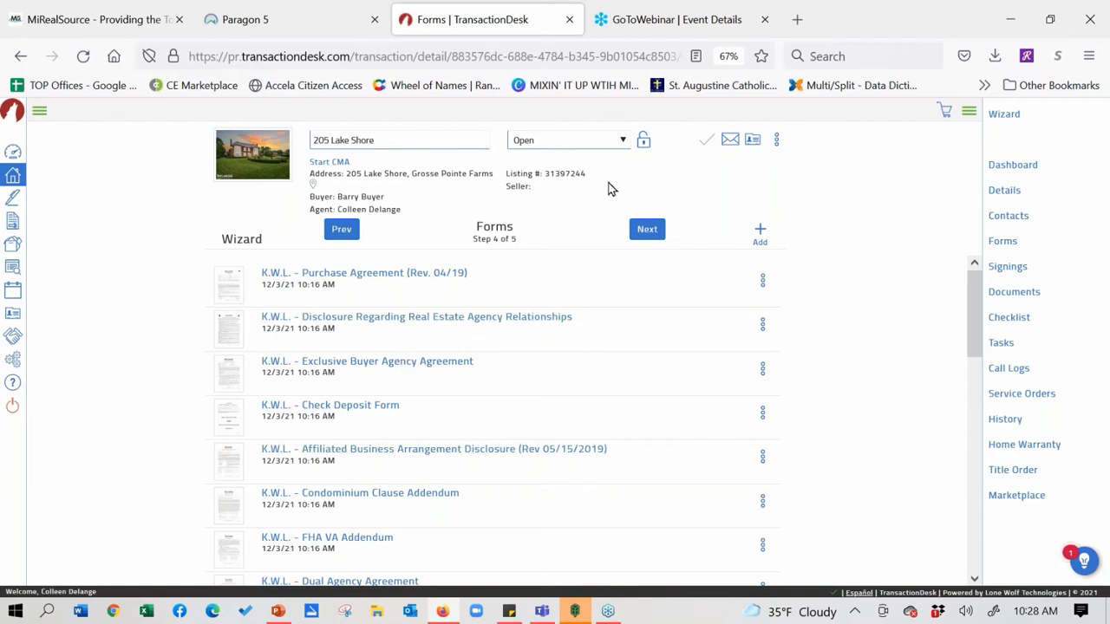
Look at the Documents step, go back to Forms, and drag the Purchase Agreement lower
click(652, 233)
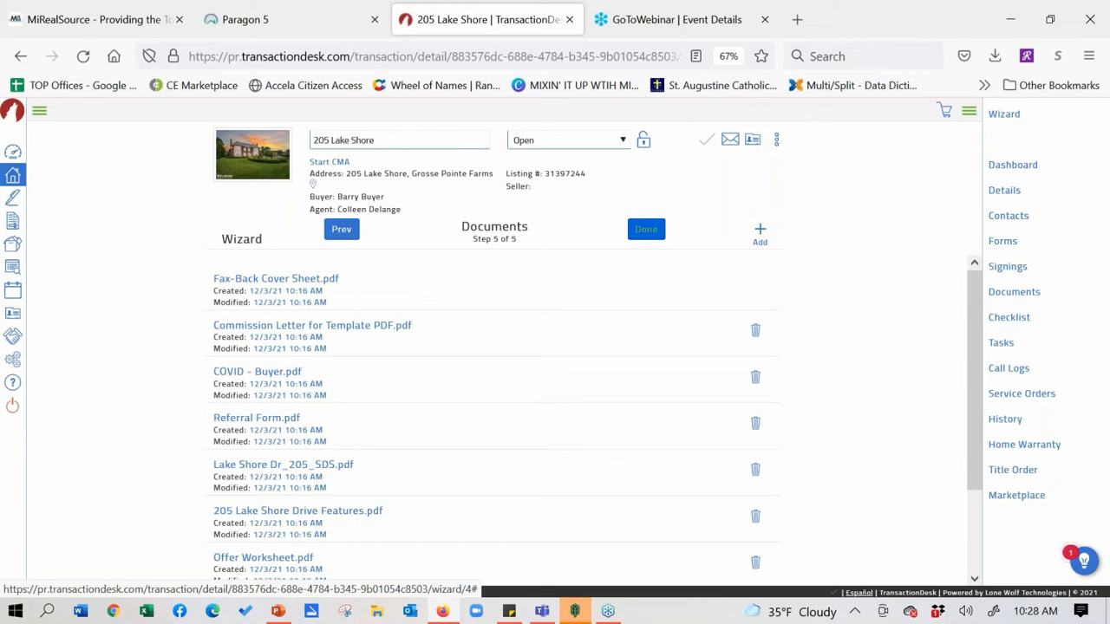
click(340, 230)
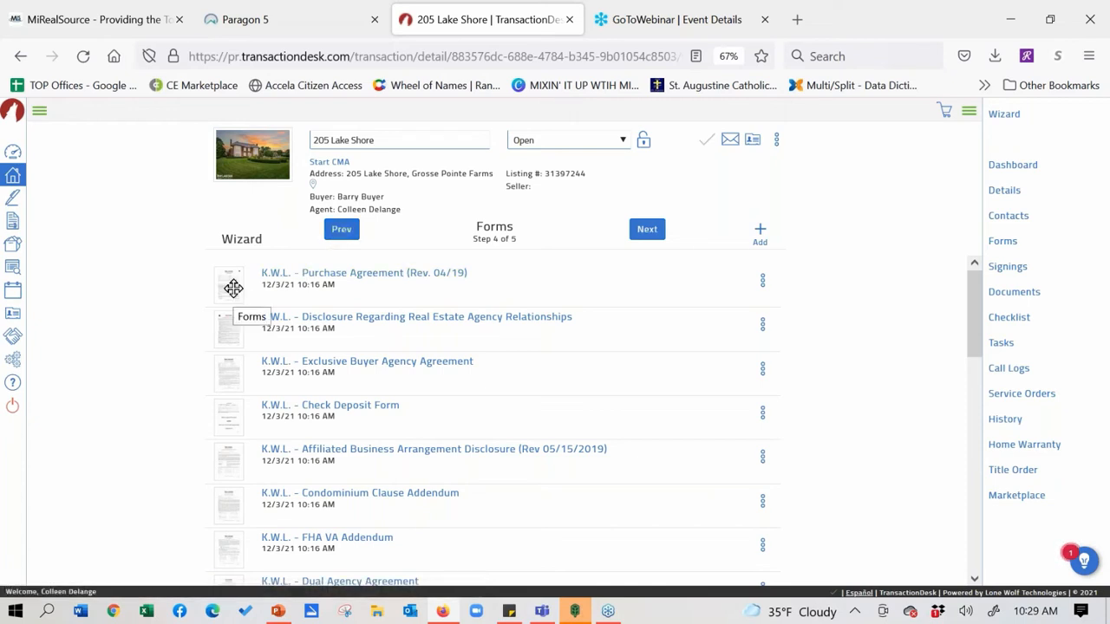
drag(233, 296, 241, 378)
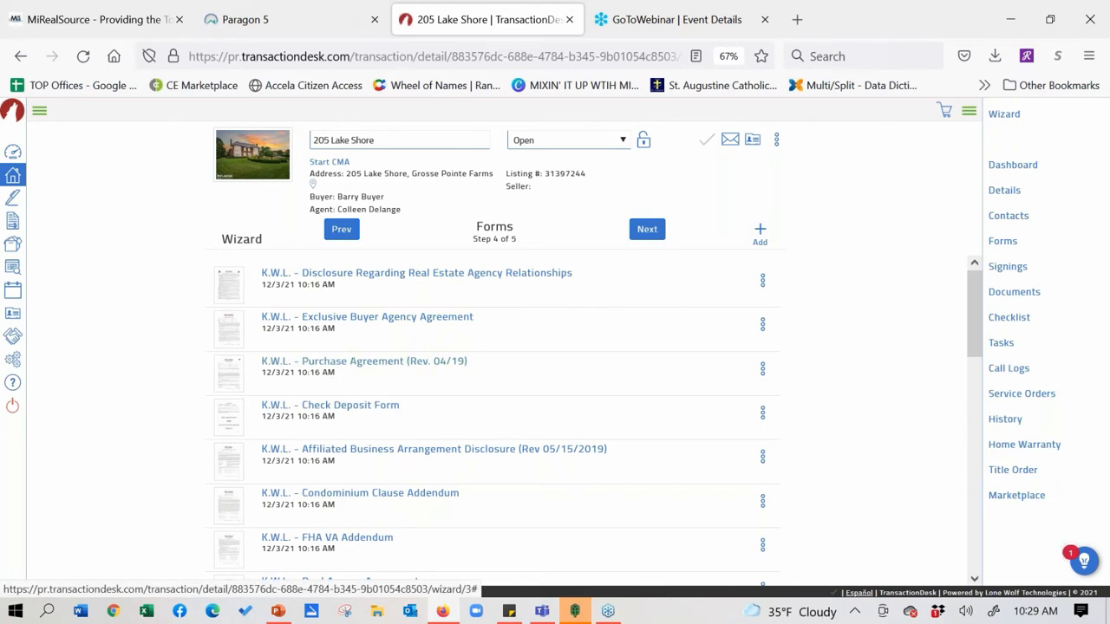
Drag K.W.L. - Purchase Agreement (Rev. 04/19) to just above the FHA VA Addendum
drag(229, 368, 235, 492)
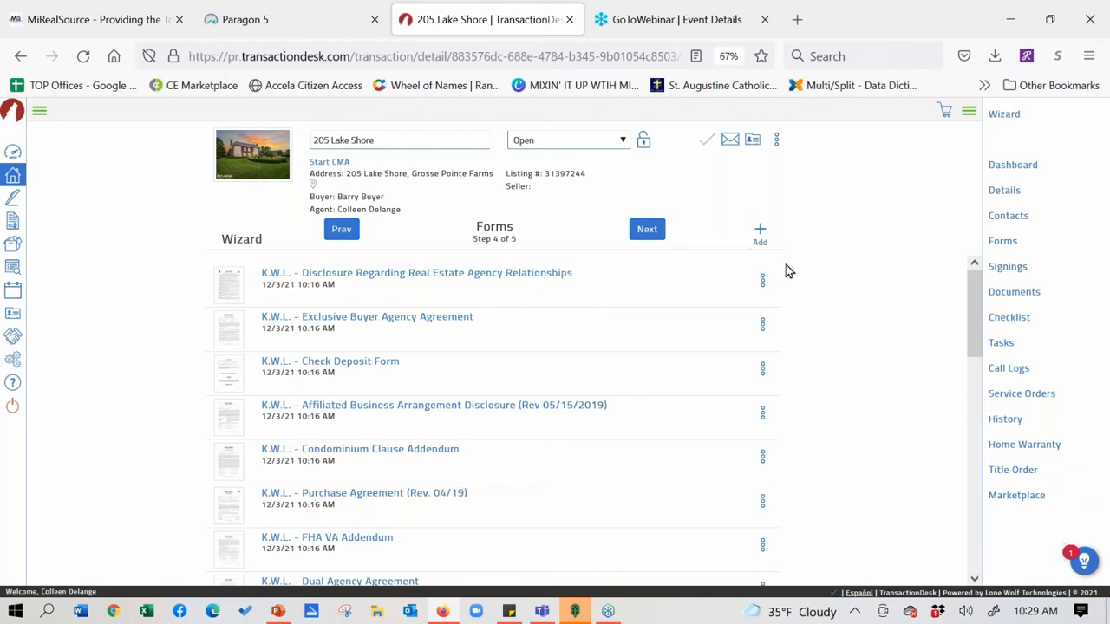
Preview the K.W.L. Disclosure Regarding Real Estate Agency Relationships form, then close the preview
click(763, 281)
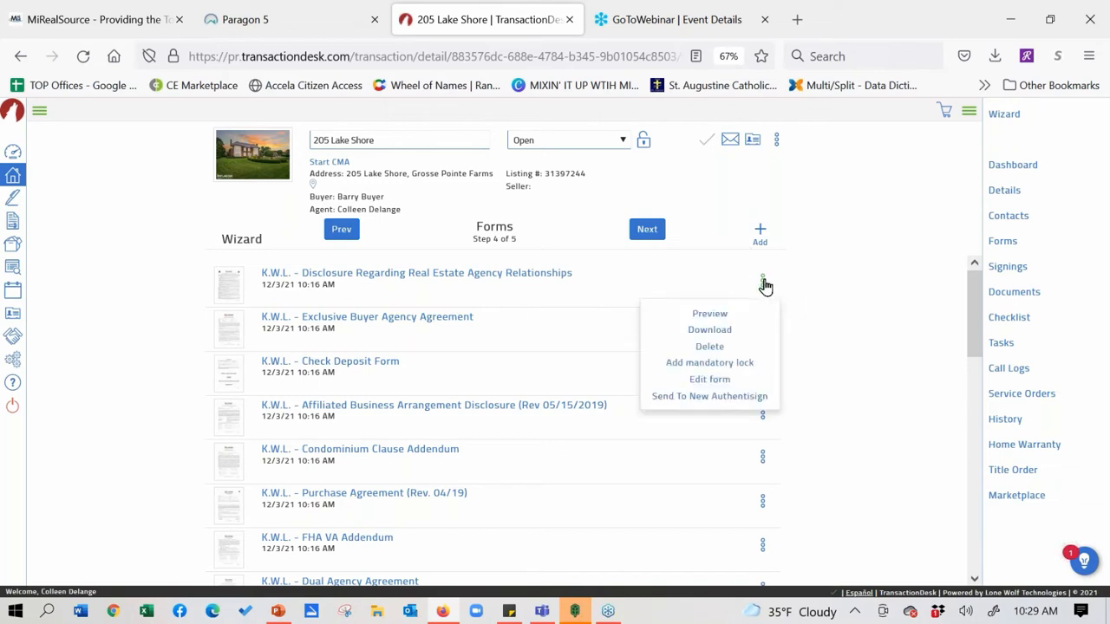
click(722, 319)
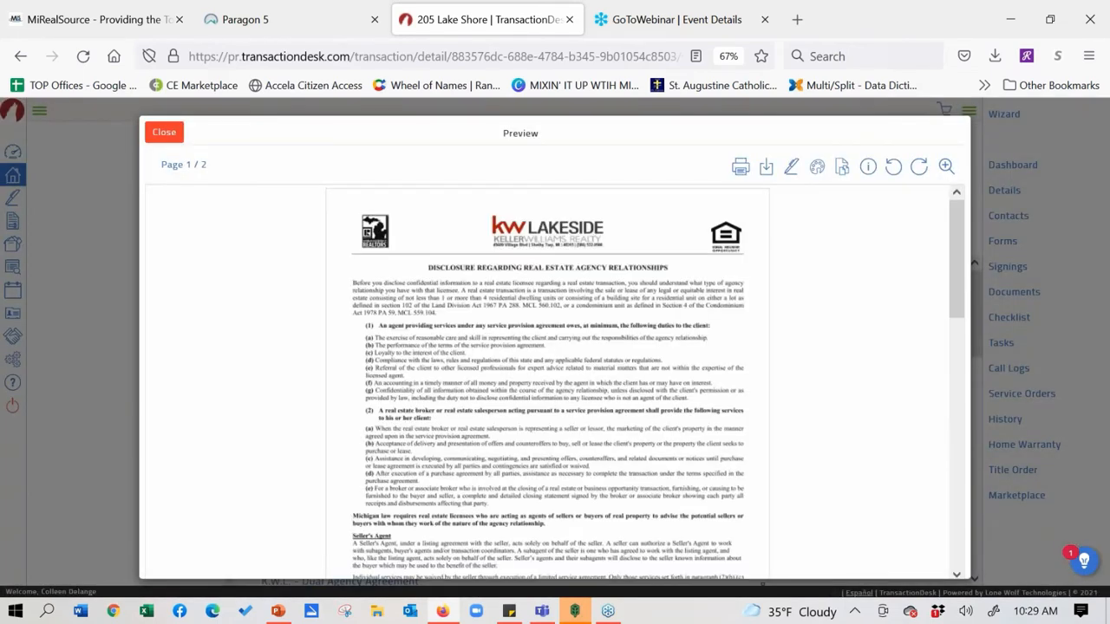
drag(954, 235, 936, 194)
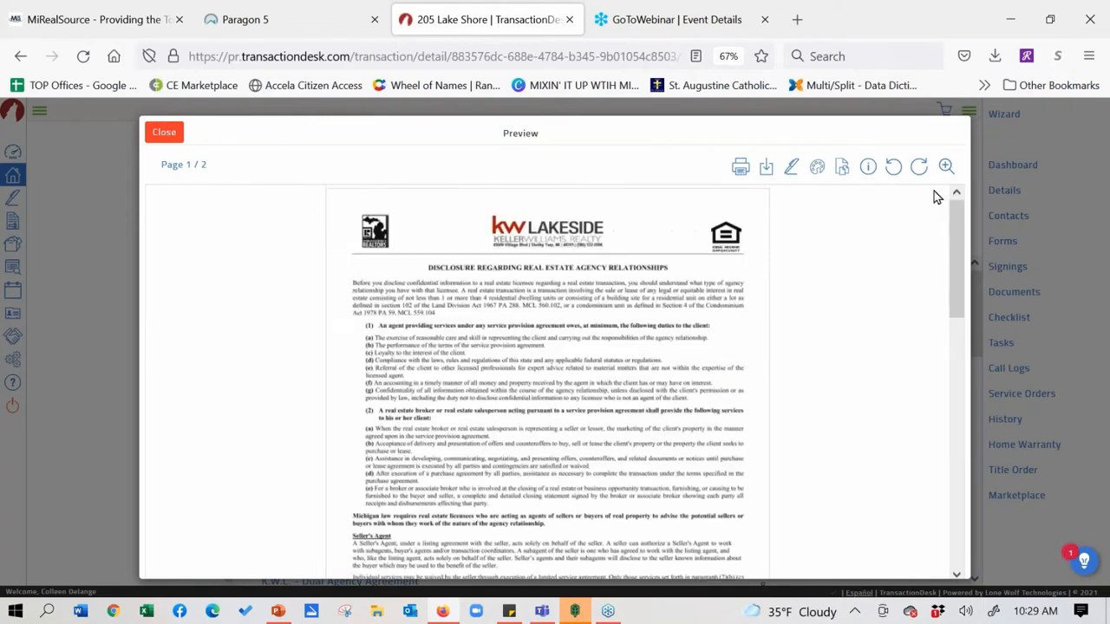
click(176, 133)
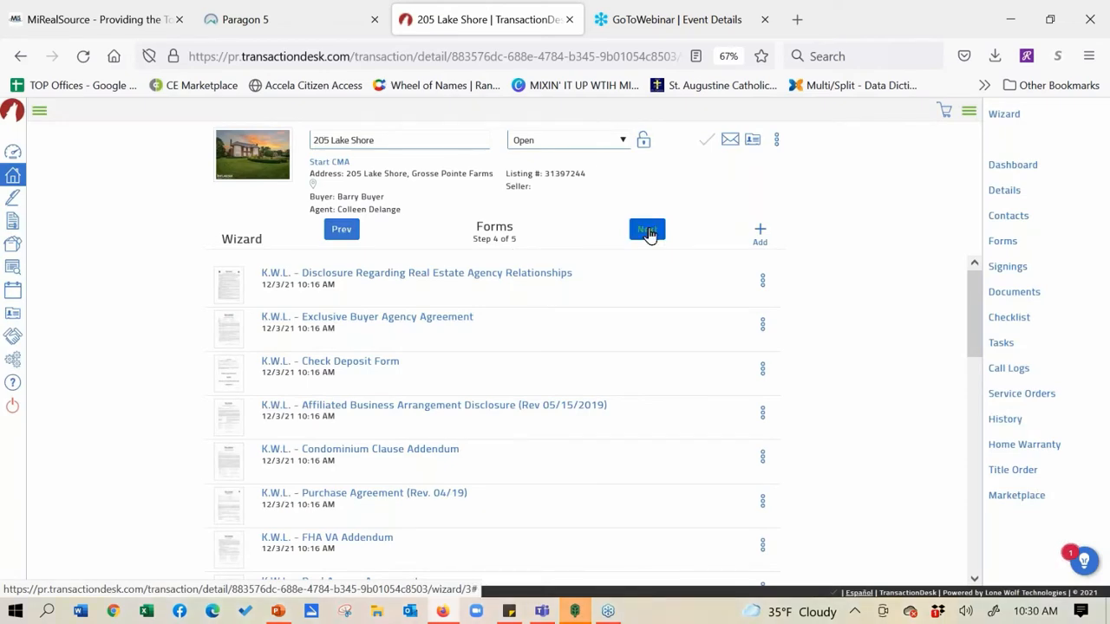
Advance the wizard from Forms (step 4 of 5) to Documents (step 5 of 5)
click(647, 232)
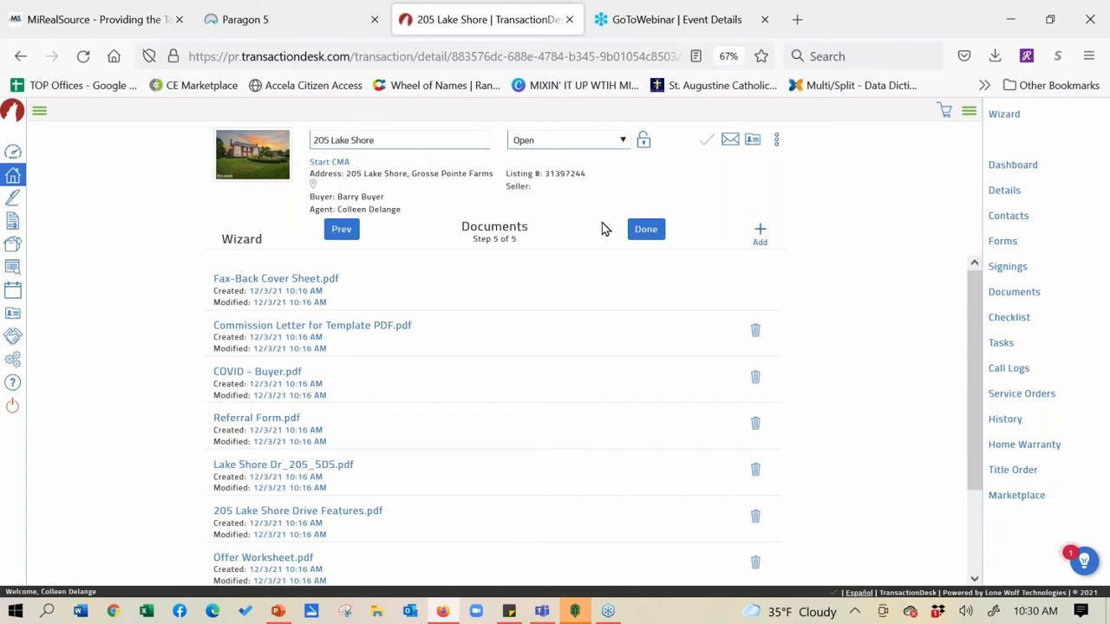
click(290, 23)
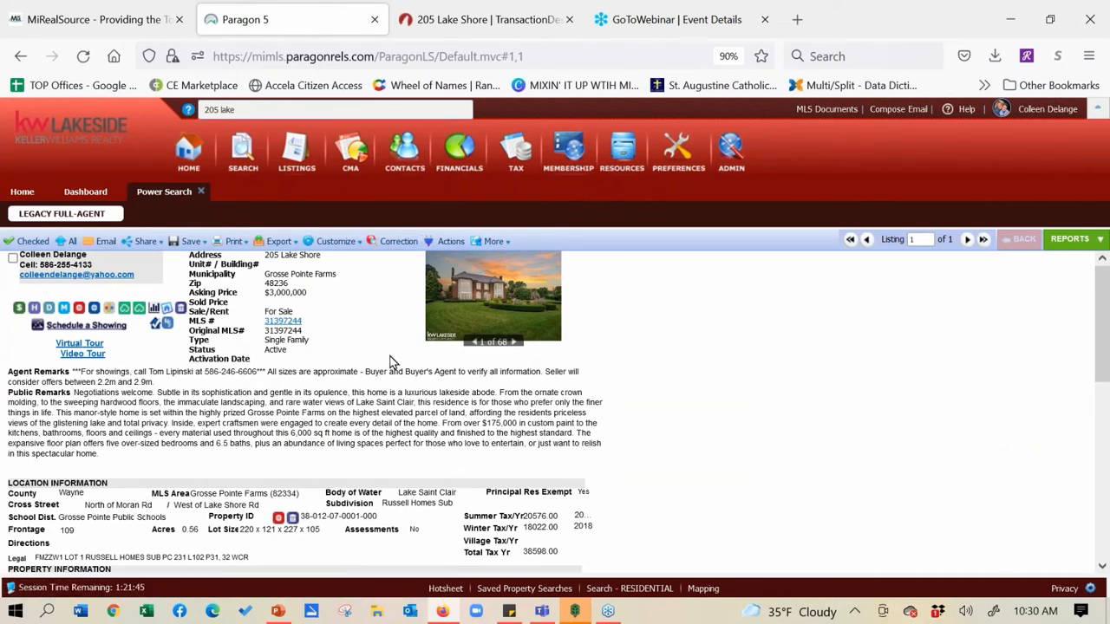
click(48, 309)
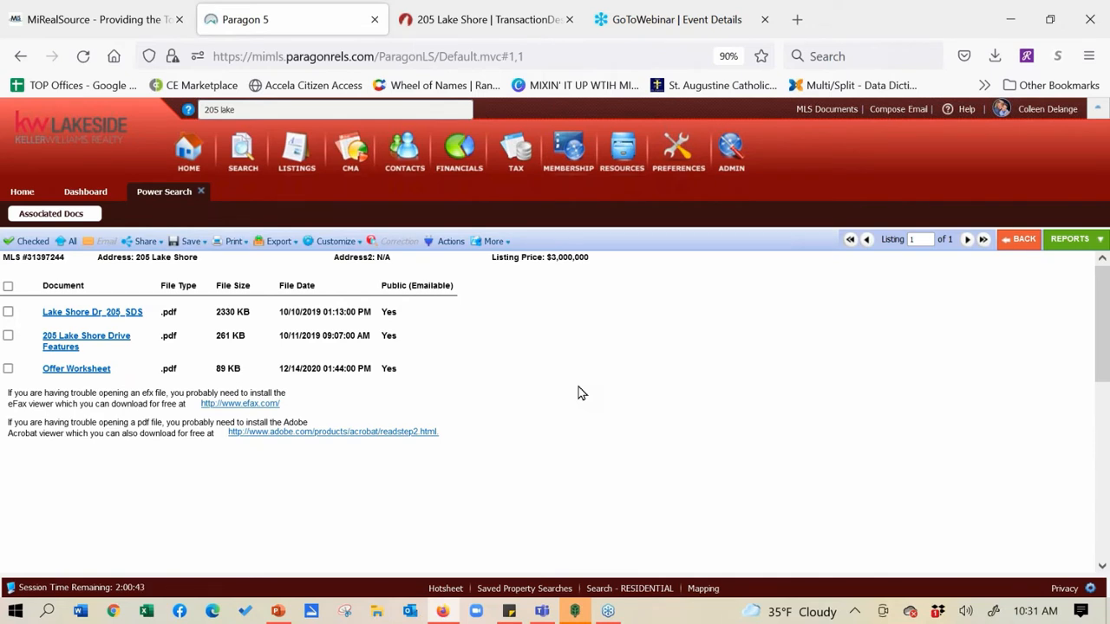
click(499, 19)
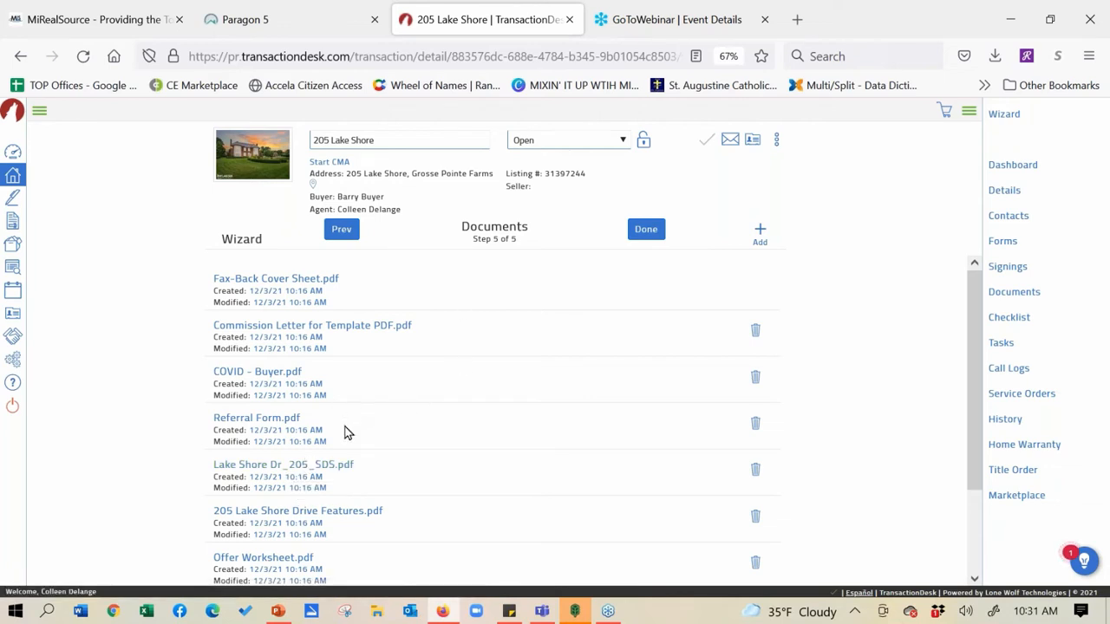
click(299, 468)
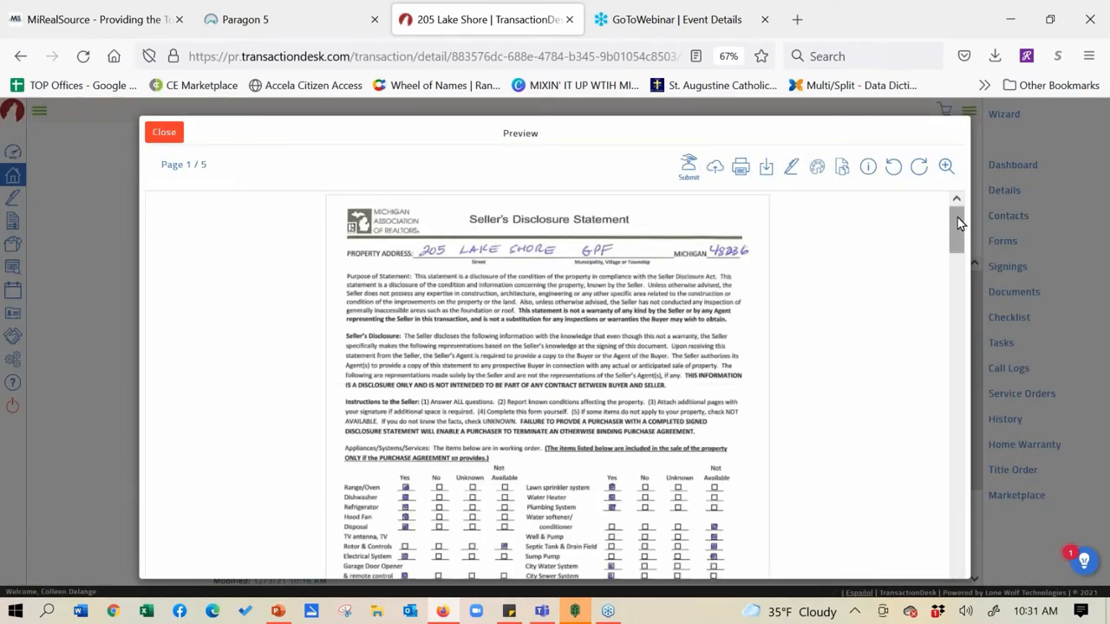
drag(959, 223, 956, 201)
click(175, 137)
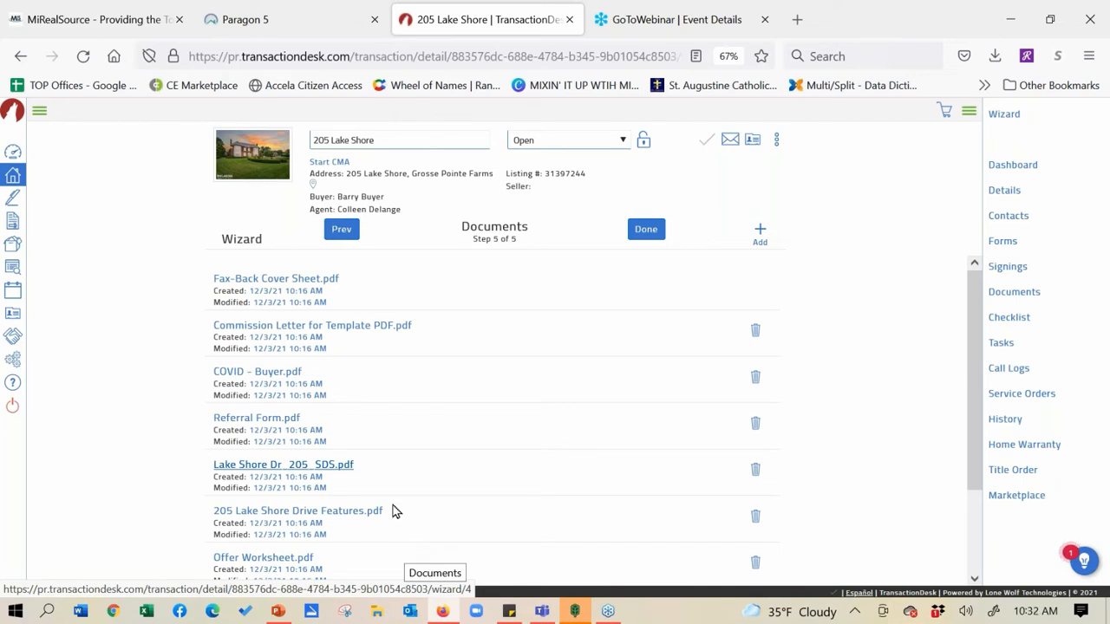
click(280, 279)
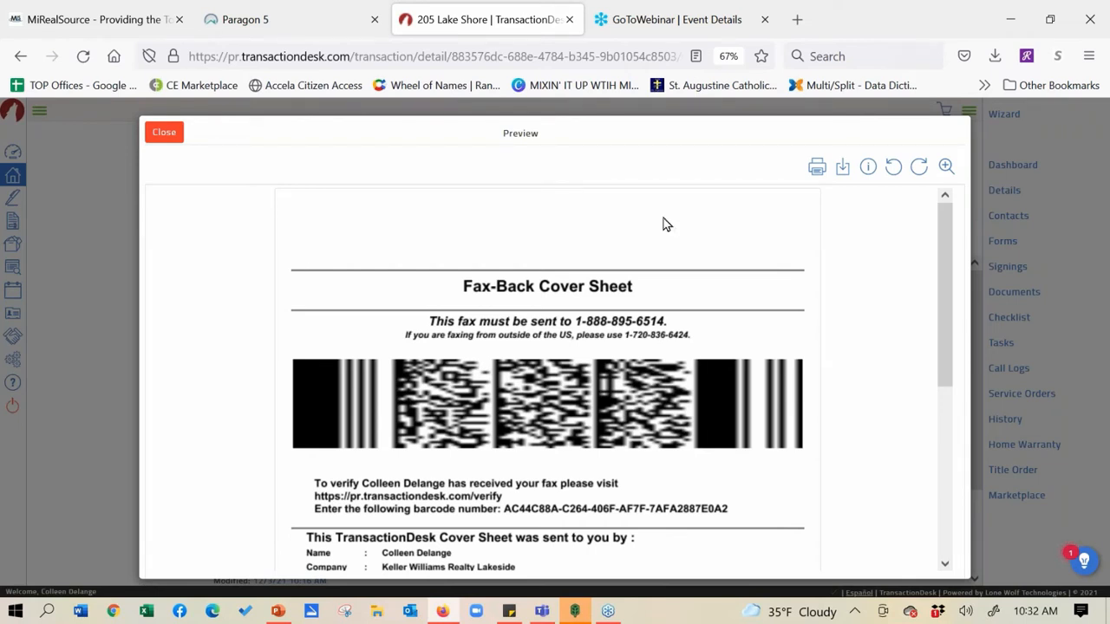
drag(949, 223, 945, 312)
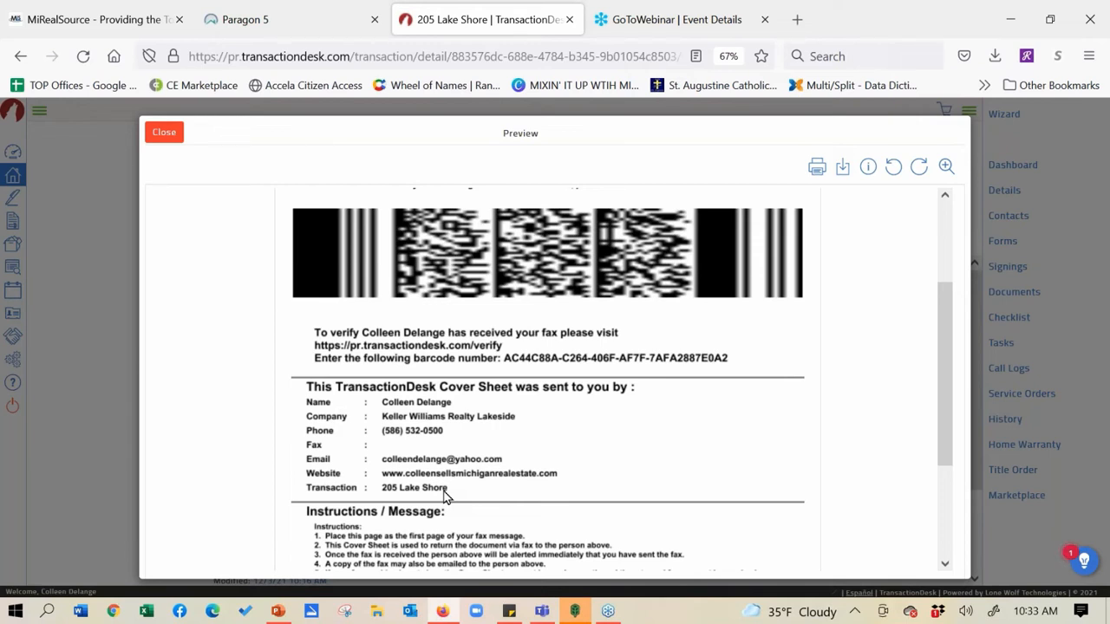
click(164, 134)
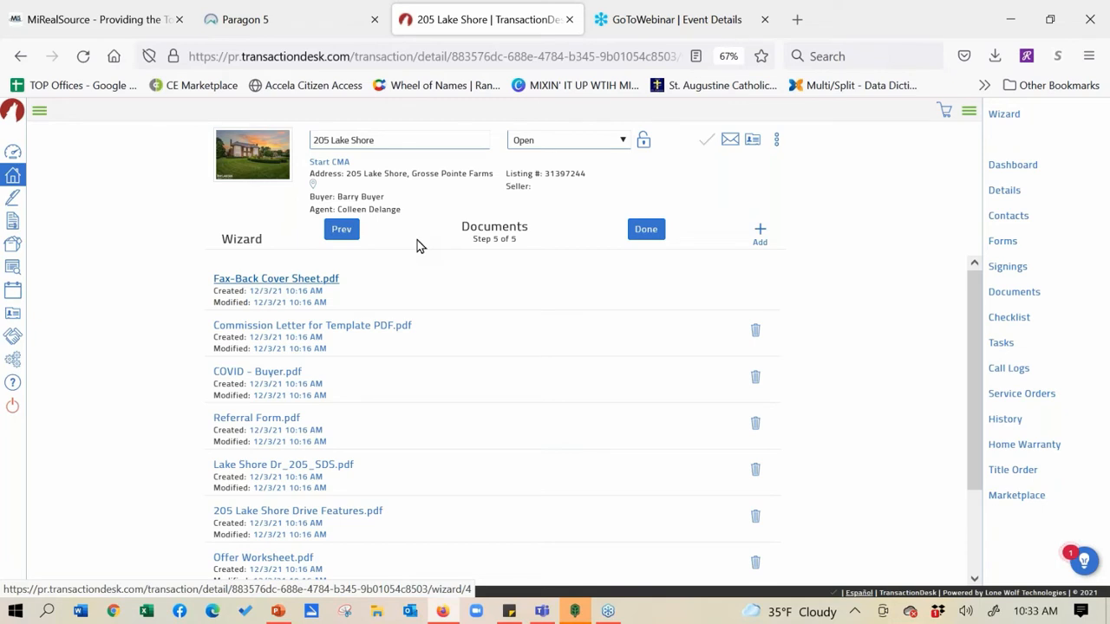
click(760, 233)
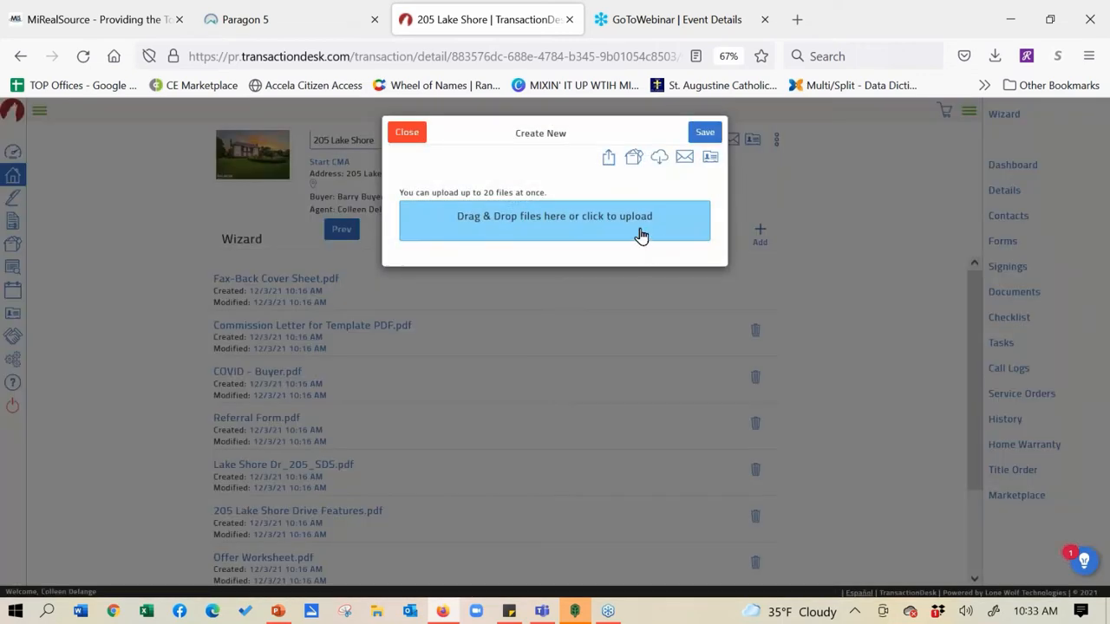
click(995, 57)
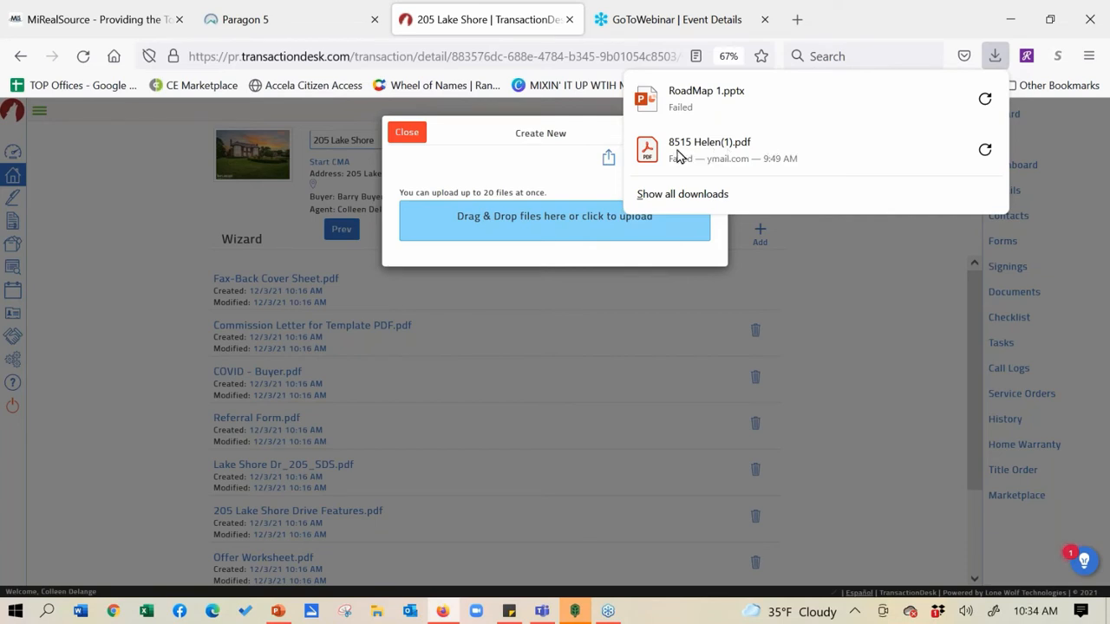
drag(679, 156, 555, 221)
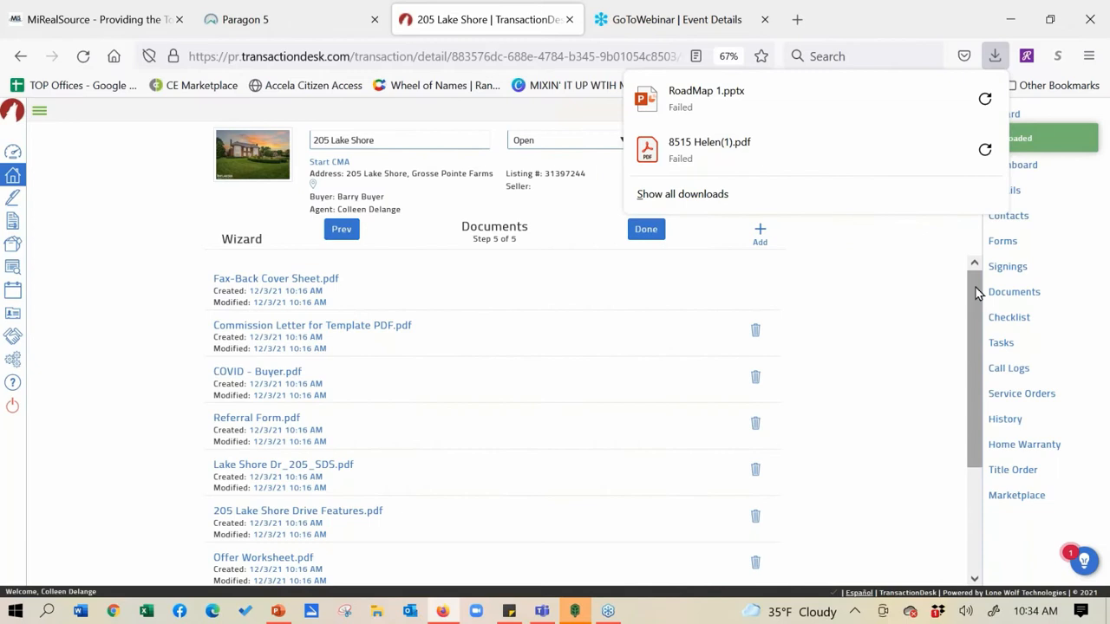
drag(975, 293, 970, 397)
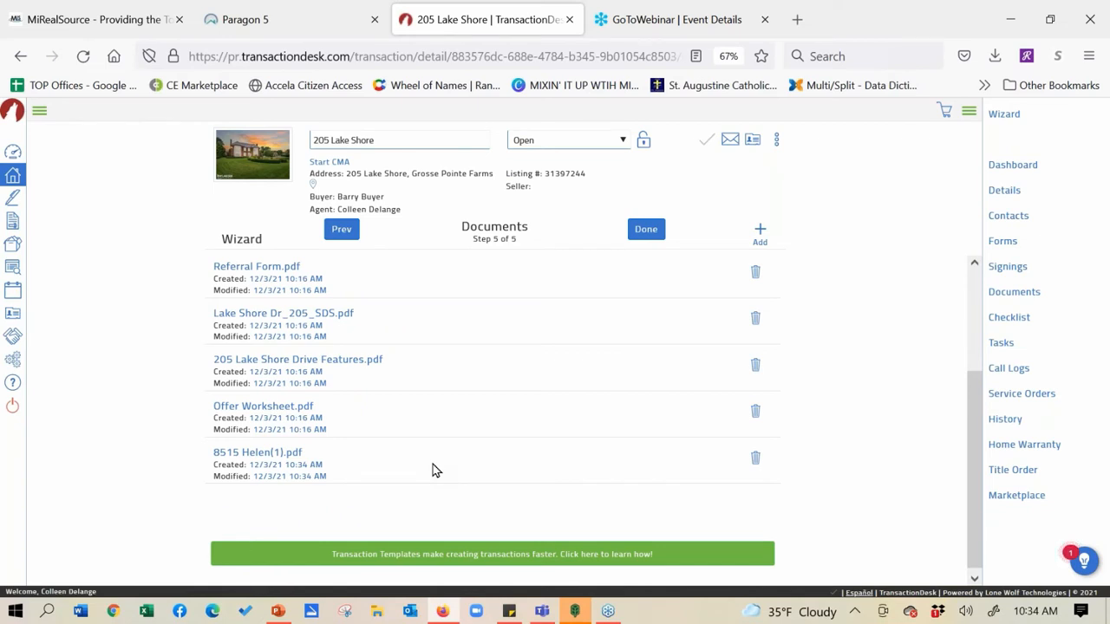
drag(973, 414, 972, 311)
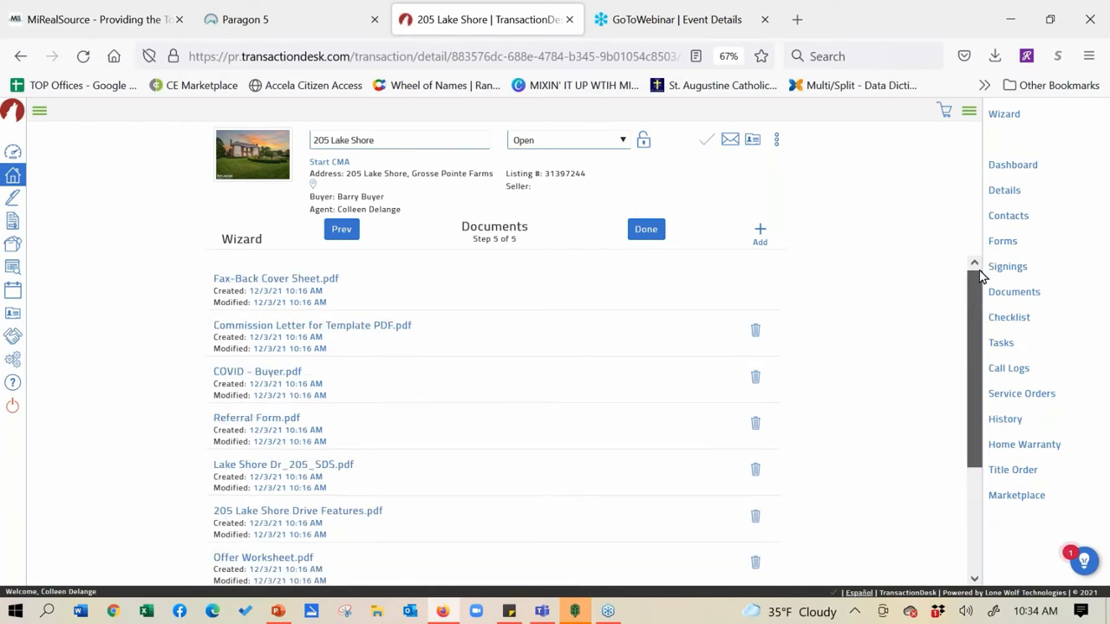
Upload Carts 06 25 19.pdf and Cloud CMA Adding PDF.pdf from Desktop > Class Handouts
click(758, 235)
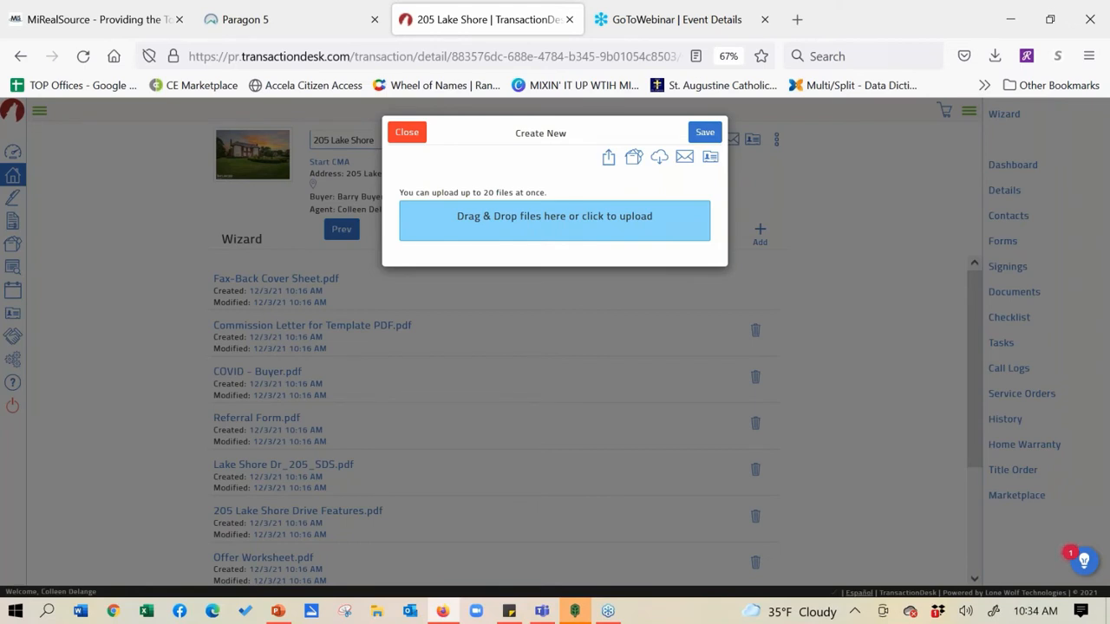
click(515, 226)
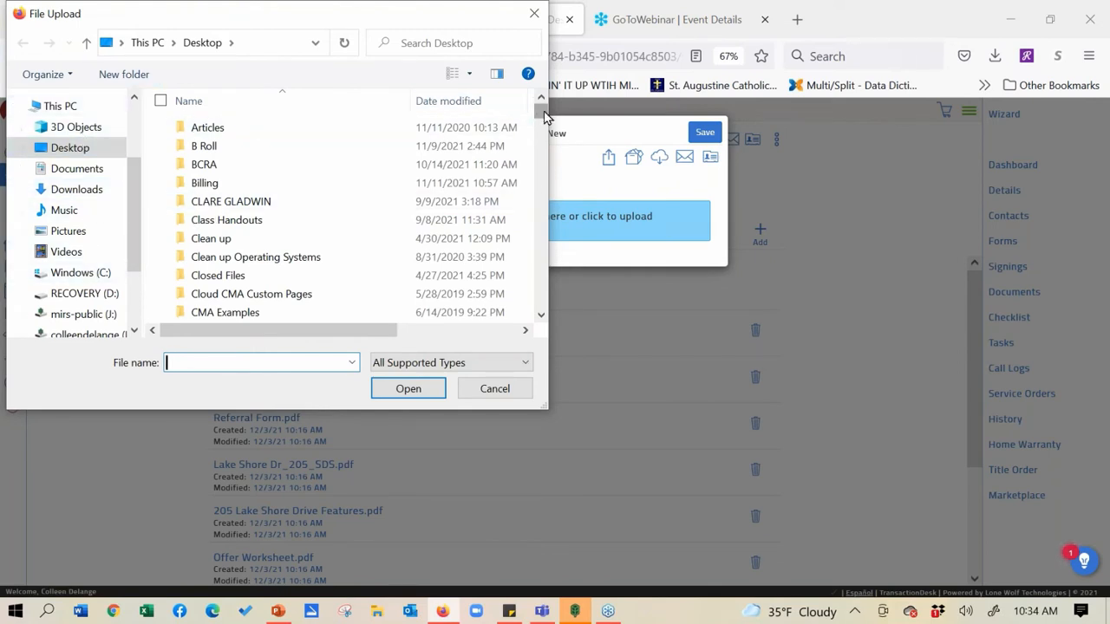
mouse_move(541, 111)
mouse_down()
mouse_move(541, 178)
mouse_move(531, 114)
mouse_up()
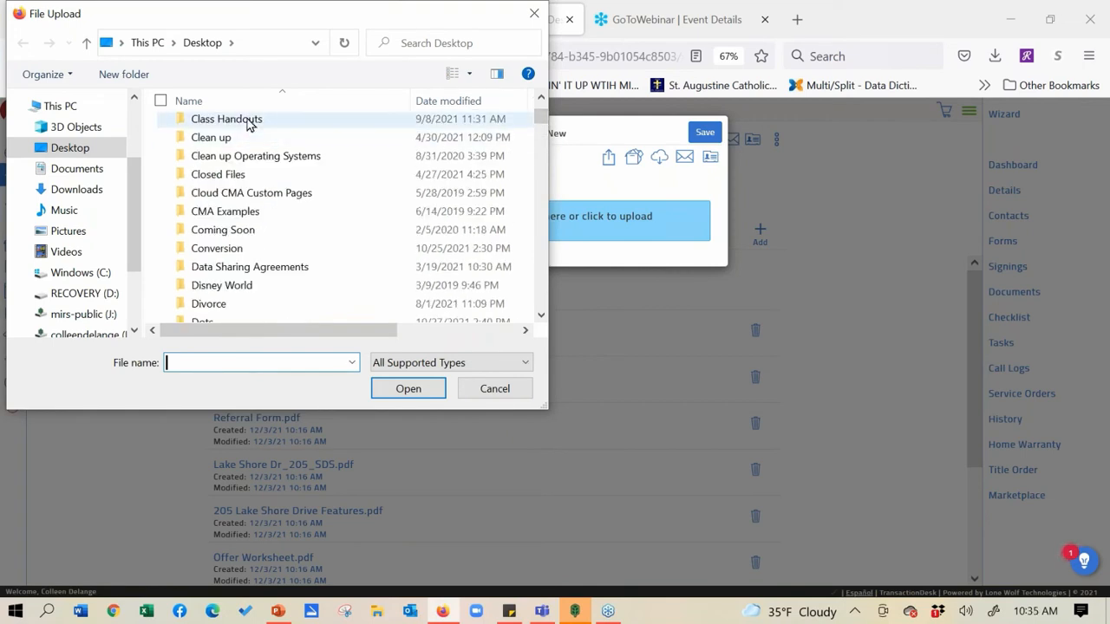
click(248, 123)
double_click(249, 124)
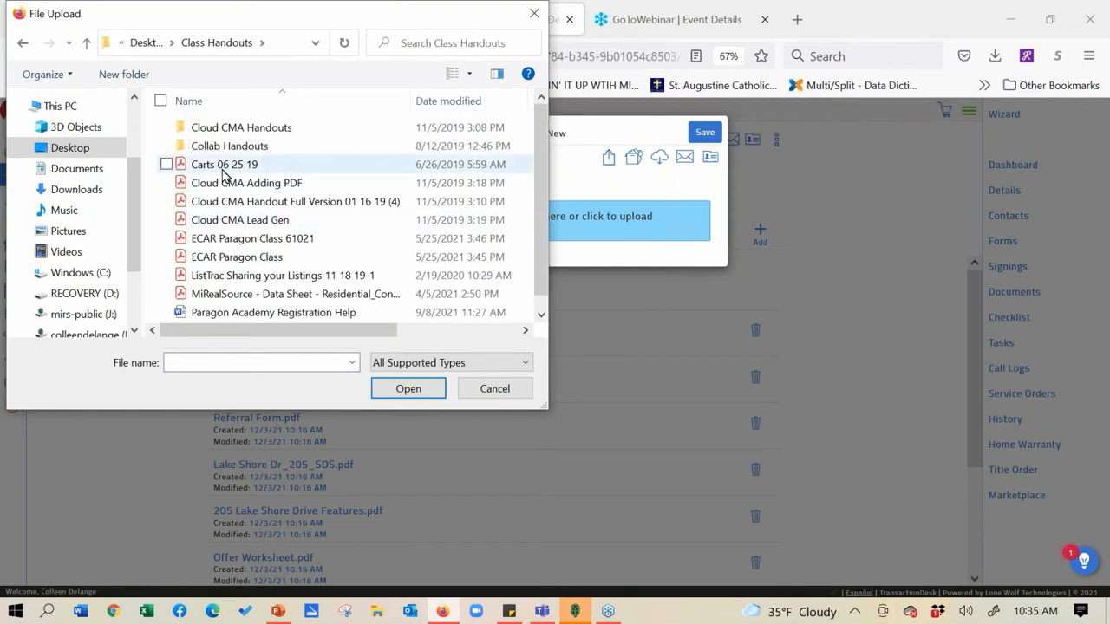
click(222, 173)
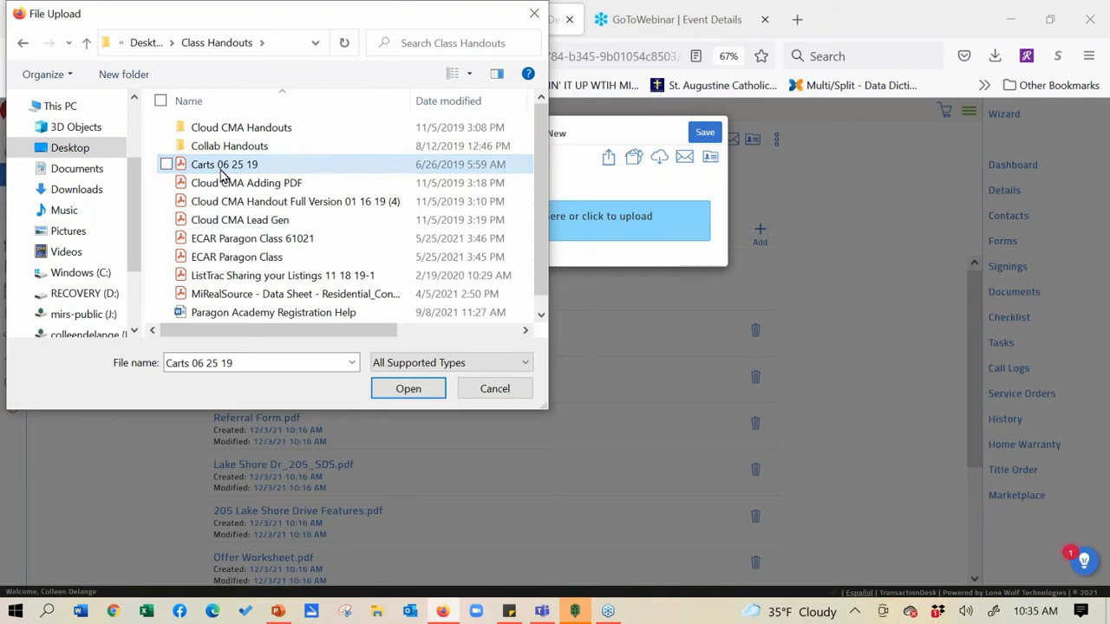
ctrl+click(219, 184)
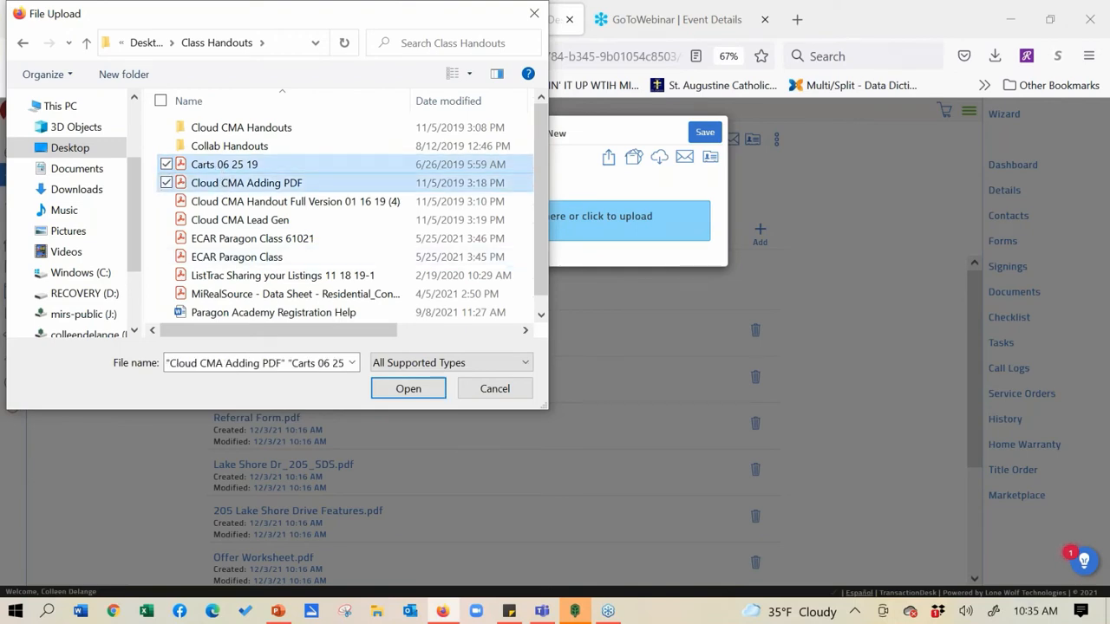
click(423, 391)
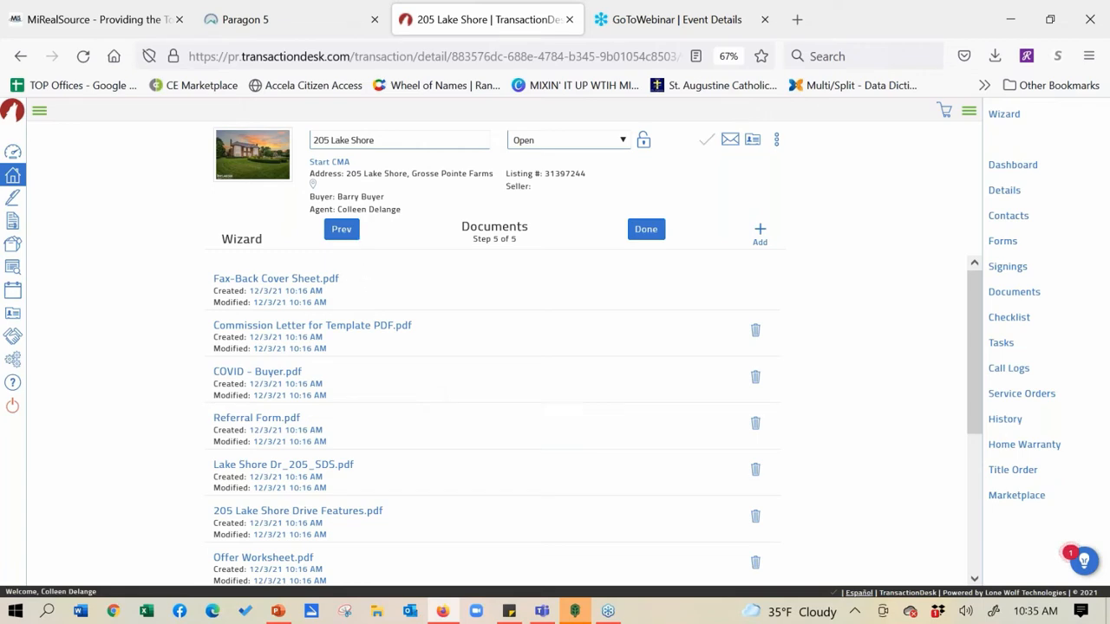
Open the Purchase Agreement from the transaction's forms in Document Markup
click(345, 230)
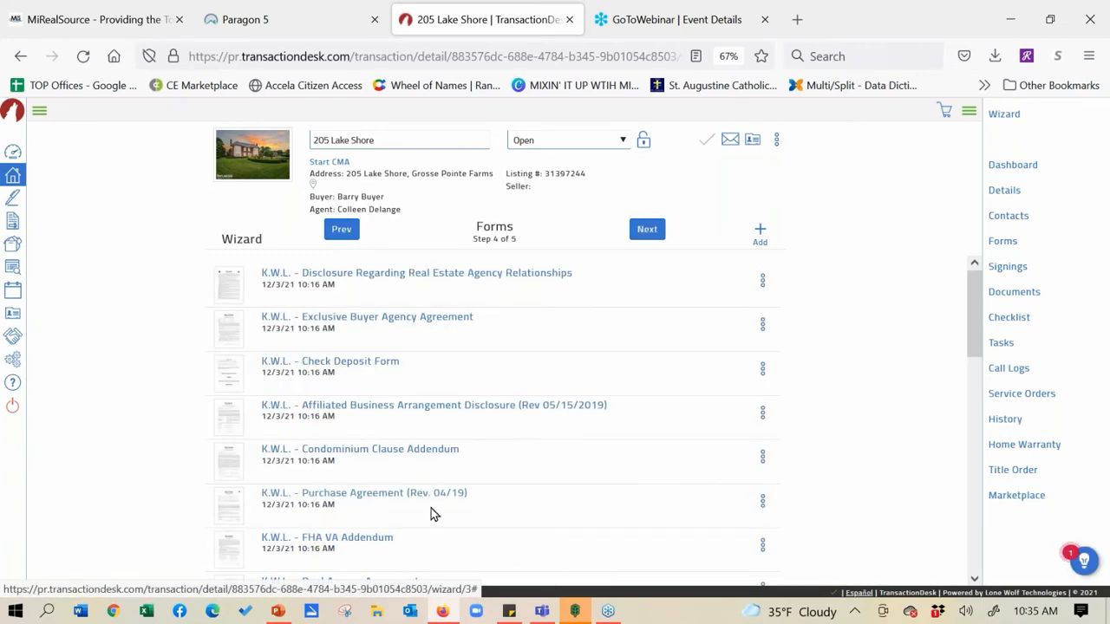
click(762, 503)
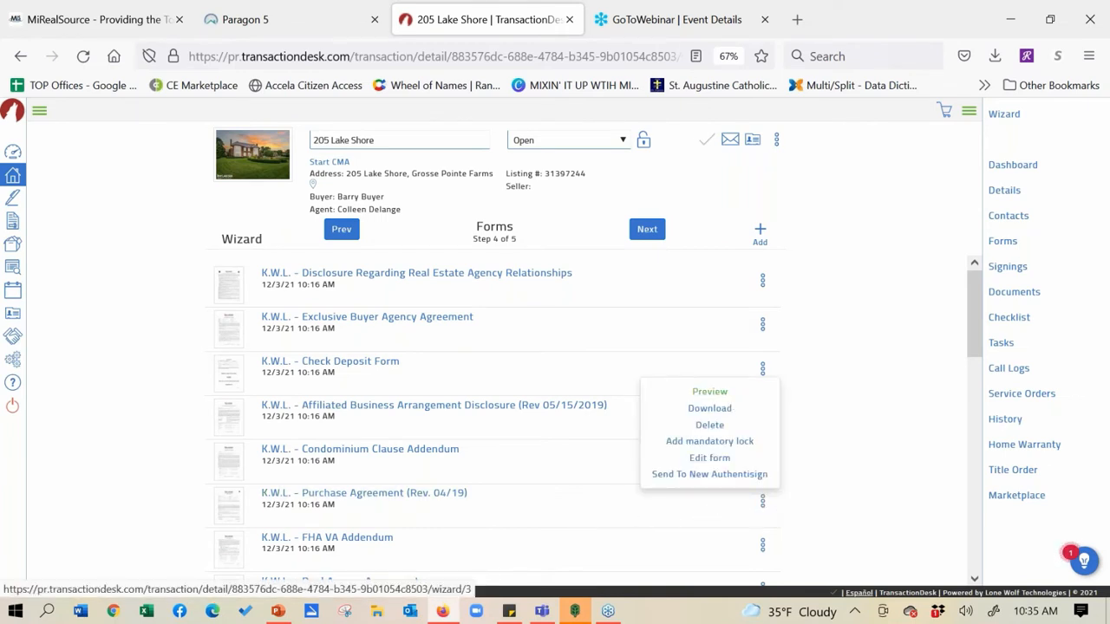
click(709, 391)
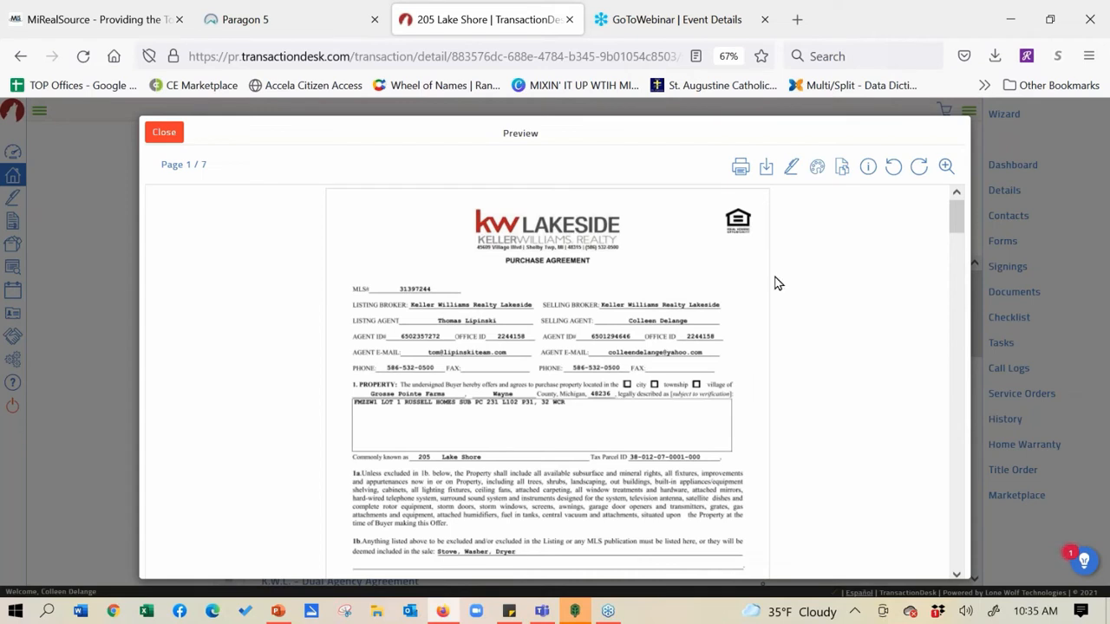
click(817, 168)
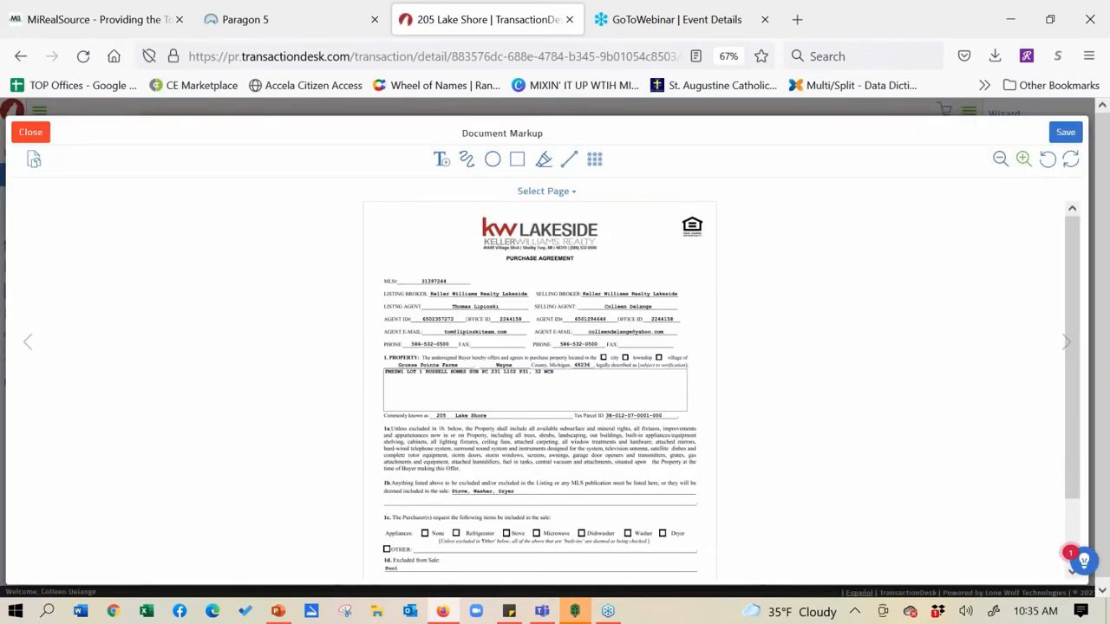
Zoom the page and draw a red line through 'Stove, Washer, Dryer' in section 1b
click(1023, 159)
drag(1074, 300, 1078, 391)
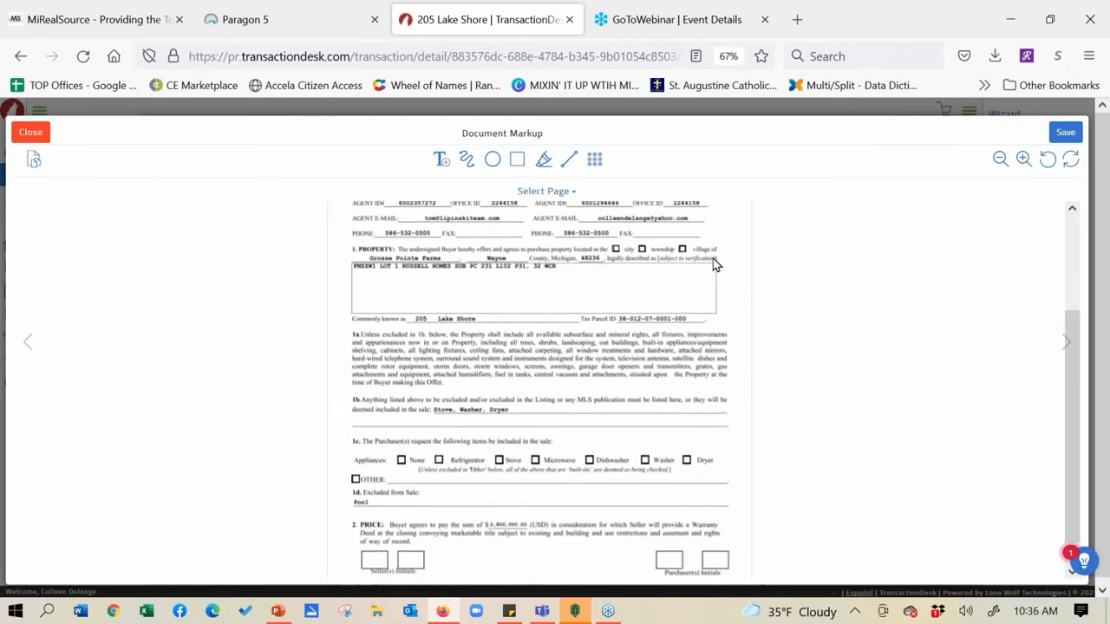
click(568, 163)
drag(457, 411, 519, 414)
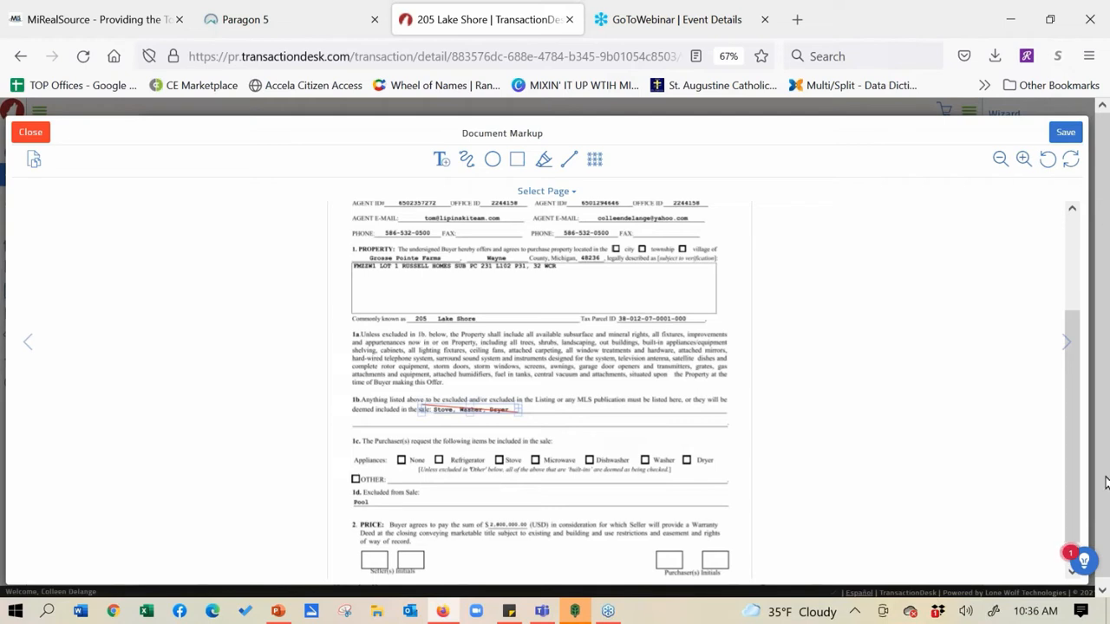
Zoom in, scroll to section 1d, and drag out a text box beside 'Excluded from Sale'
scroll(1066, 428, down, 1)
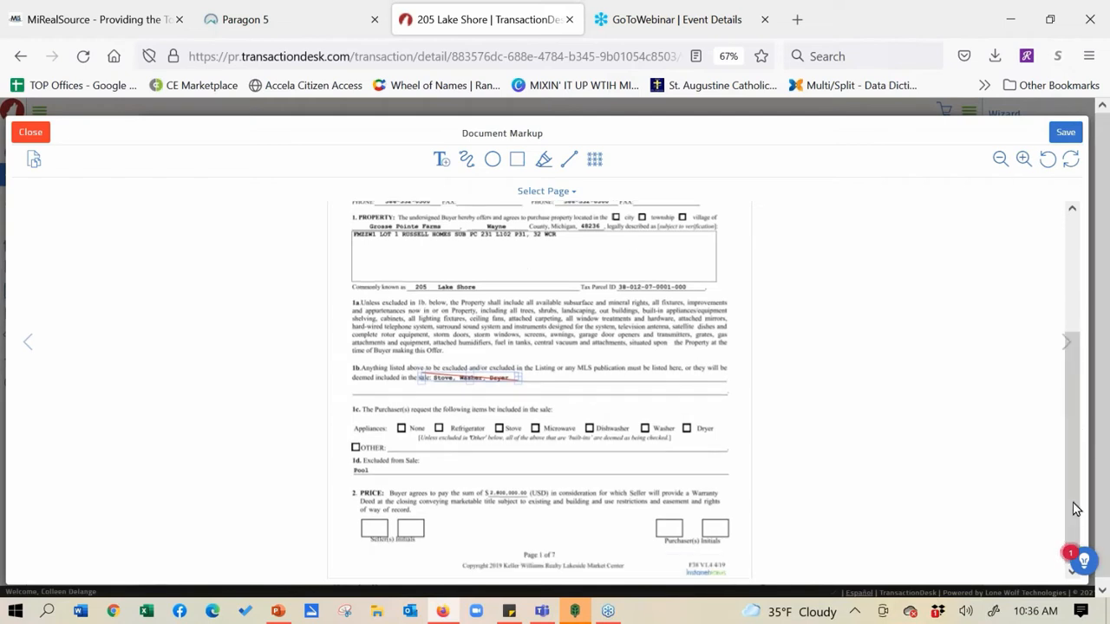
click(1023, 160)
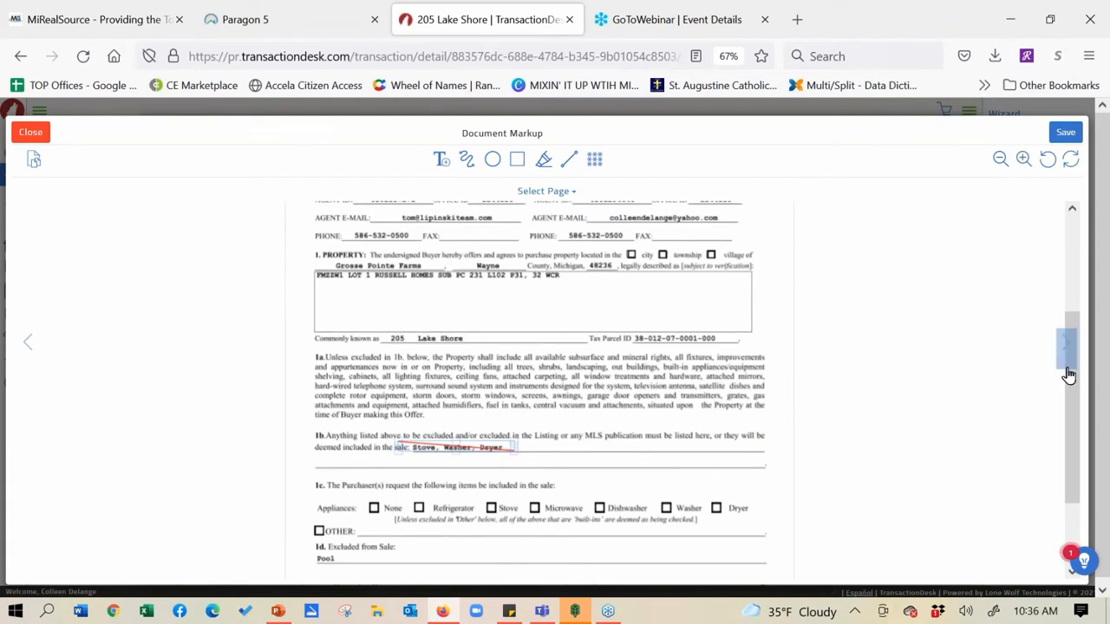
scroll(1073, 399, down, 3)
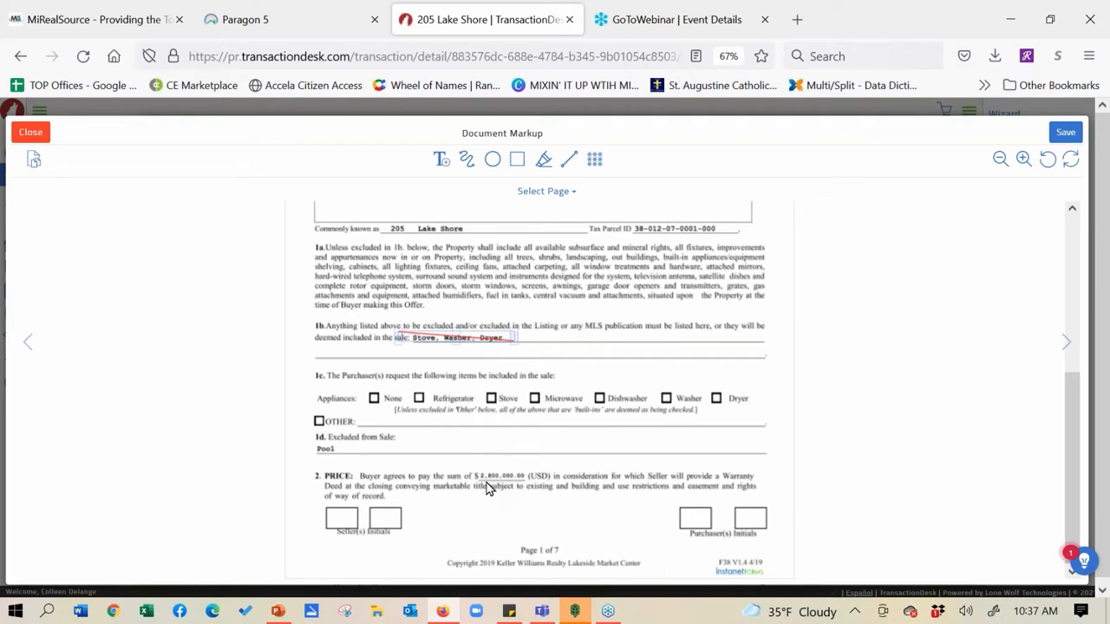
click(442, 164)
mouse_move(485, 425)
mouse_down()
mouse_move(502, 453)
mouse_move(665, 449)
mouse_up()
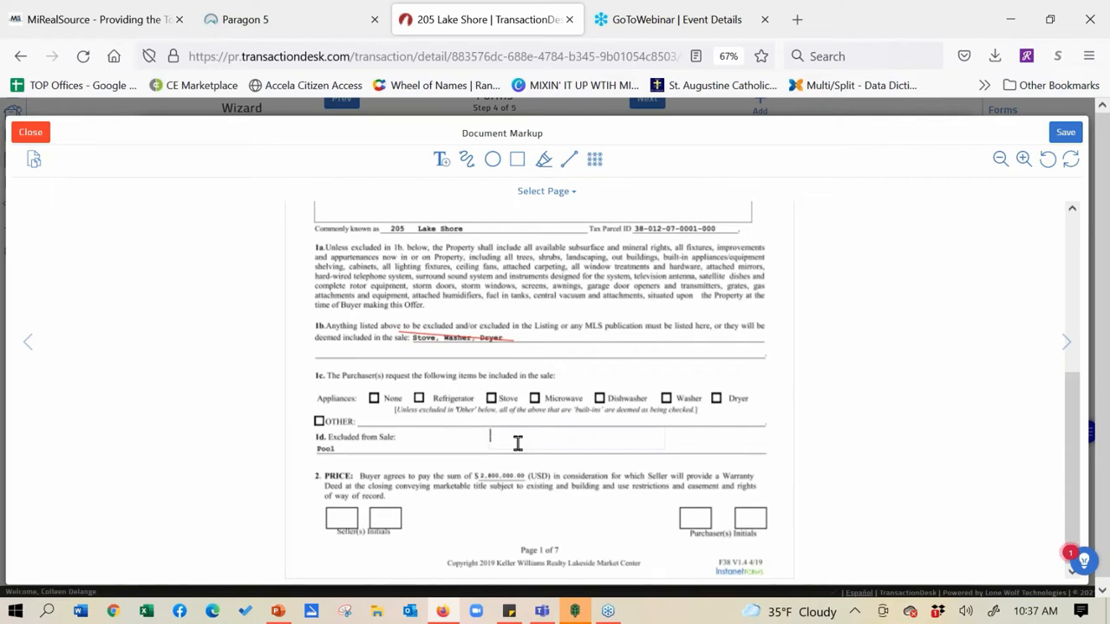
Enter $3,000,000 in the text box, try it on the PRICE line, and select it for formatting
text($3,000,000)
click(522, 435)
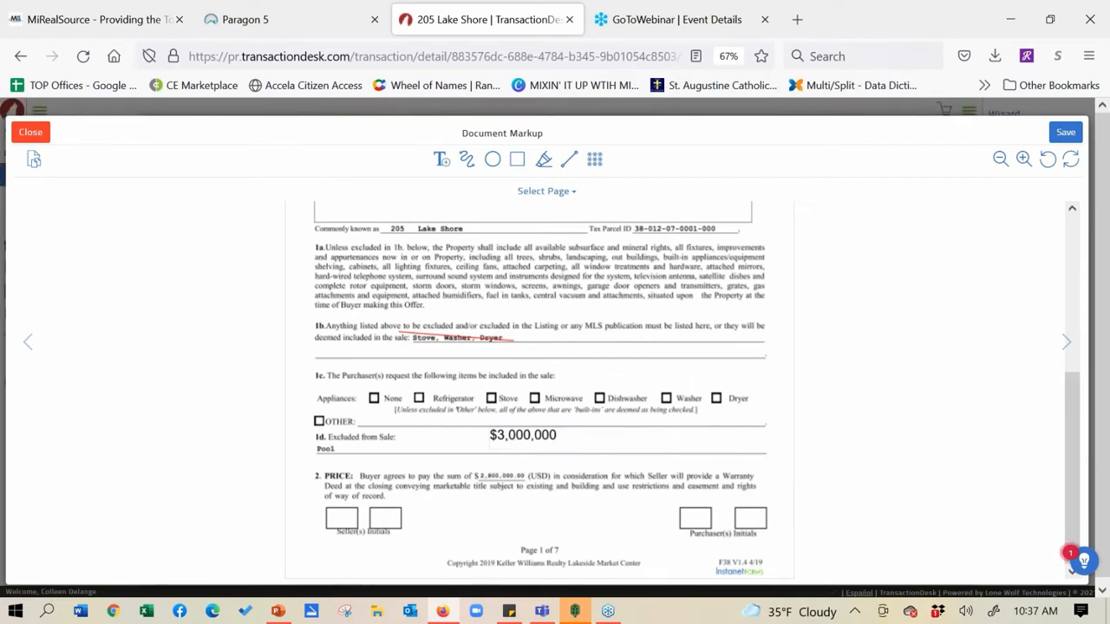
drag(588, 445, 557, 486)
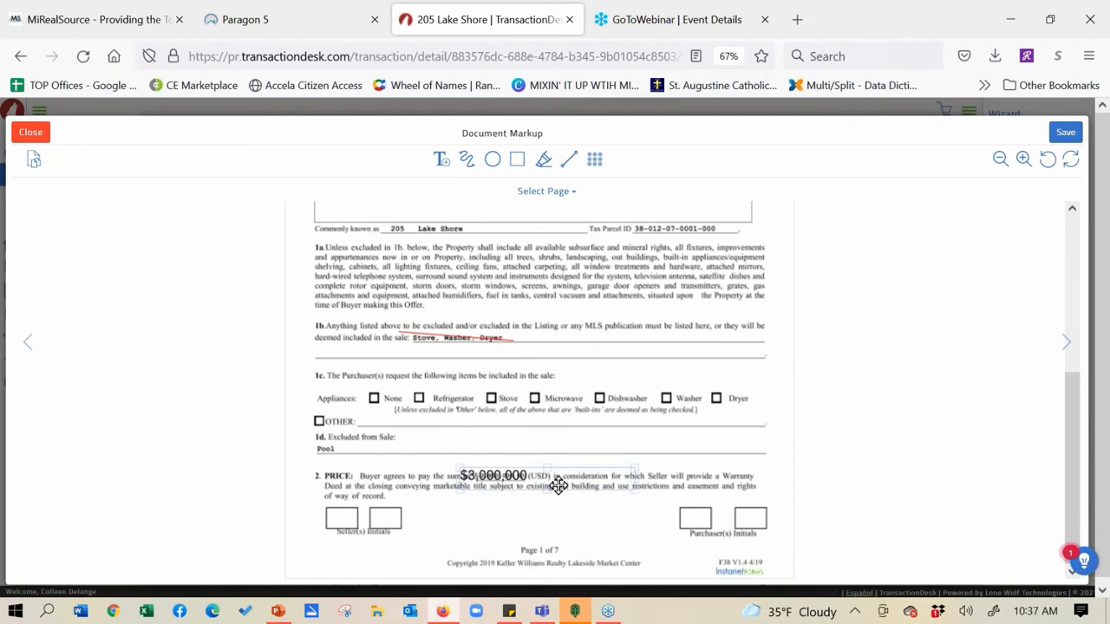
drag(557, 485, 559, 446)
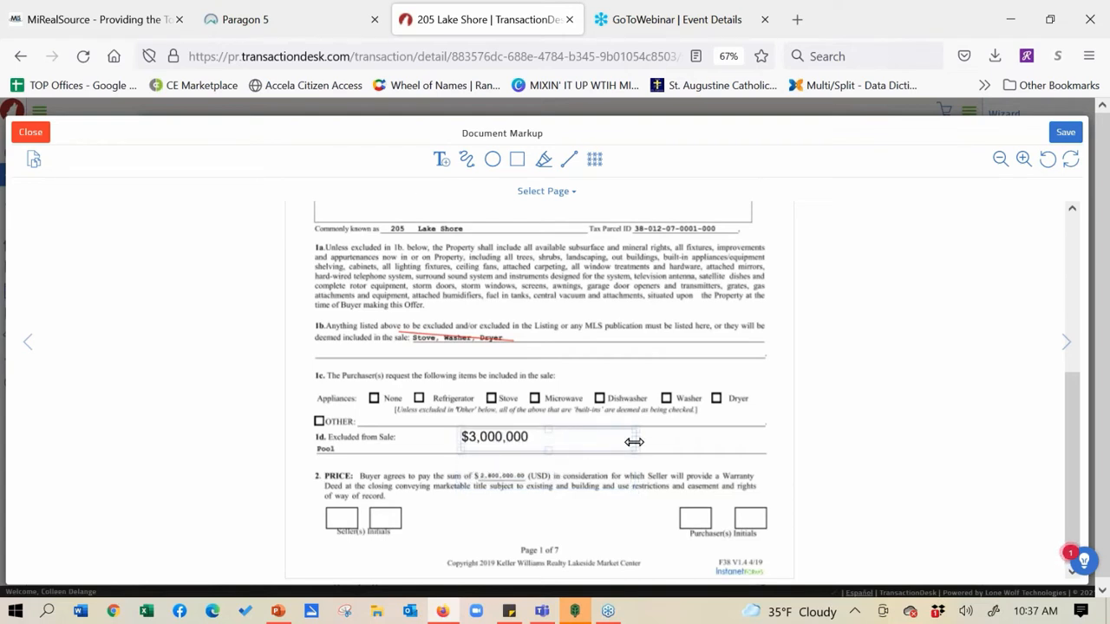
click(567, 441)
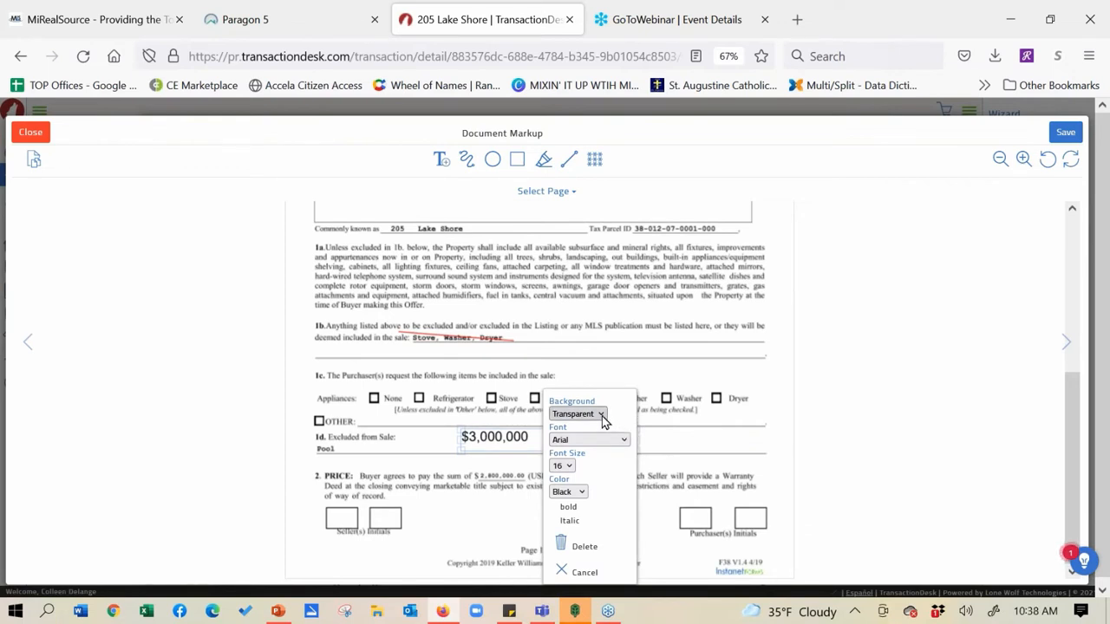
Give the $3,000,000 text a white background and font size 9
click(602, 417)
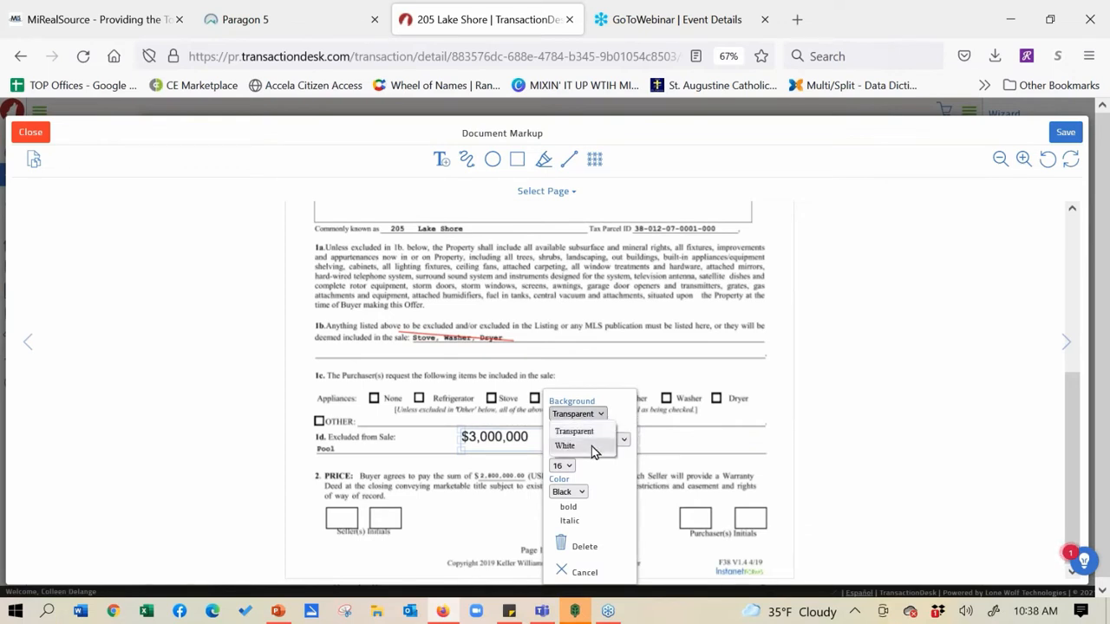
click(591, 451)
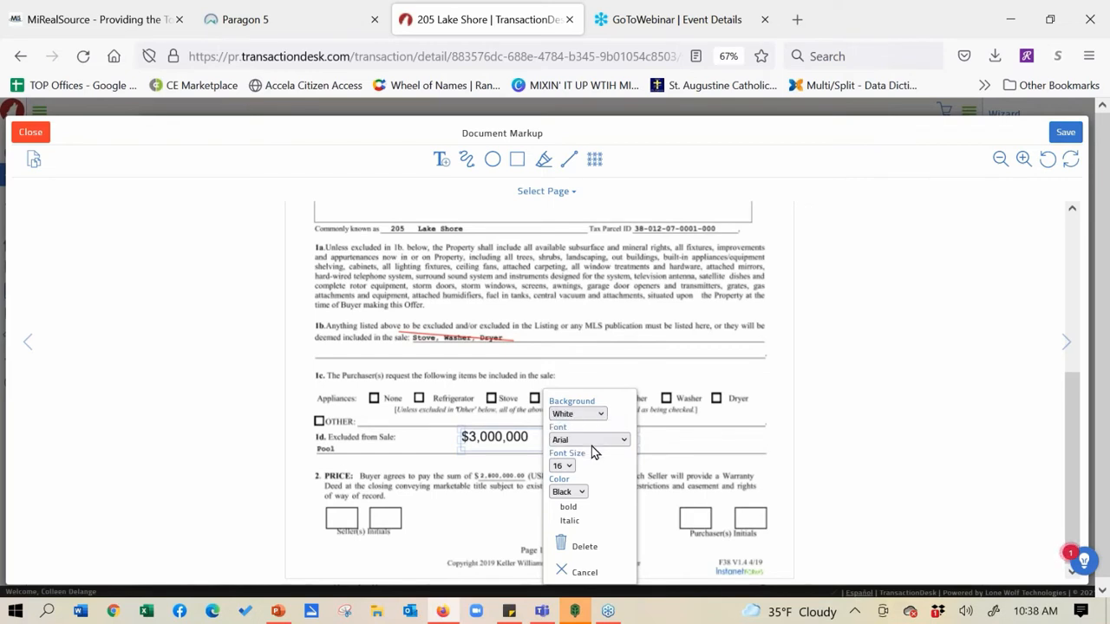
click(561, 465)
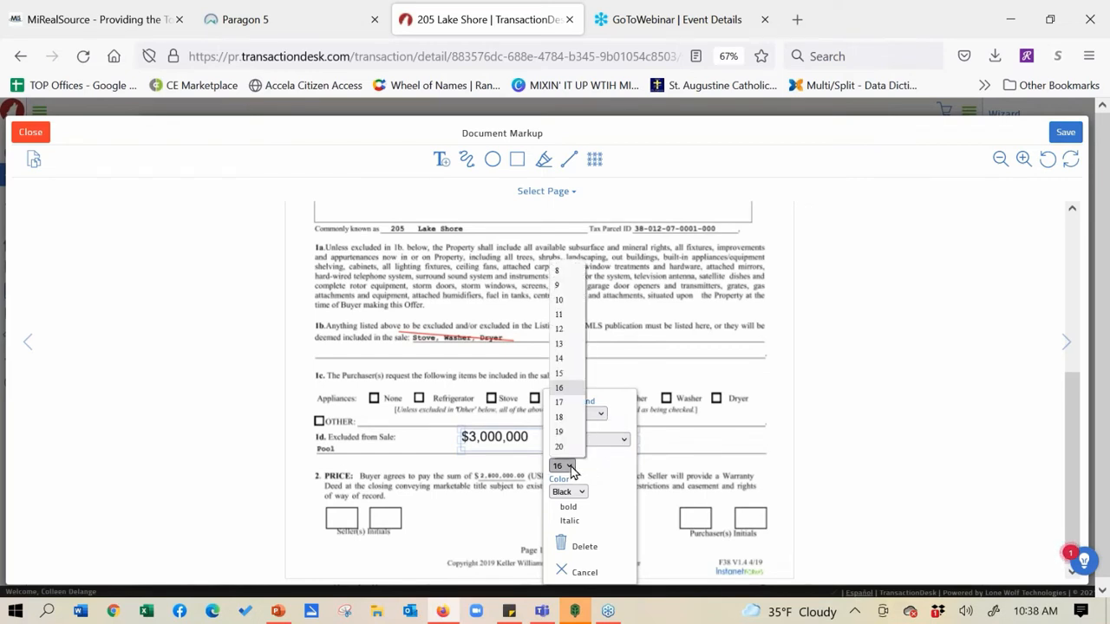
click(569, 316)
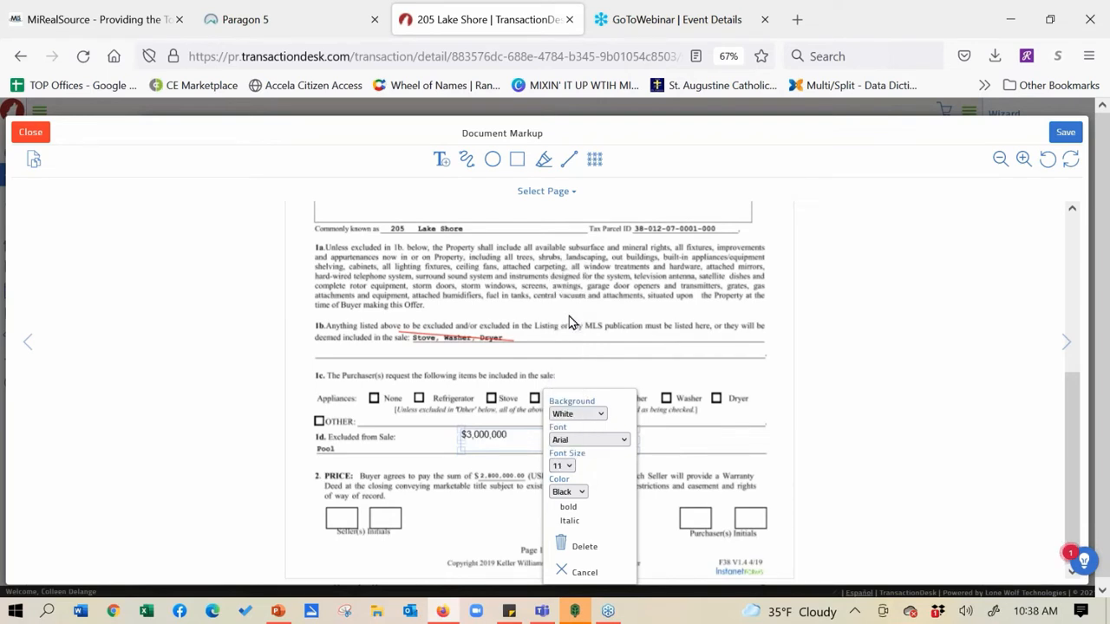
click(569, 466)
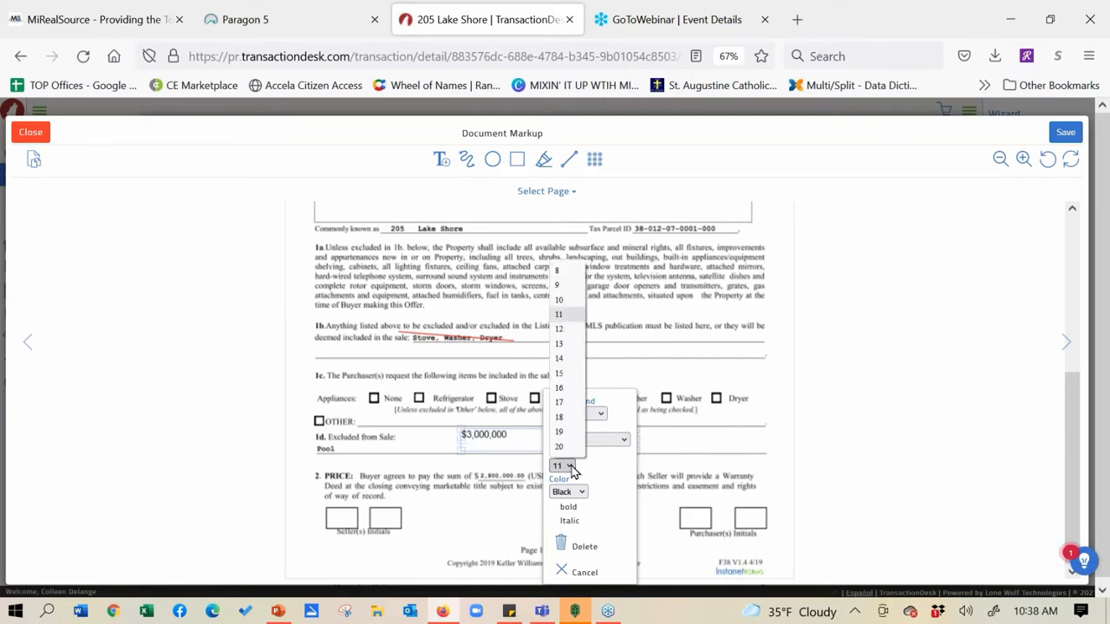
click(571, 286)
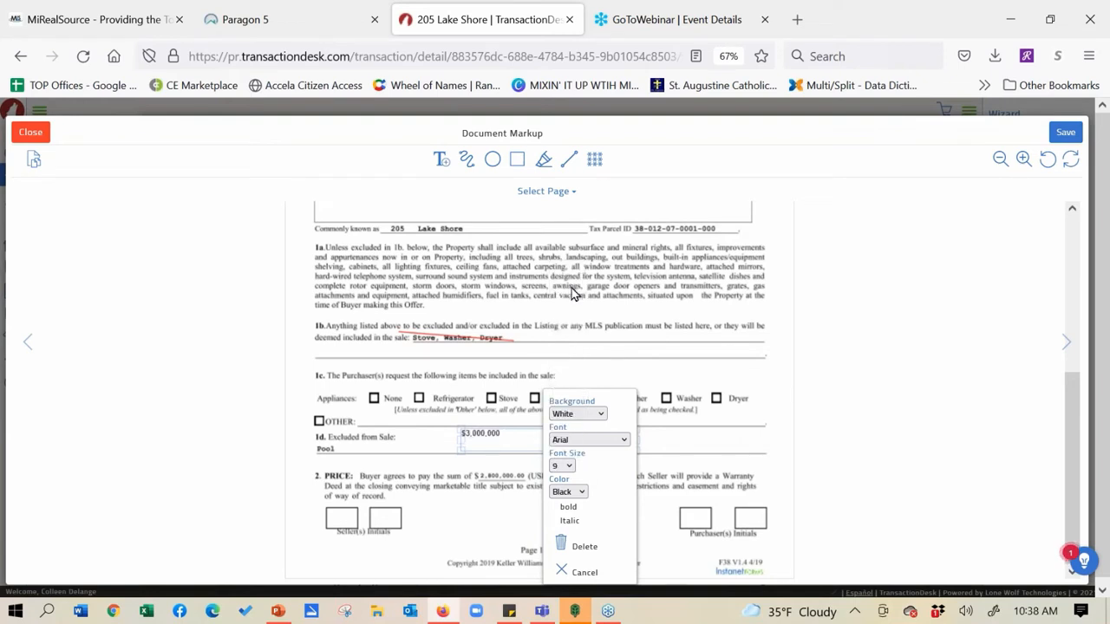
click(694, 438)
Move and shrink the $3,000,000 box onto the section 2 PRICE blank, leaving (USD) visible
drag(503, 436, 519, 480)
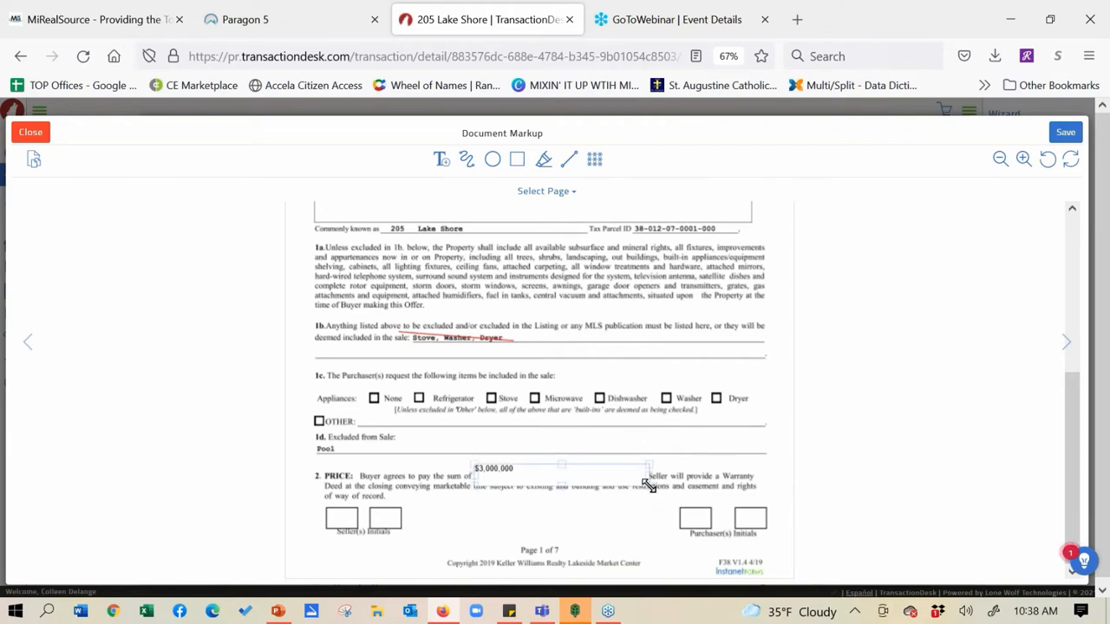
drag(648, 485, 531, 471)
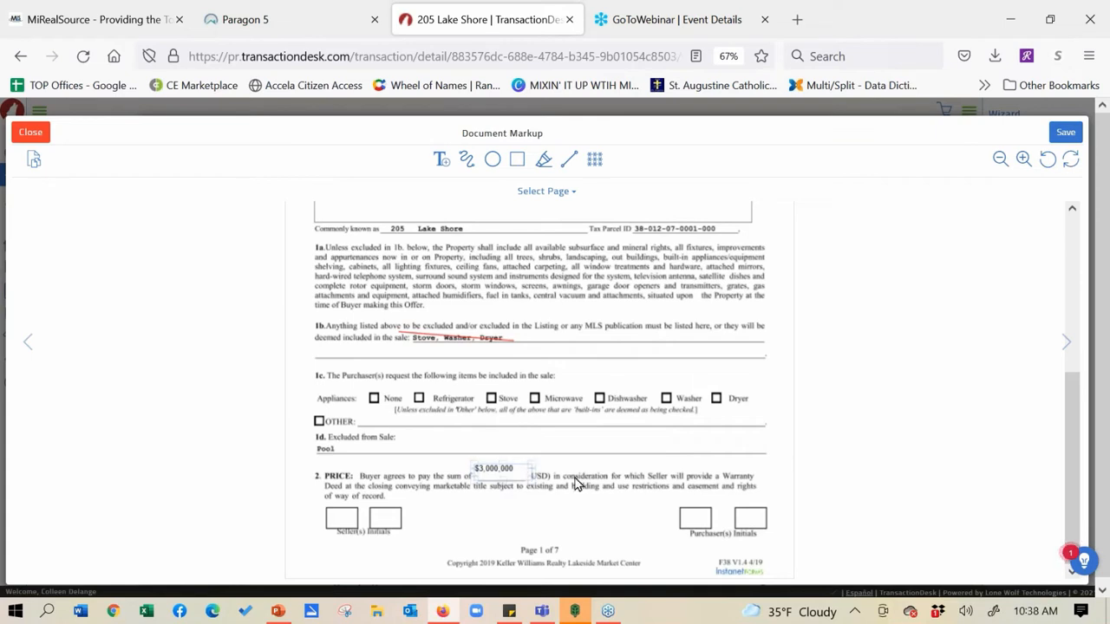
click(486, 467)
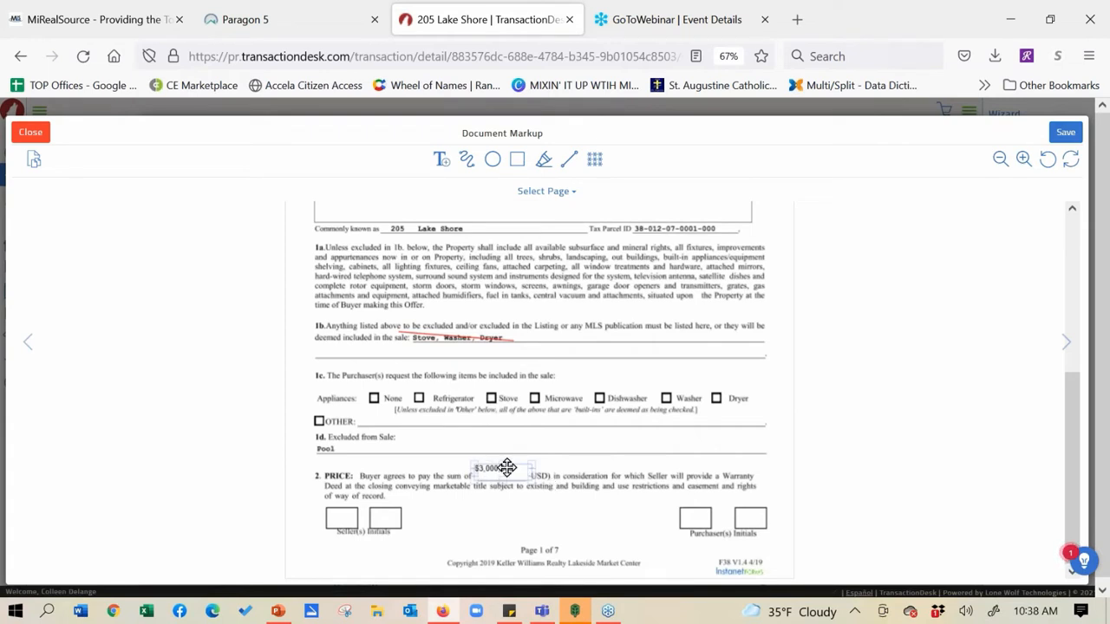
mouse_move(507, 467)
mouse_down()
mouse_move(512, 431)
mouse_move(503, 469)
mouse_up()
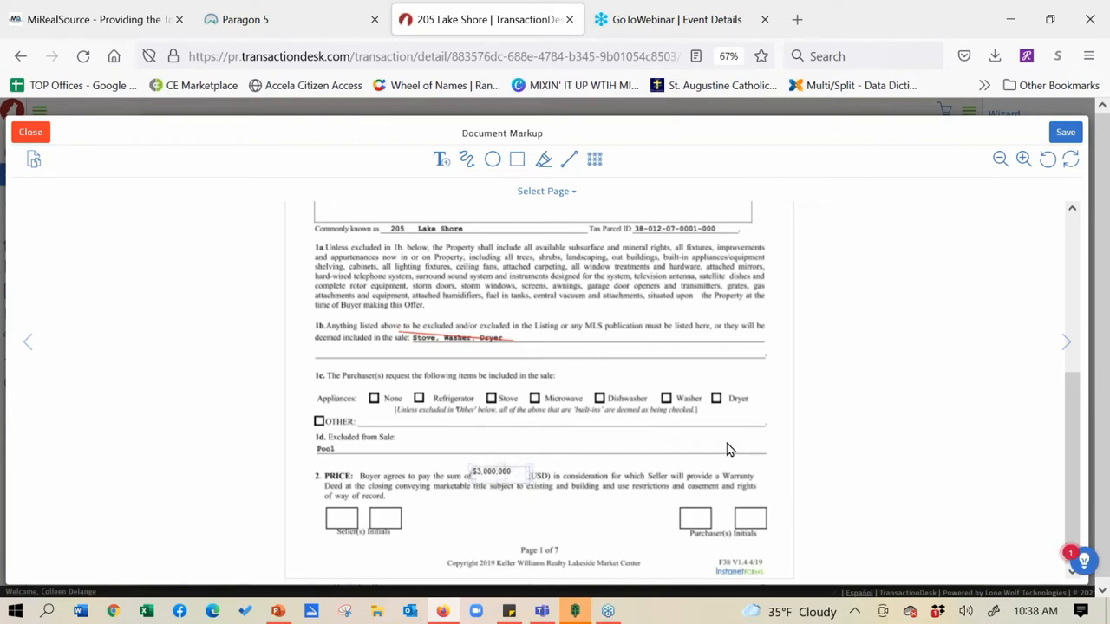
Highlight paragraph 1a in yellow, then add and delete a redaction box beside OTHER: in 1c
click(542, 164)
drag(327, 249, 768, 312)
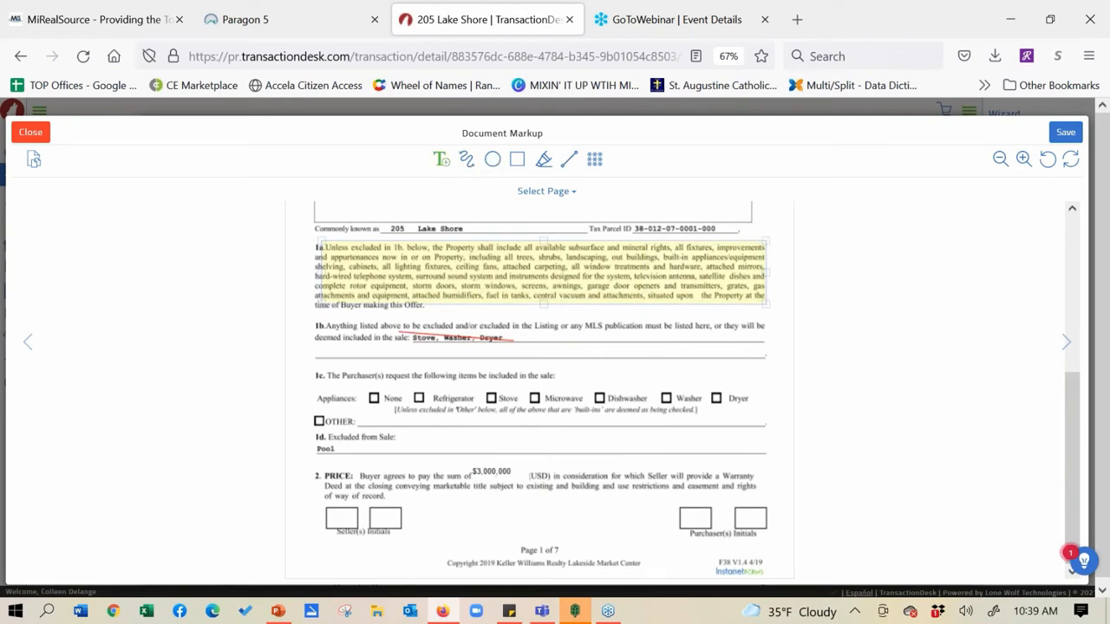
click(595, 165)
mouse_move(369, 415)
mouse_down()
mouse_move(442, 420)
mouse_move(404, 430)
mouse_up()
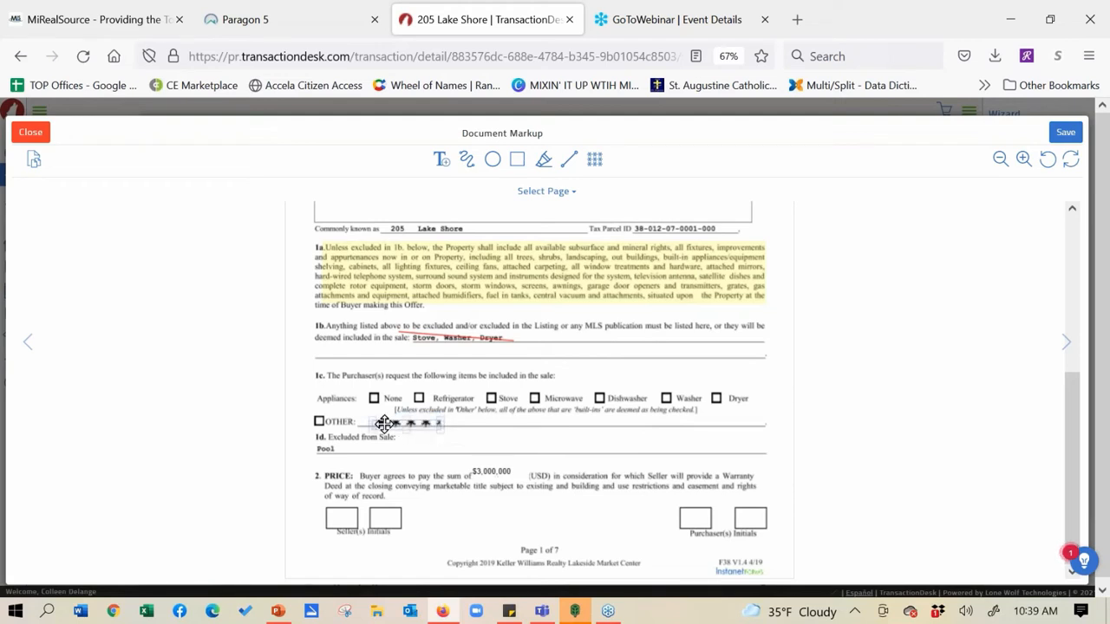
click(536, 460)
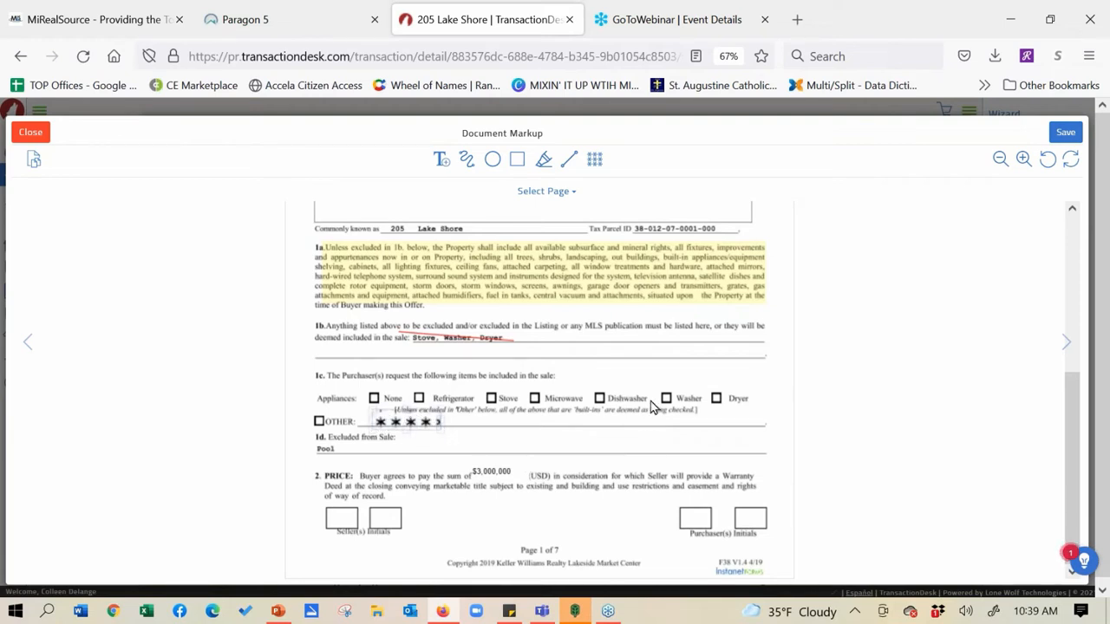
click(427, 419)
click(406, 470)
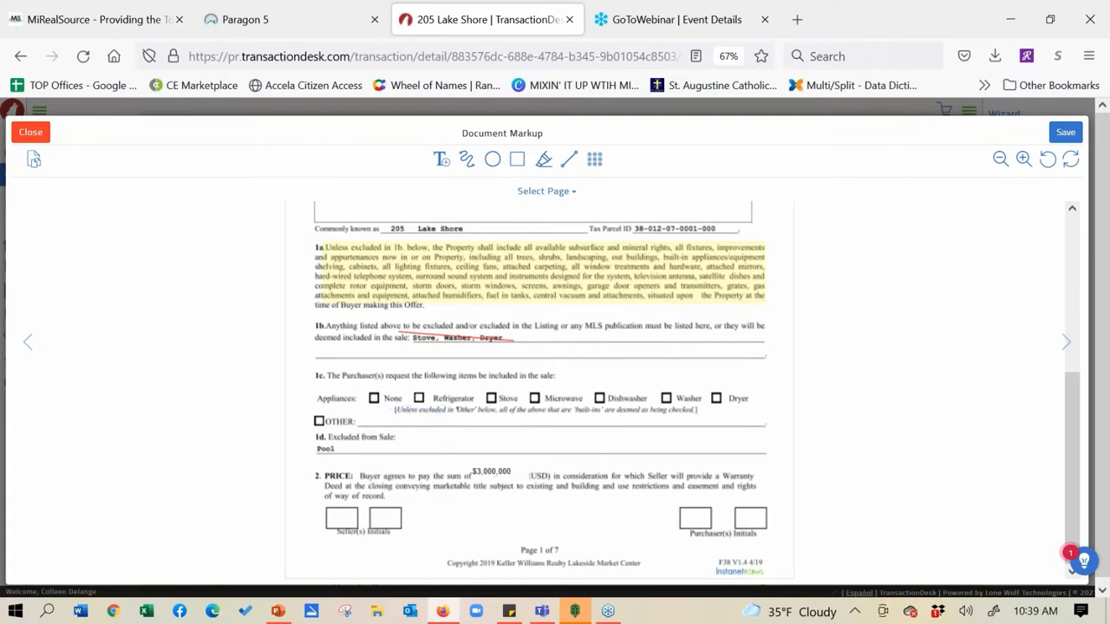
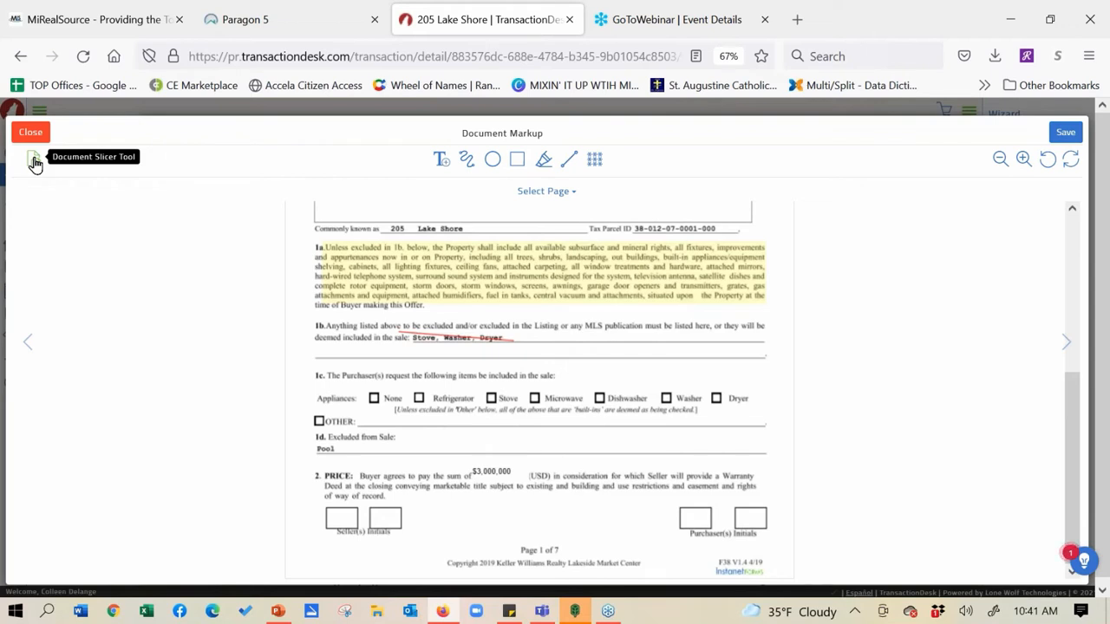
Keep the markup changes and select pages 1–5 of the purchase agreement in the Document Slicer for saving
click(35, 162)
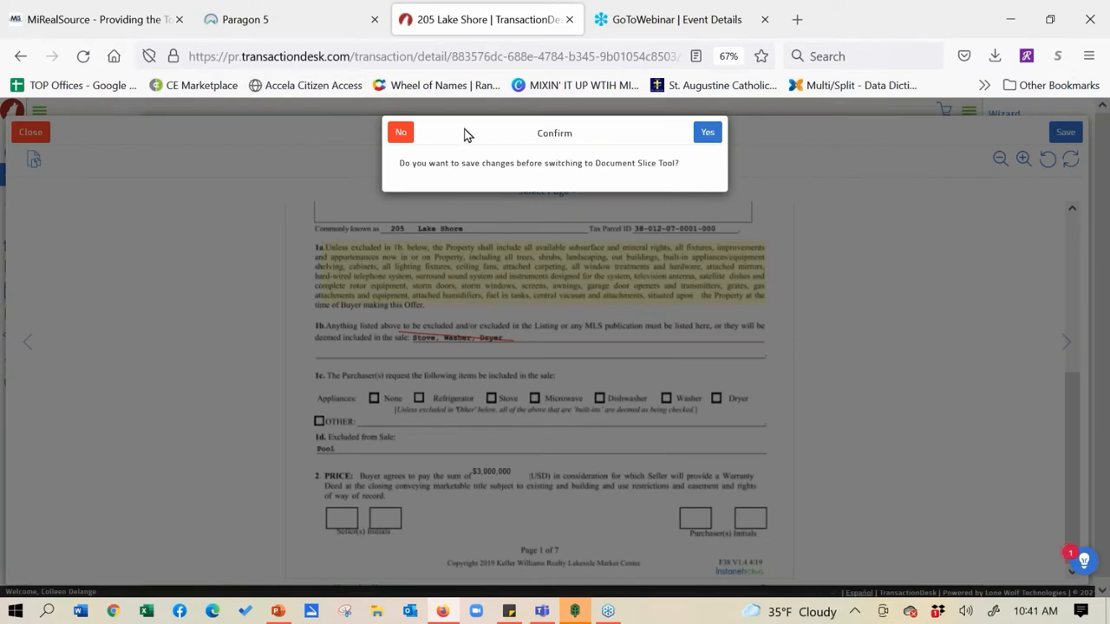
click(708, 134)
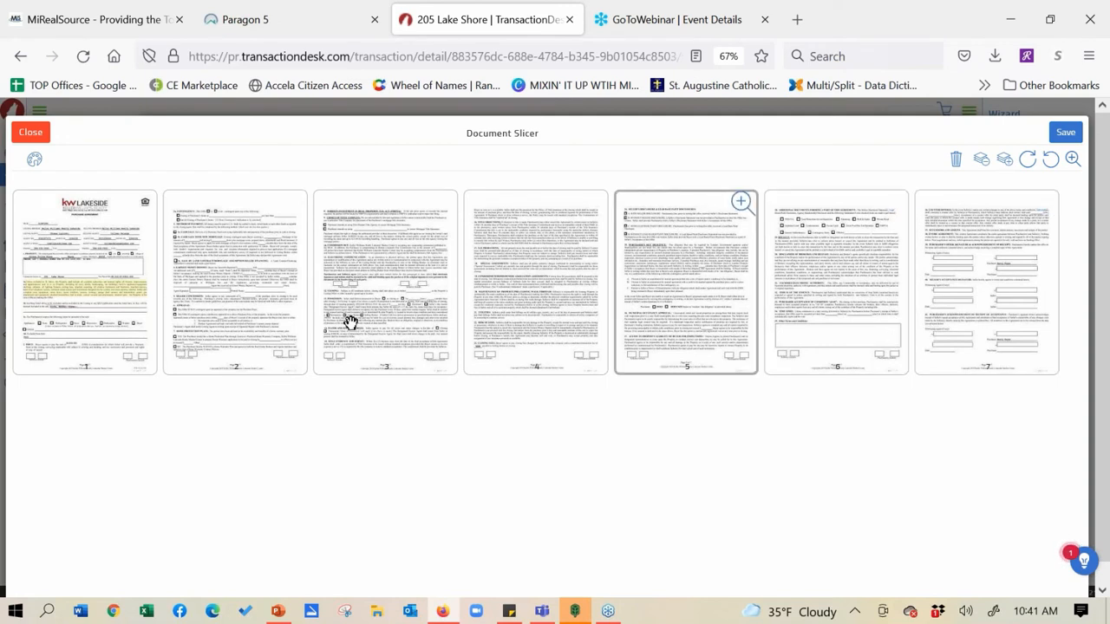
click(228, 280)
click(376, 299)
click(507, 292)
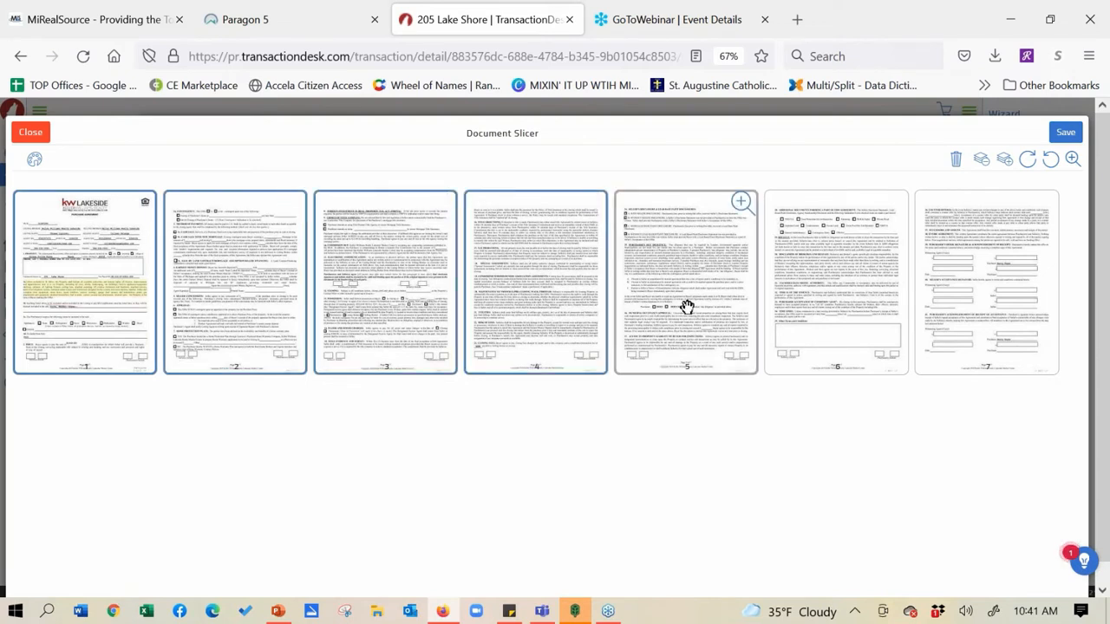
click(686, 307)
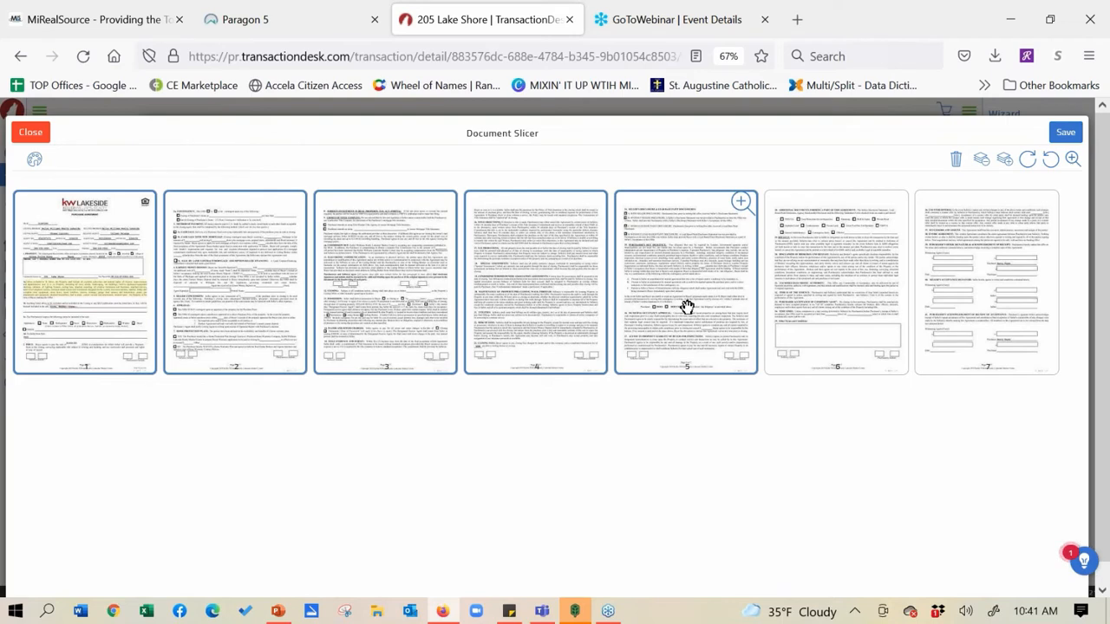
click(1065, 134)
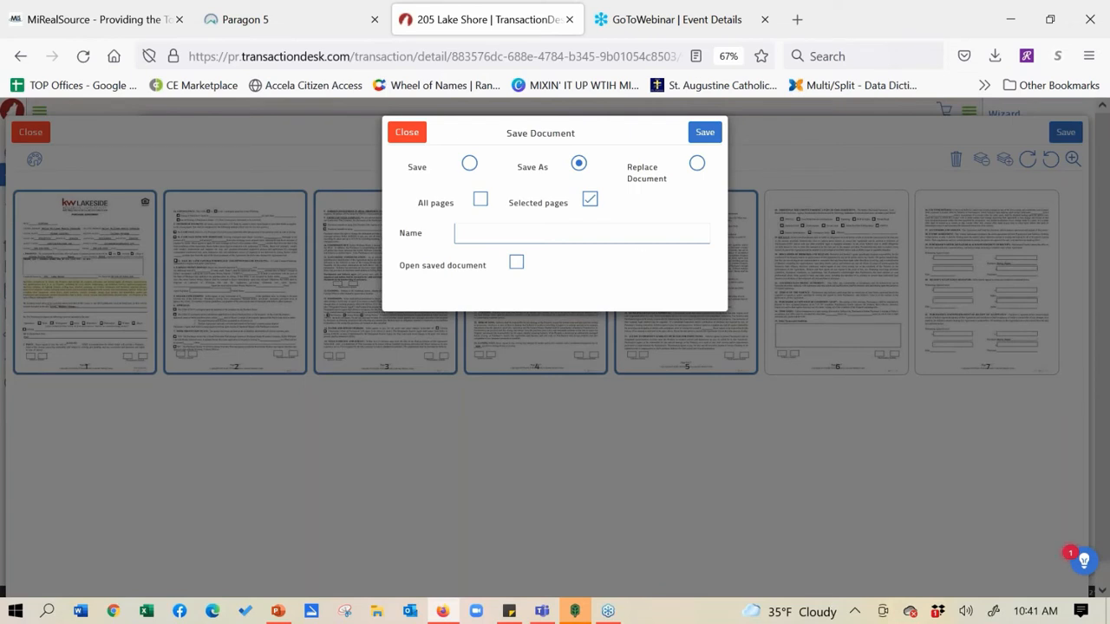
Save the five sliced pages as a counter document named for the client, opening it after saving, then exit the slicer
click(634, 239)
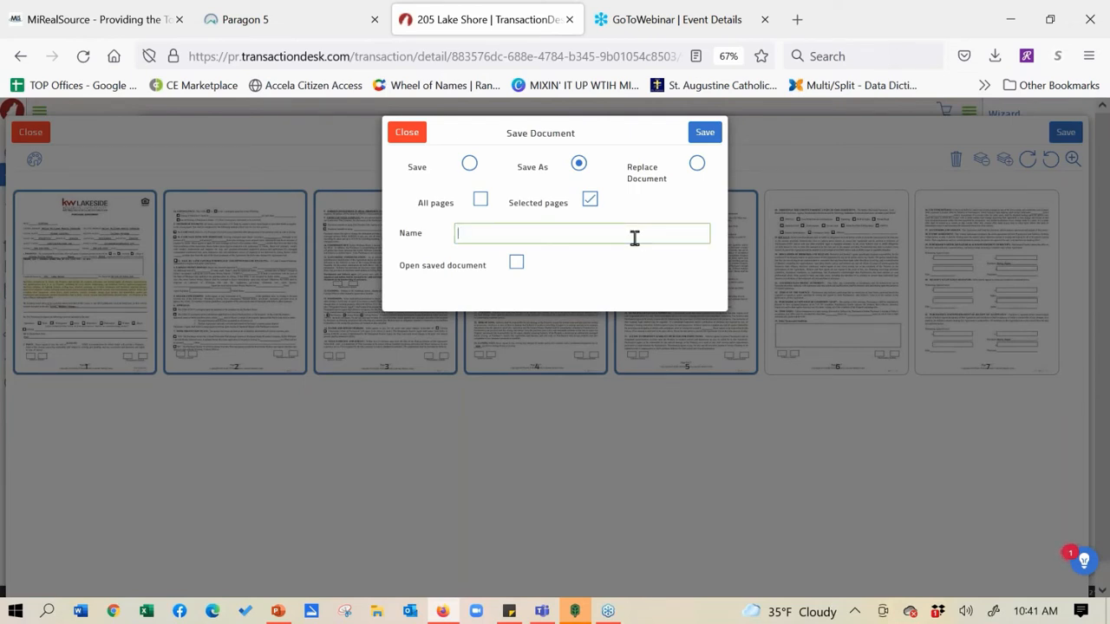
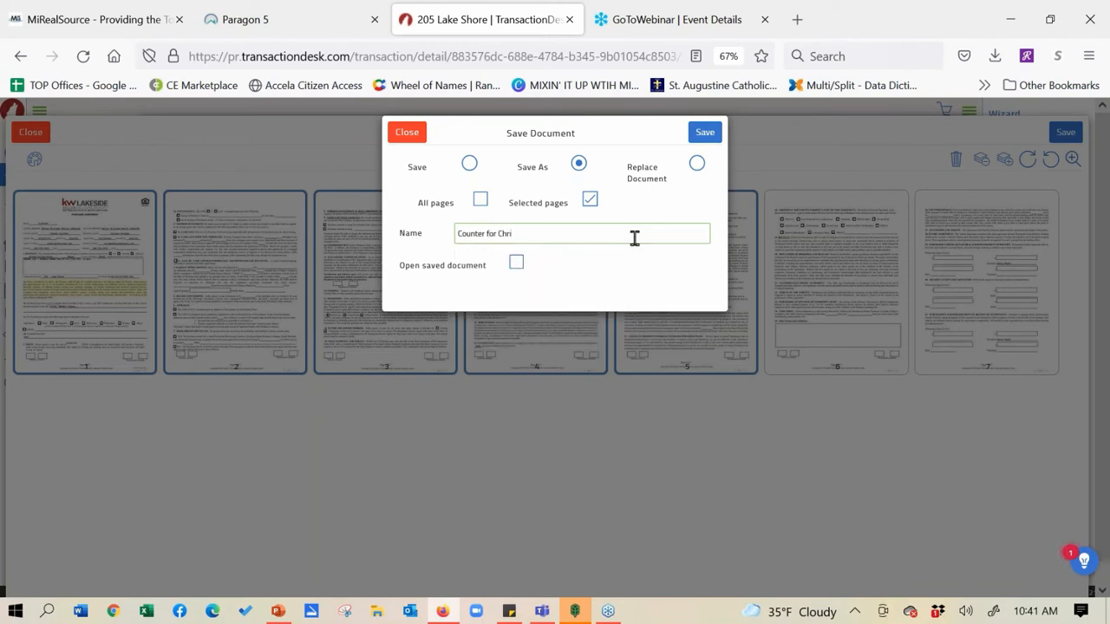
click(519, 266)
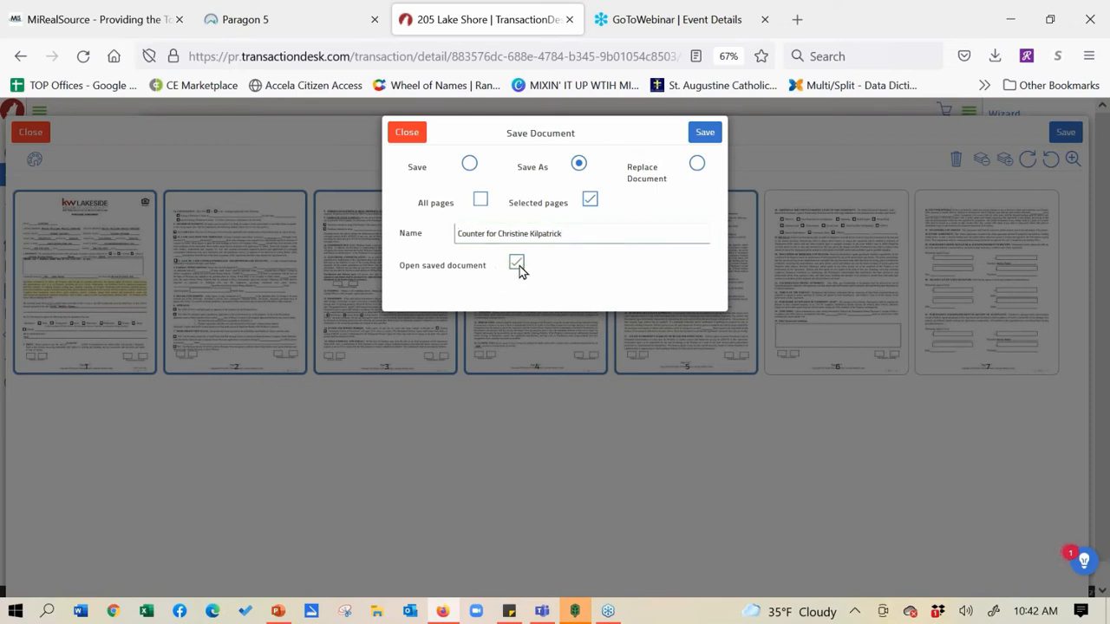
click(708, 137)
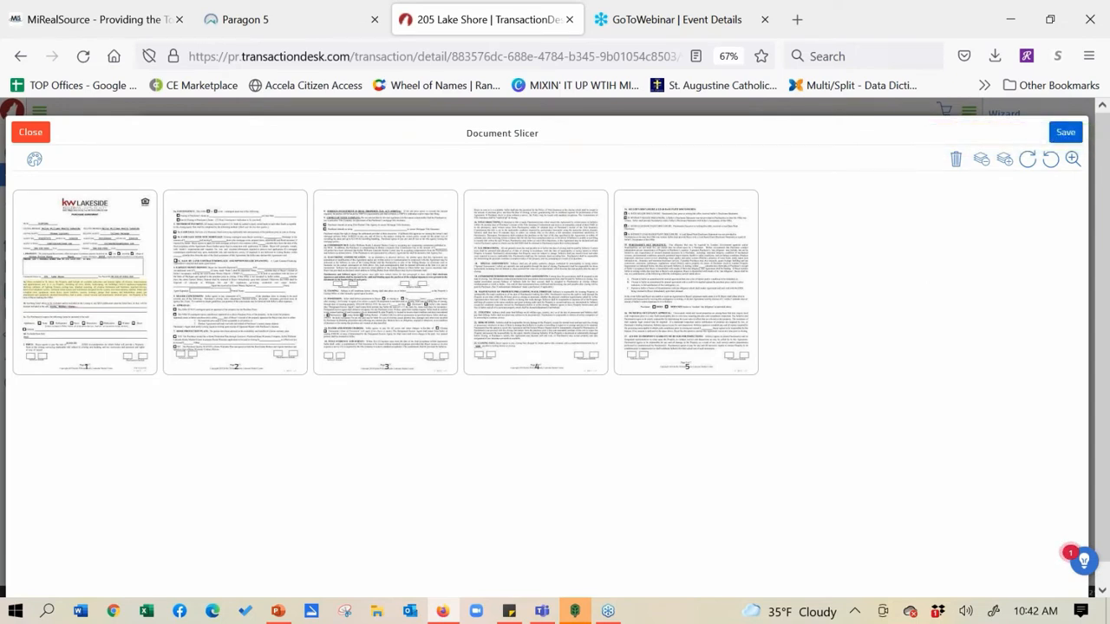
click(24, 132)
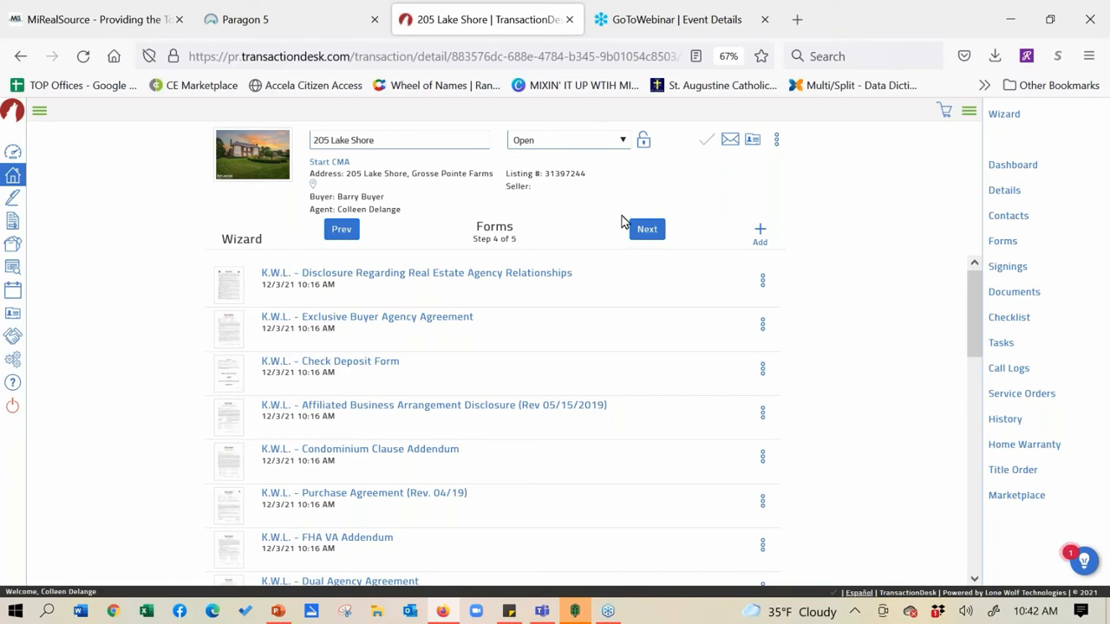
Confirm the new counter PDF appears in the Documents step and finish back on the Transaction Dashboard
click(645, 230)
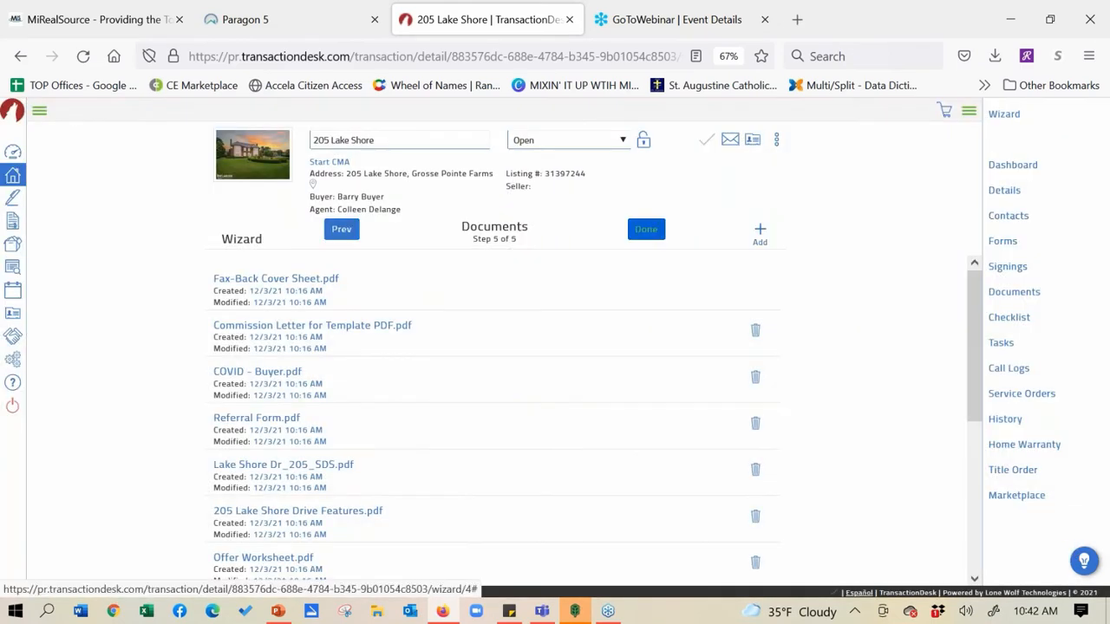
drag(975, 298, 990, 427)
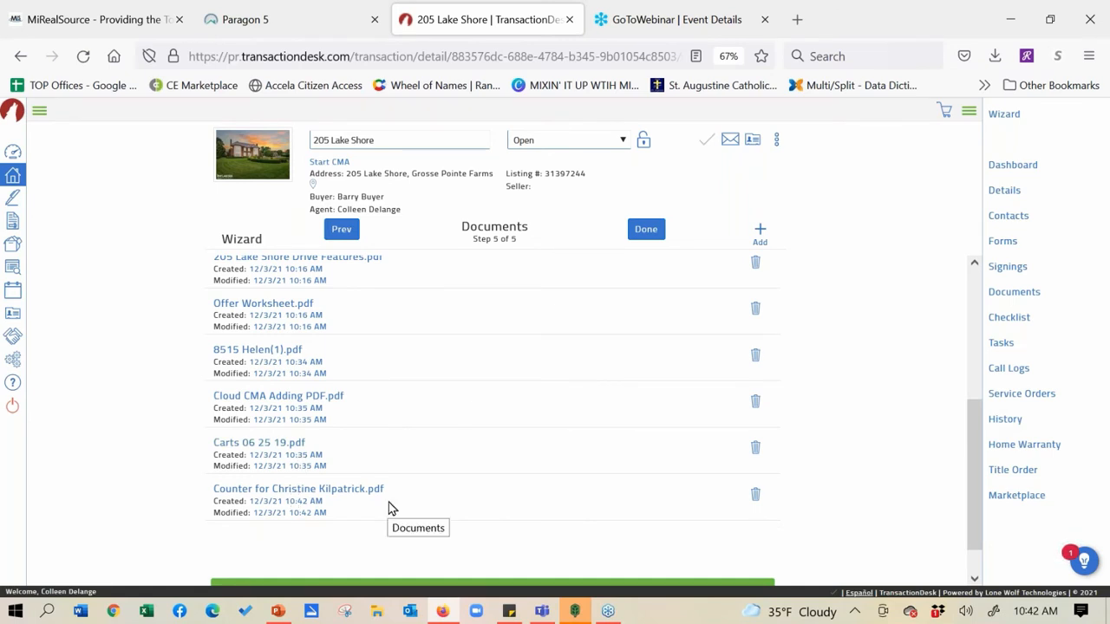
click(648, 229)
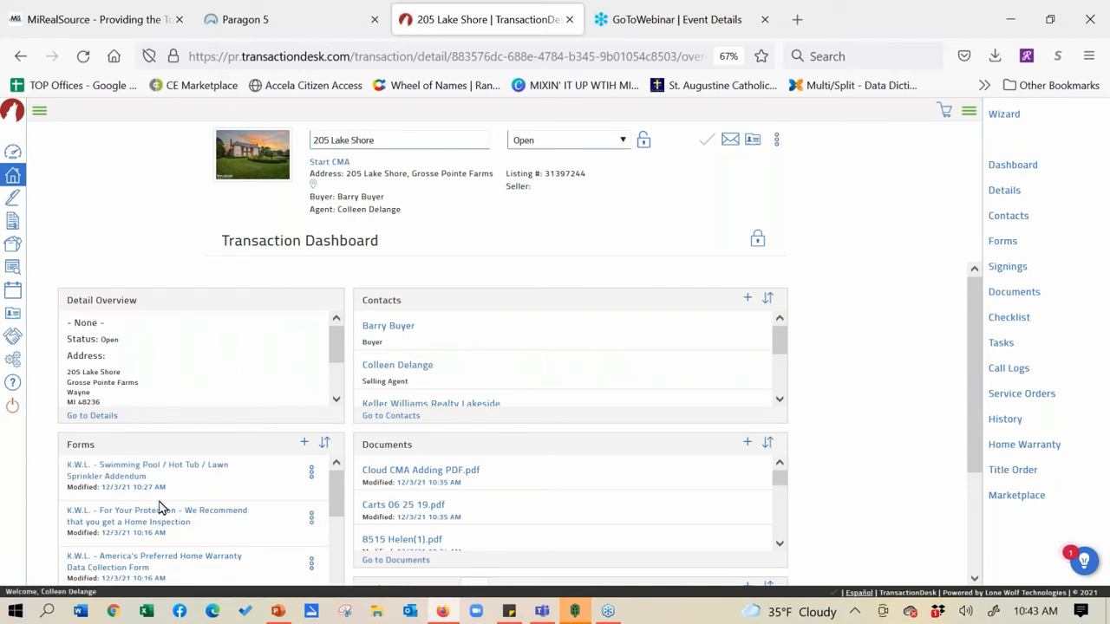
Open the Swimming Pool addendum, then switch to the K.W.L. - Purchase Agreement (Rev. 04/19) form
click(144, 471)
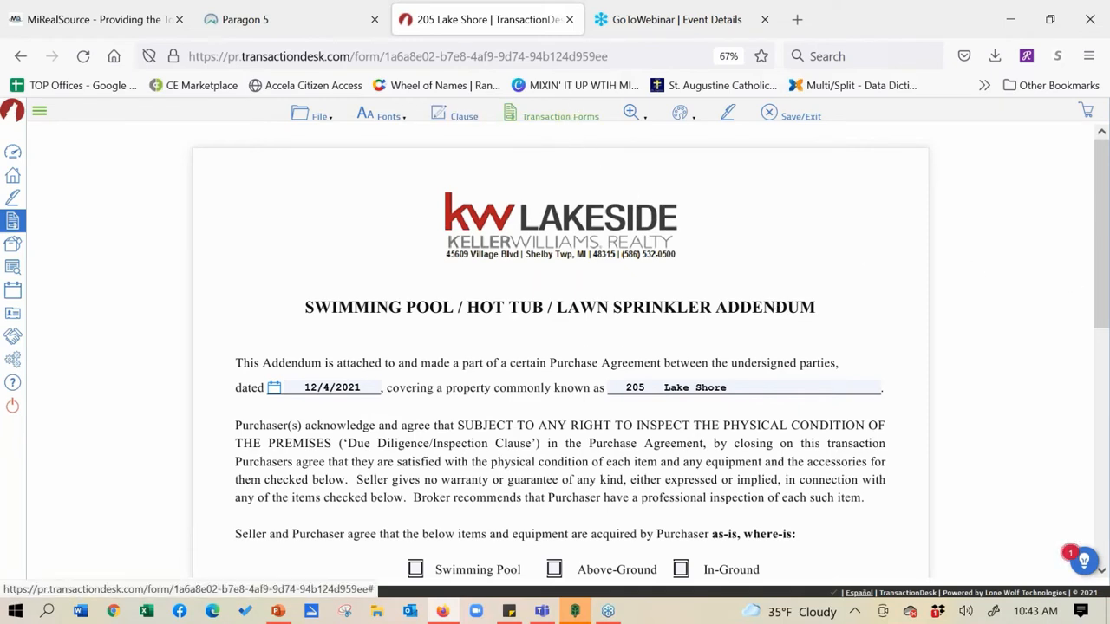
click(563, 119)
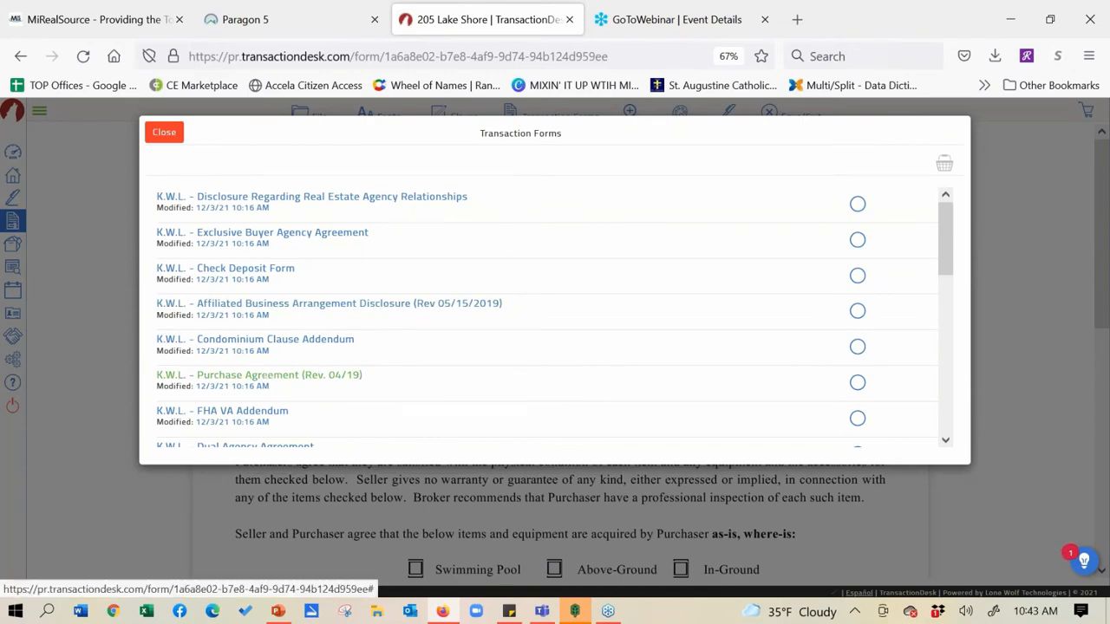
click(278, 375)
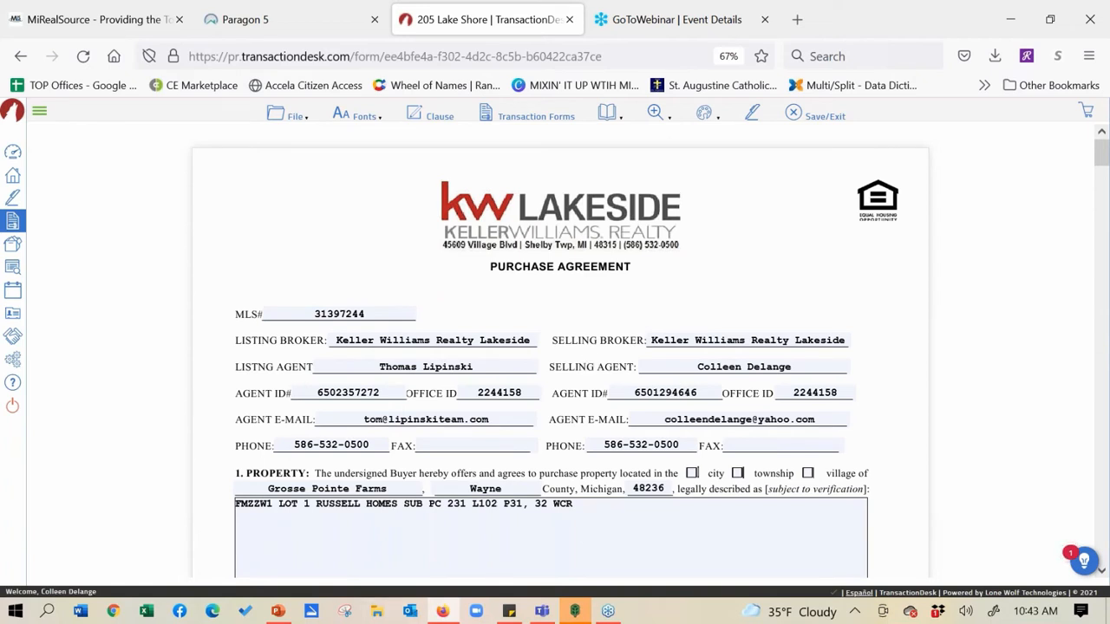
click(1101, 571)
drag(1103, 573, 1103, 572)
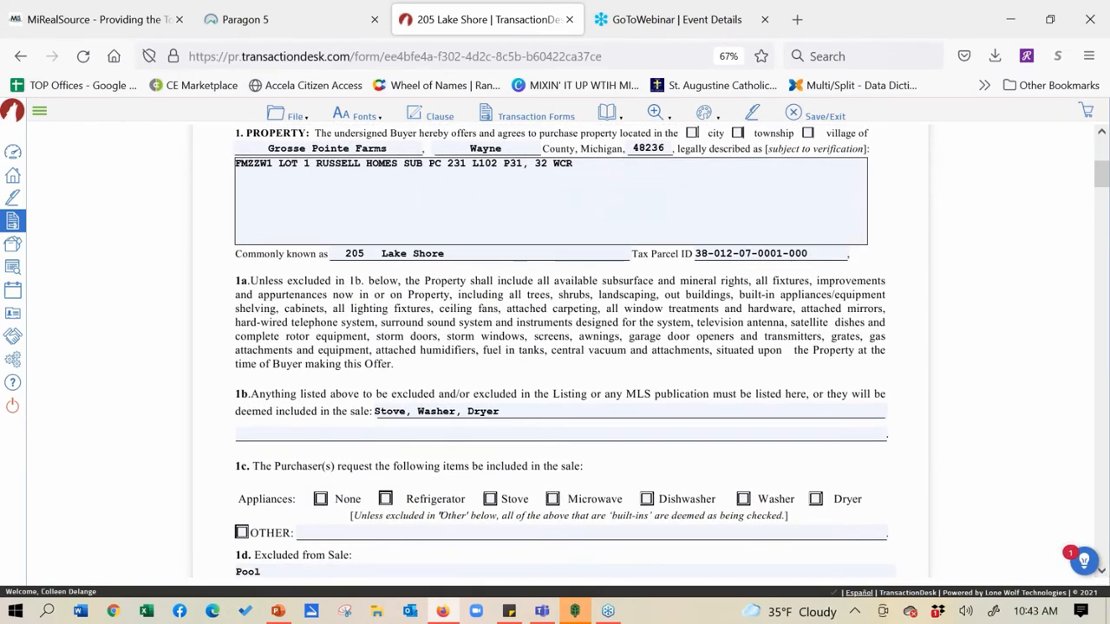
drag(1103, 573, 1103, 574)
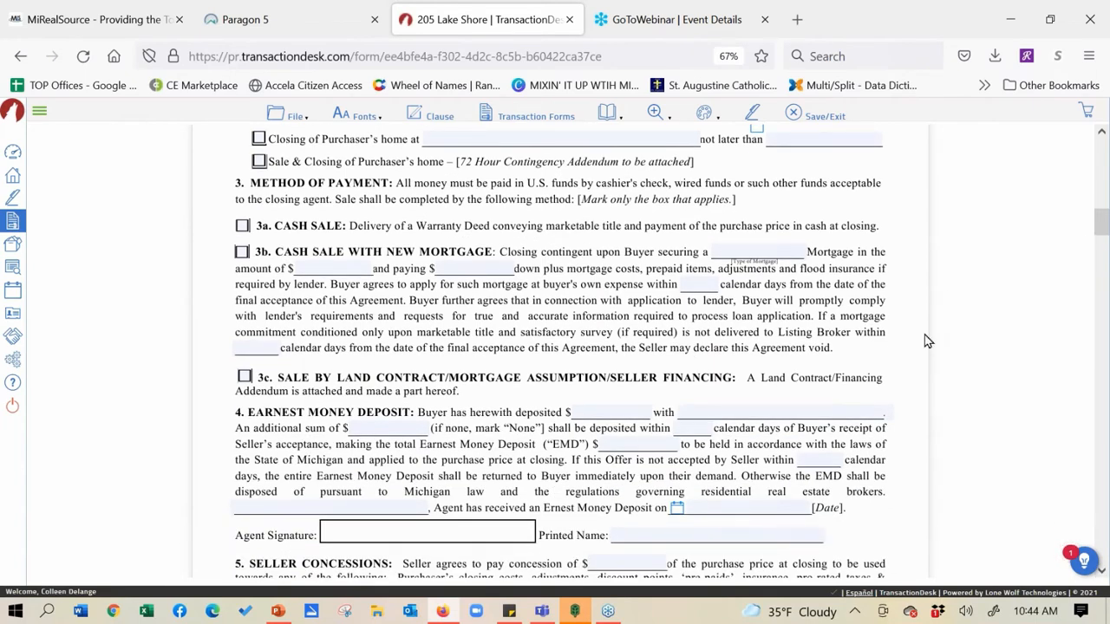
scroll(338, 438, up, 10)
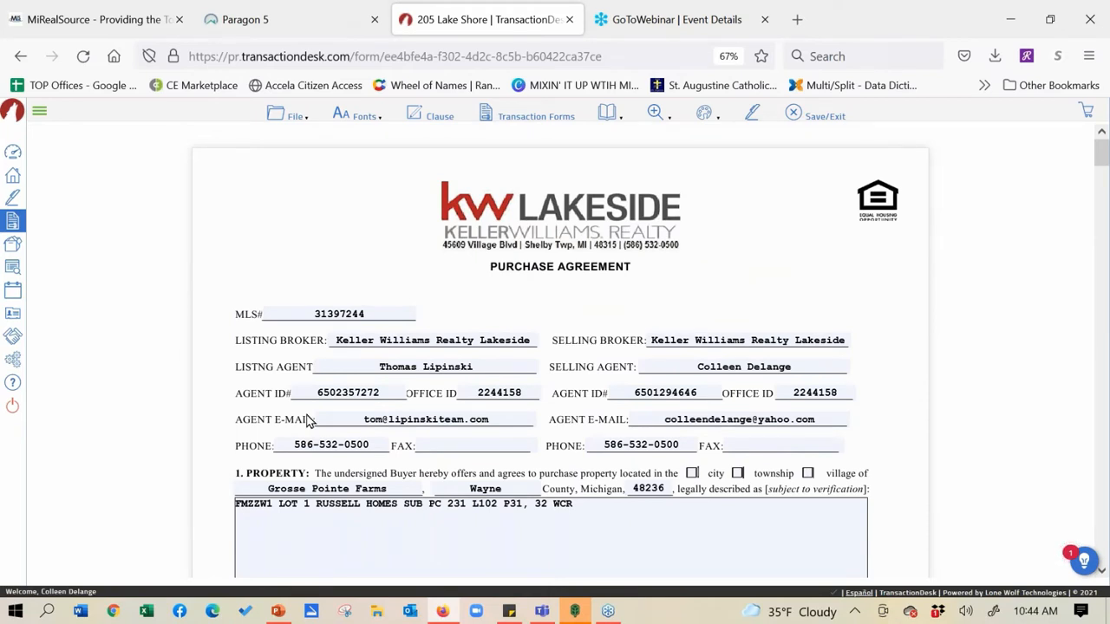
scroll(401, 327, down, 8)
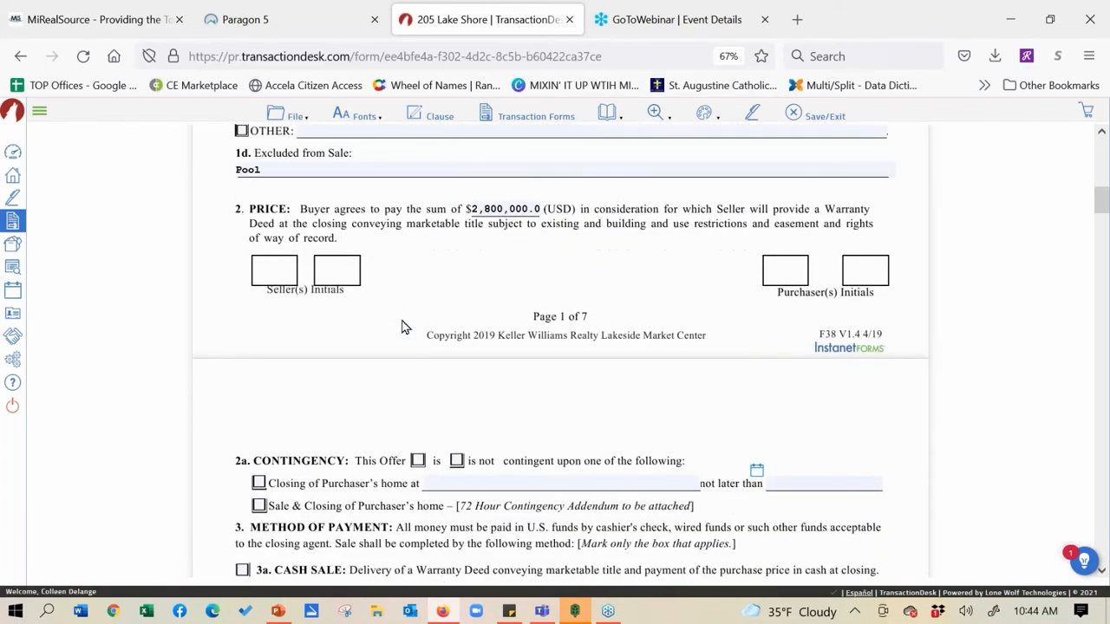
scroll(364, 272, down, 6)
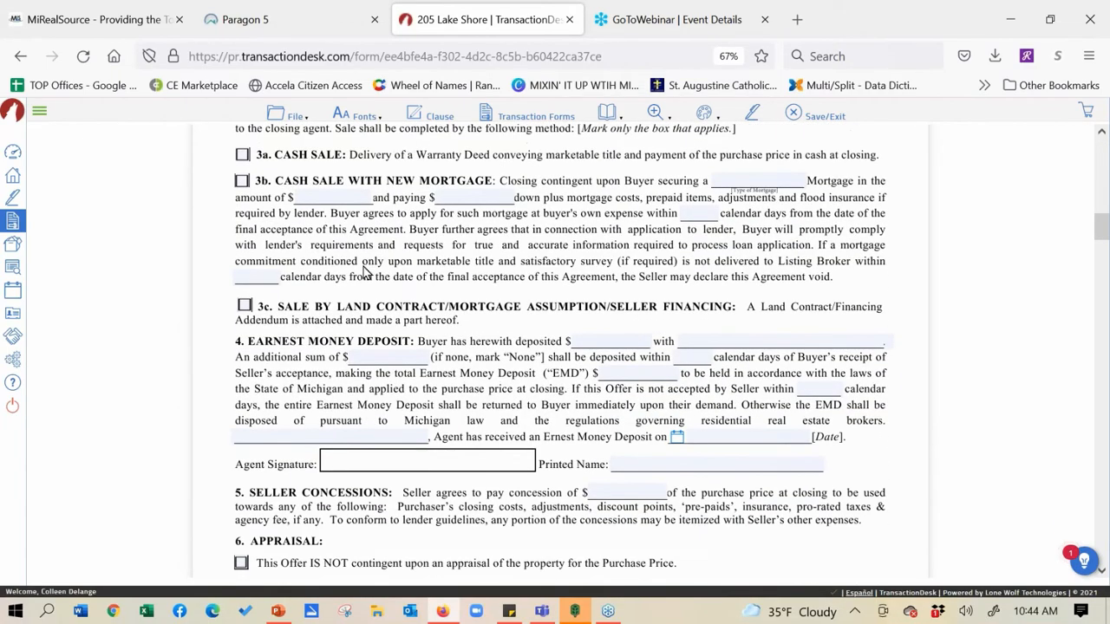
scroll(364, 272, up, 3)
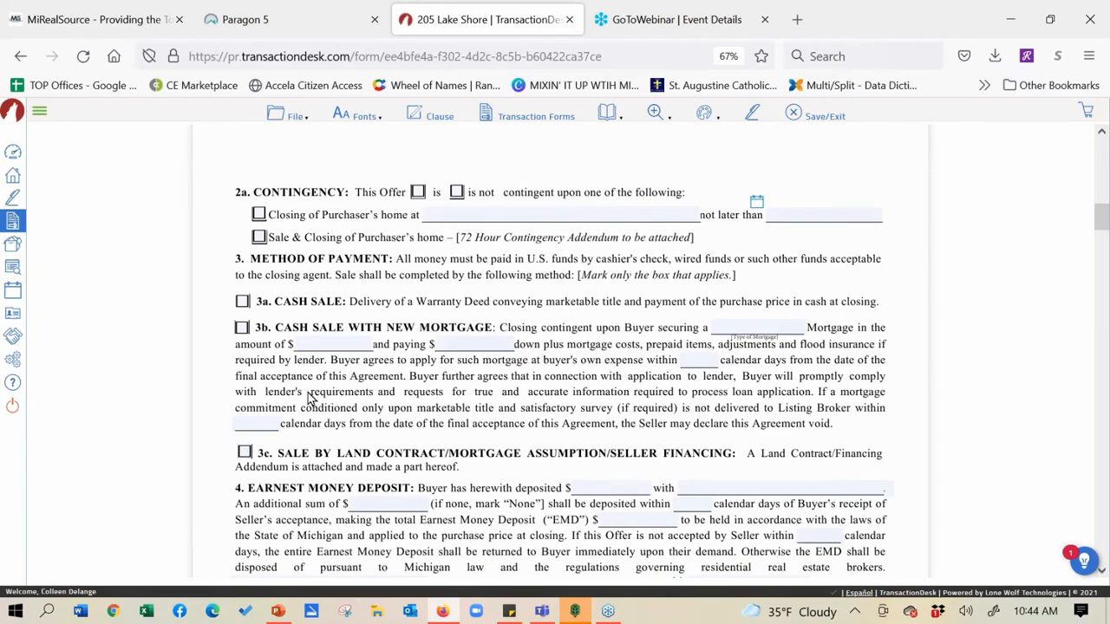
scroll(287, 343, up, 10)
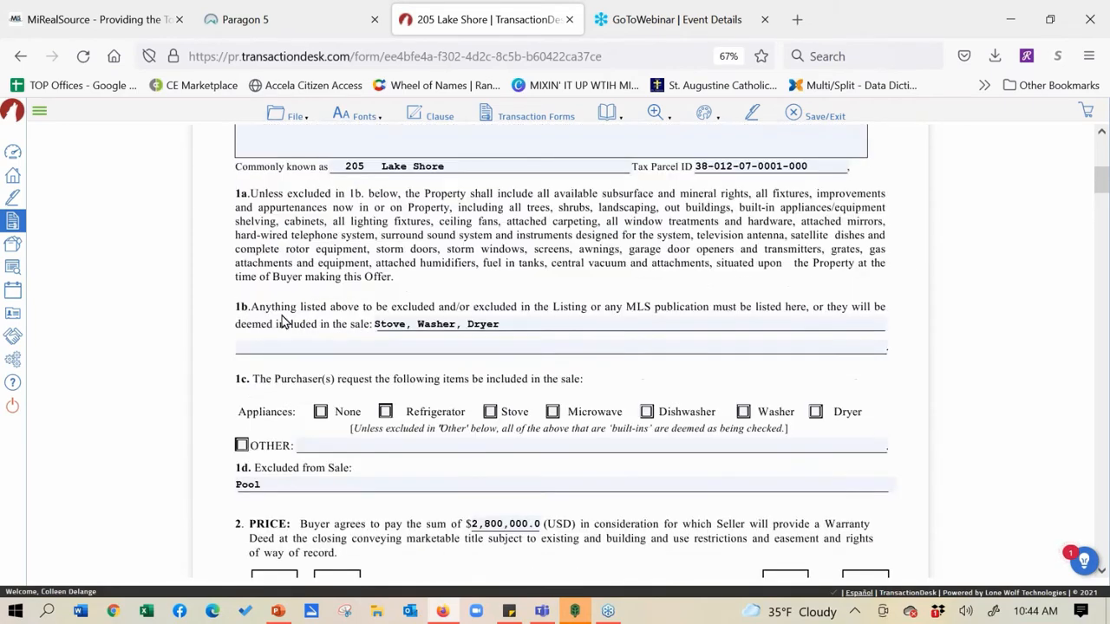
scroll(286, 323, up, 4)
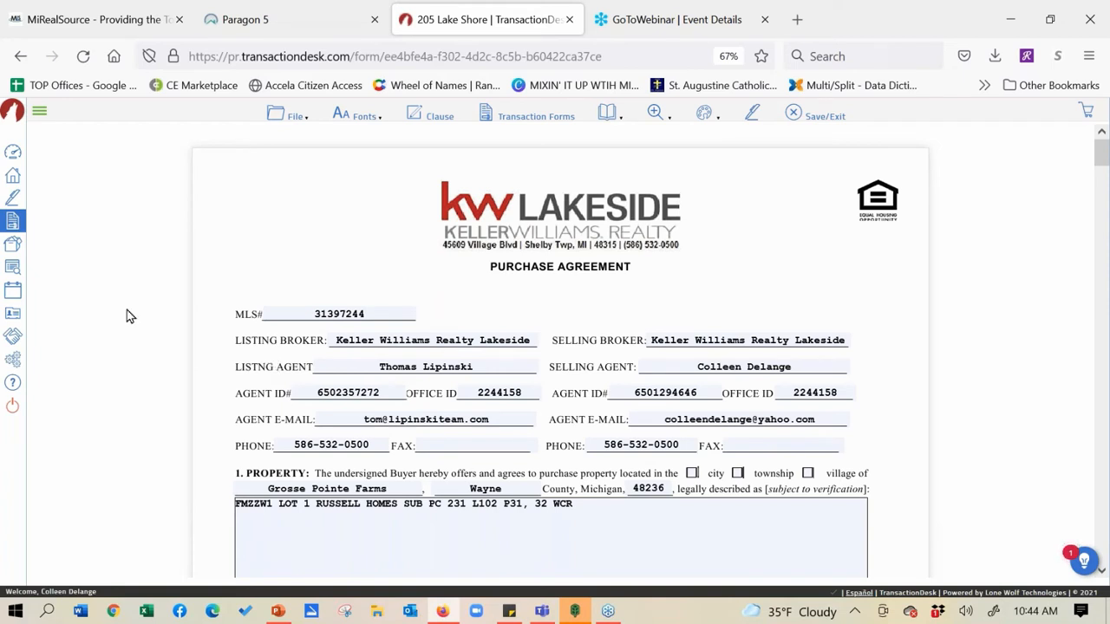
click(299, 118)
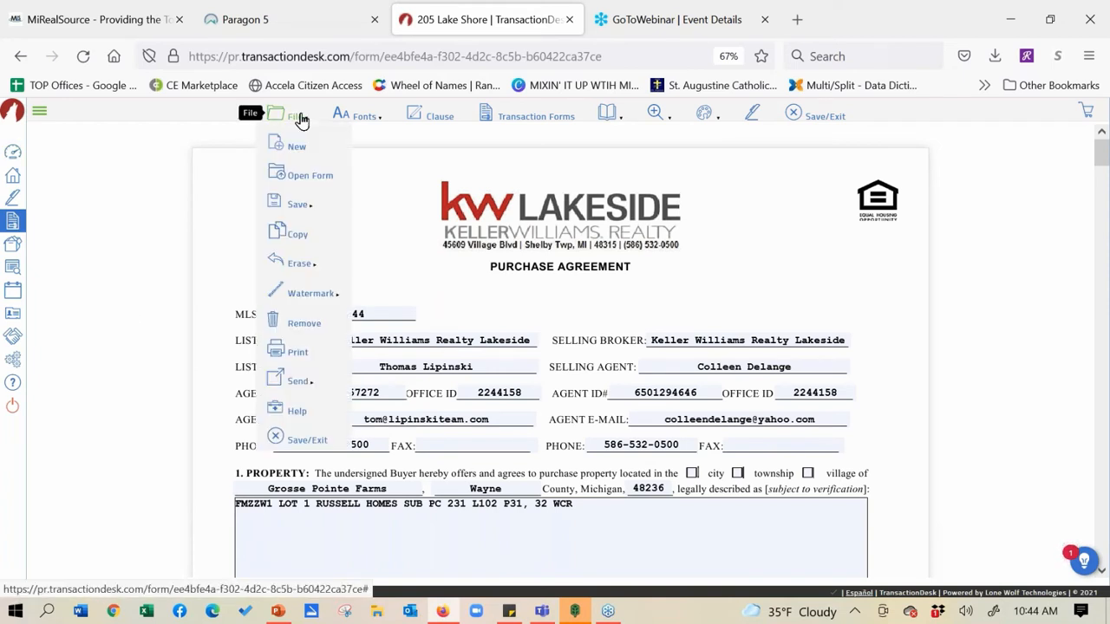
mouse_move(295, 217)
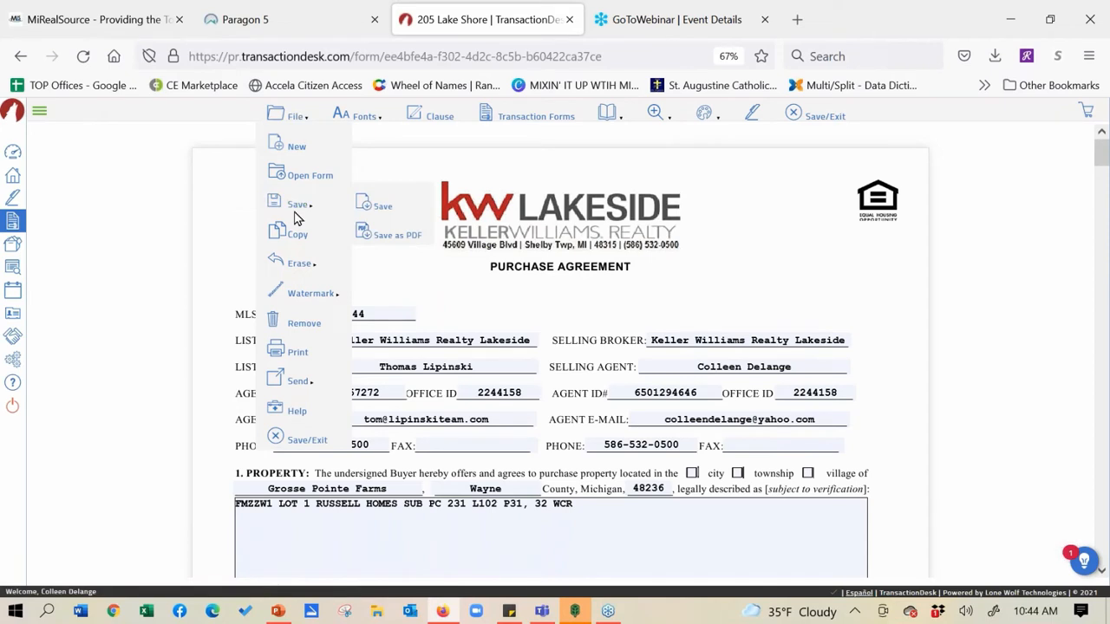
mouse_move(299, 267)
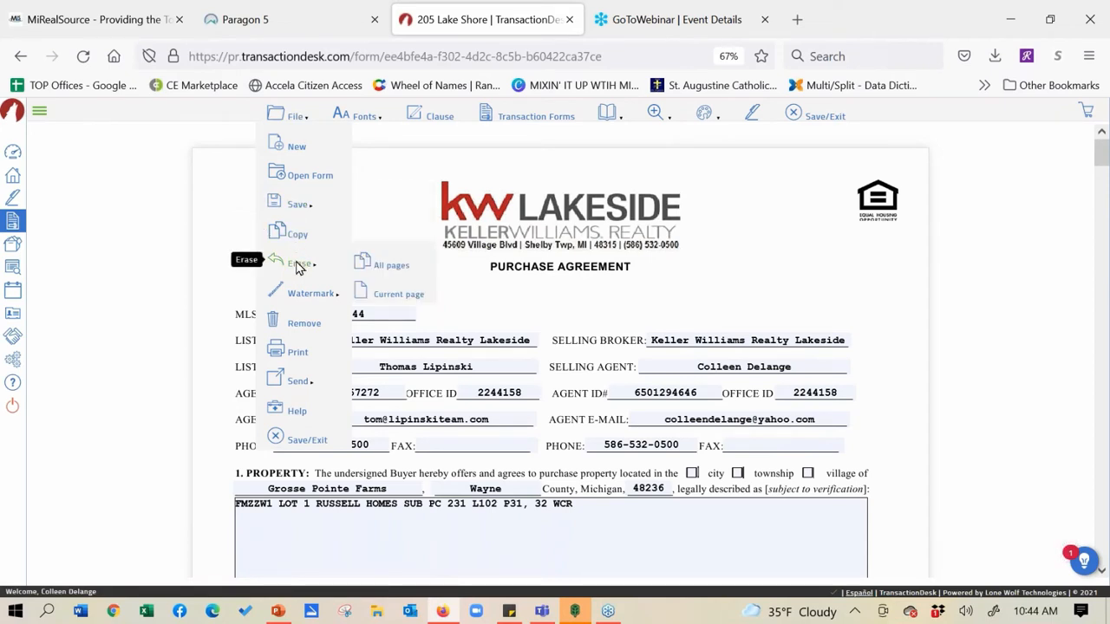
mouse_move(299, 290)
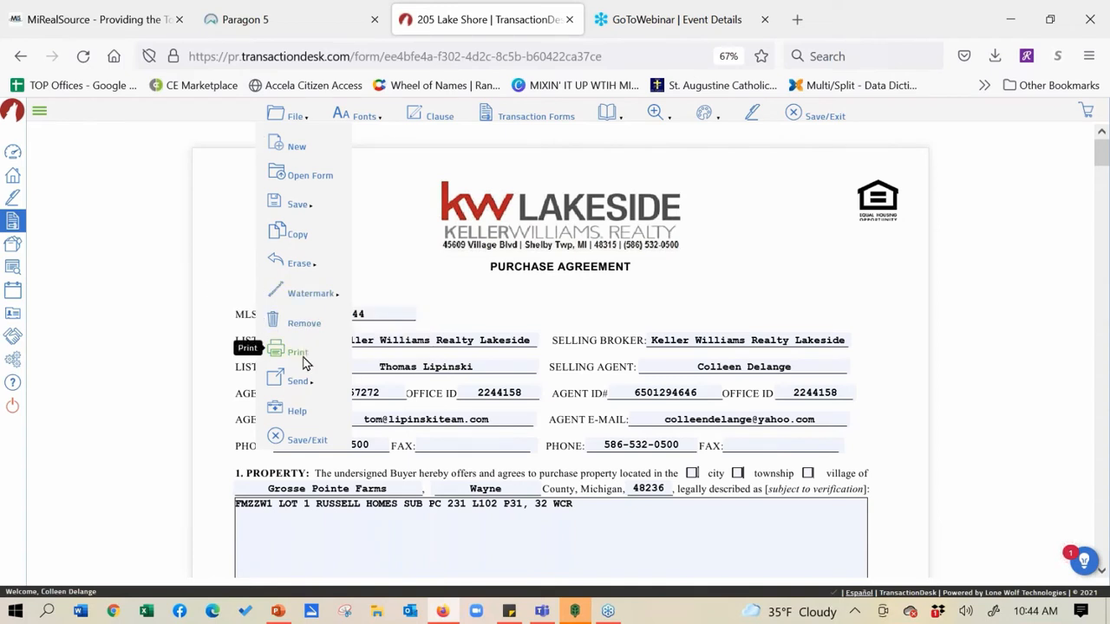
mouse_move(305, 380)
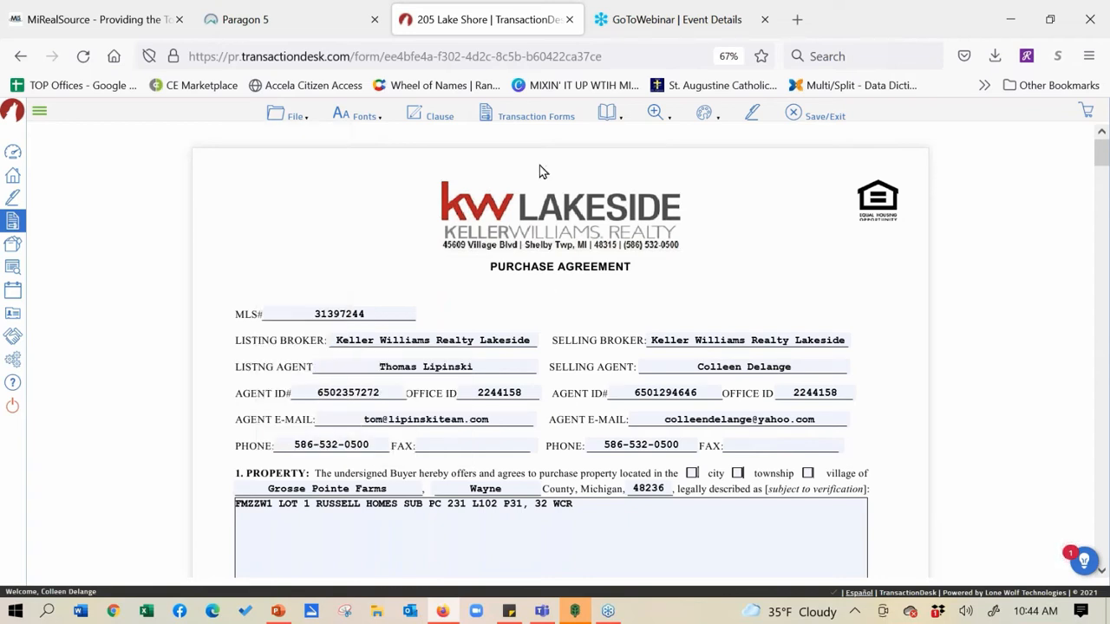
Open the K.W.L. - General Addendum form and place the cursor in its body to insert clauses
click(527, 118)
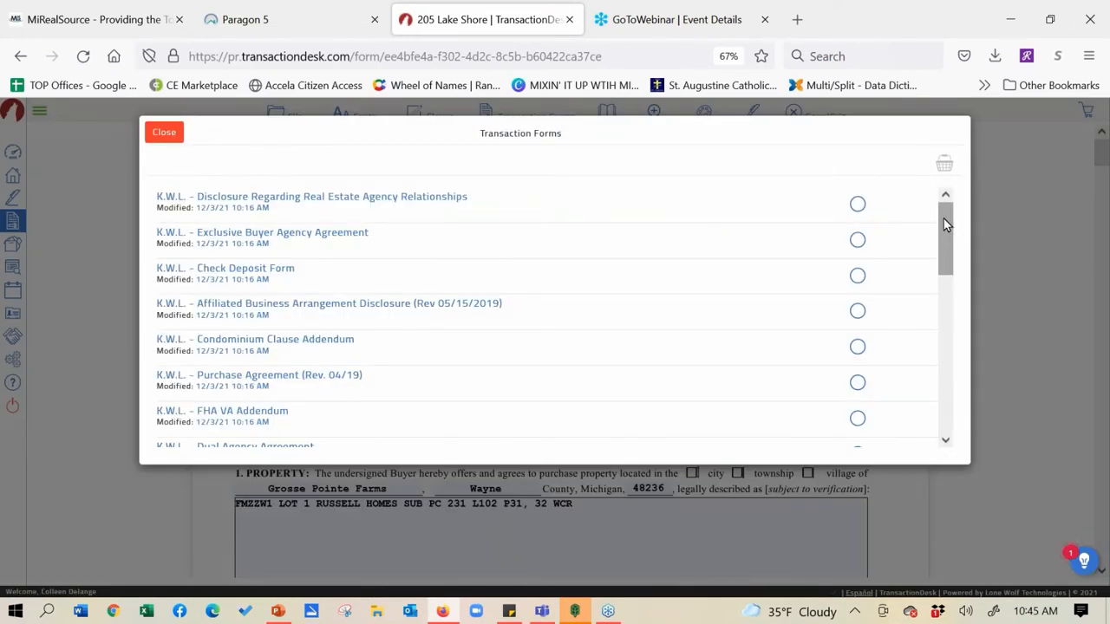
drag(942, 228, 948, 315)
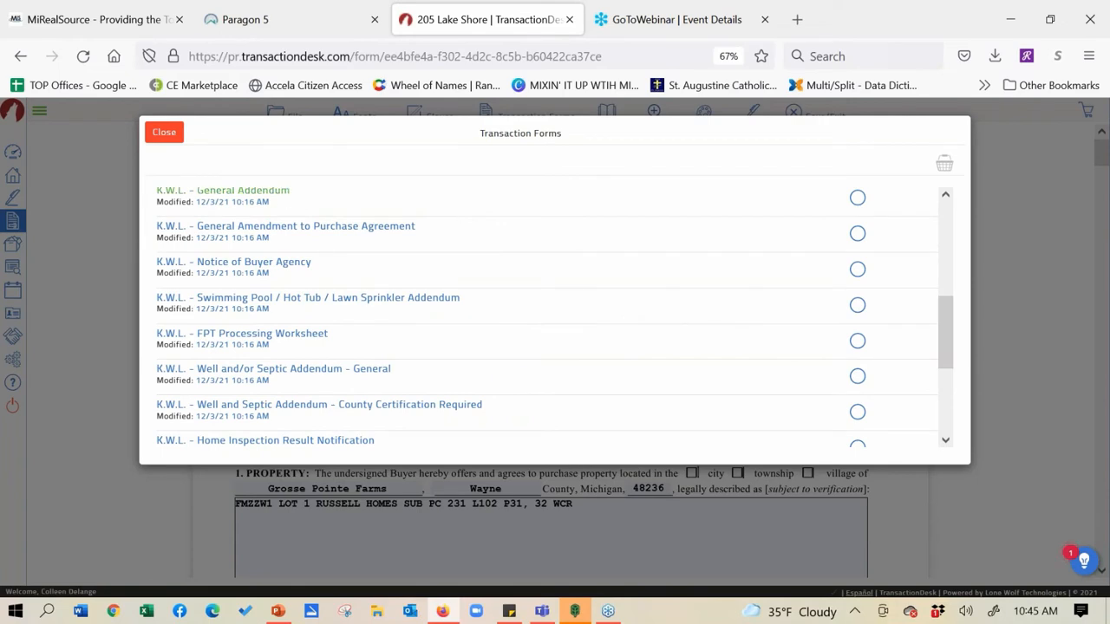
click(277, 191)
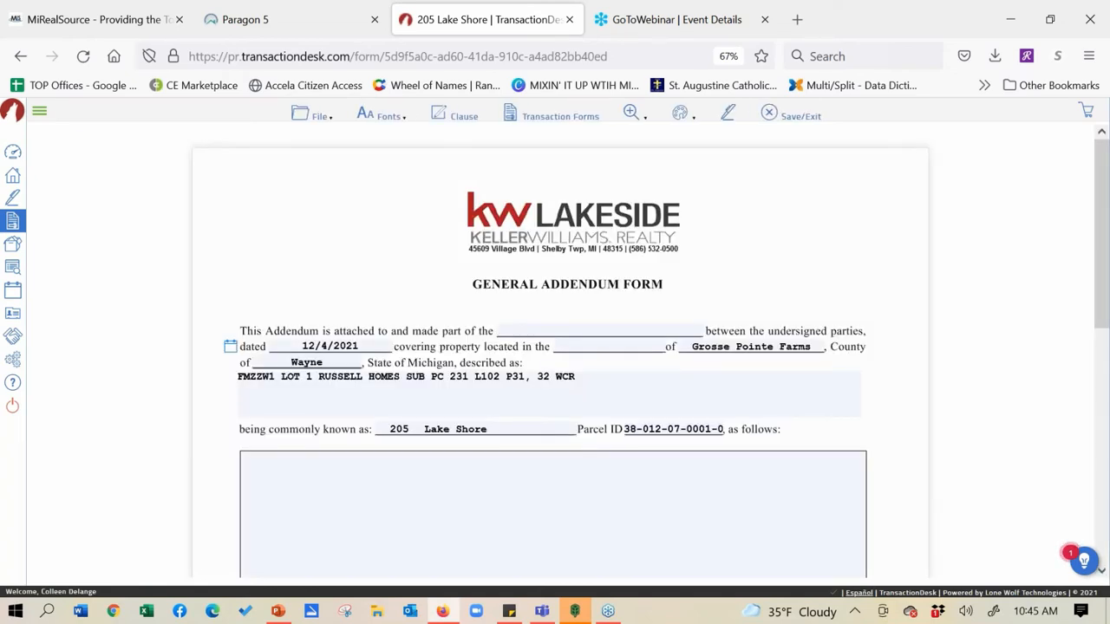
click(342, 485)
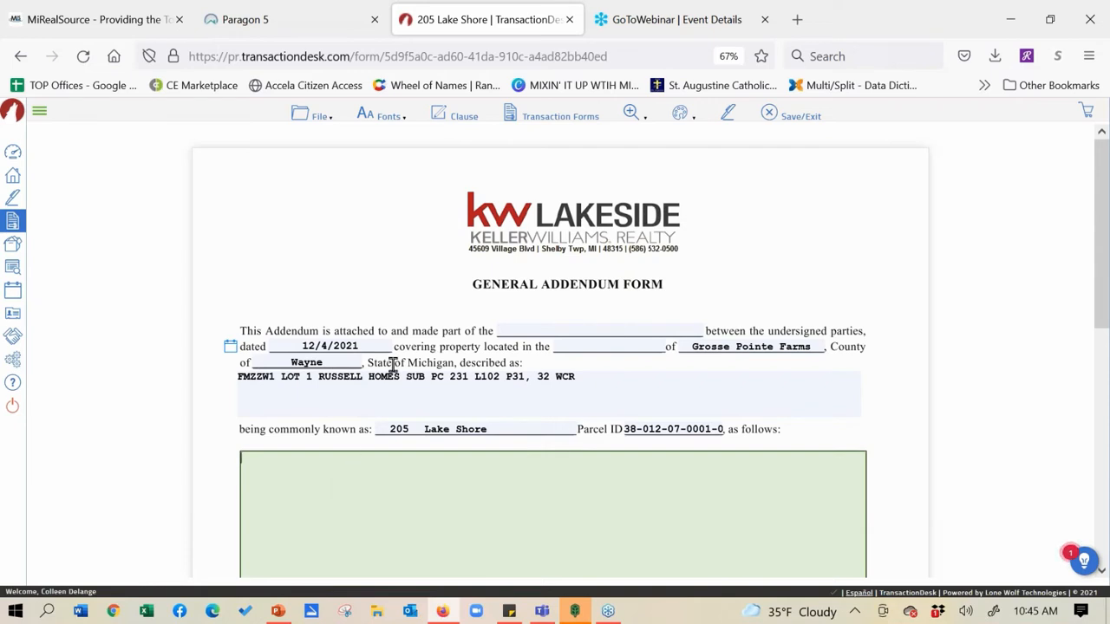
click(450, 115)
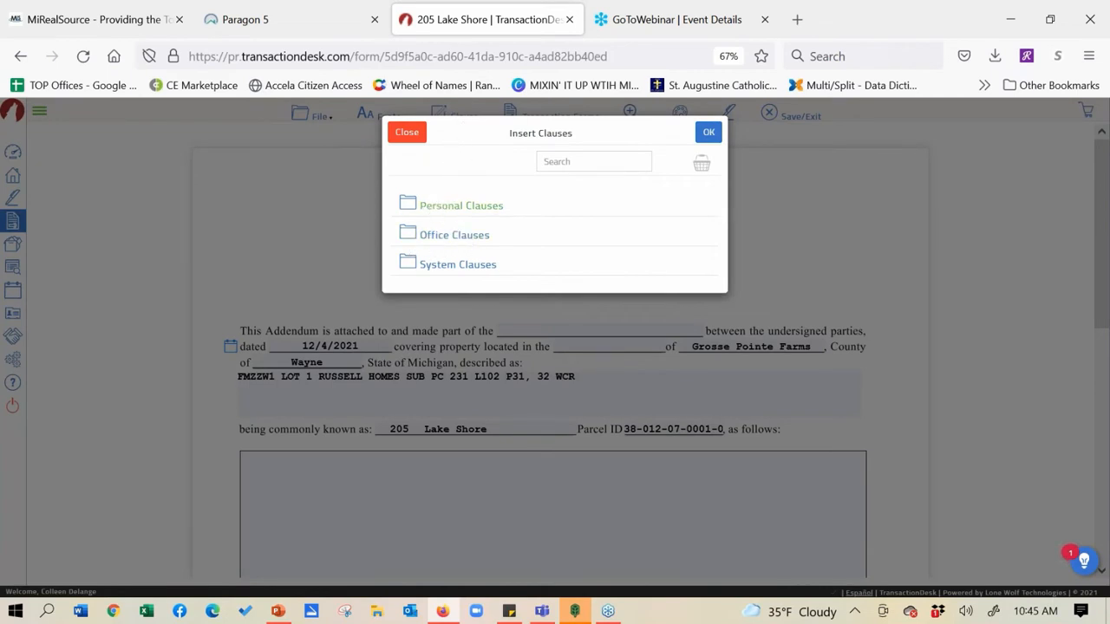
Insert the All Appliances, Buyer Inspection, Home Warranty and Seller Concession personal clauses into the addendum
click(435, 208)
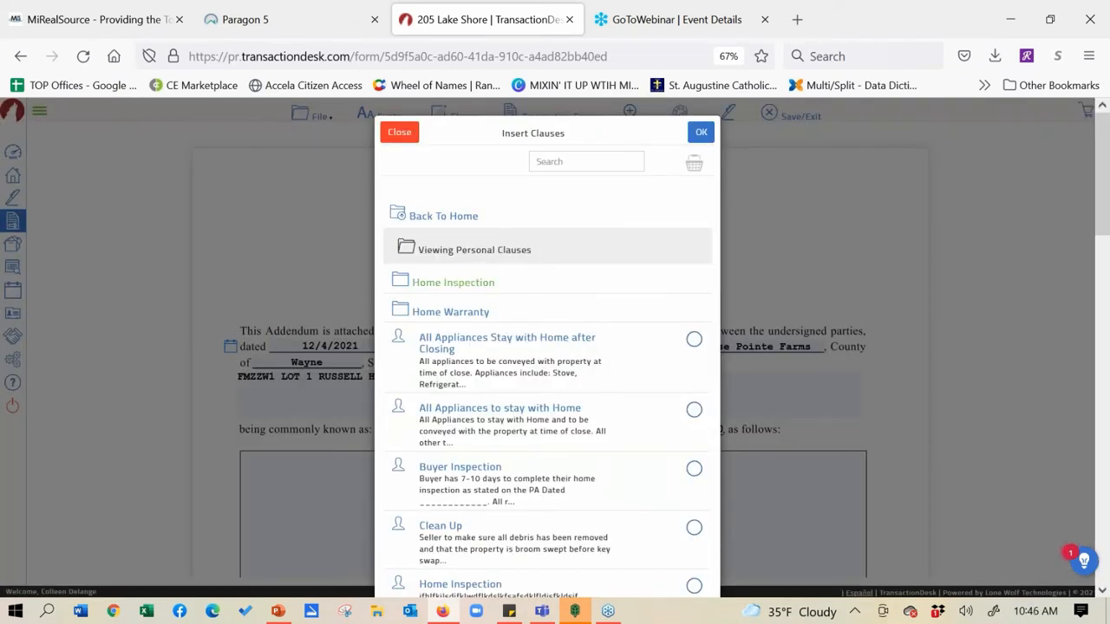
click(454, 286)
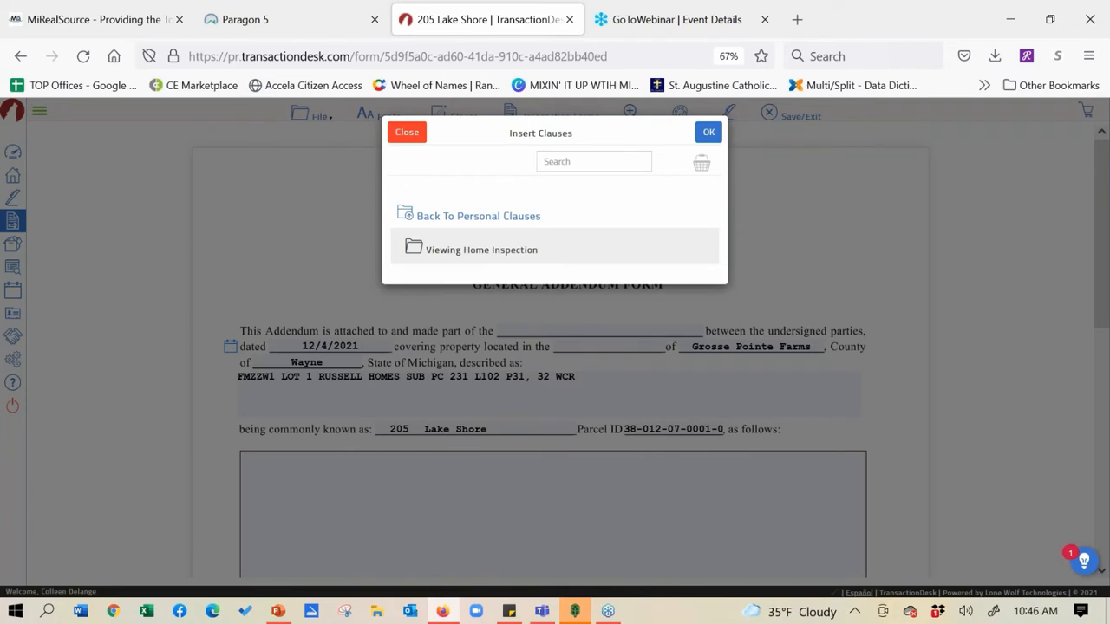
click(444, 218)
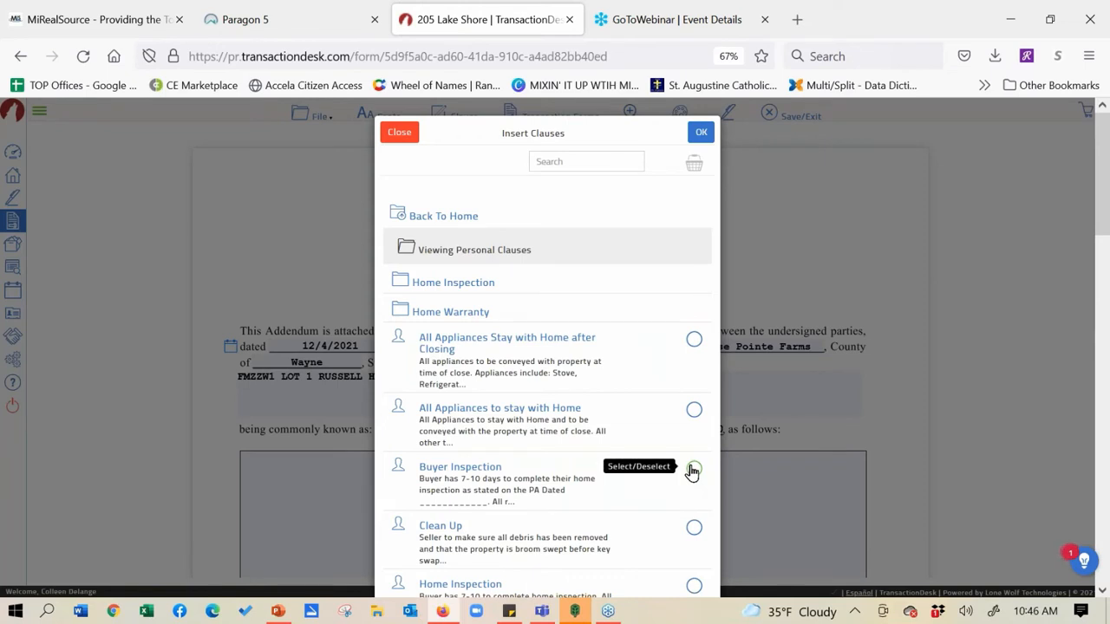
click(694, 409)
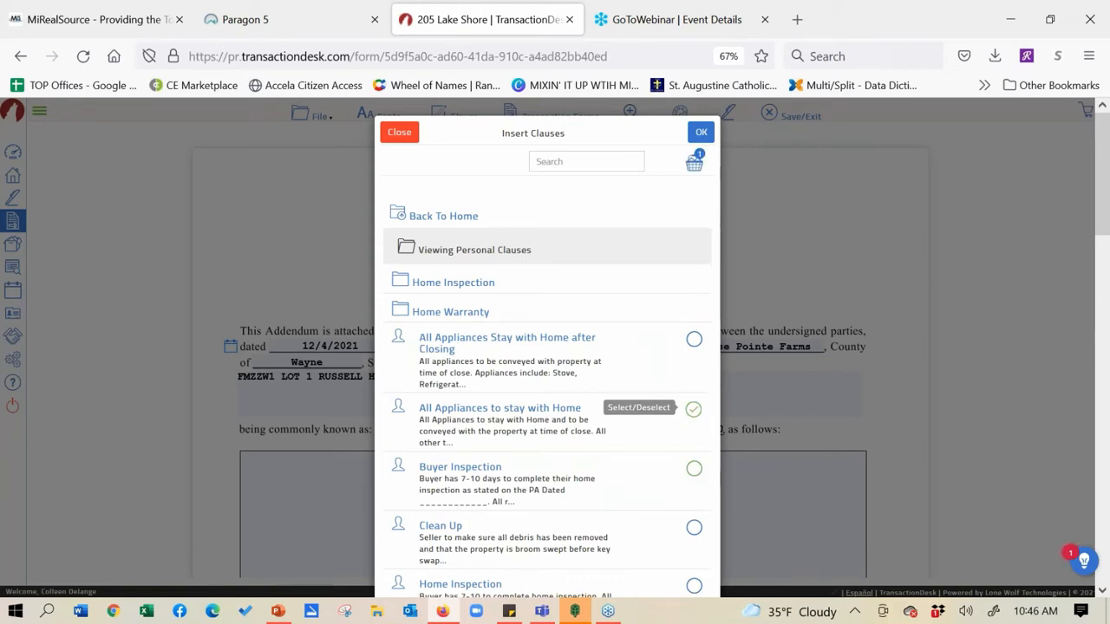
click(695, 470)
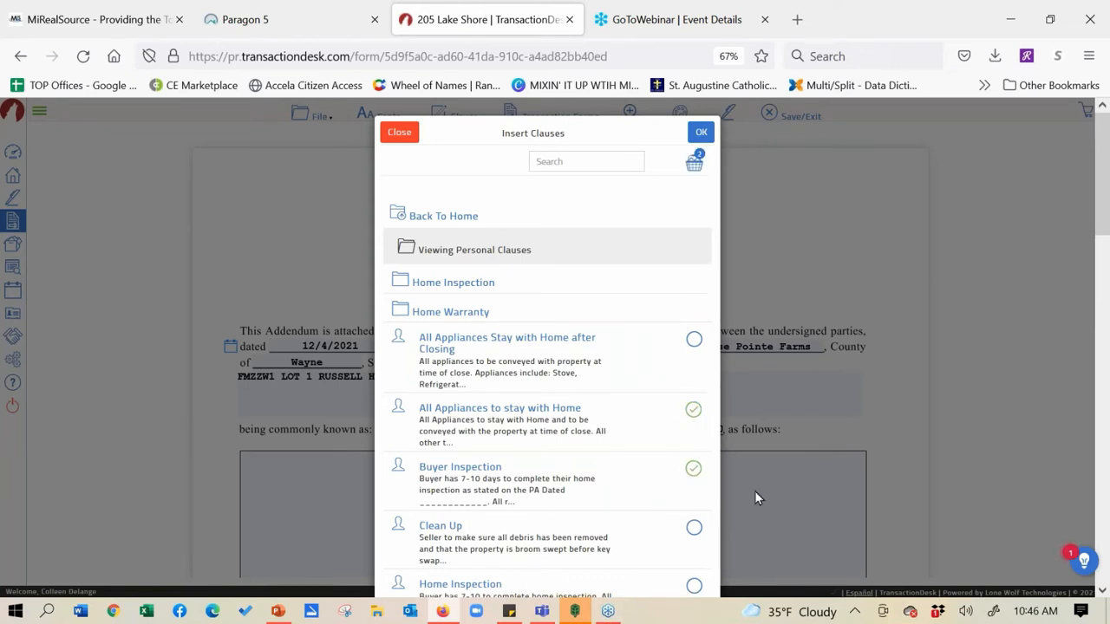
scroll(459, 231, down, 10)
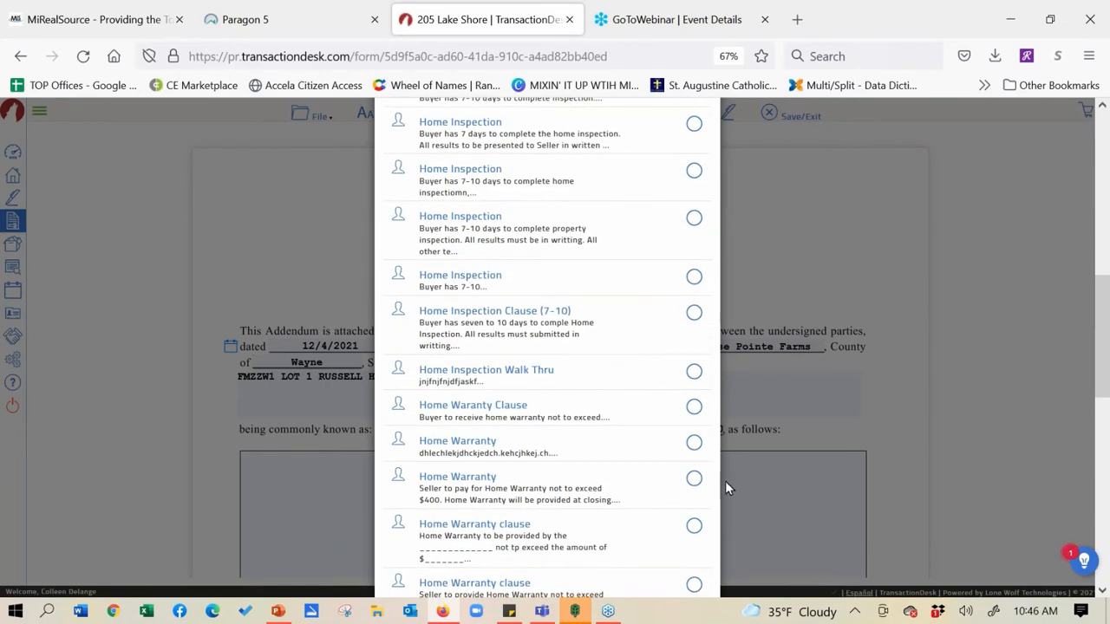
click(694, 482)
scroll(444, 431, down, 3)
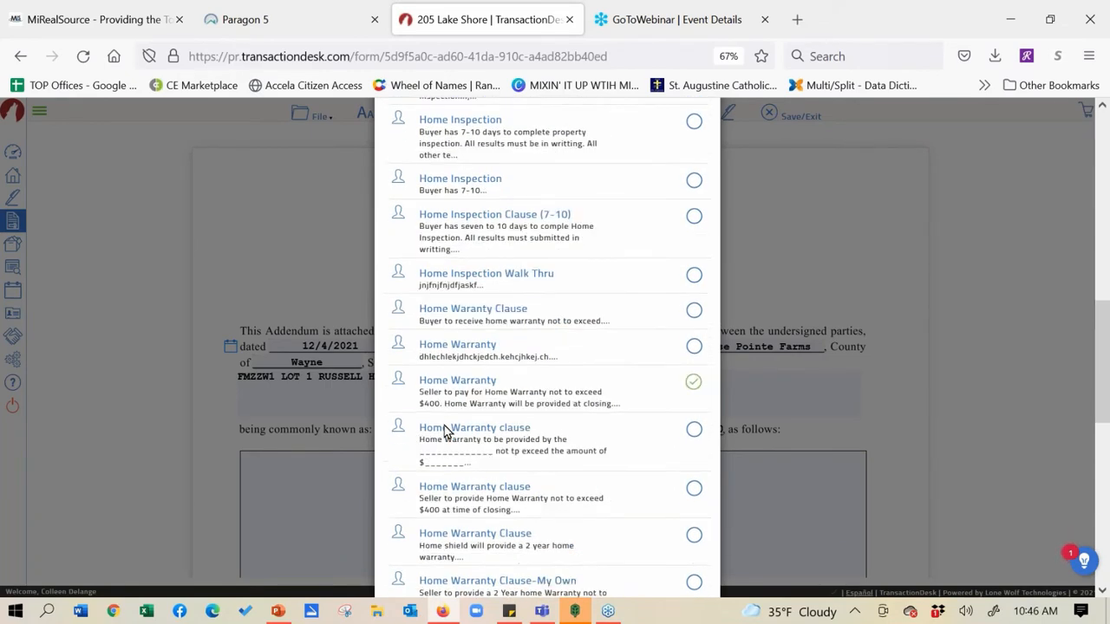
scroll(444, 430, down, 1)
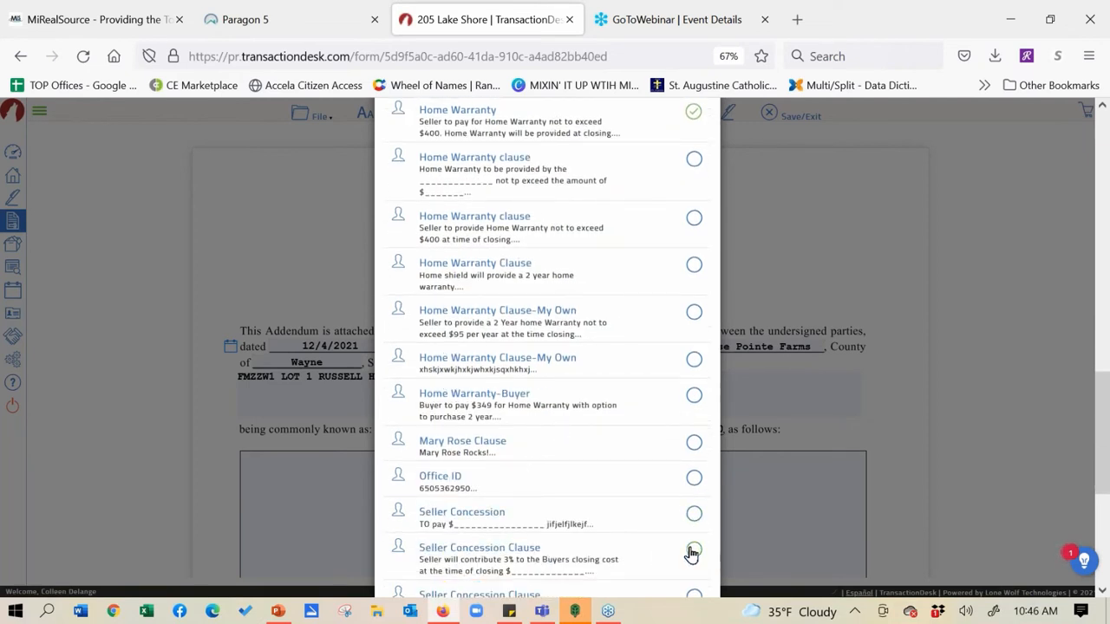
click(694, 552)
scroll(1097, 368, up, 10)
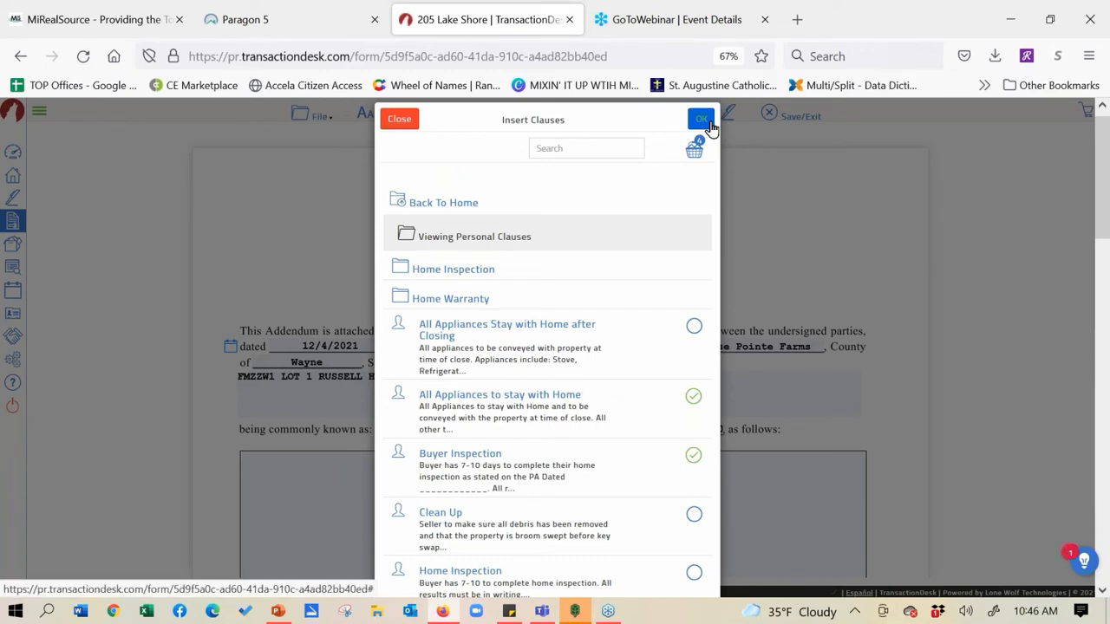
click(707, 123)
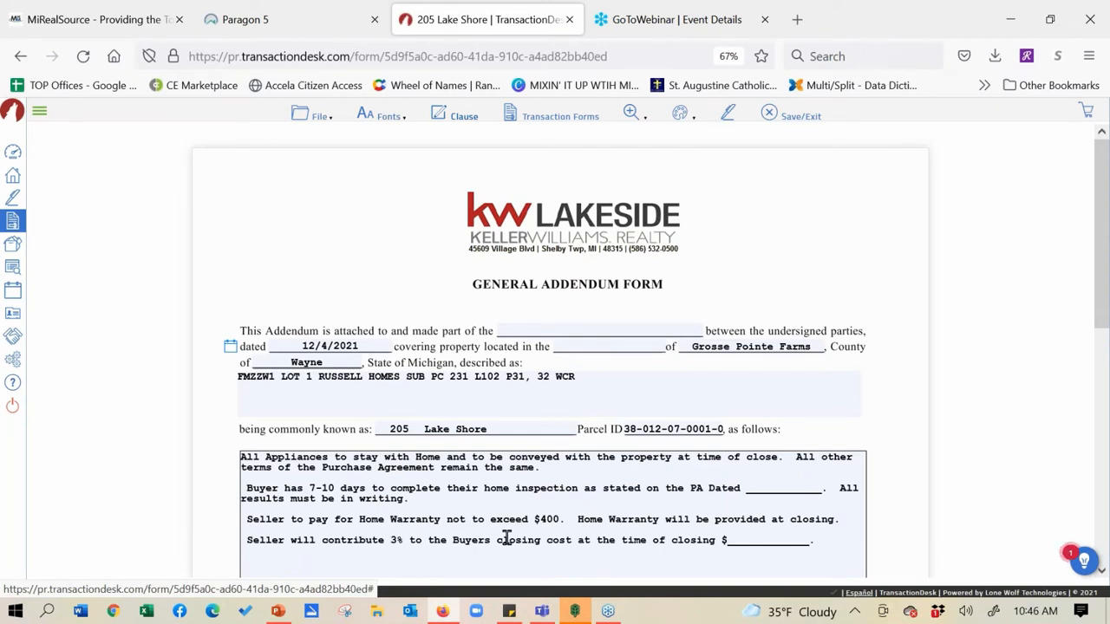
Enter $300 as the seller's closing-cost contribution in the concession clause
click(747, 540)
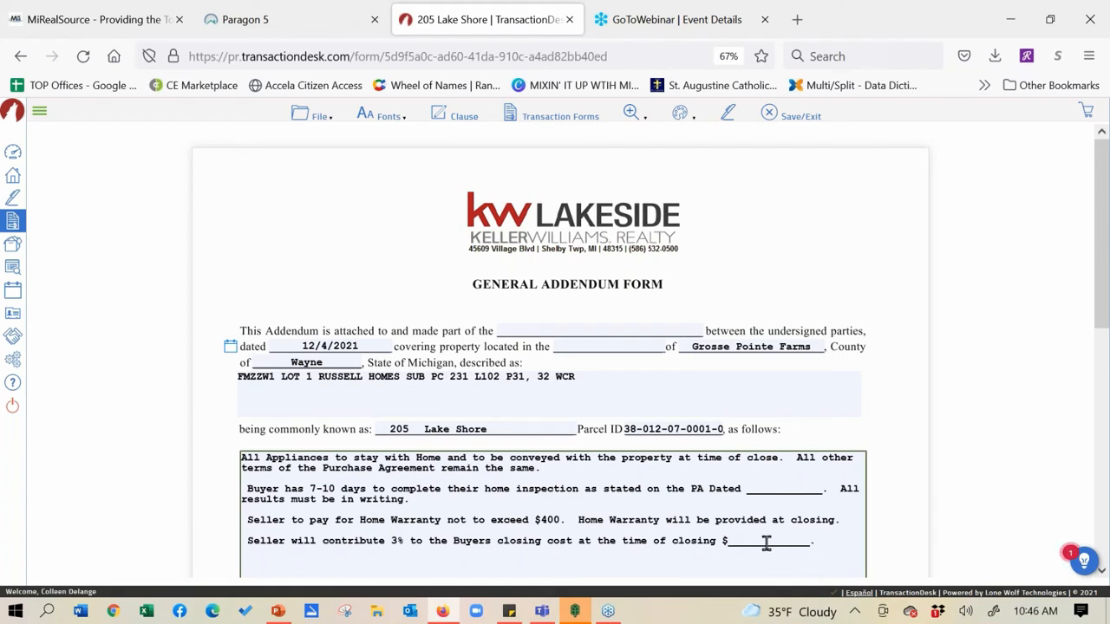
text(300)
click(555, 115)
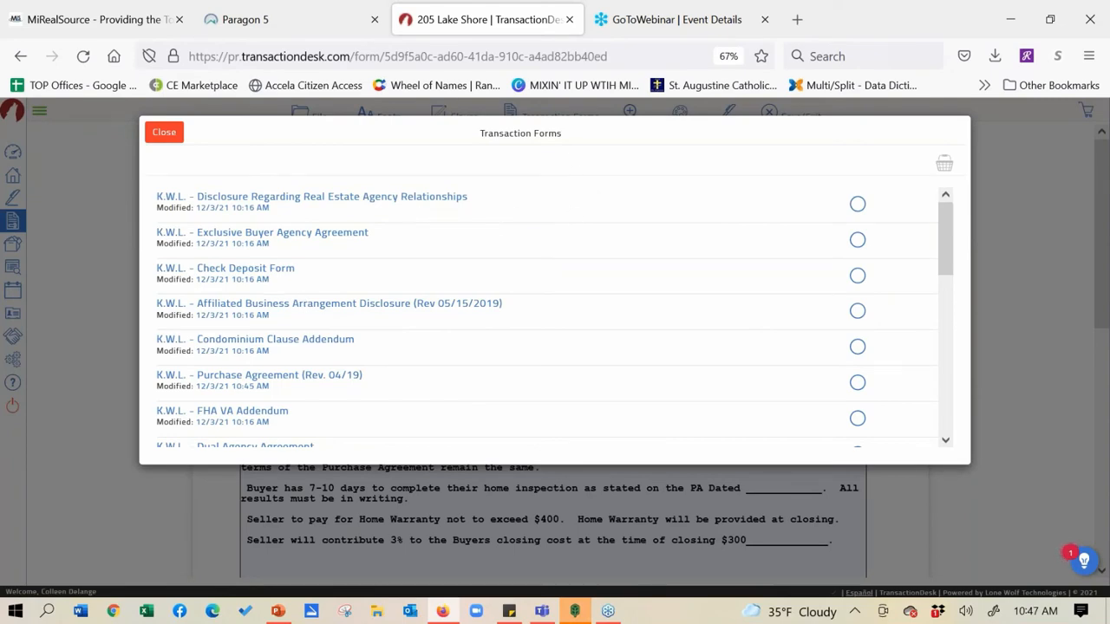
Open the K.W.L. - Exclusive Buyer Agency Agreement, then save and exit the form
click(267, 232)
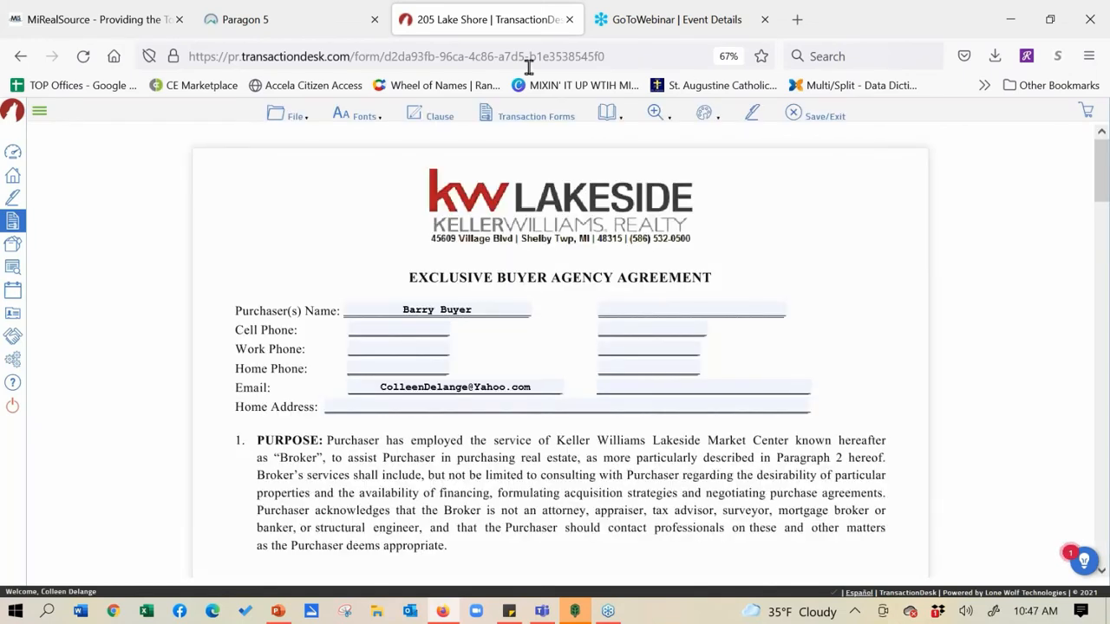
click(294, 115)
click(295, 441)
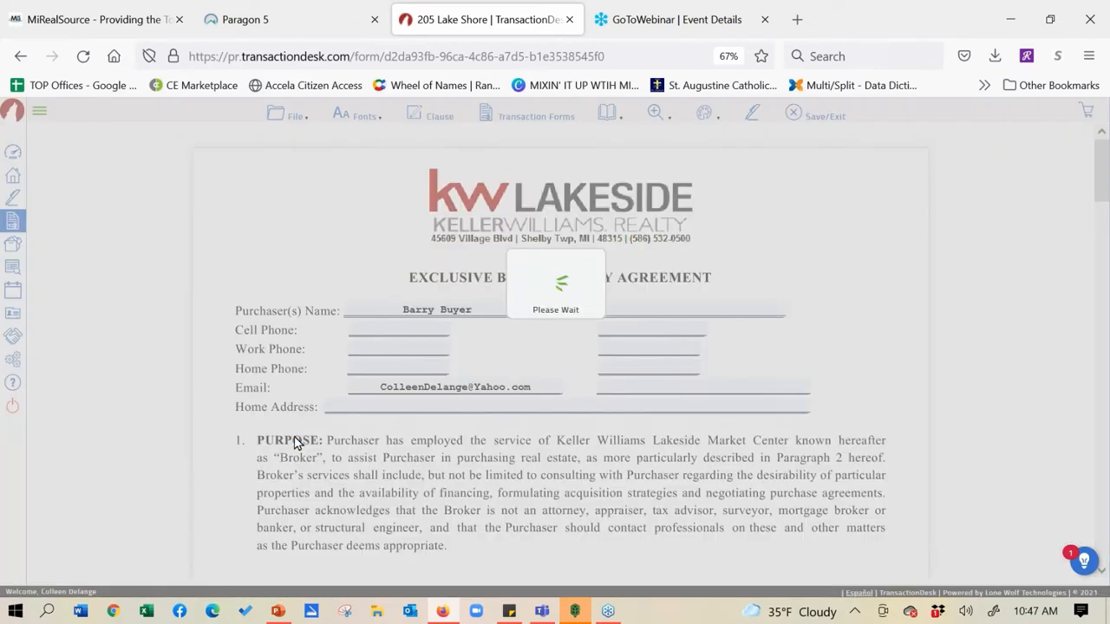
Detach Paragon 5 into its own window, return to the listing details, and launch TransactionDesk from Resources
click(268, 20)
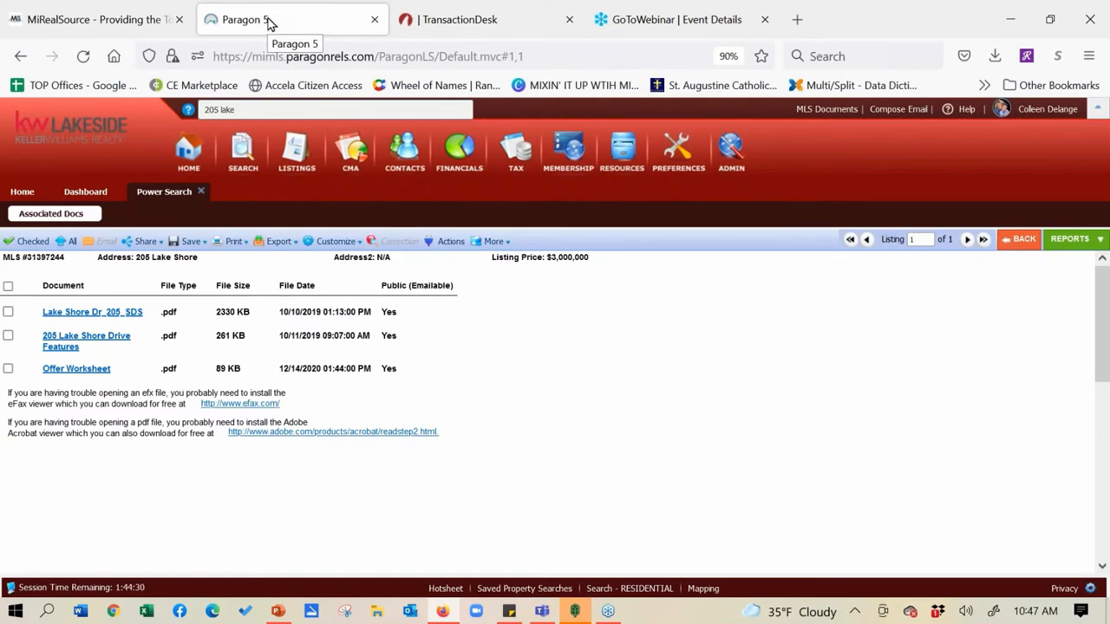
drag(267, 20, 218, 123)
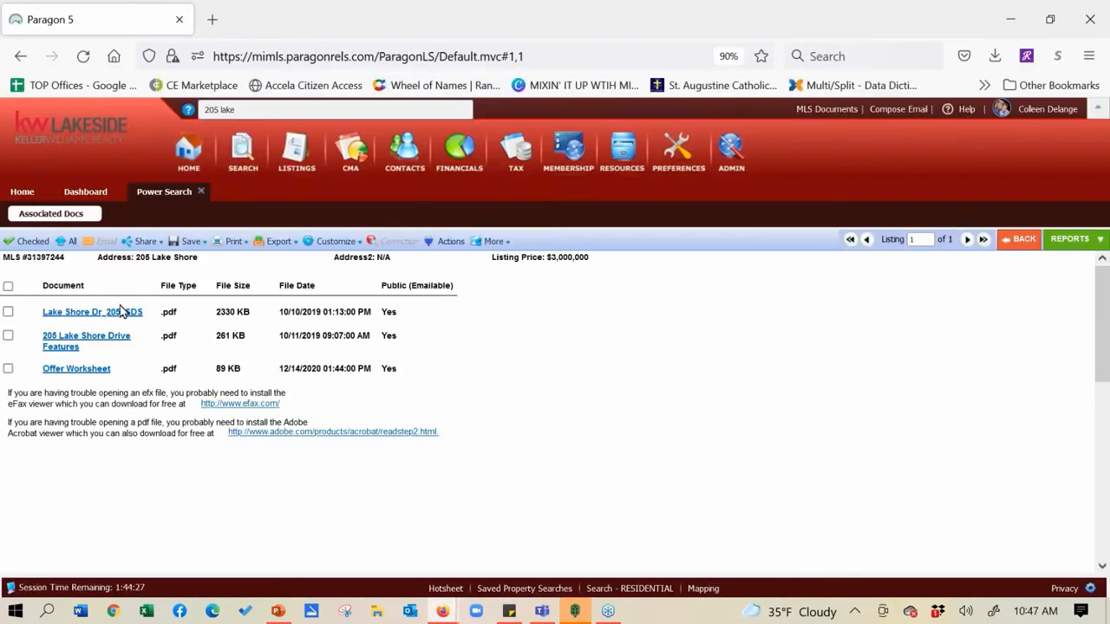
click(1020, 239)
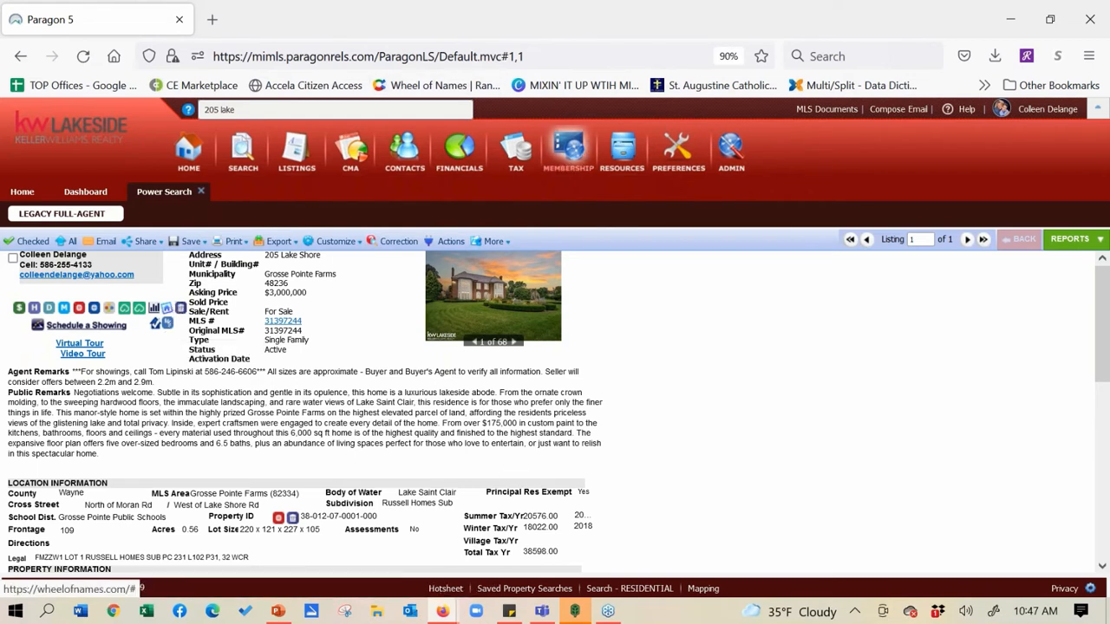
click(630, 151)
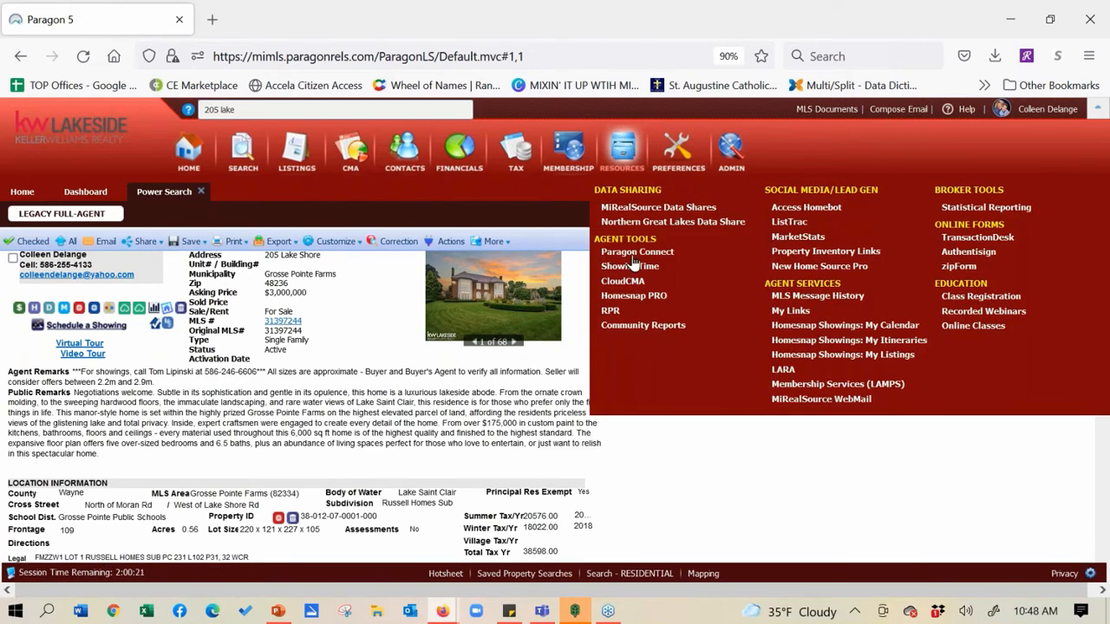
click(964, 240)
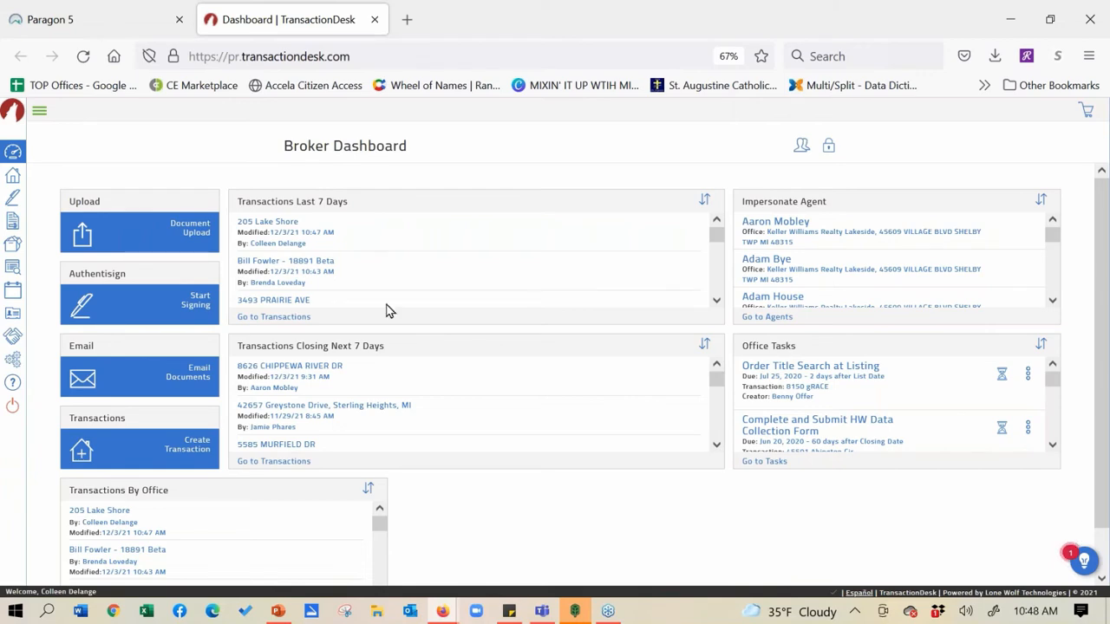
Start a new transaction, naming it from the existing Wessel Drive listing suggestion
click(12, 178)
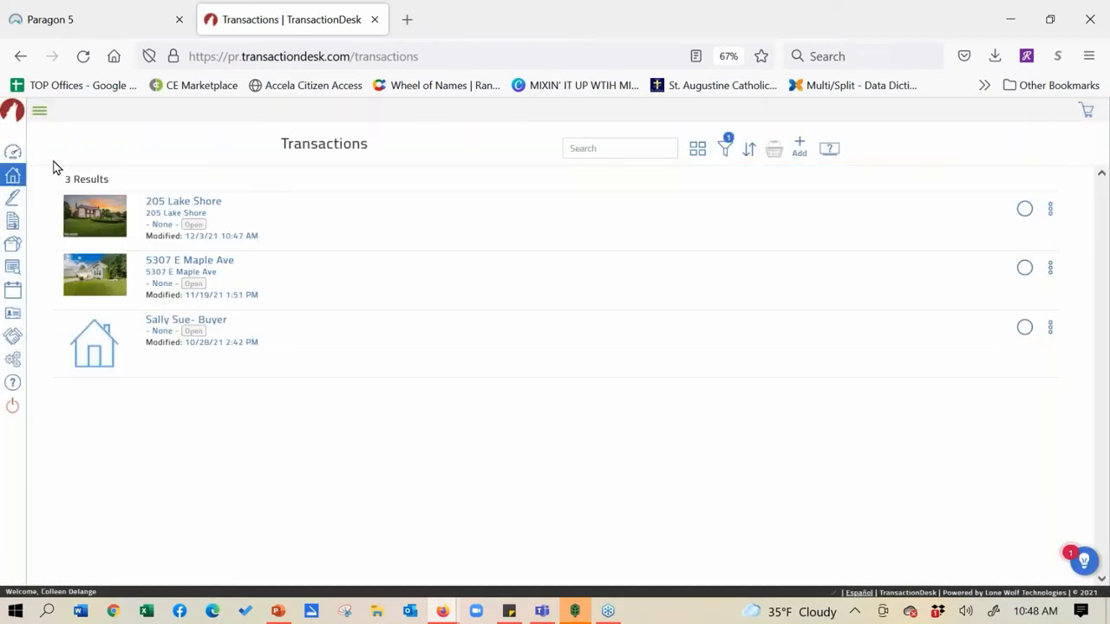
click(800, 146)
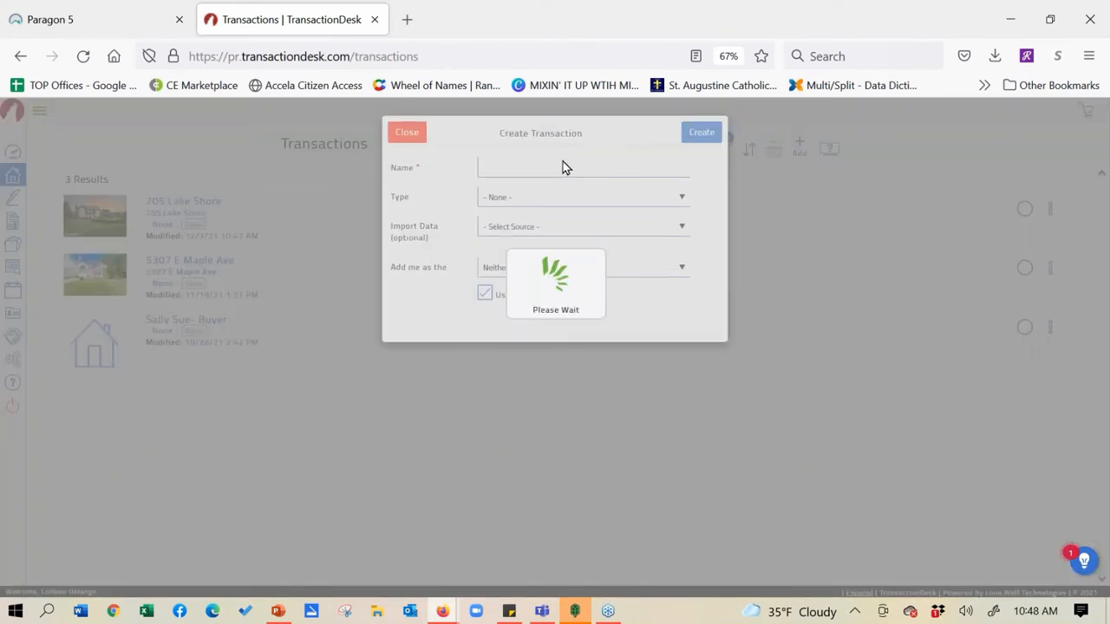
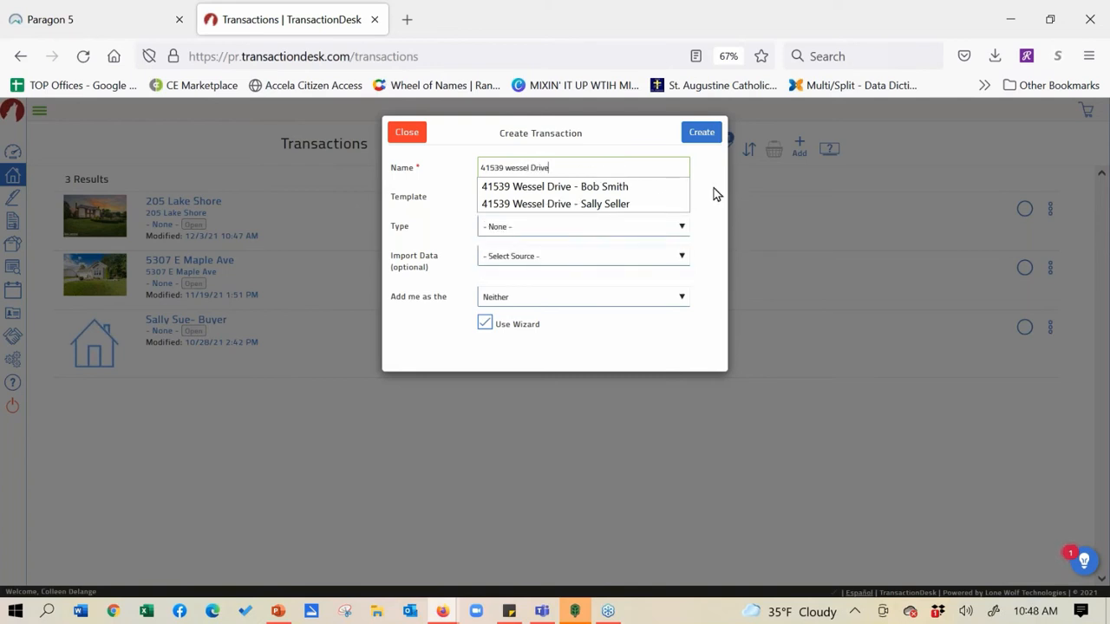
click(633, 194)
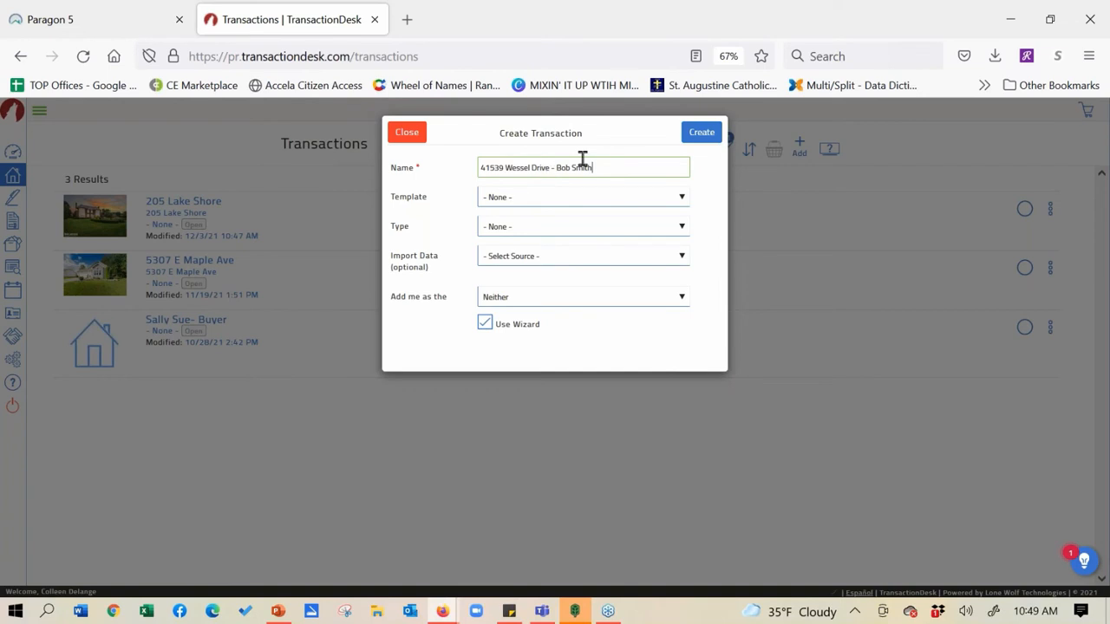
Choose the KWL - Listing Package template and set Import Data to Realist (MiRealSource)
click(566, 200)
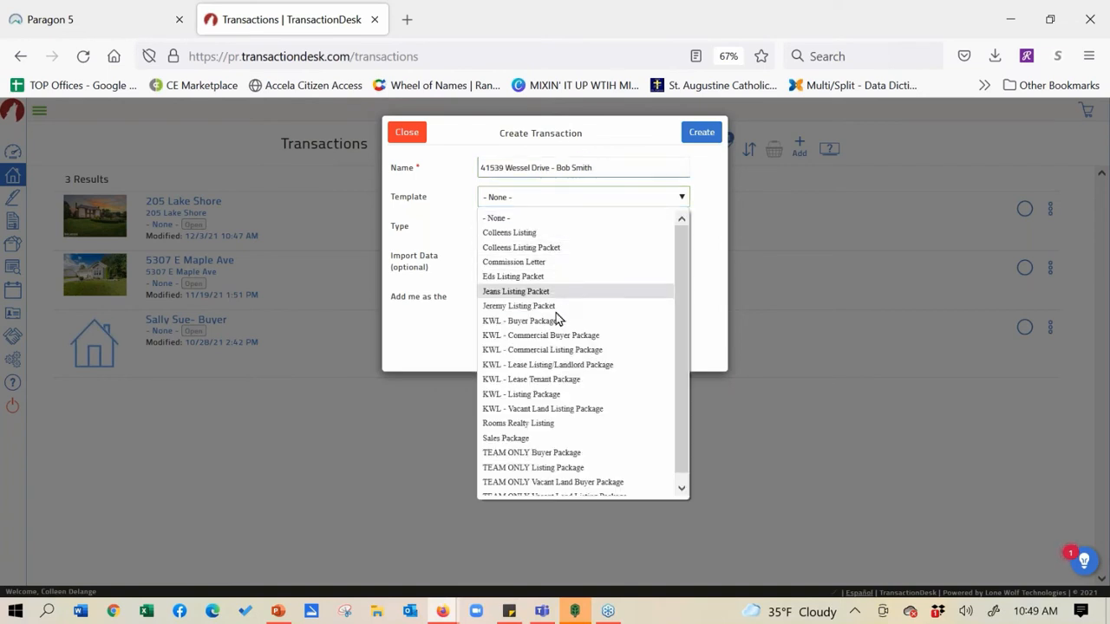
click(561, 394)
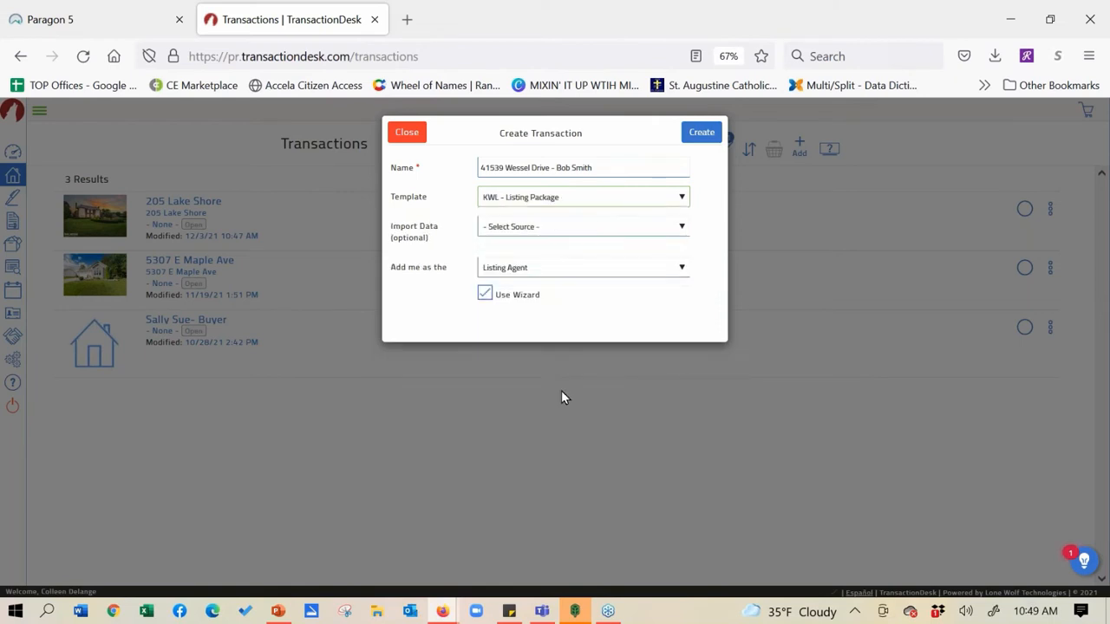
click(586, 230)
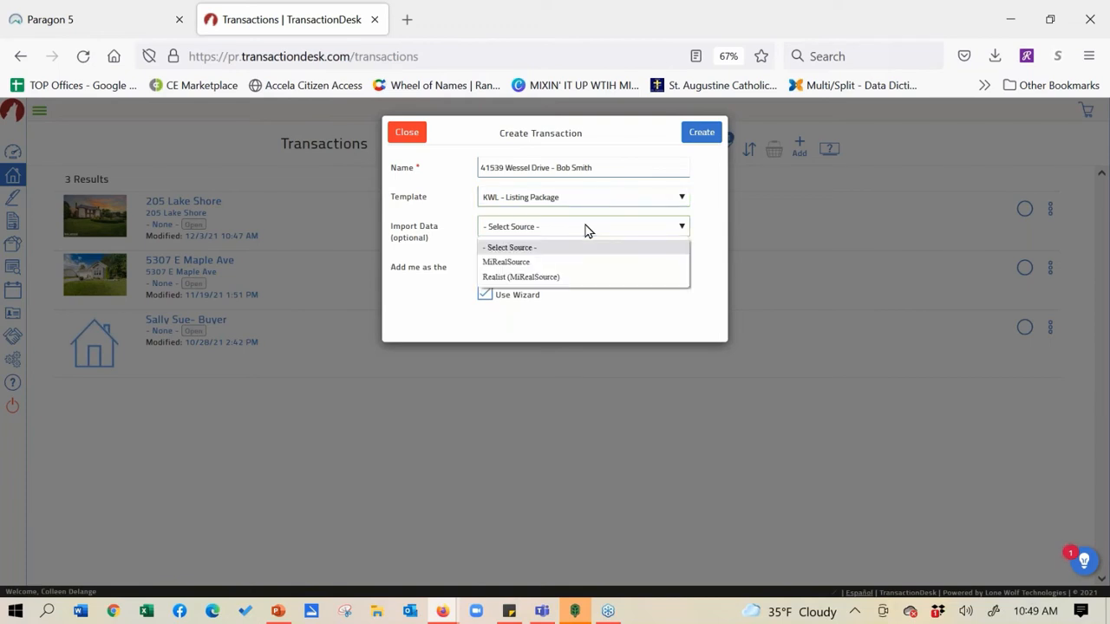
click(505, 283)
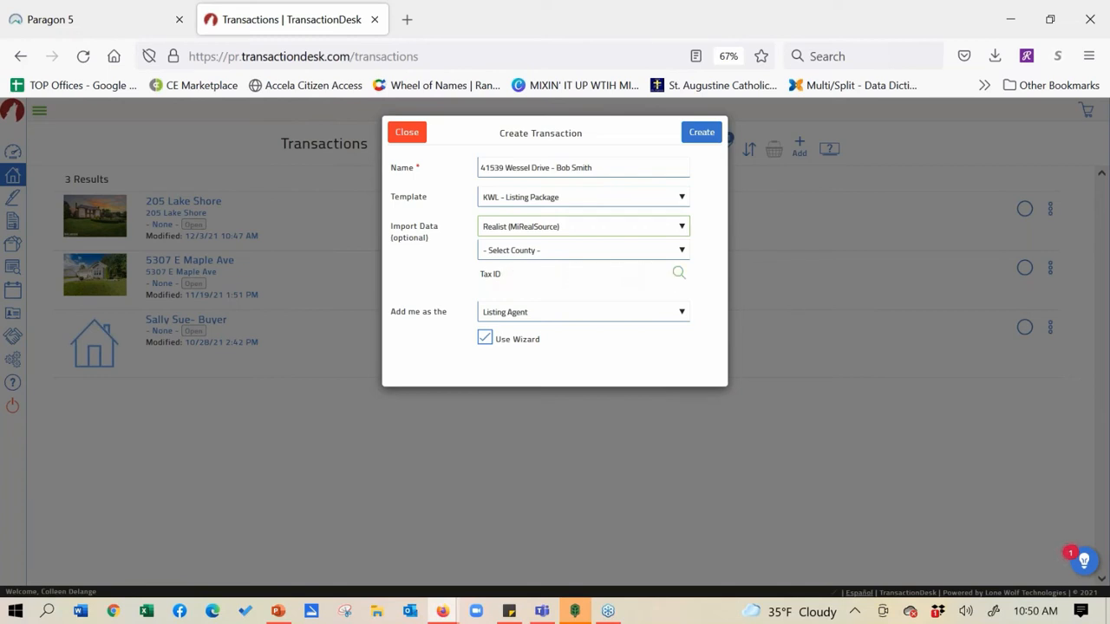
click(679, 273)
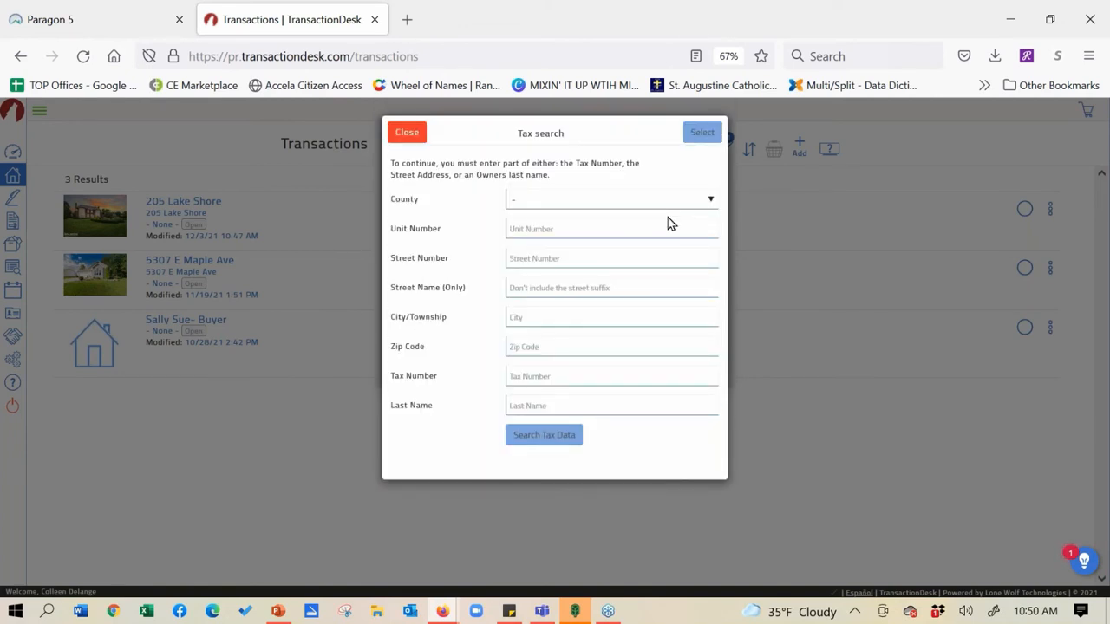
click(711, 205)
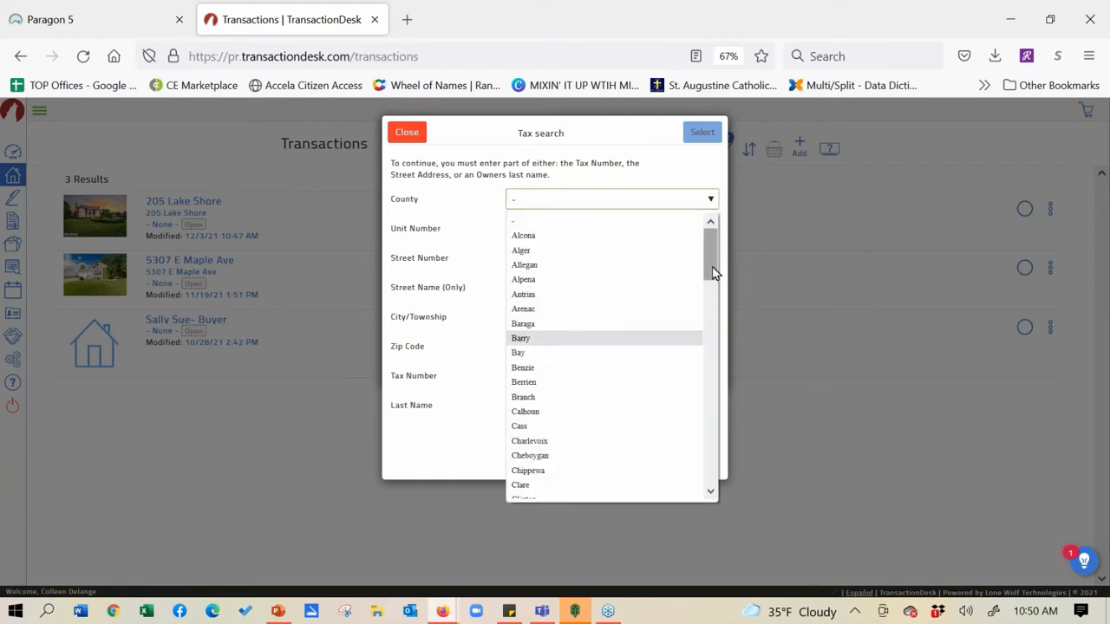
drag(712, 272, 724, 381)
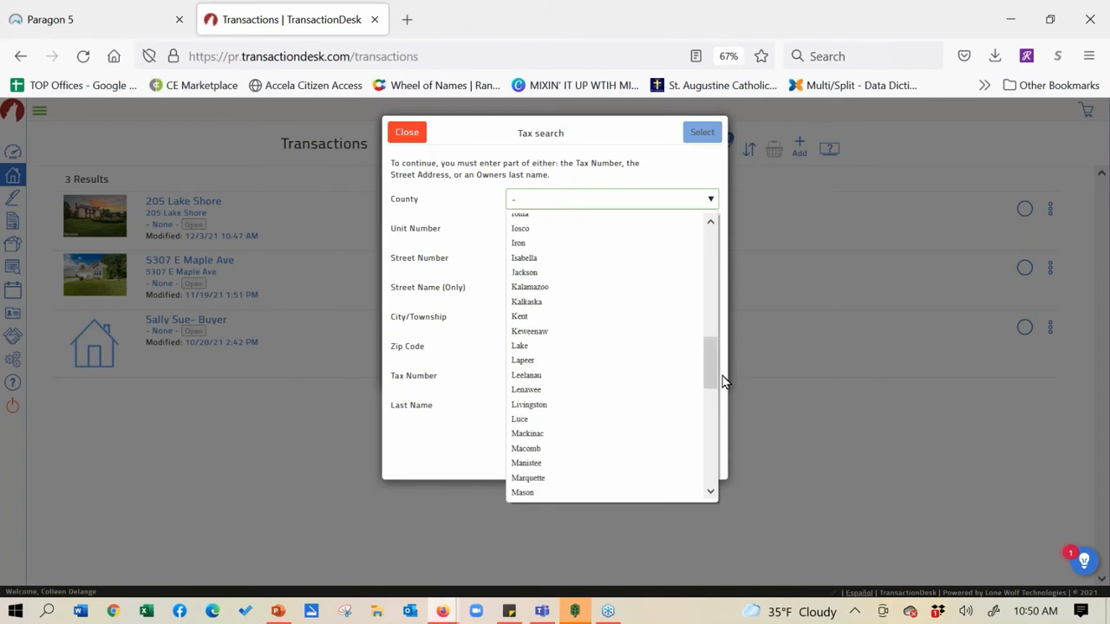
click(616, 450)
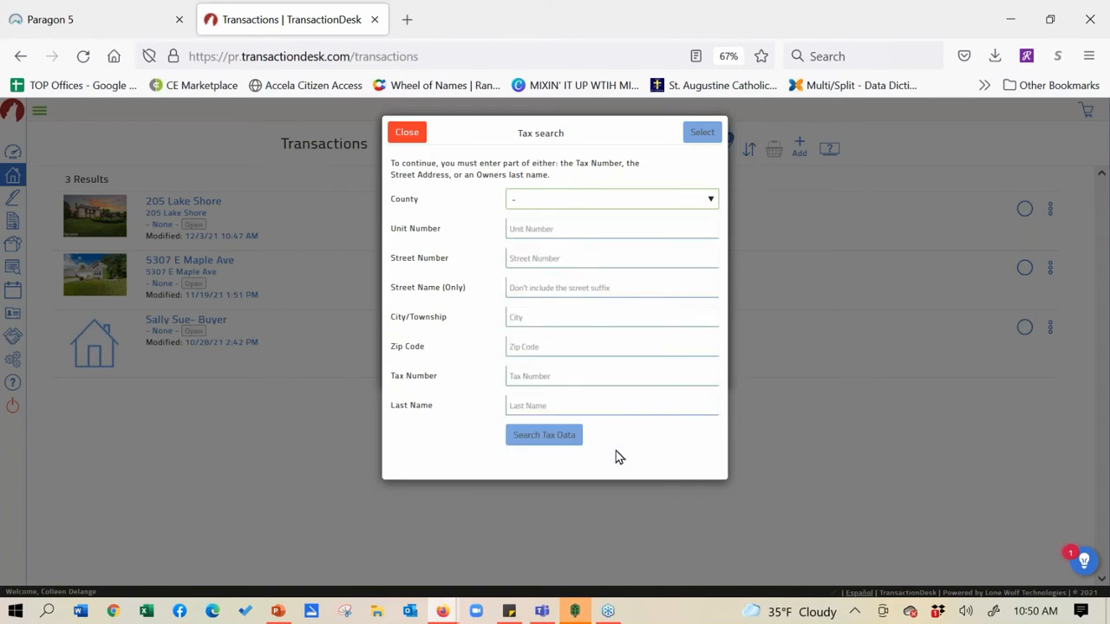
click(547, 262)
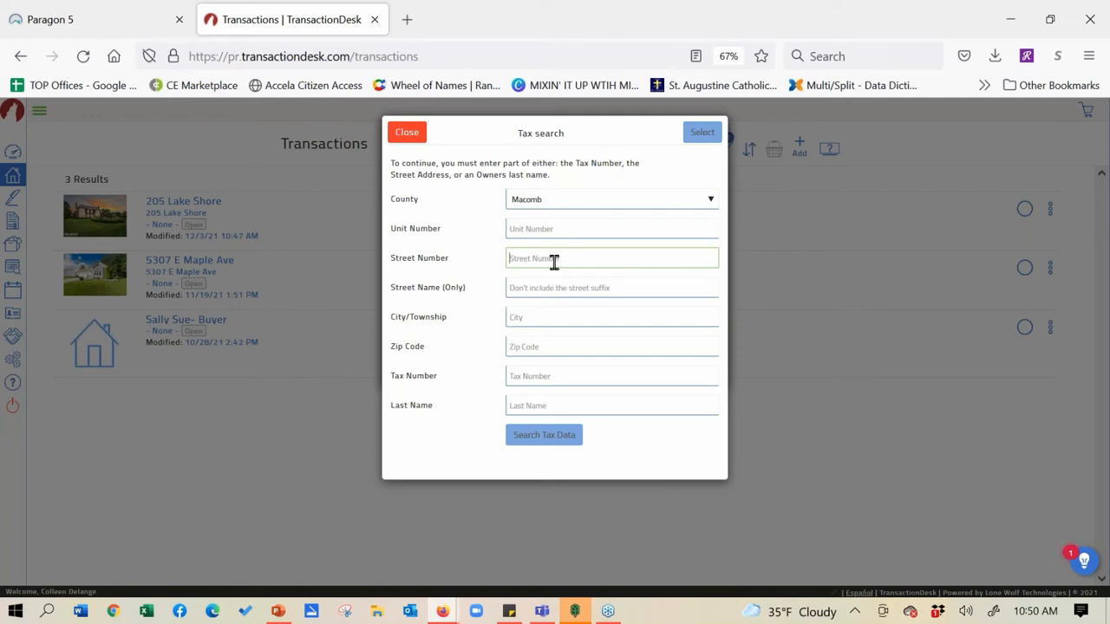
click(550, 287)
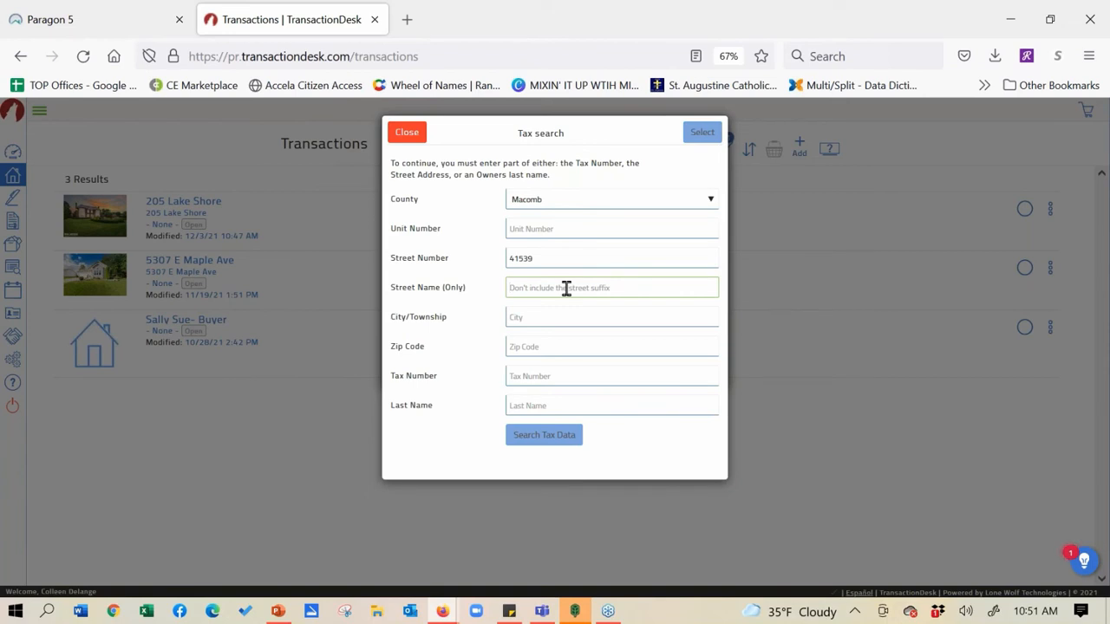
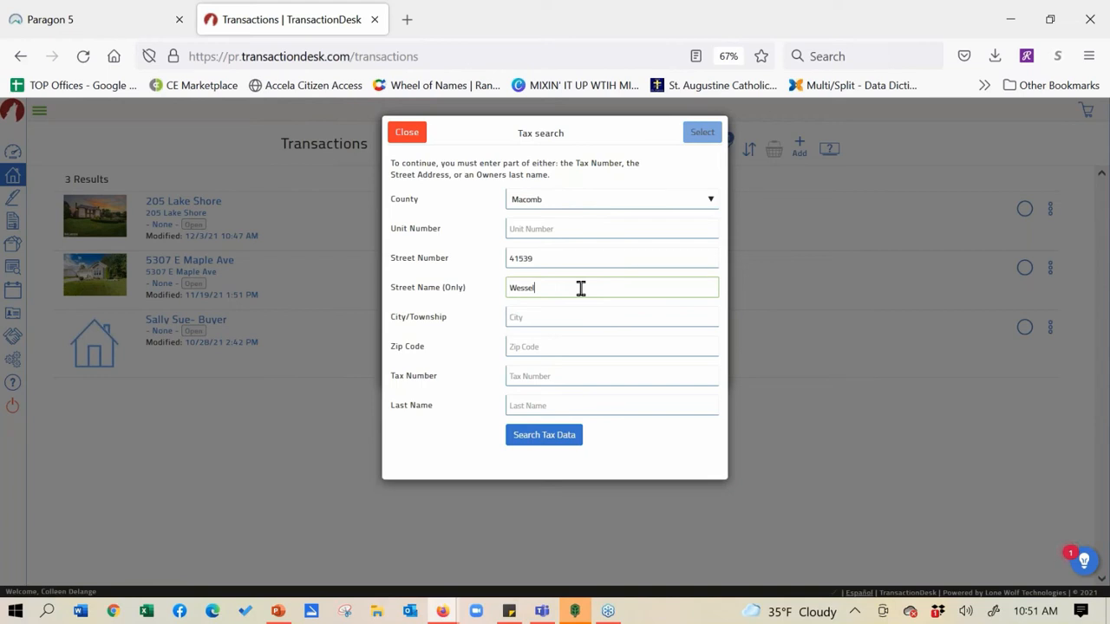
click(562, 438)
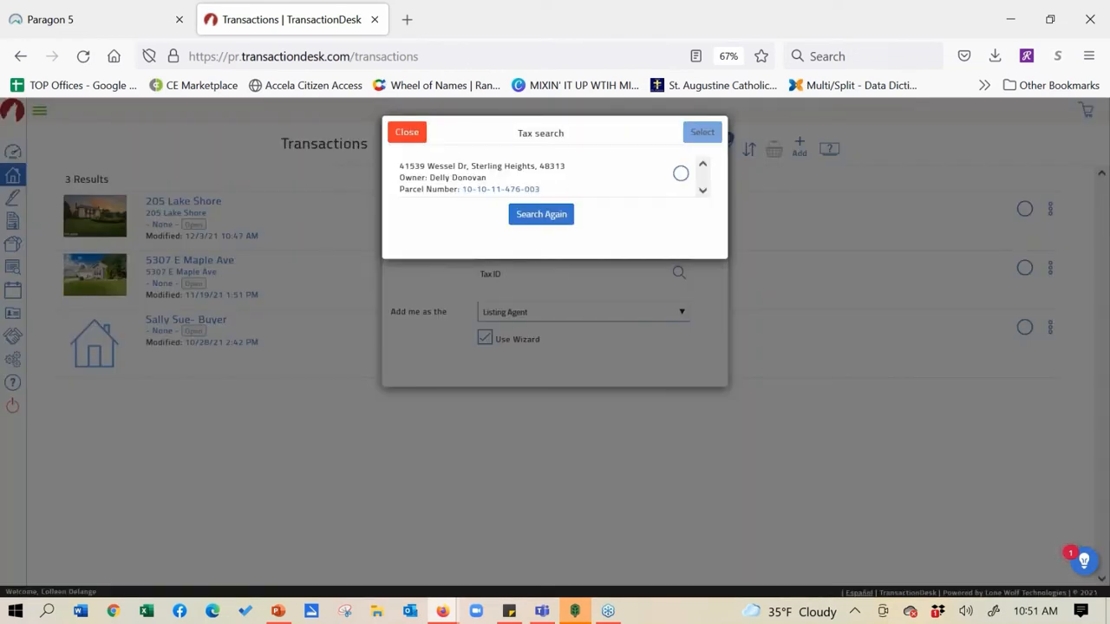
click(680, 173)
click(707, 133)
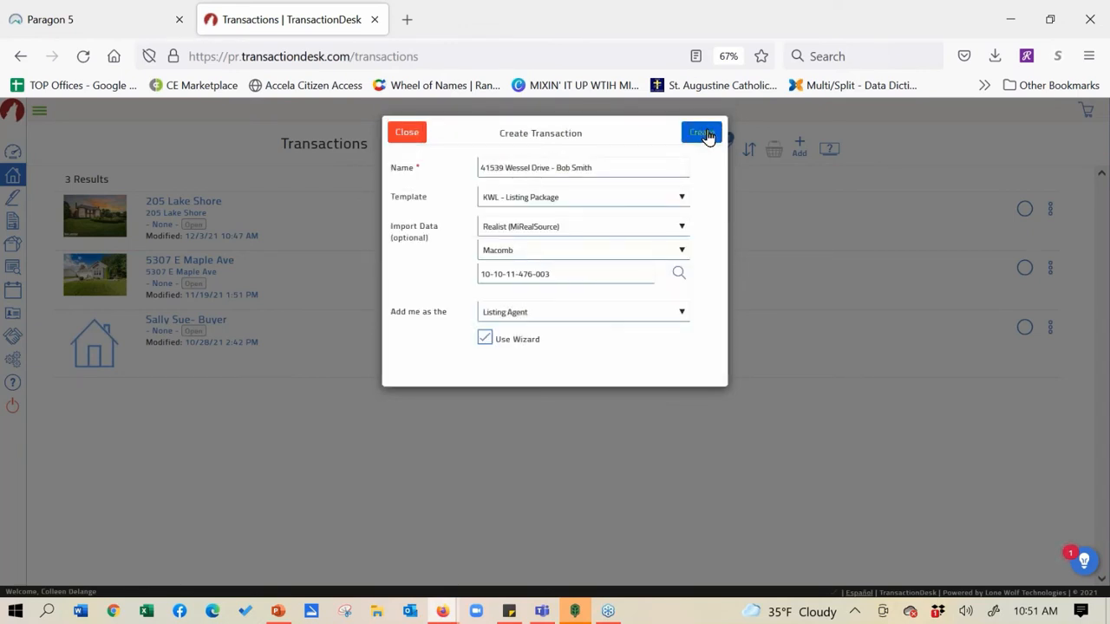
click(705, 132)
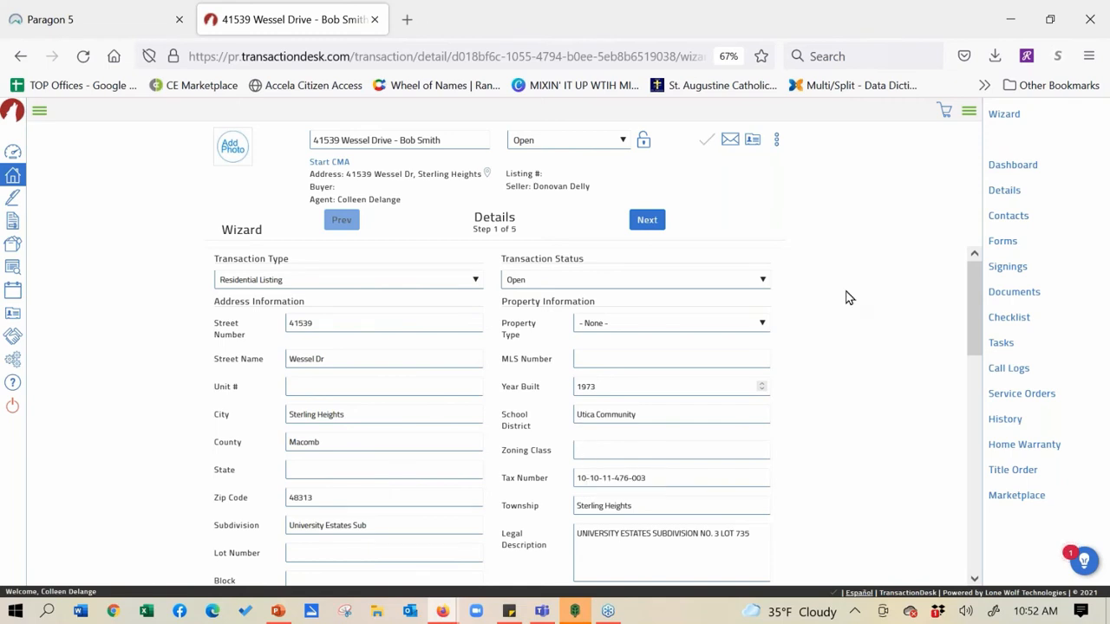
Step the wizard through details and contacts to Forms, then open the Lead-Based Paint Seller's Disclosure Form
click(646, 221)
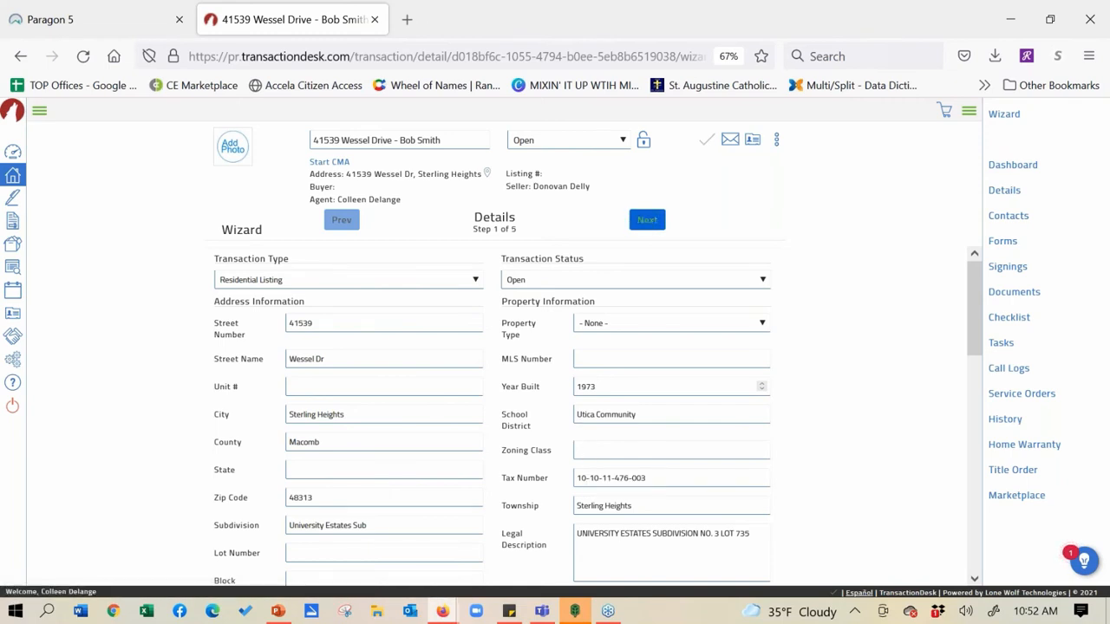
click(646, 220)
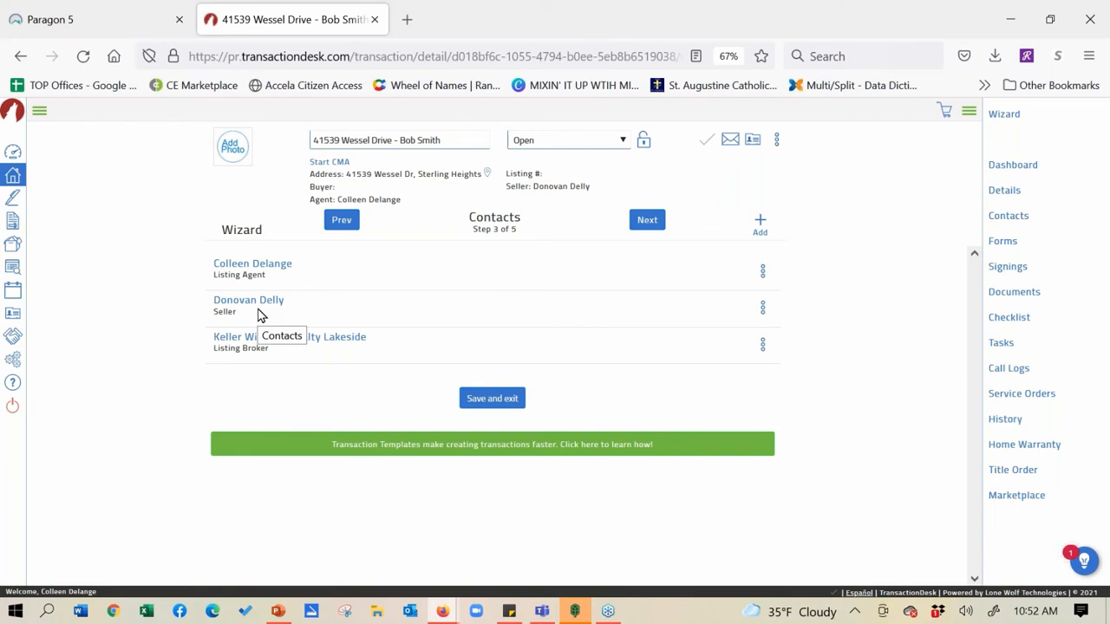
click(656, 222)
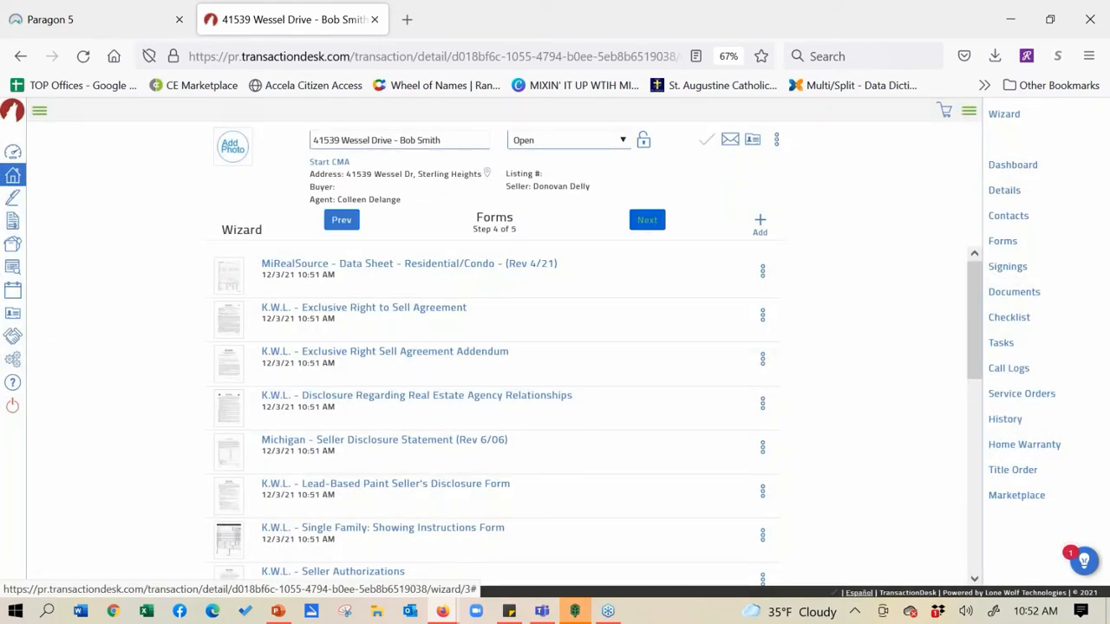
click(463, 492)
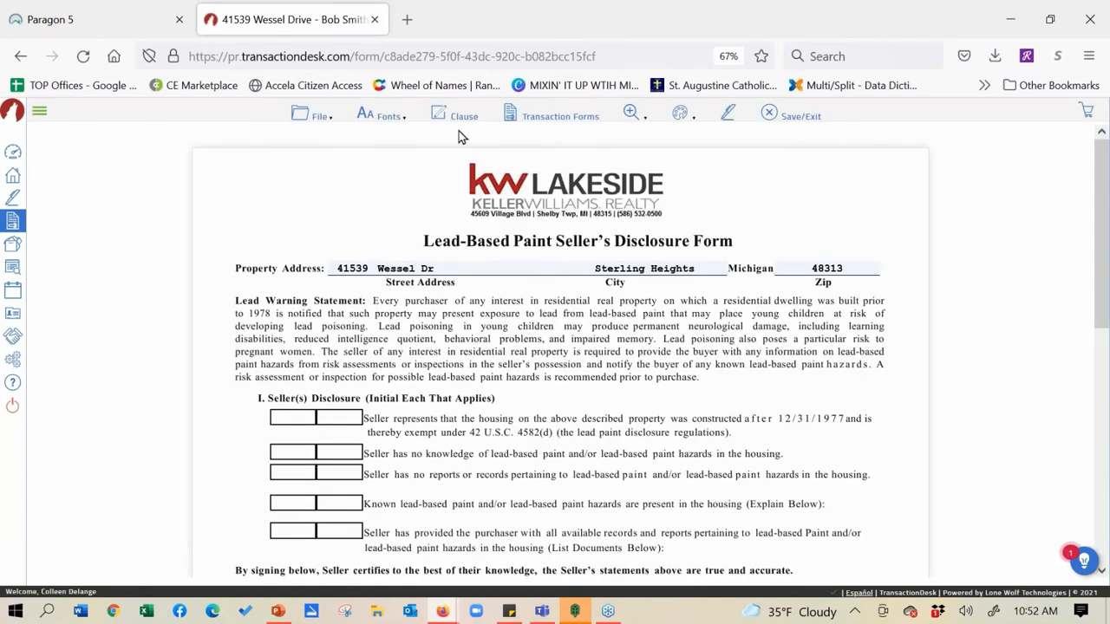
Open Michigan - Seller Disclosure Statement (Rev 6/06) from Transaction Forms and scroll through it
click(560, 116)
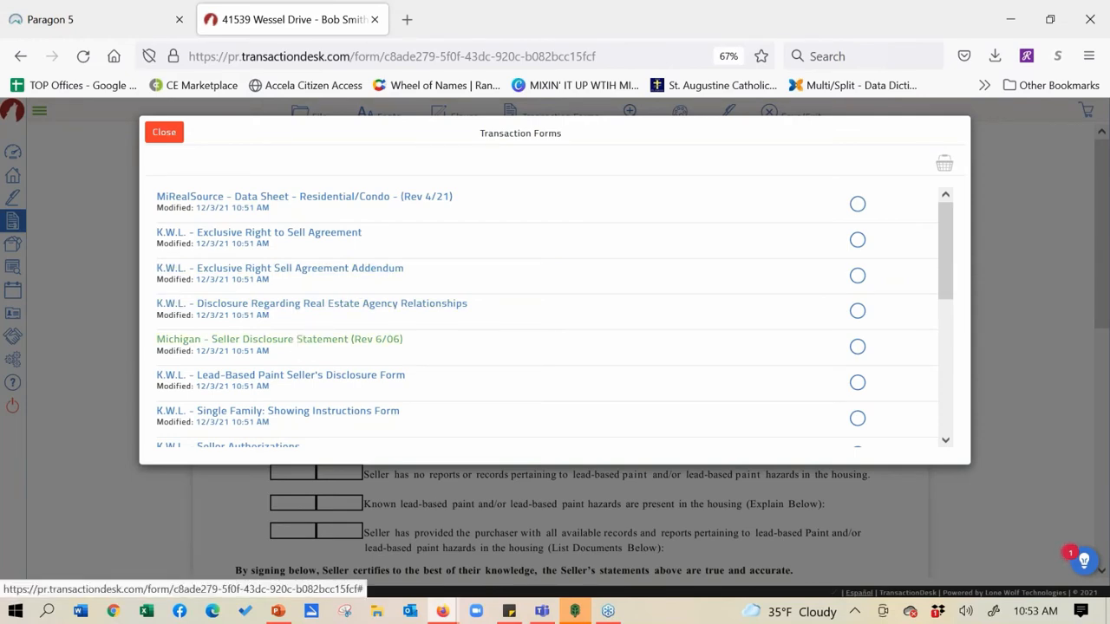
click(279, 339)
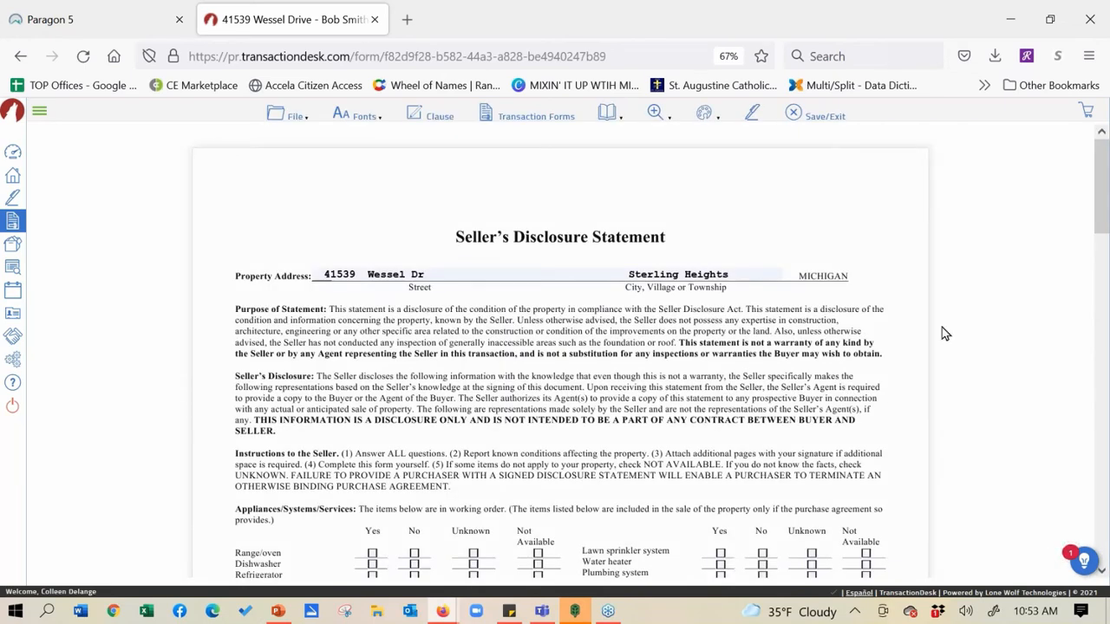
scroll(381, 416, down, 3)
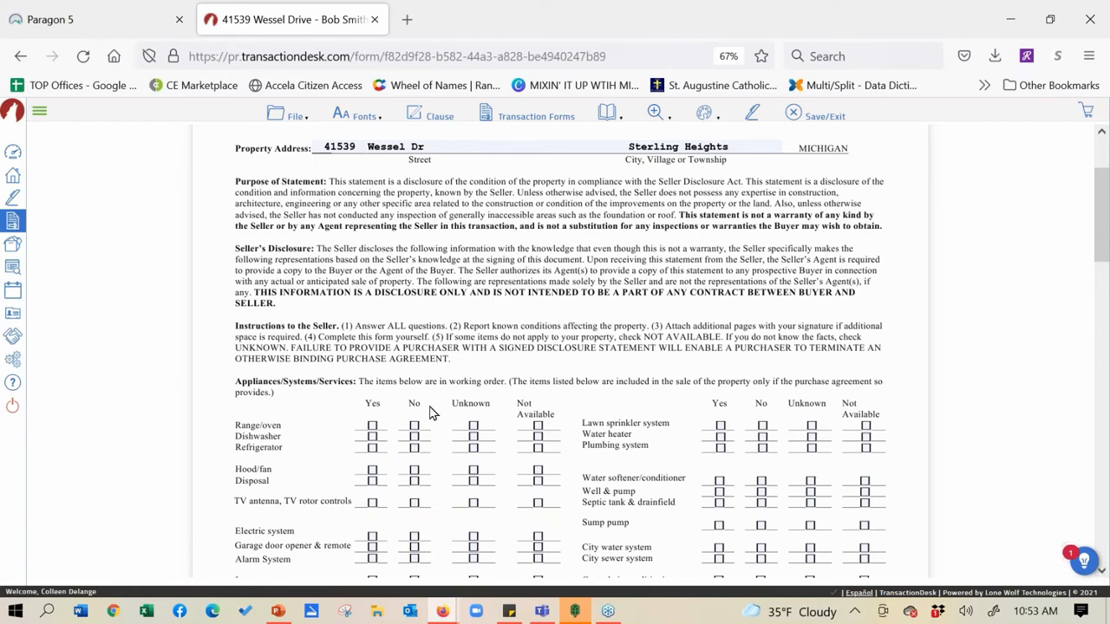
scroll(425, 414, down, 3)
scroll(426, 463, up, 5)
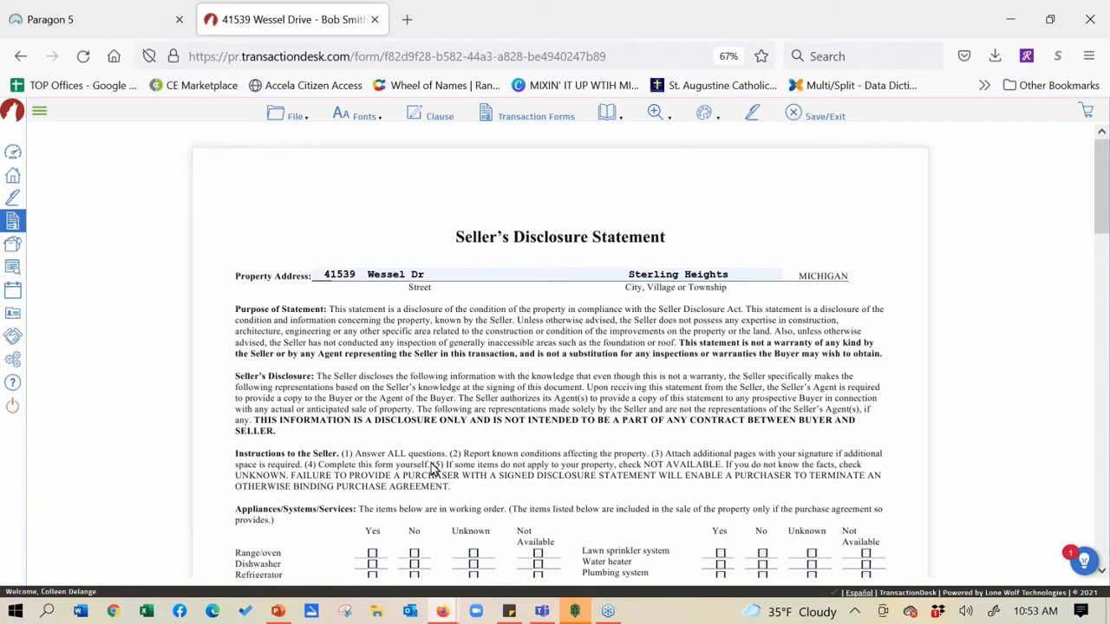
Choose to email transaction forms, with the Michigan Seller Disclosure Statement checked
click(281, 118)
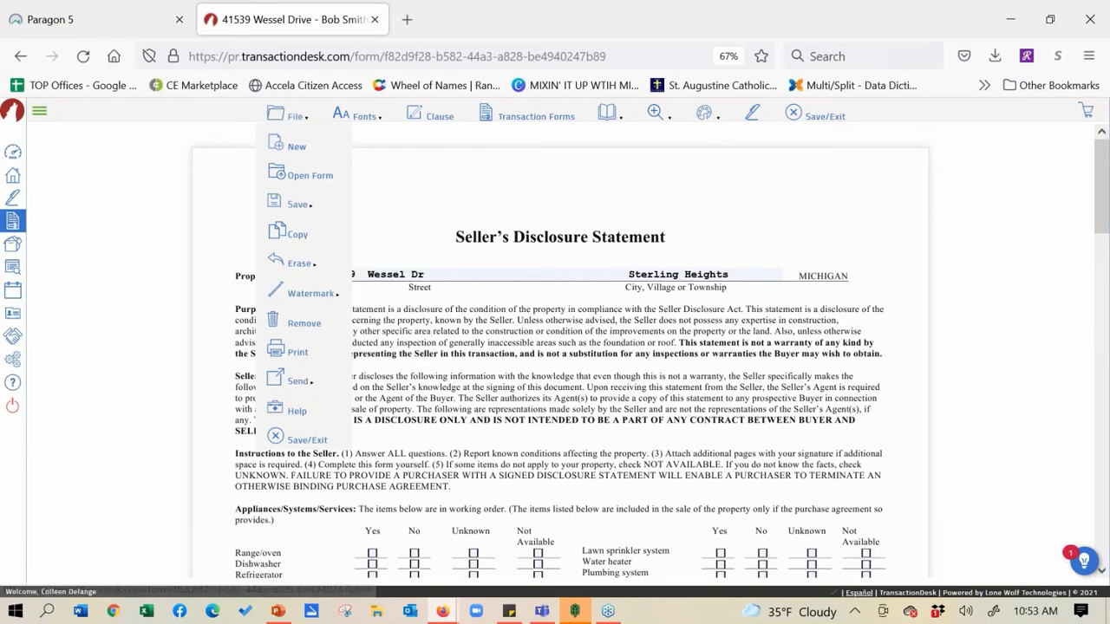
mouse_move(304, 386)
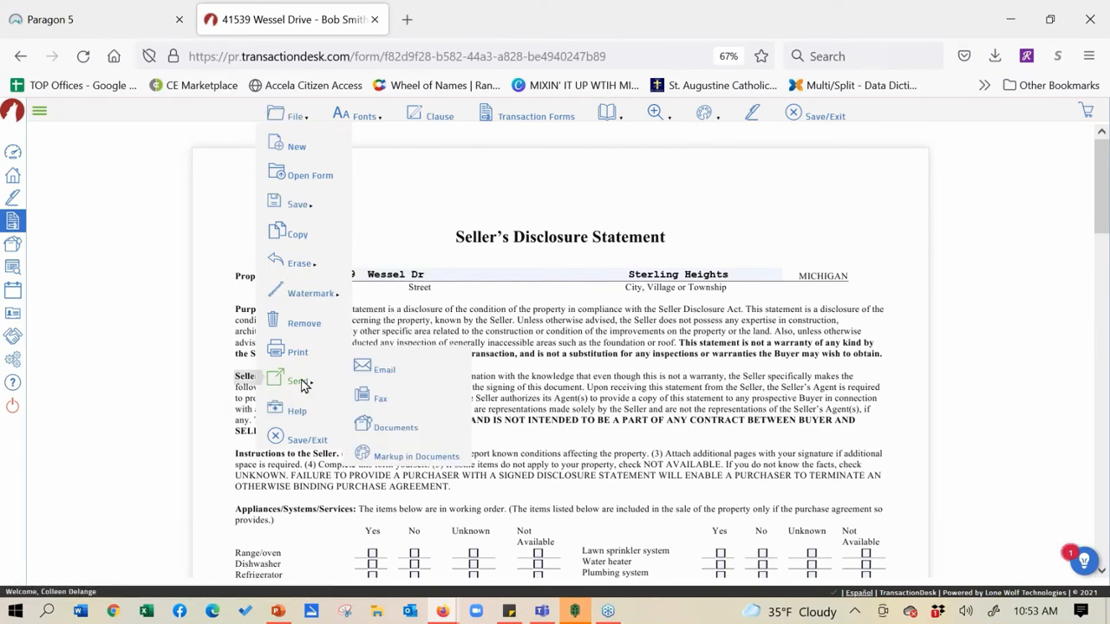
click(378, 371)
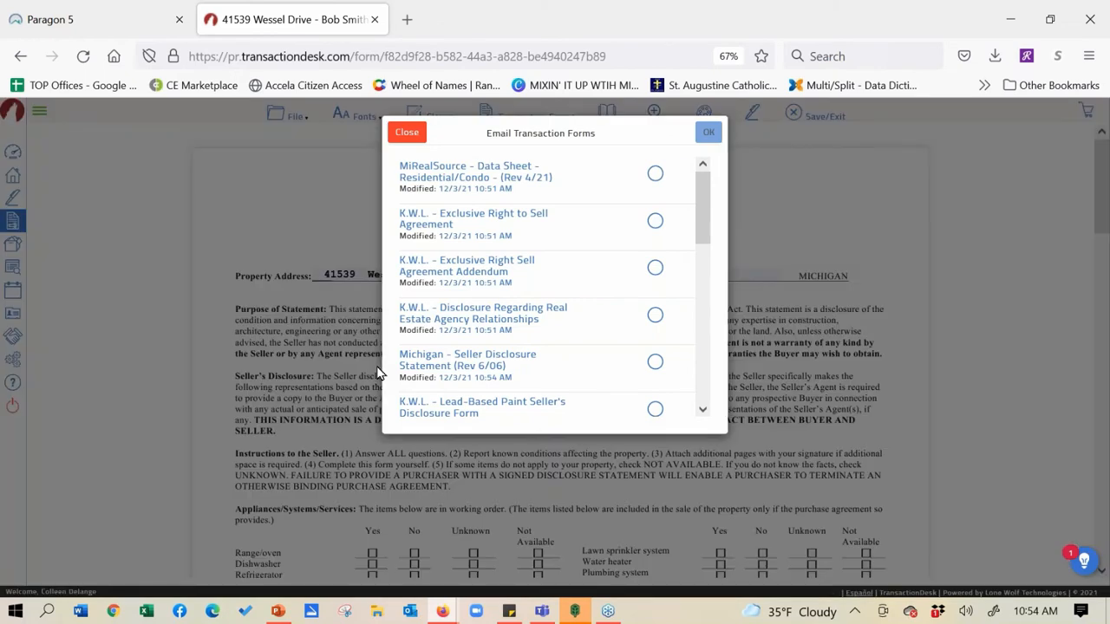
click(655, 362)
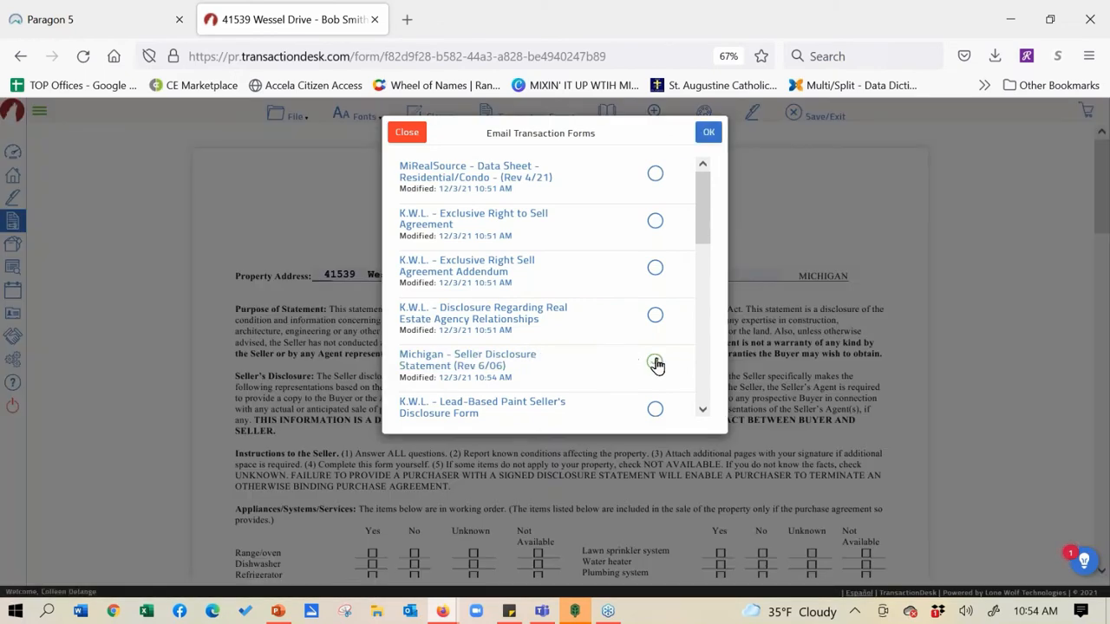
click(709, 134)
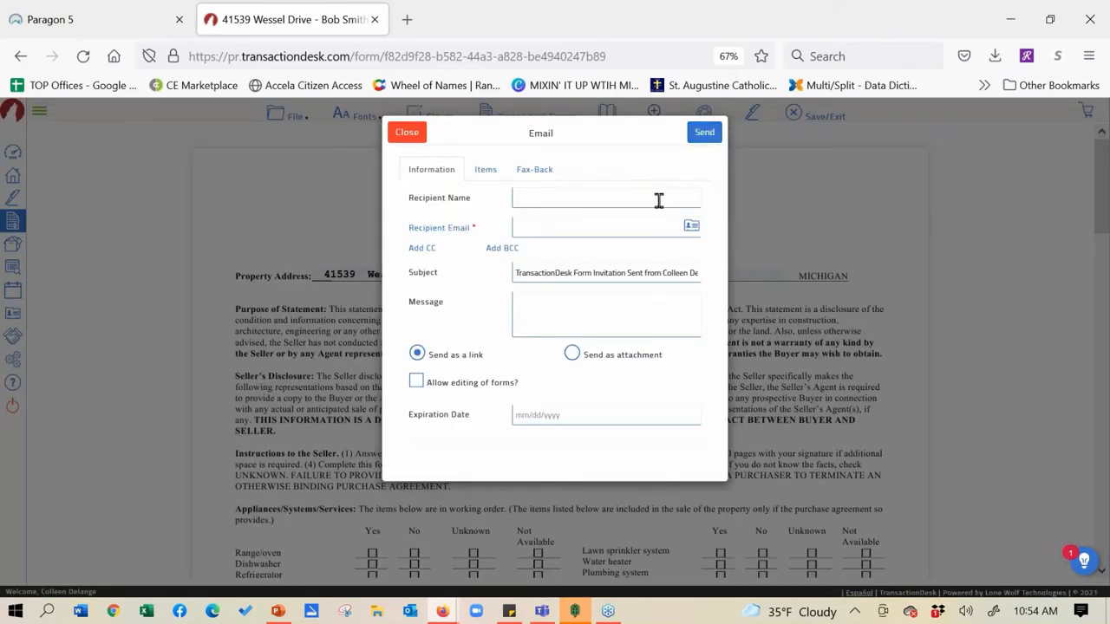
Enter the seller's name and e-mail address as recipient and change the subject to 'Looking'
click(659, 198)
text(Sall Seller)
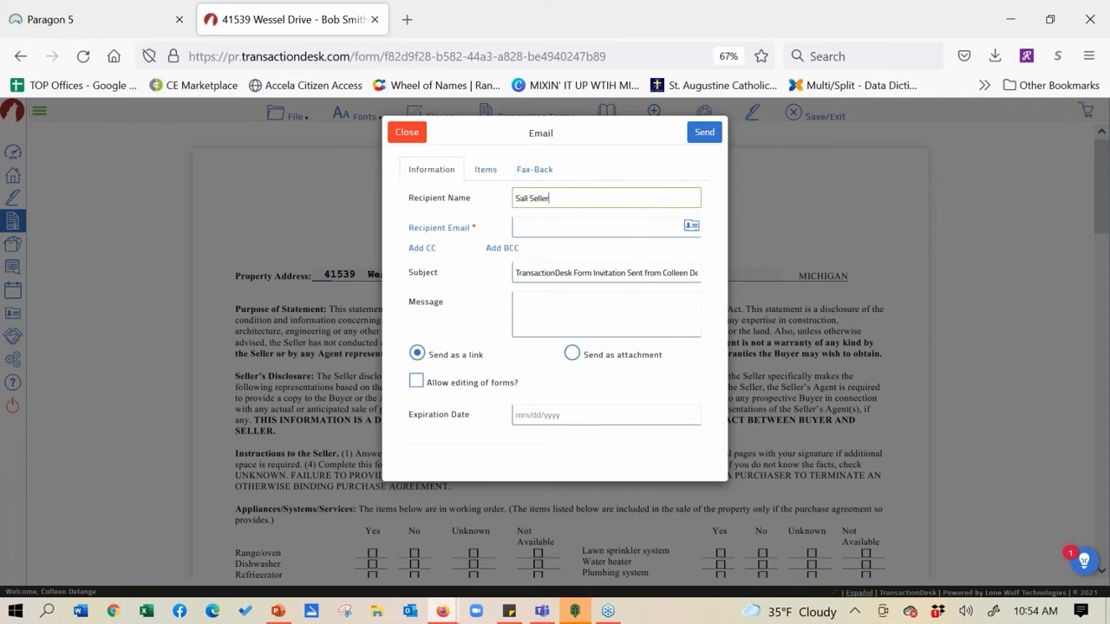
click(626, 227)
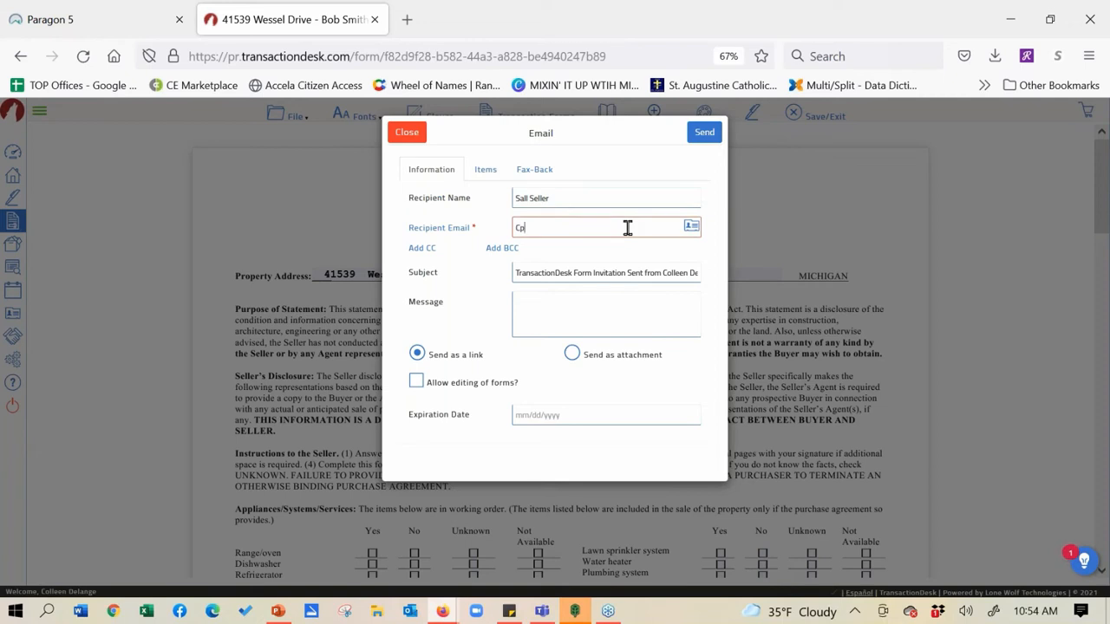
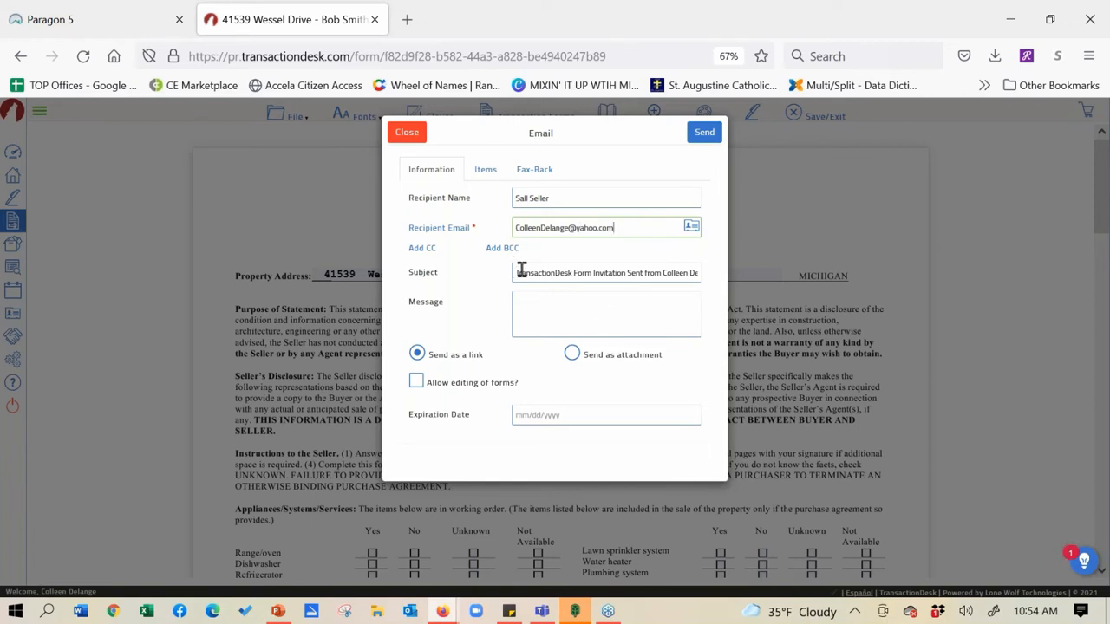
drag(521, 272, 716, 273)
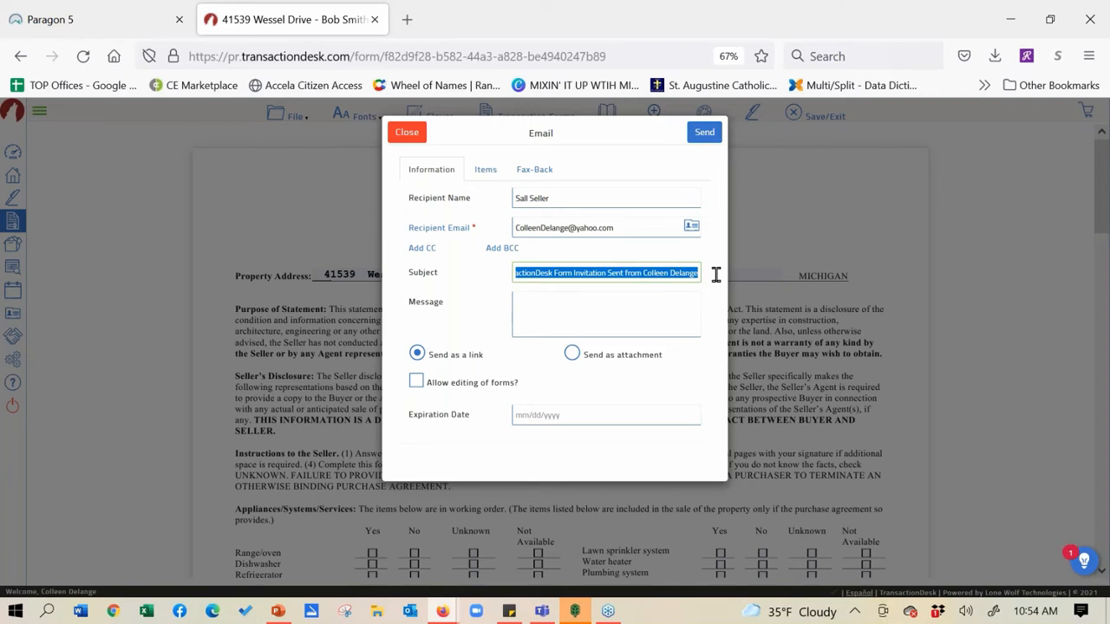
text(Looking)
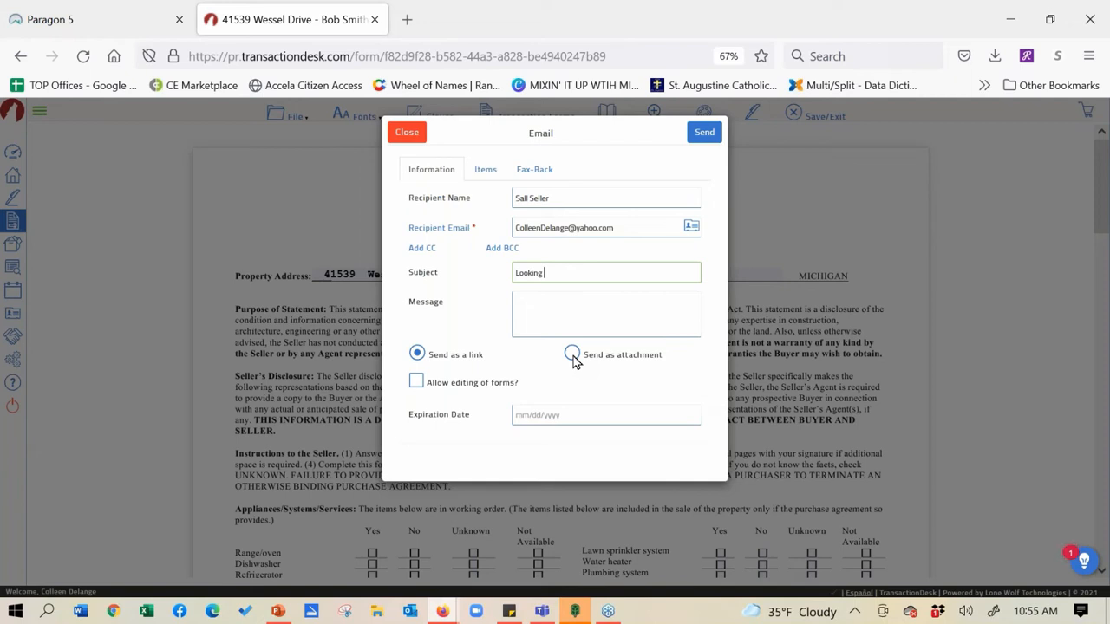
Allow form editing, set the expiration date to 12/04/2021, and send the email
click(413, 390)
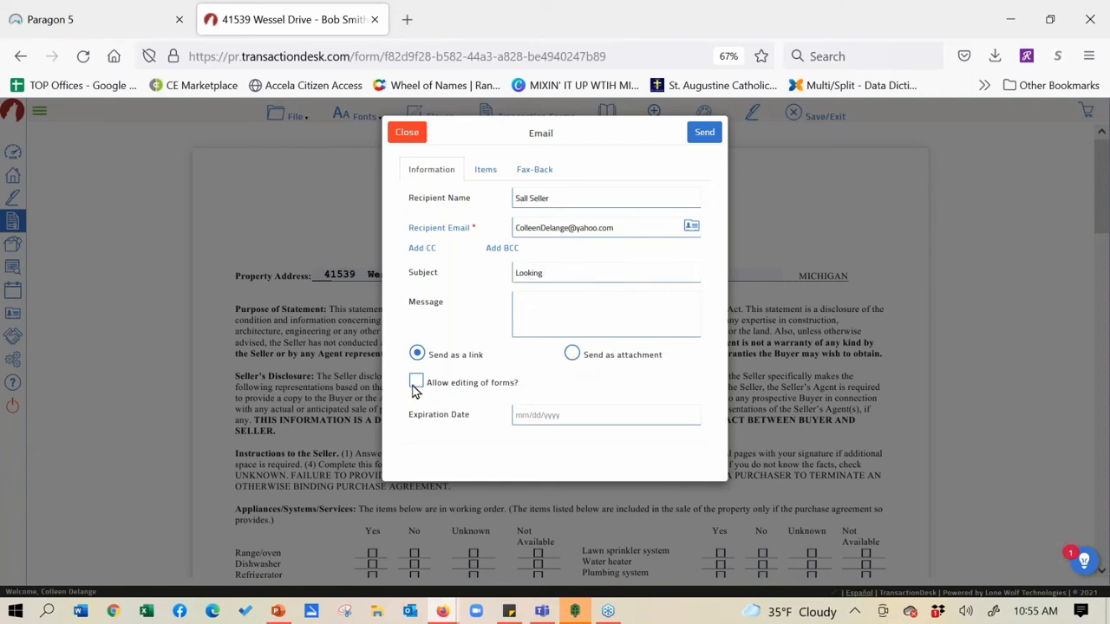
click(413, 389)
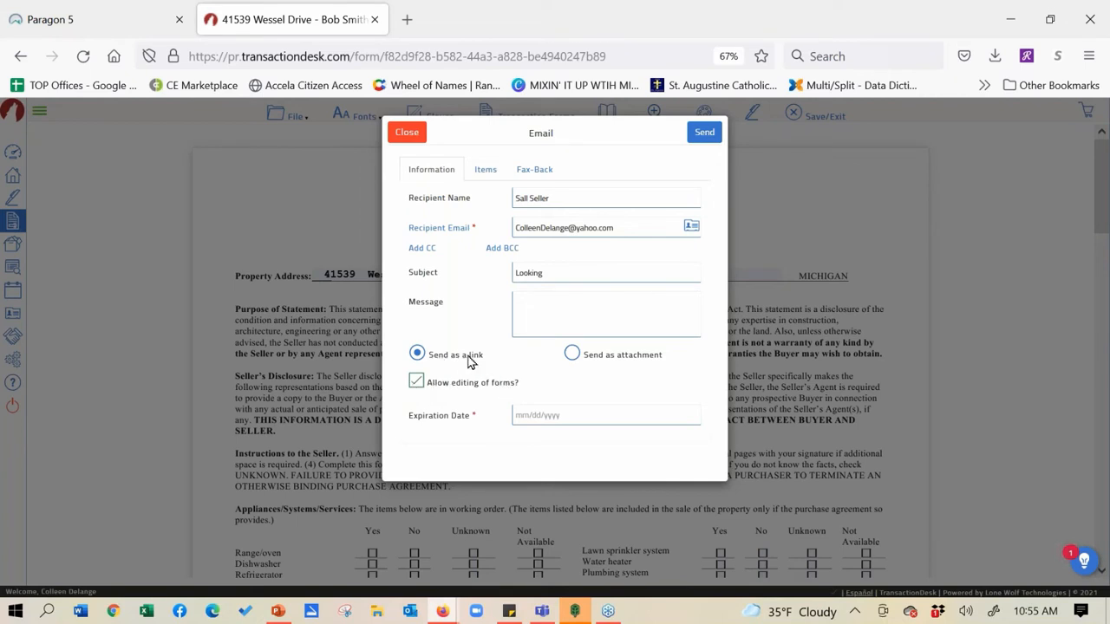
click(525, 415)
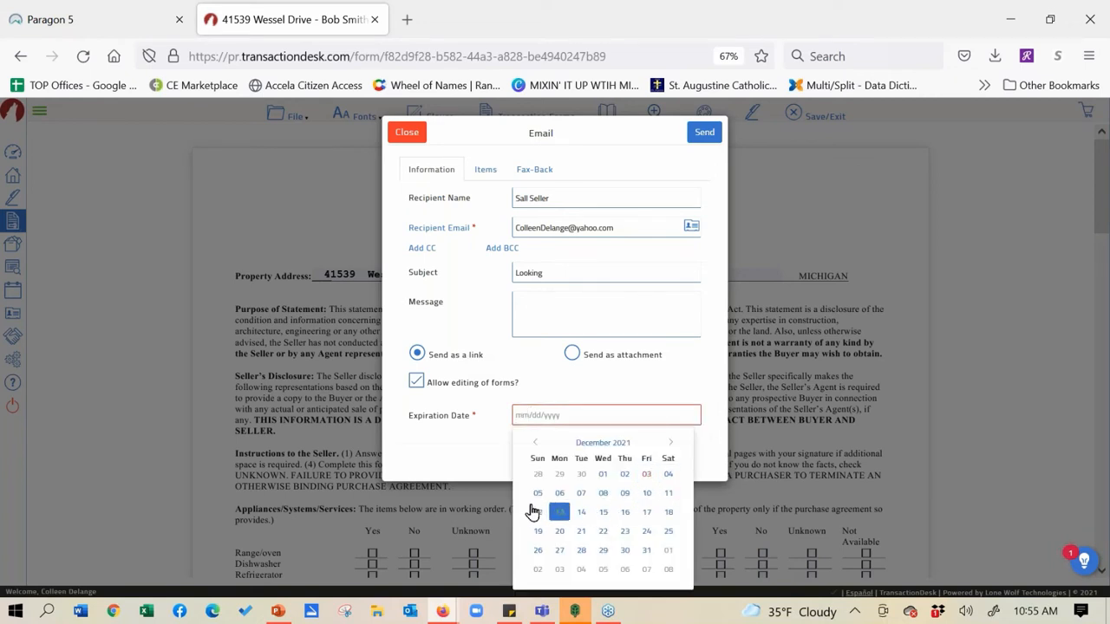
click(668, 474)
click(704, 133)
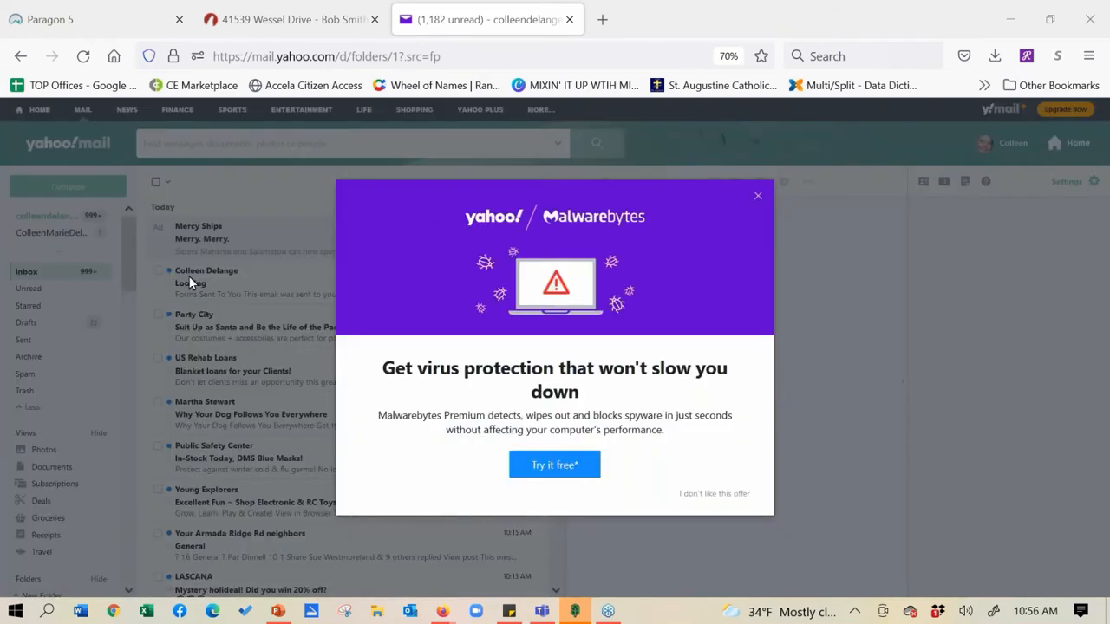
Dismiss the Malwarebytes popup, open the Looking email, and follow its Seller Disclosure Statement link
click(757, 201)
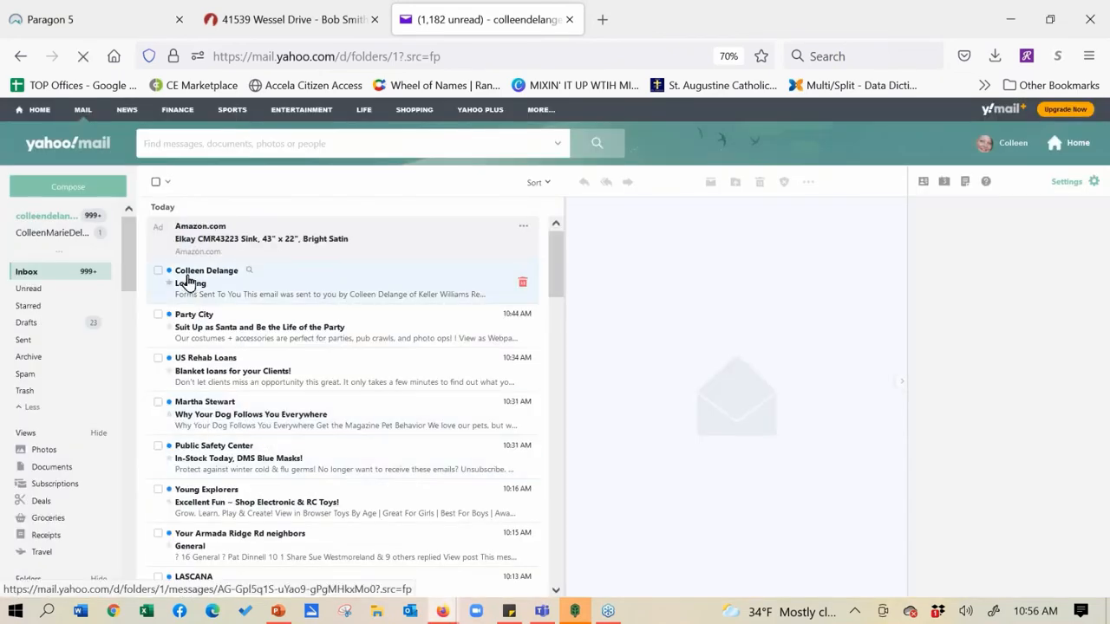
click(186, 282)
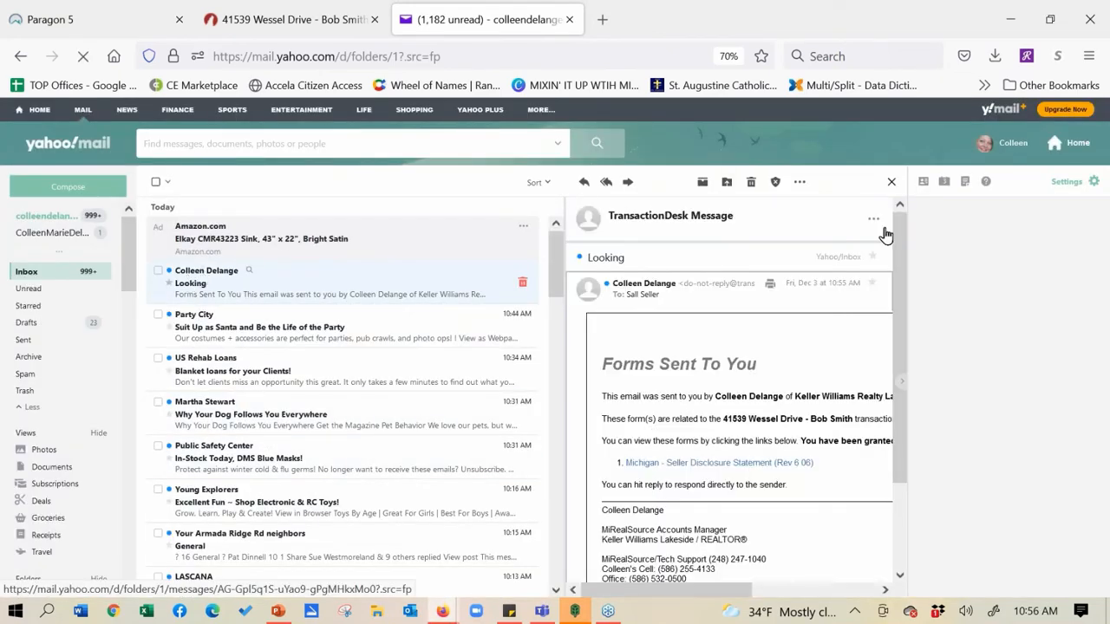
double_click(231, 281)
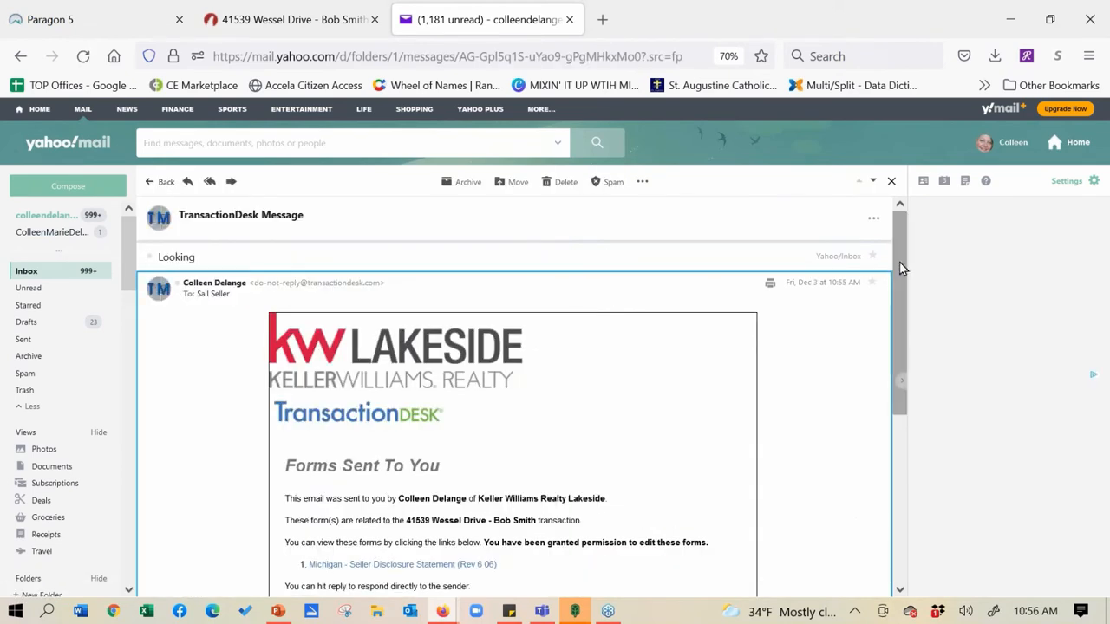
mouse_move(900, 268)
mouse_down()
mouse_move(904, 293)
mouse_move(901, 263)
mouse_up()
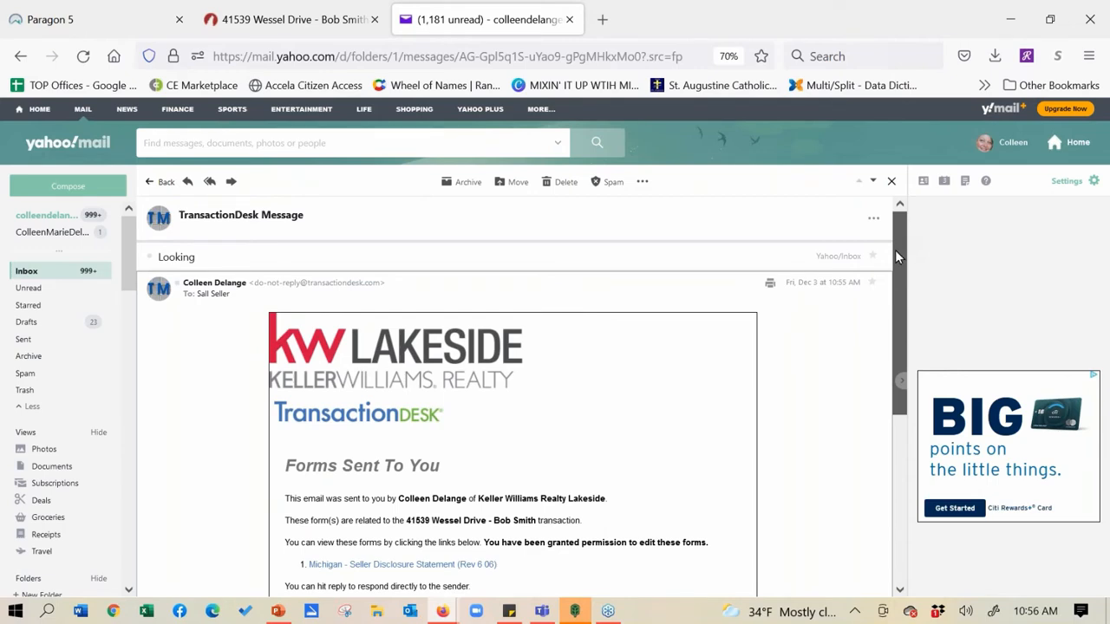
mouse_move(897, 256)
mouse_down()
mouse_move(928, 436)
mouse_move(910, 351)
mouse_up()
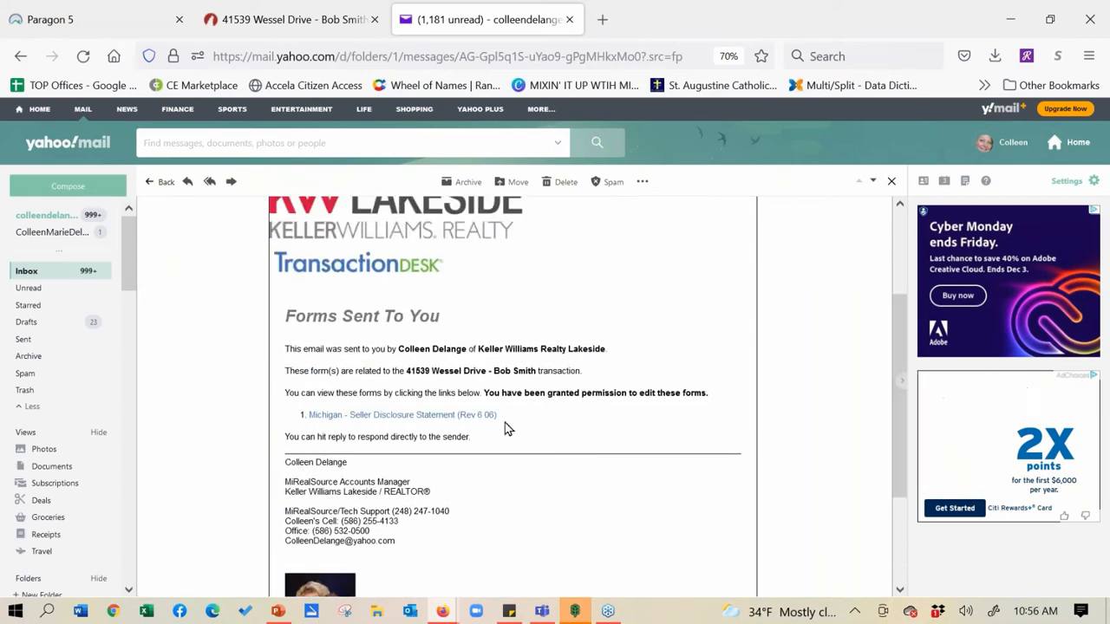
click(387, 415)
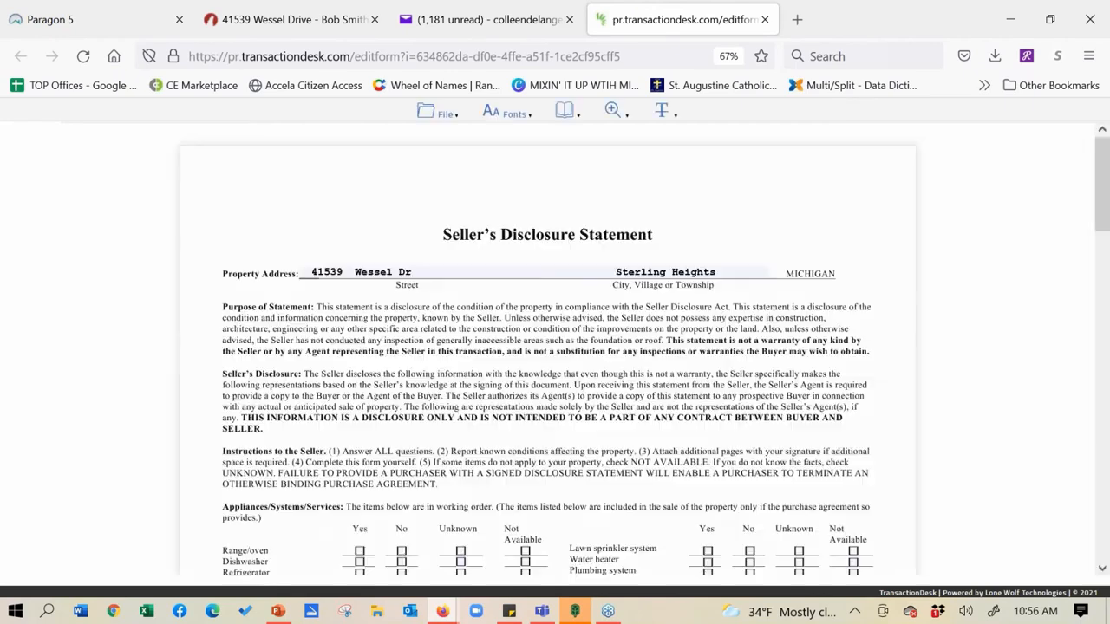
Mark Range/oven Yes and Dishwasher No, and type 'jdewnklwmcklew' on the Explanations line
click(439, 117)
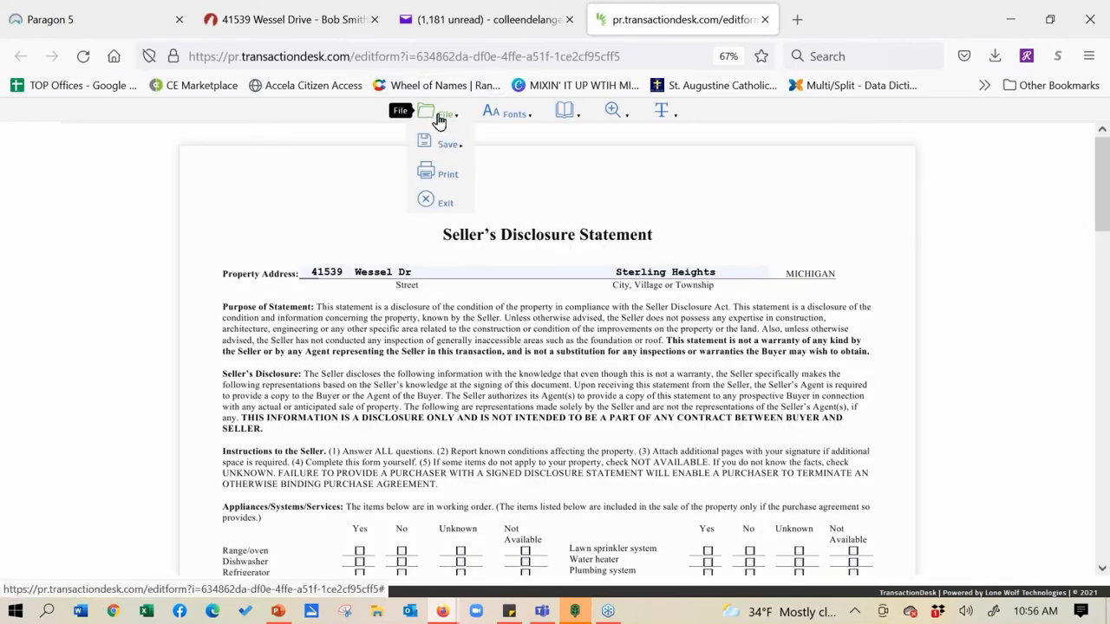
click(359, 551)
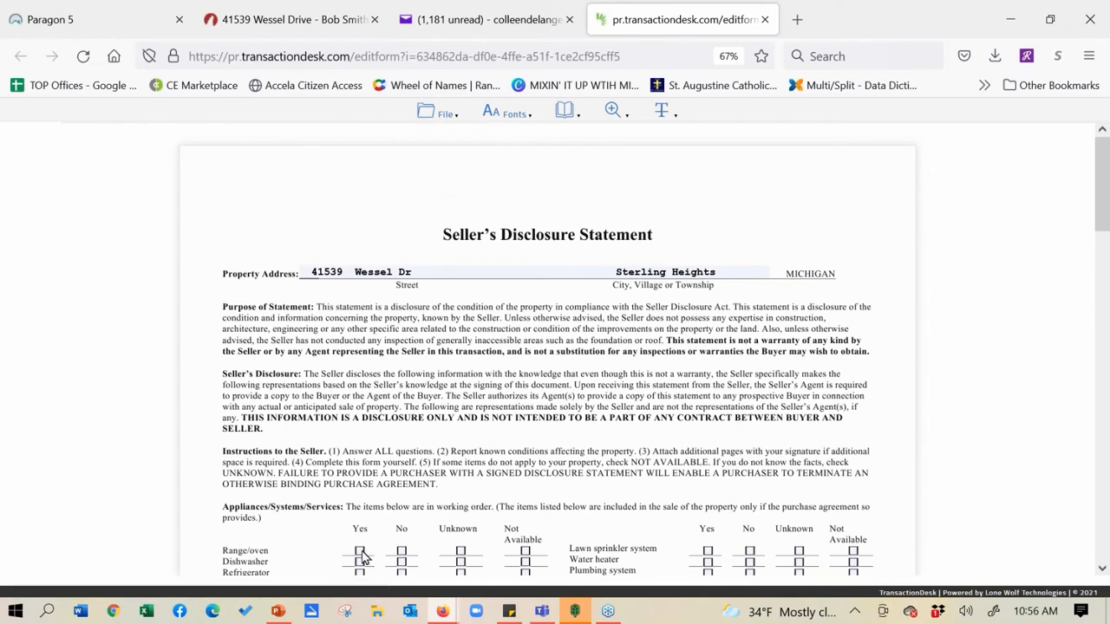
click(403, 564)
scroll(382, 188, down, 5)
scroll(383, 189, down, 4)
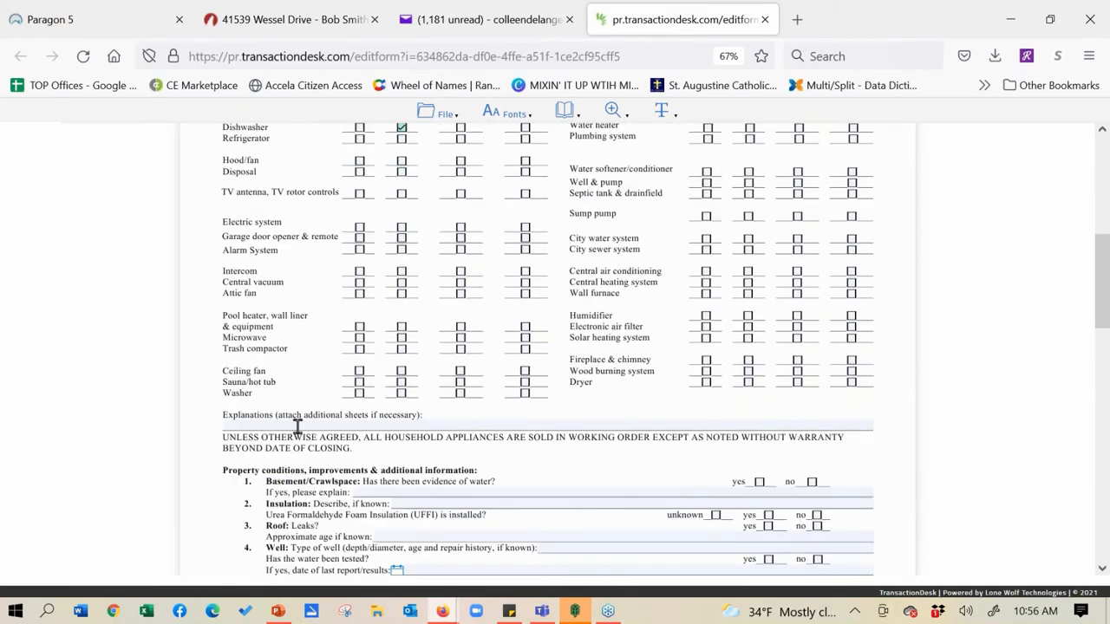
click(296, 425)
text(jdewnklwmcklew)
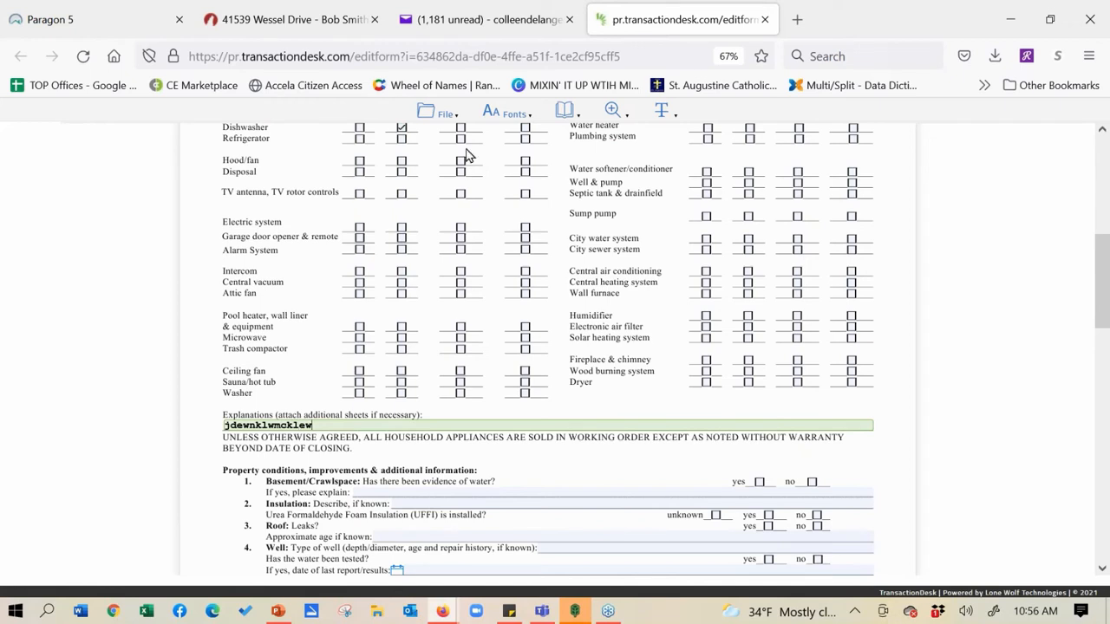
Save the seller's edits to the disclosure form via File > Save
click(443, 114)
mouse_move(446, 145)
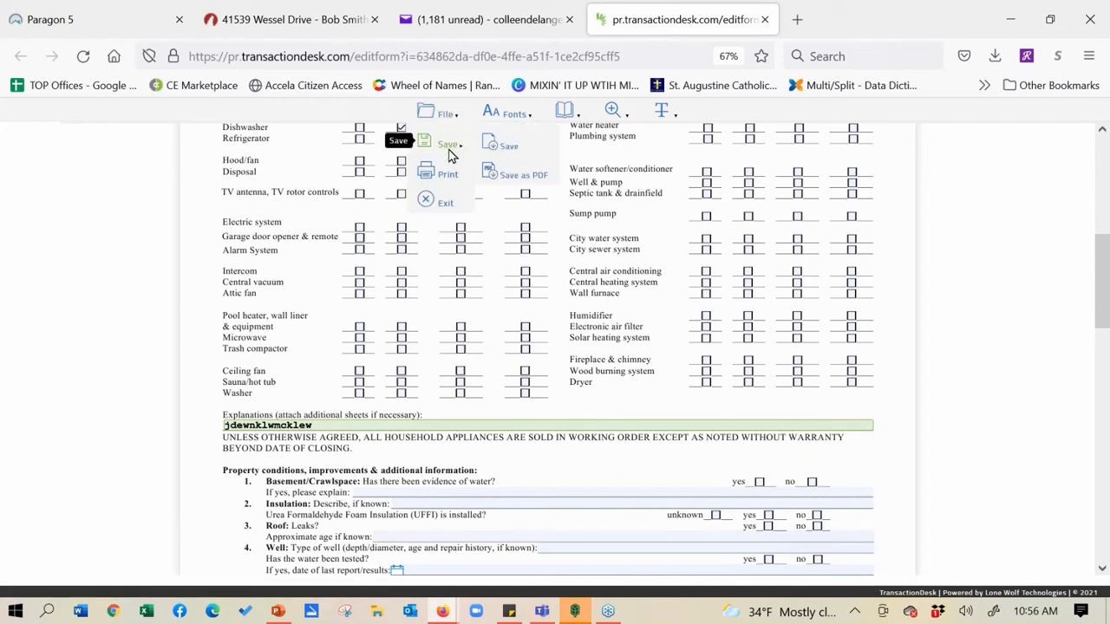
click(498, 150)
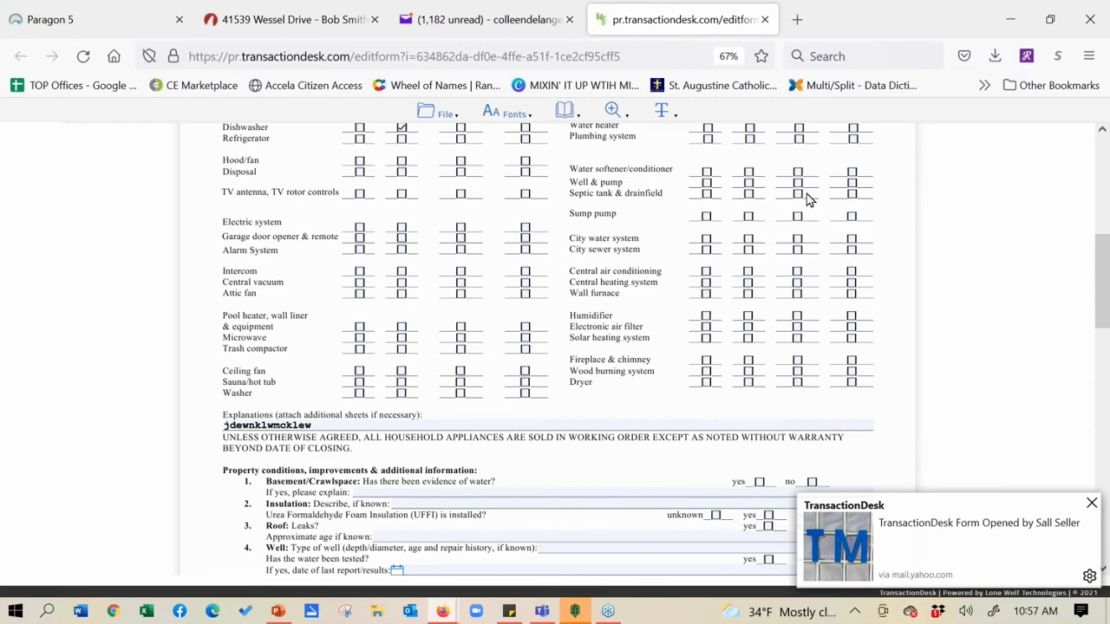
Back in the Wessel Drive transaction, open the MiRealSource Data Sheet and start Upload Listing
click(319, 24)
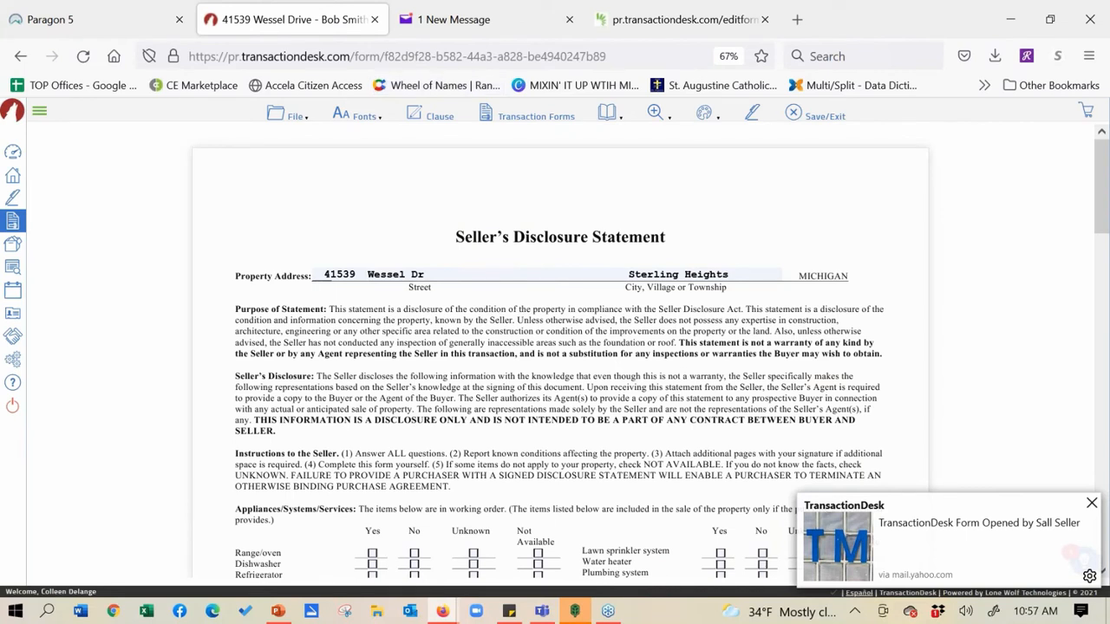
click(1091, 503)
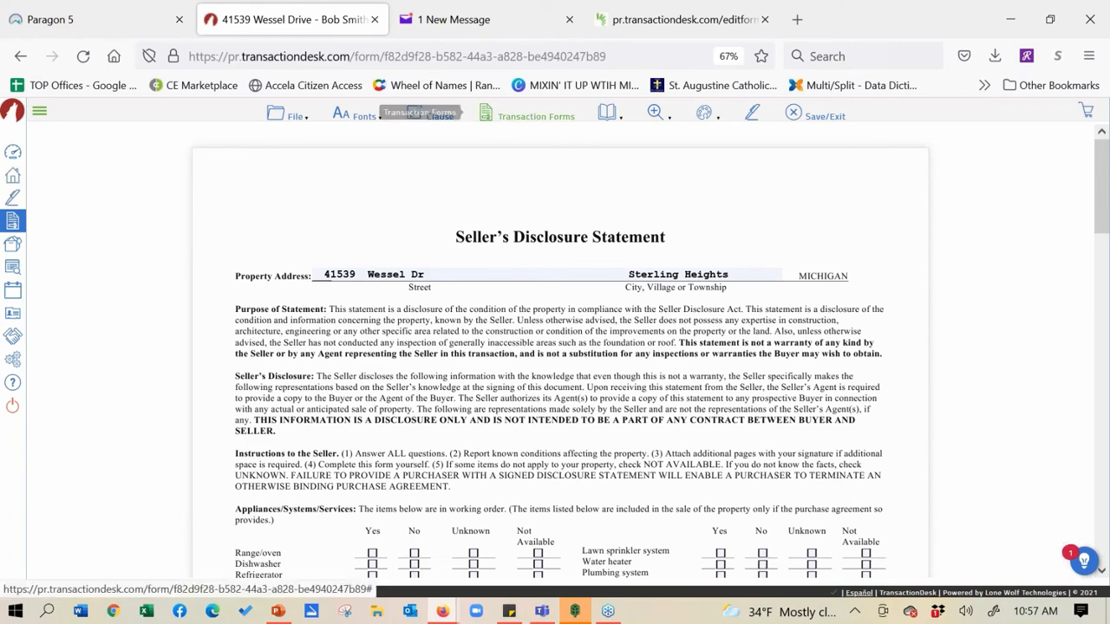
click(499, 115)
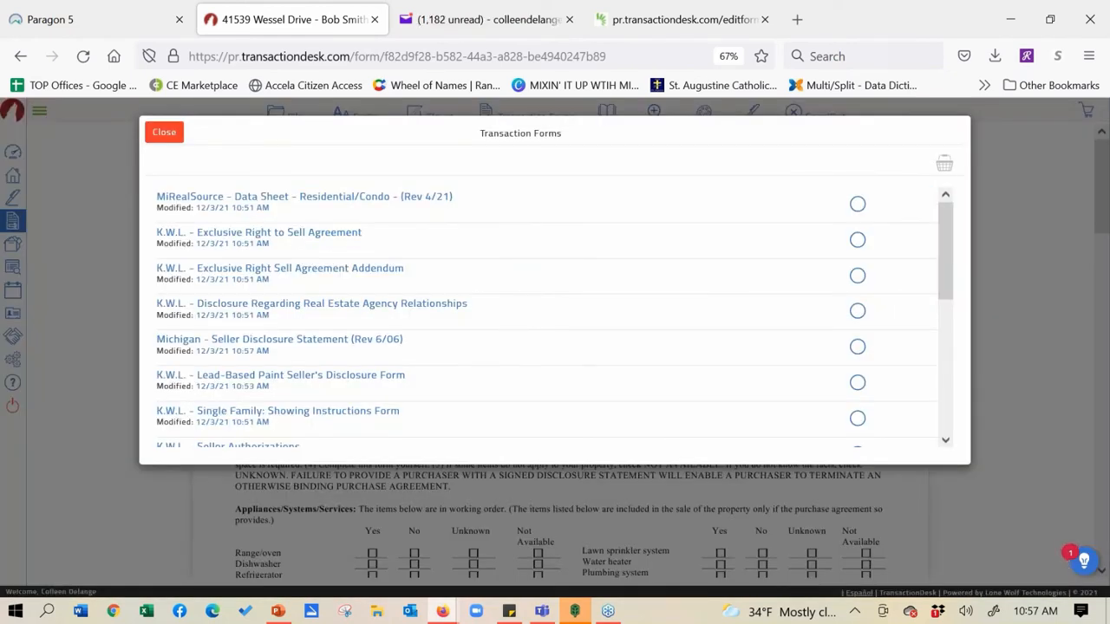
click(342, 203)
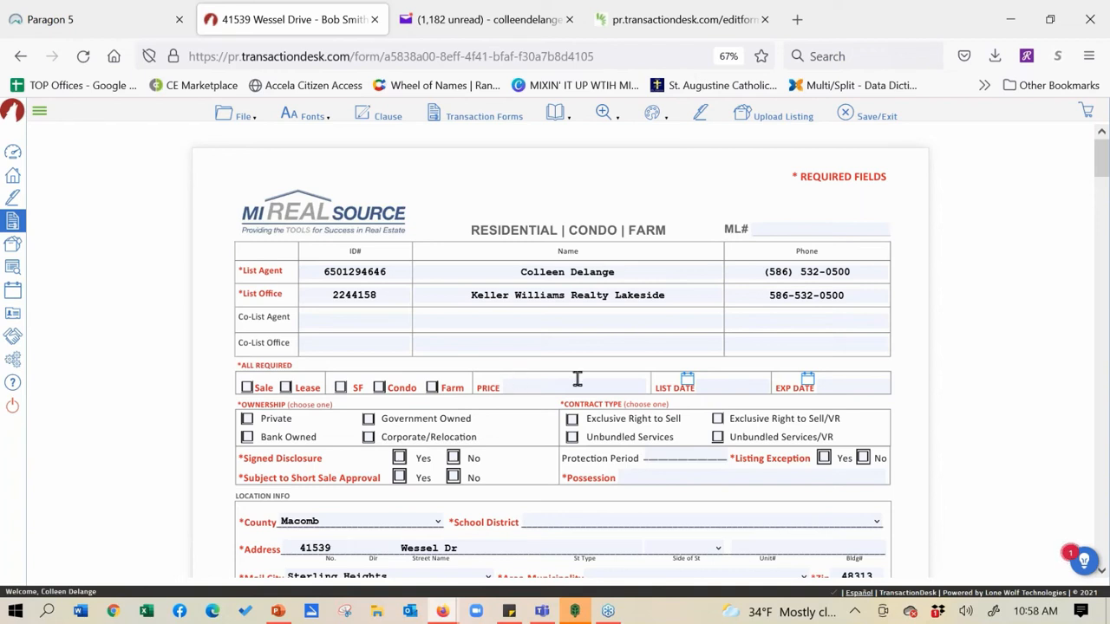
click(773, 118)
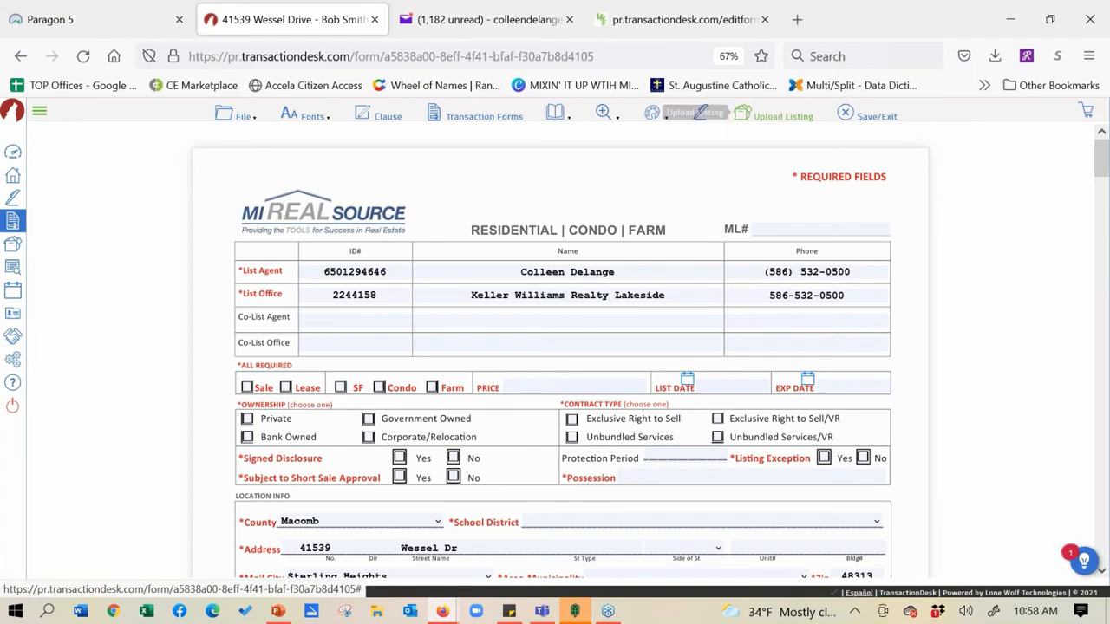
click(97, 25)
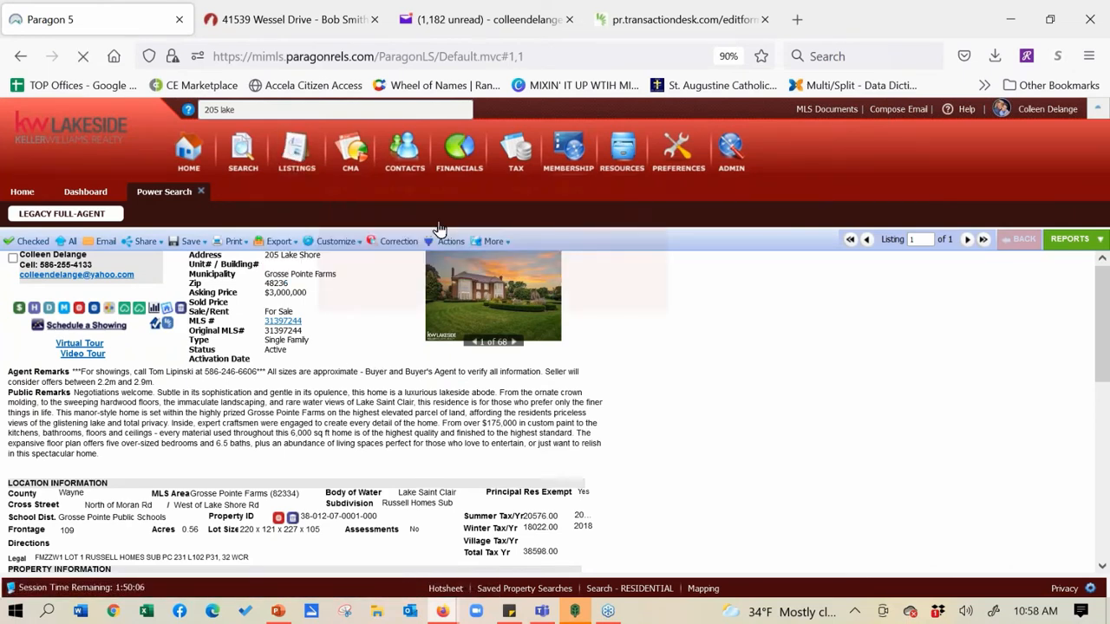
mouse_move(270, 169)
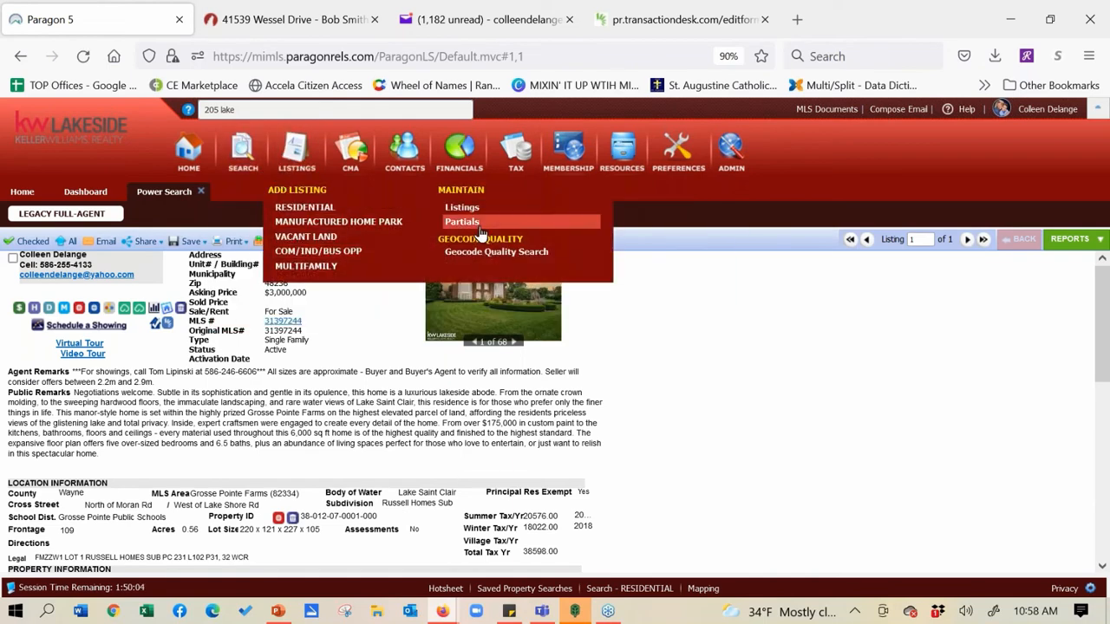
click(462, 222)
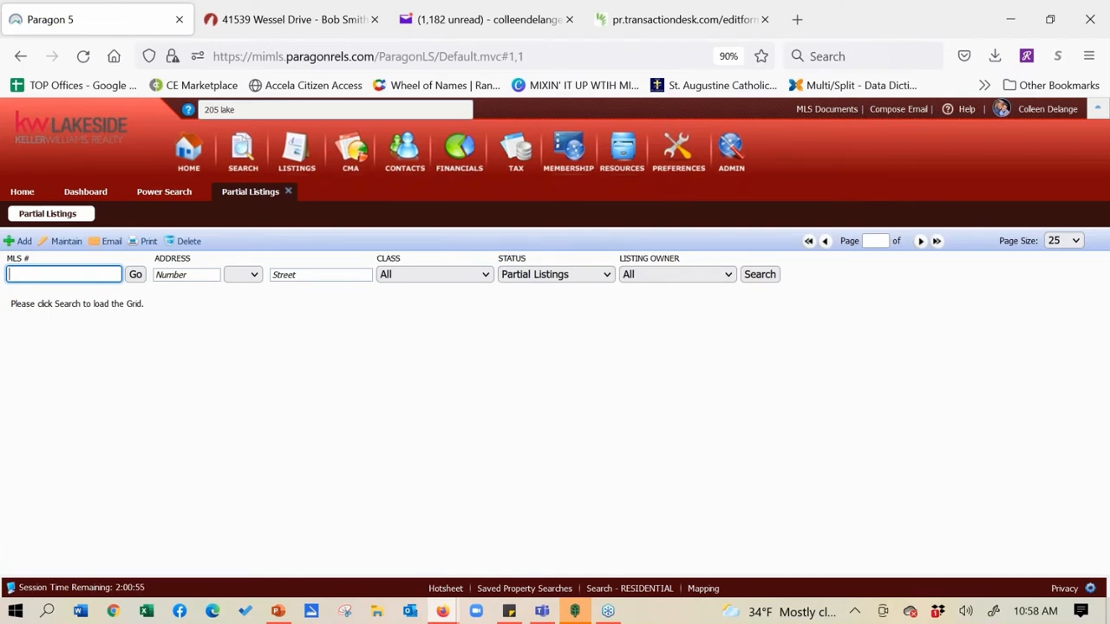
click(648, 275)
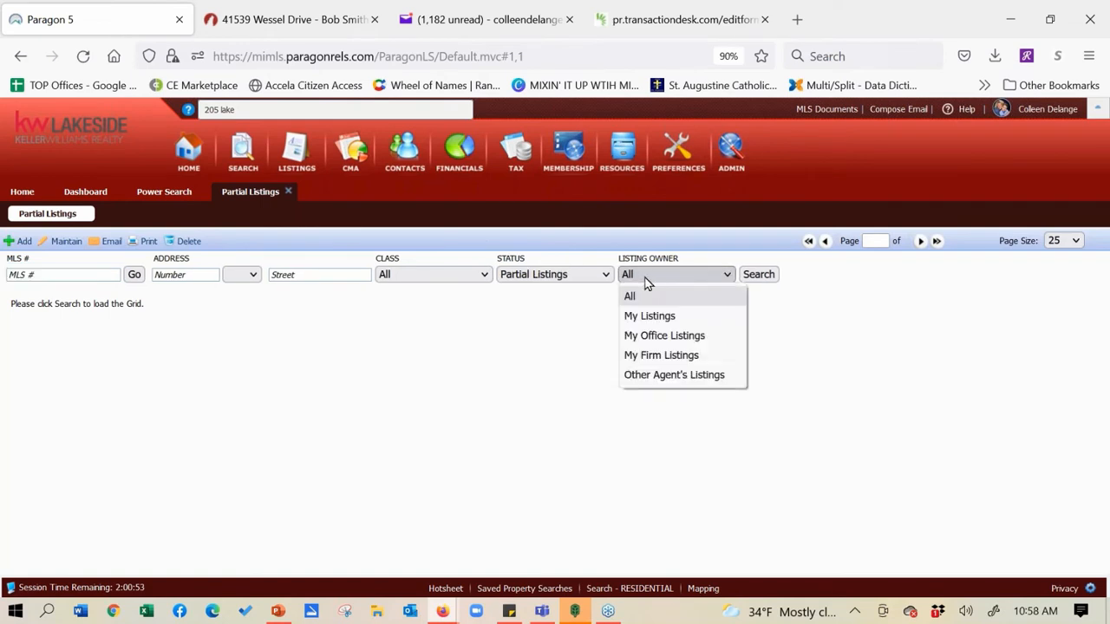
click(655, 337)
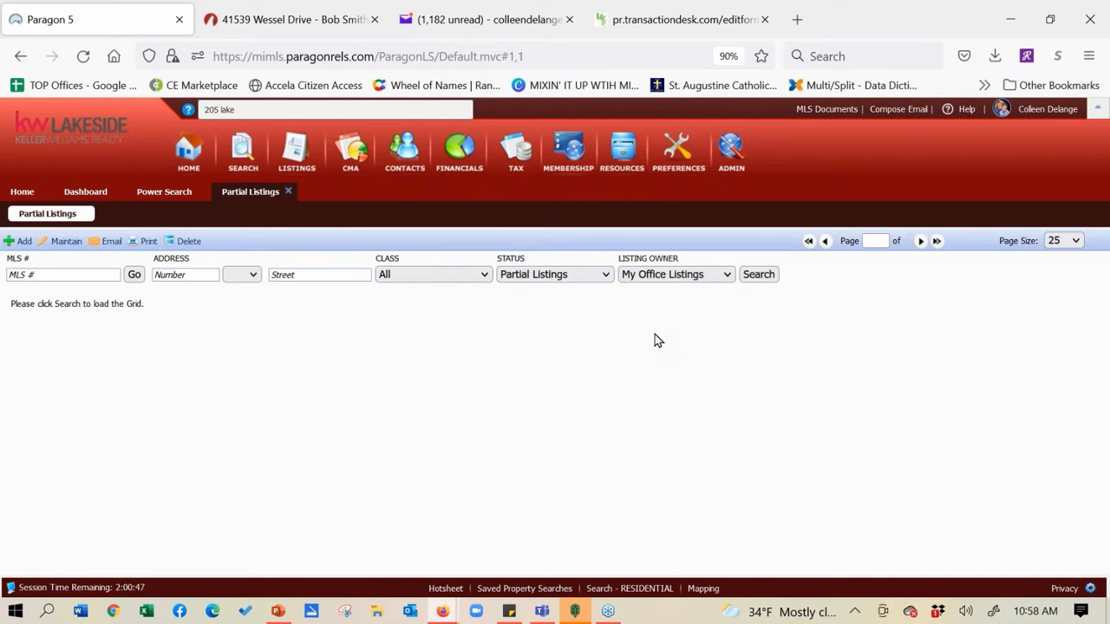
click(763, 277)
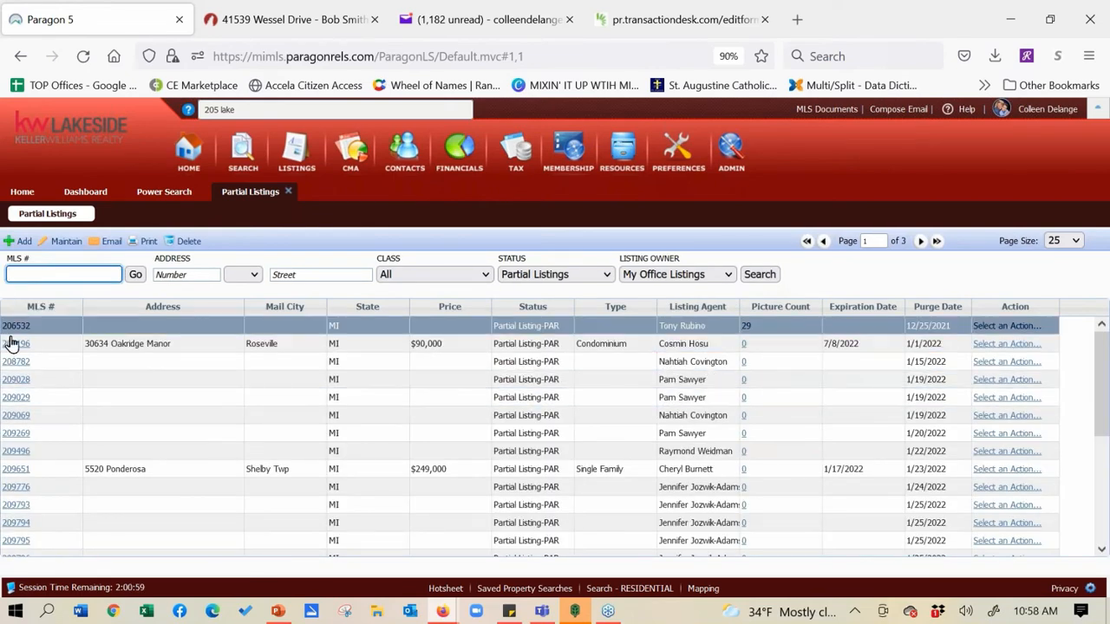
click(14, 345)
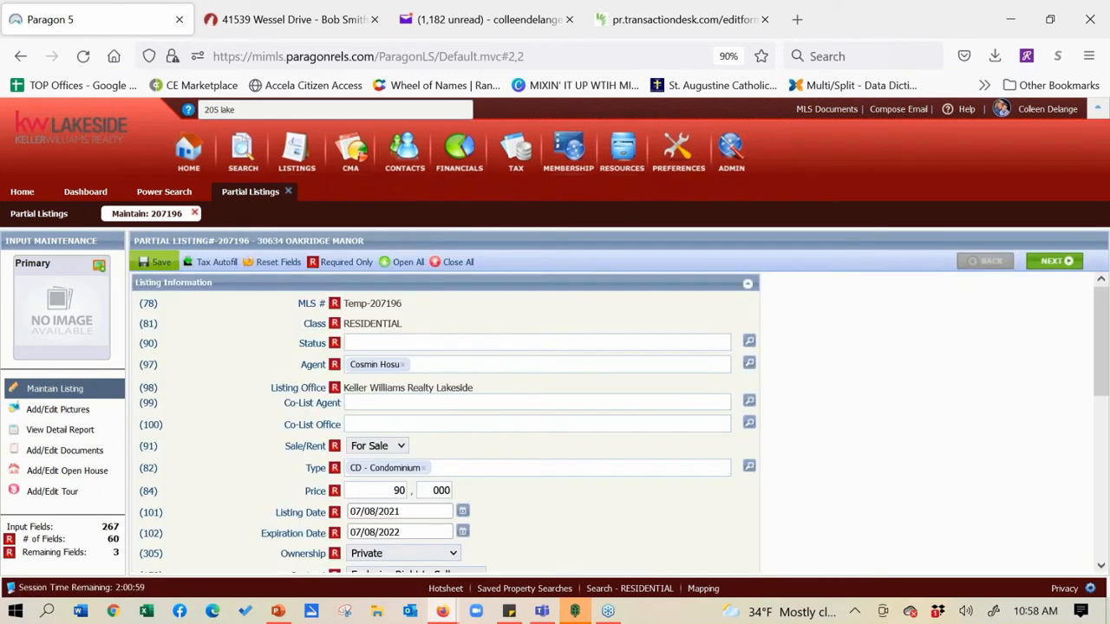
mouse_move(141, 270)
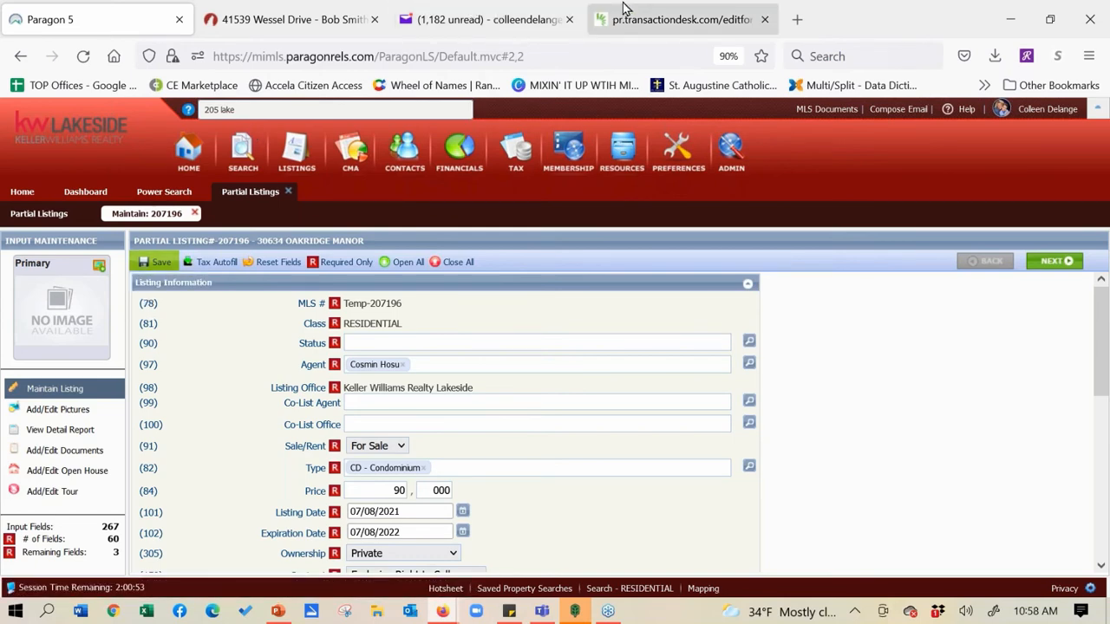
click(644, 23)
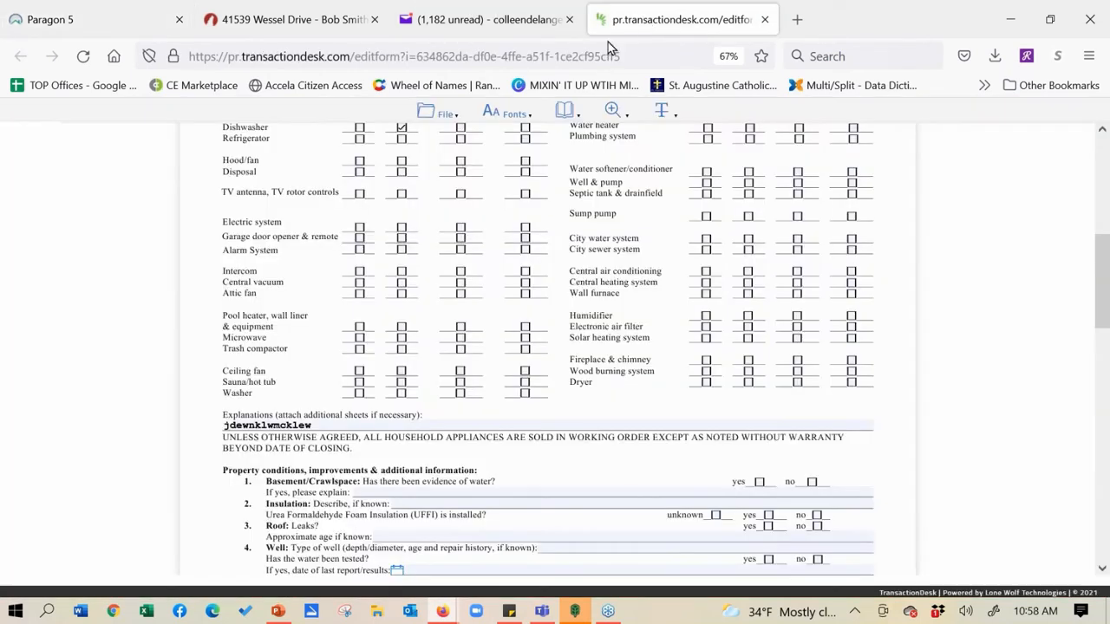
click(299, 19)
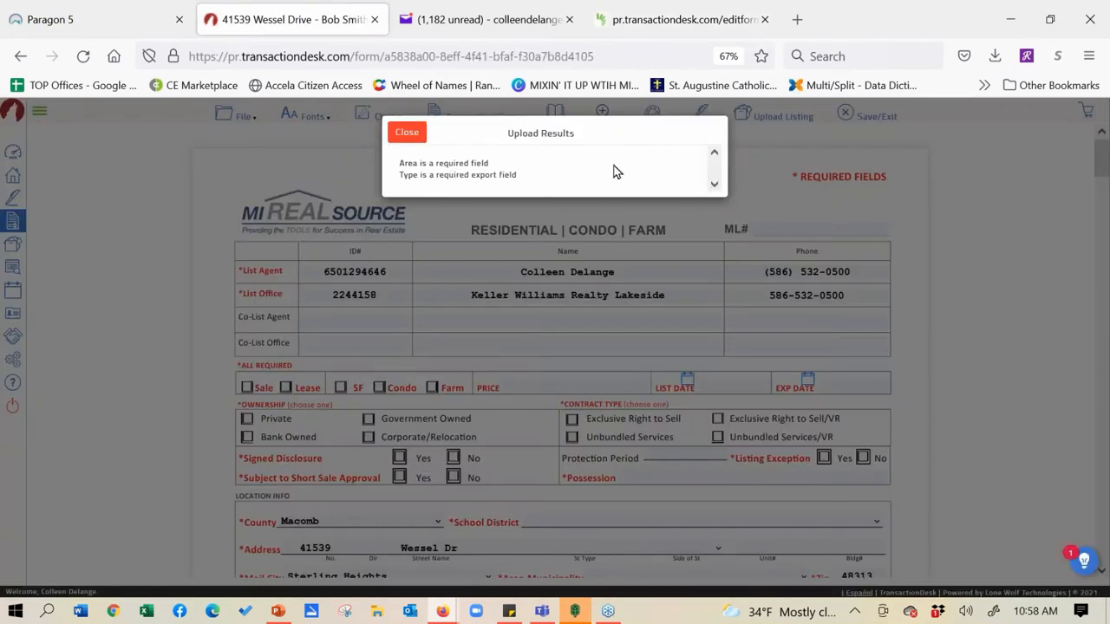
click(411, 145)
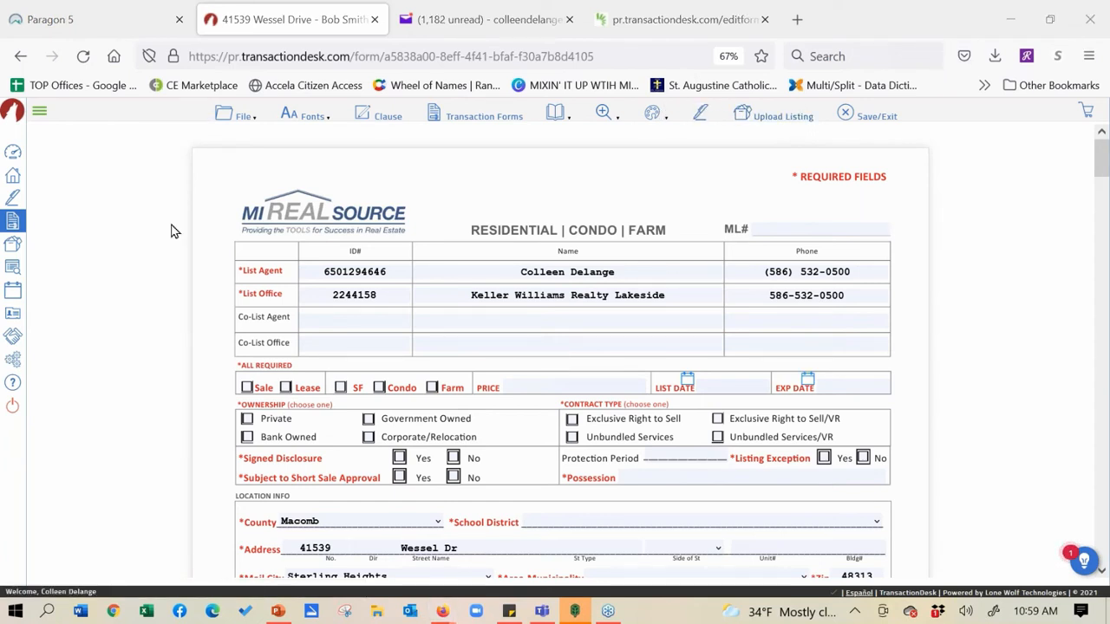
click(13, 179)
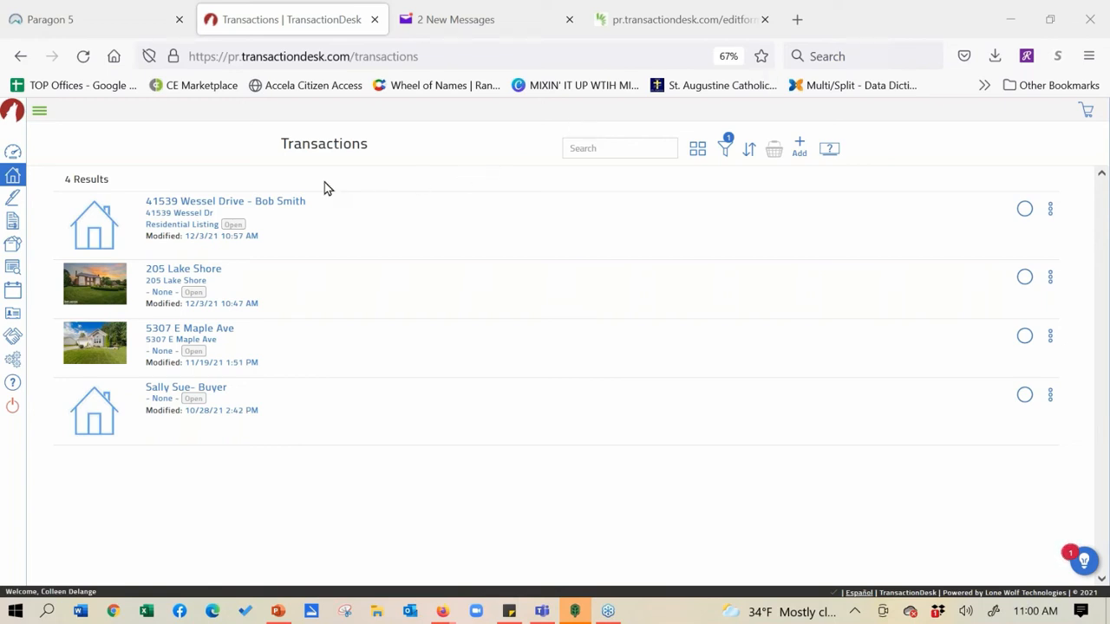
click(228, 205)
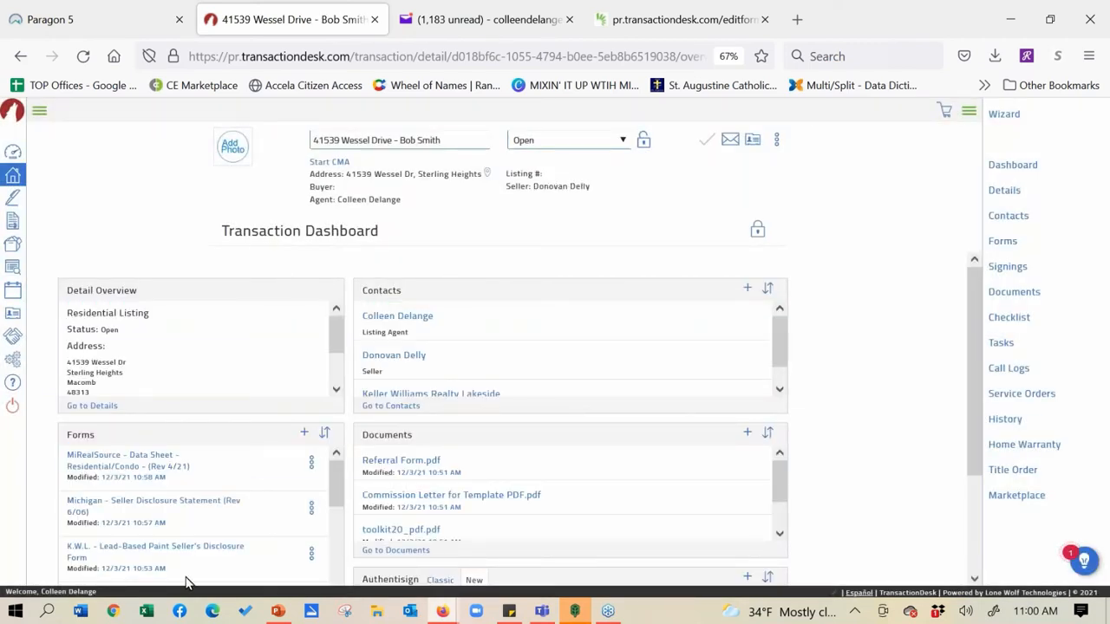
Open the Michigan Seller Disclosure Statement and choose File > Send > Email
click(149, 505)
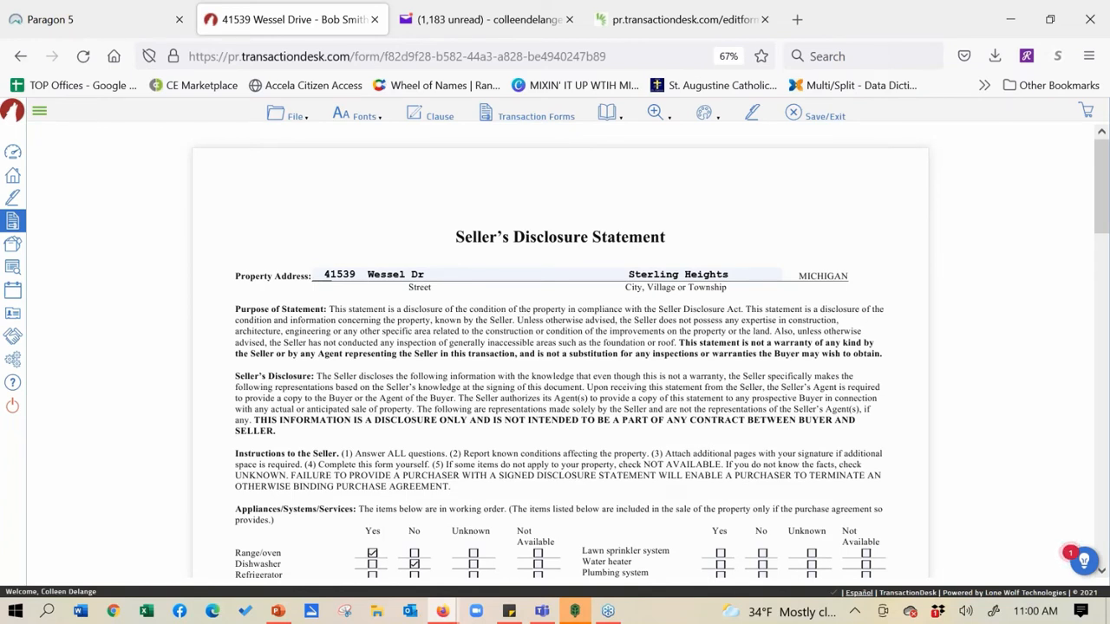
click(276, 124)
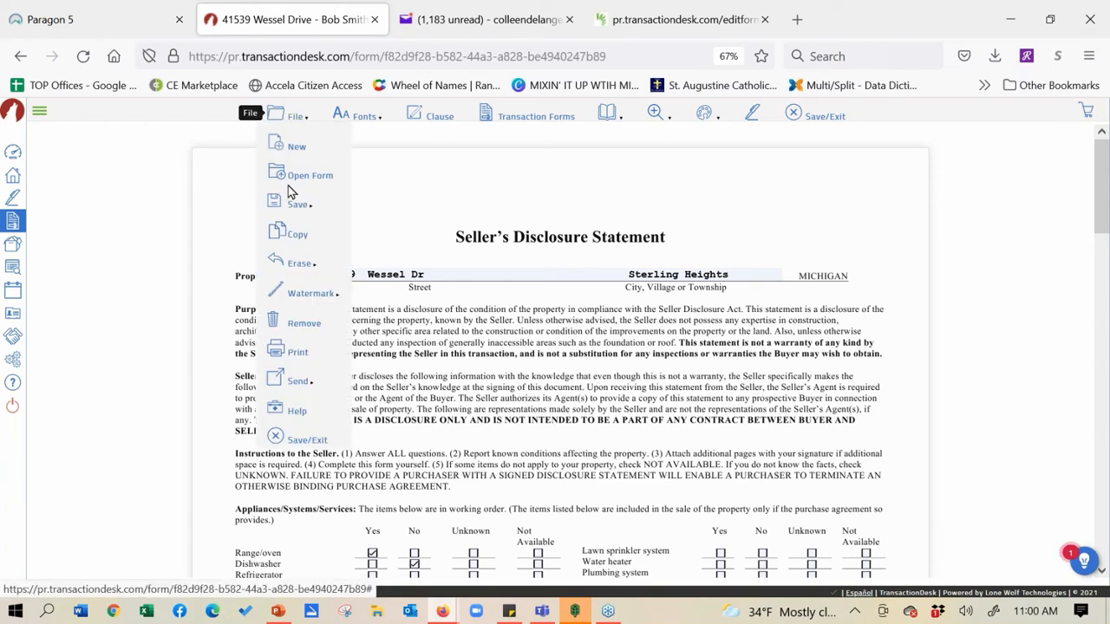
mouse_move(290, 386)
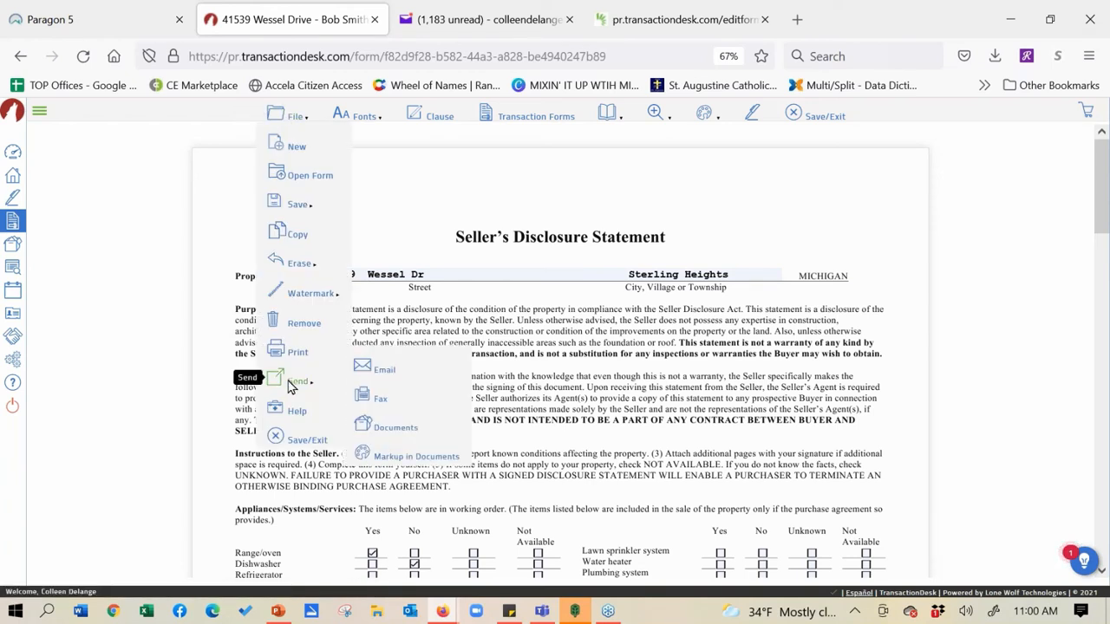
click(381, 371)
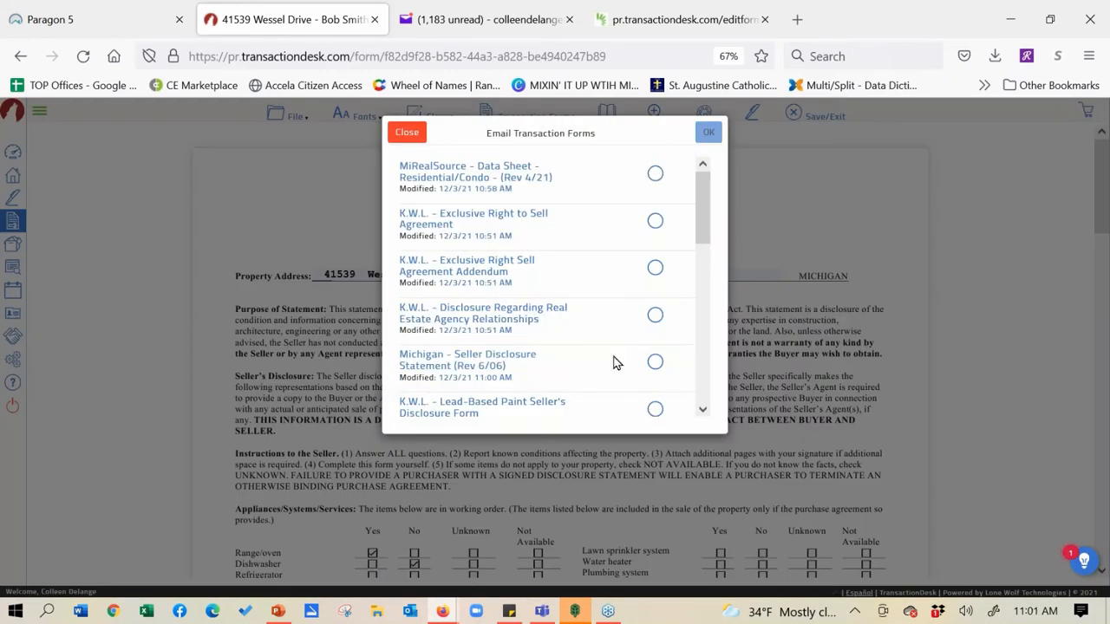
Select the Seller Disclosure form and address the email with the seller's name and e-mail address
click(655, 364)
click(708, 135)
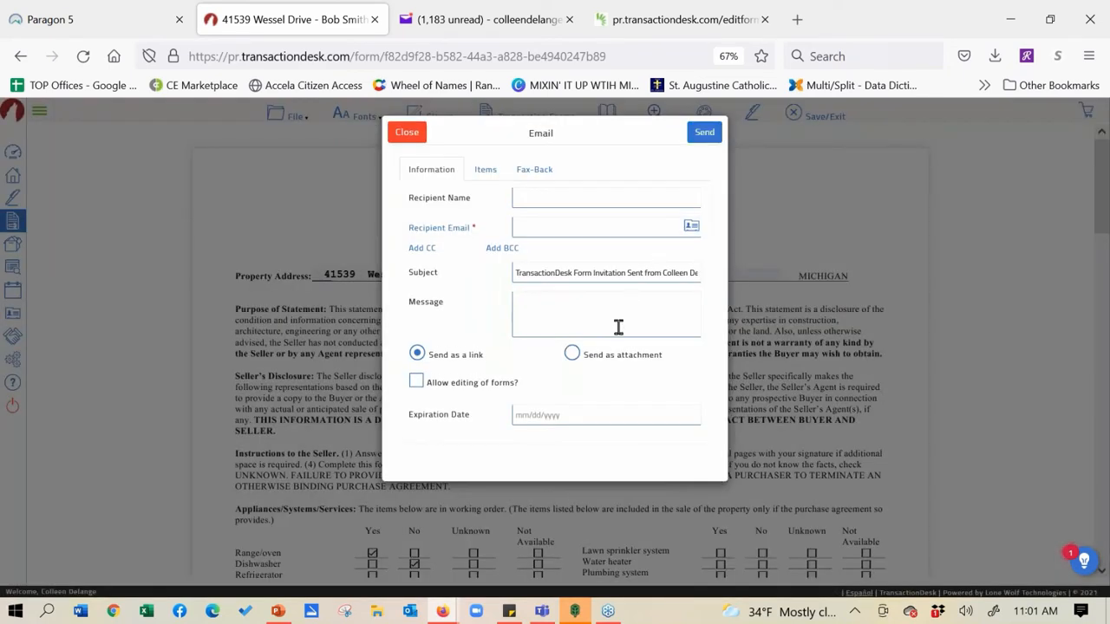
click(576, 193)
text(Sally Selle)
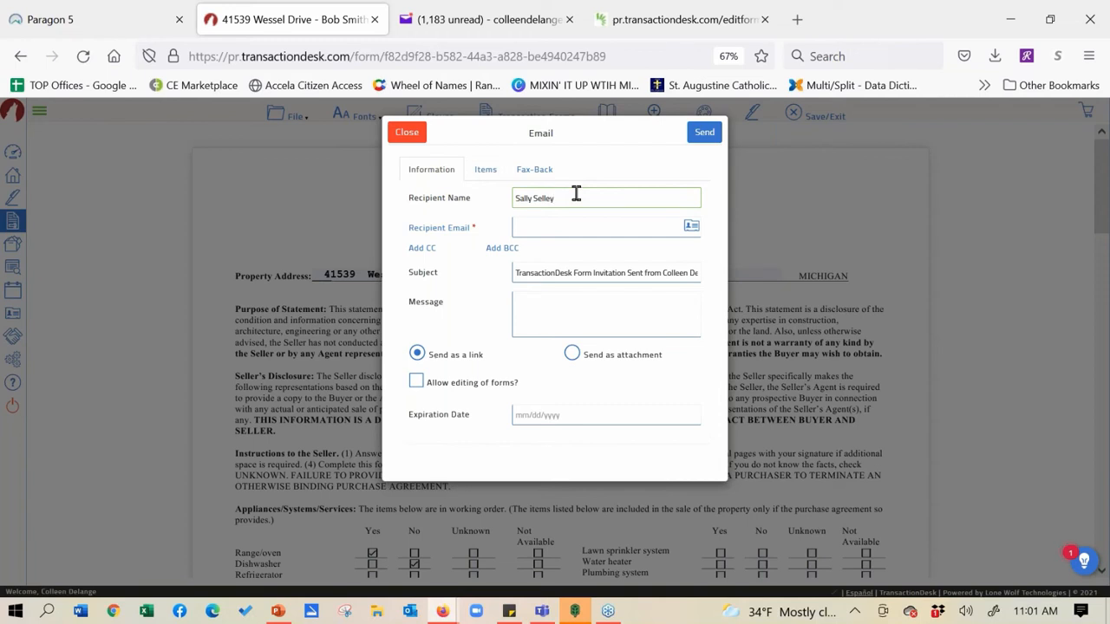
text(r)
click(552, 230)
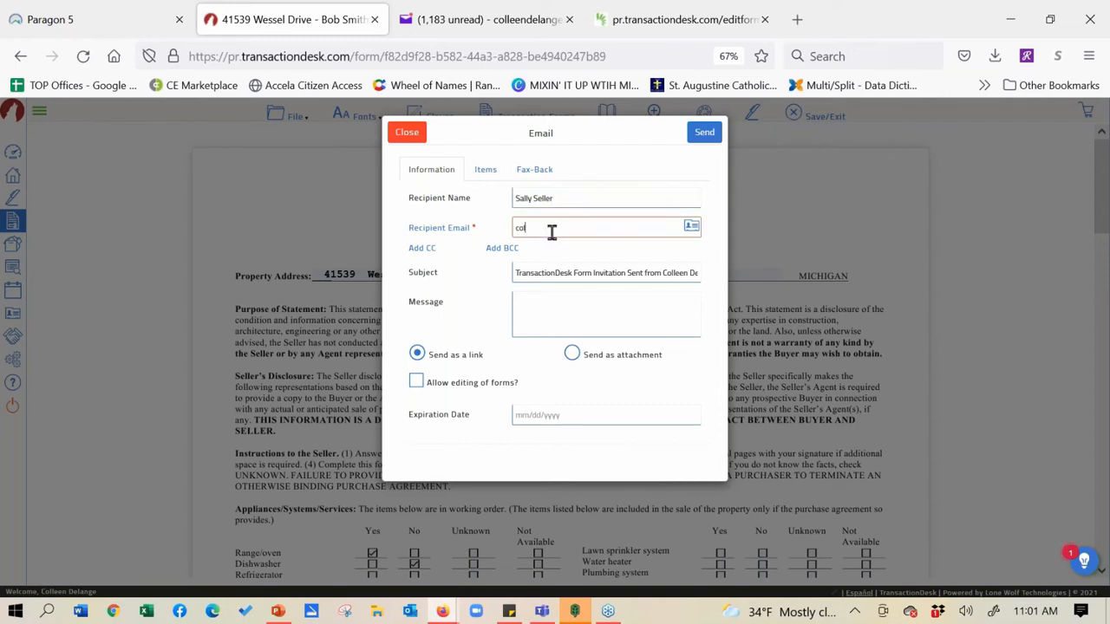
Set subject 'Appoin', allow editing, set expiration 12/04/2021, and send the email
key(Tab)
text(T)
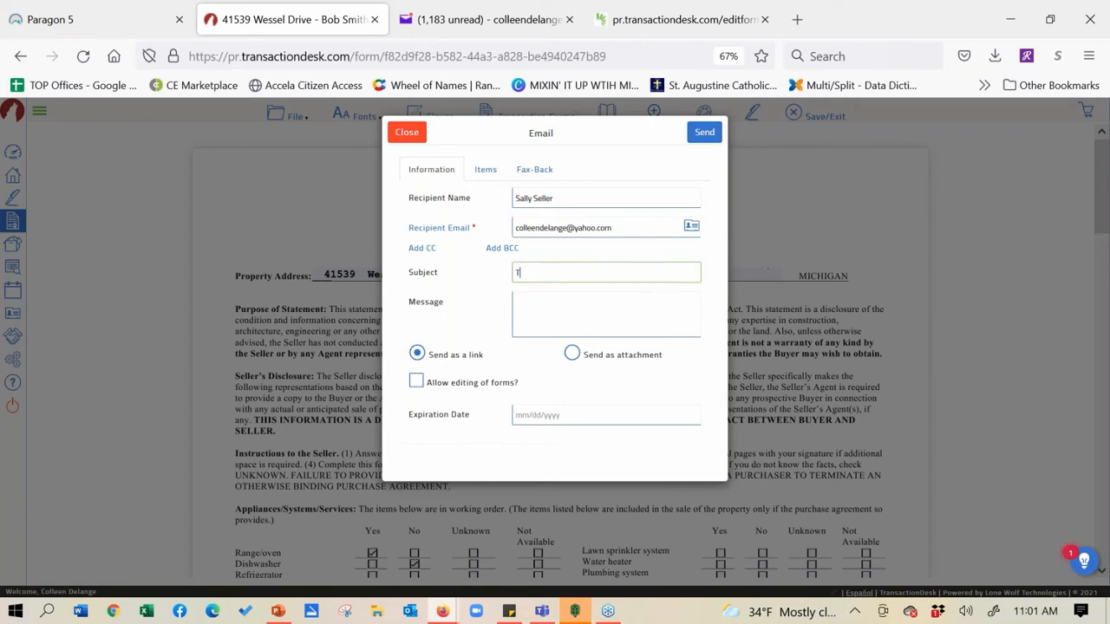
key(BackSpace)
text(Appoiny)
click(416, 382)
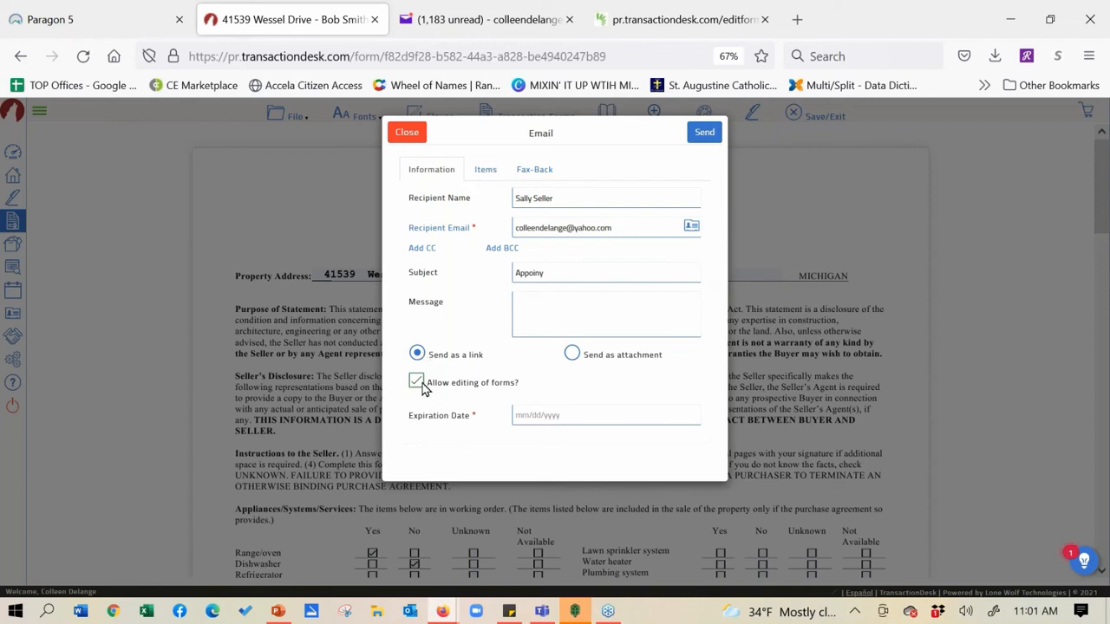
click(568, 264)
key(BackSpace)
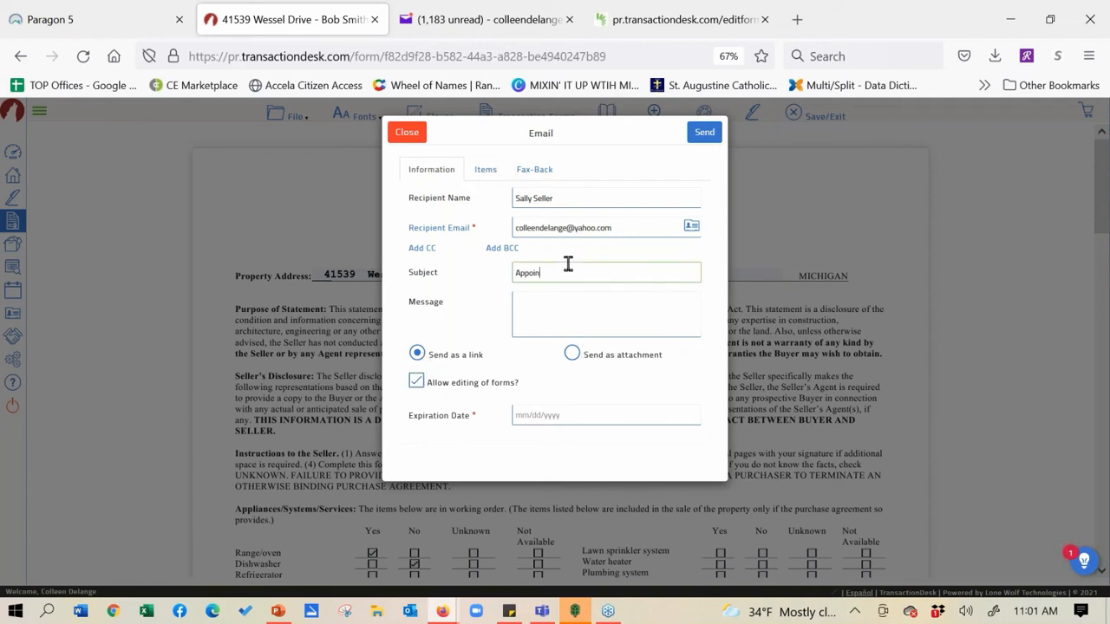
click(529, 416)
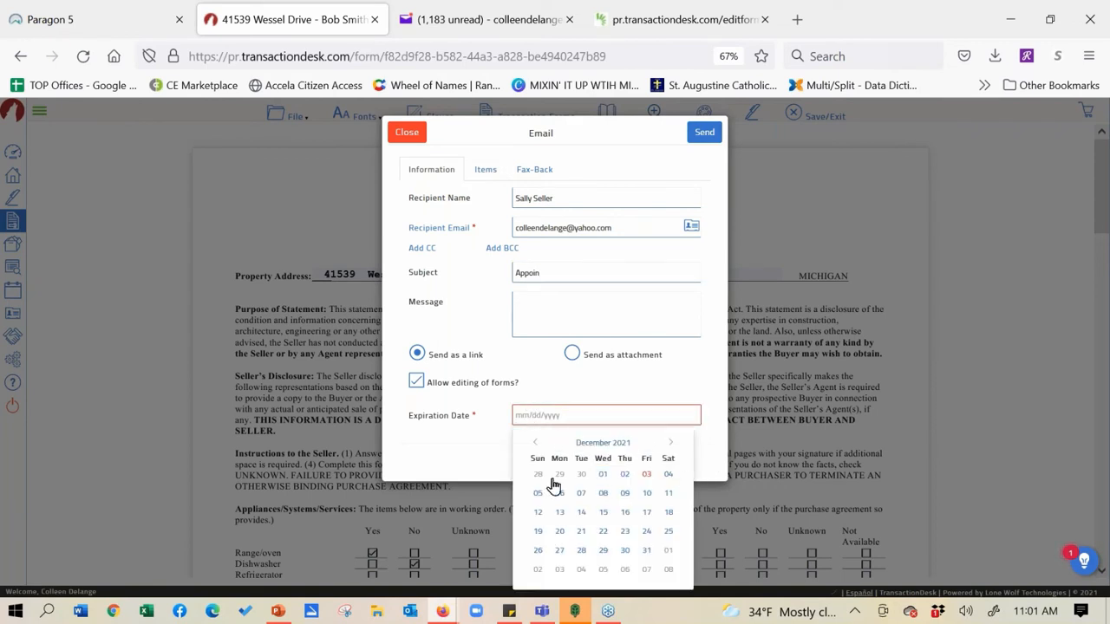
click(667, 475)
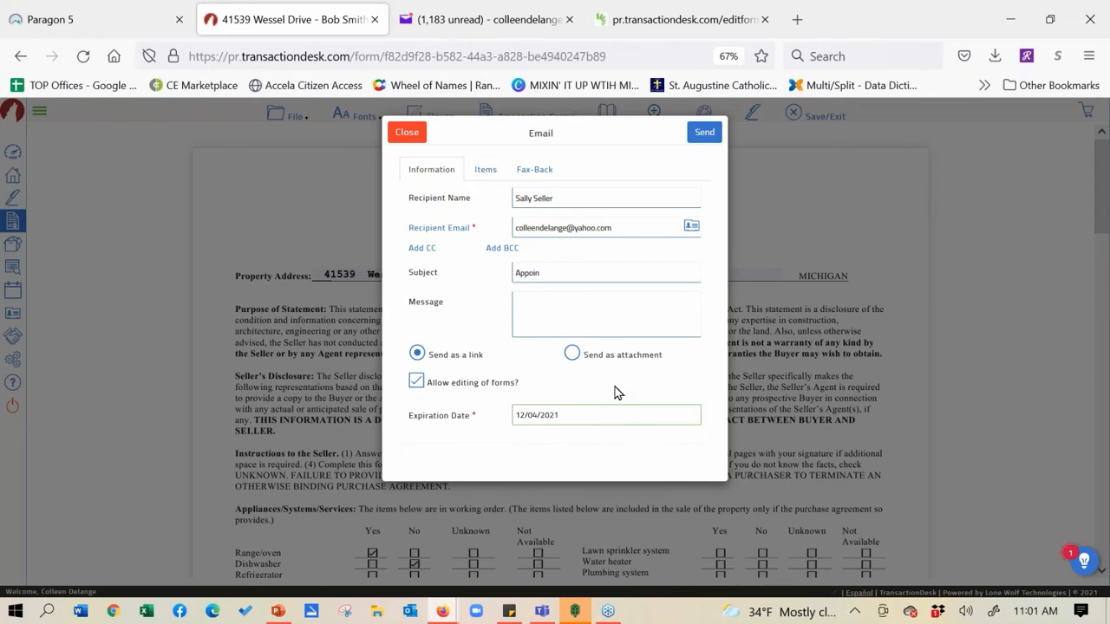
click(704, 133)
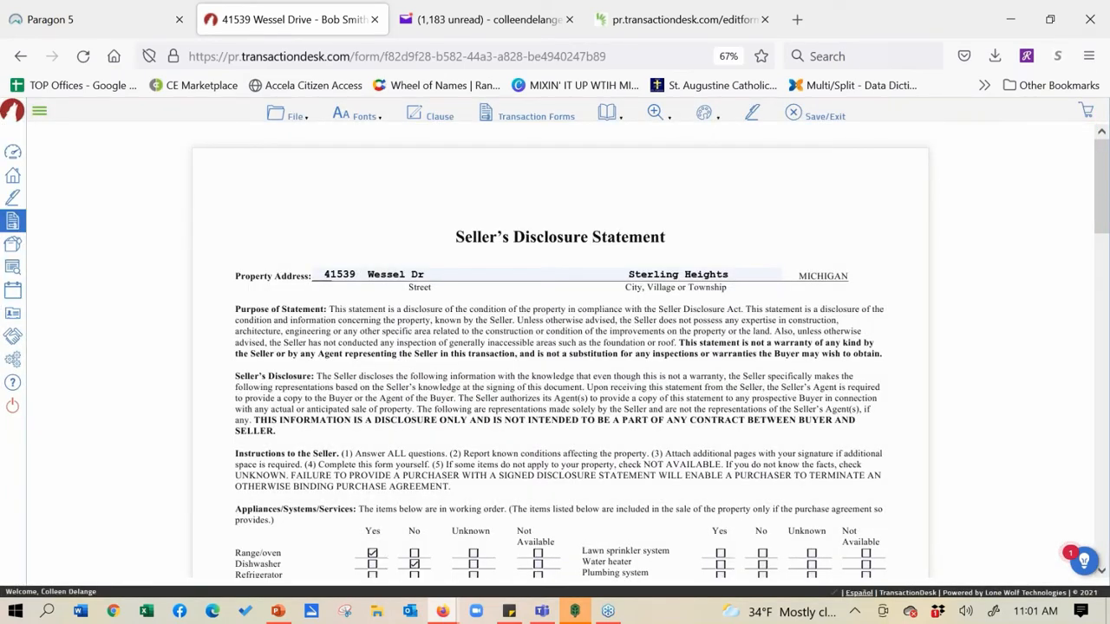
In the Yahoo Mail inbox, open the 'Looking' TransactionDesk email carrying the forms
click(545, 12)
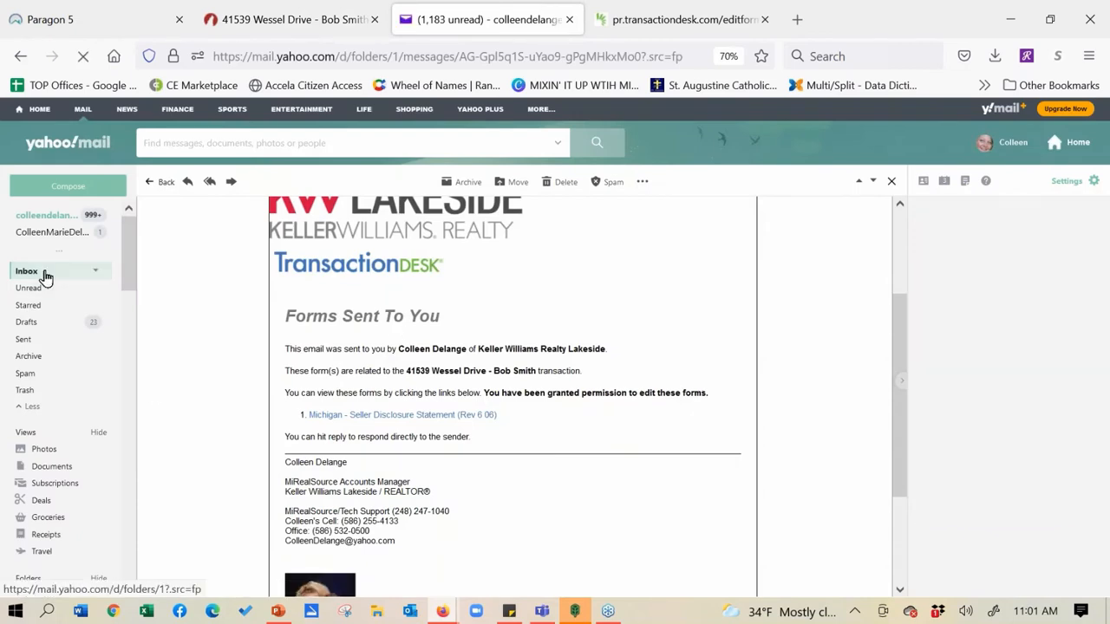
click(43, 274)
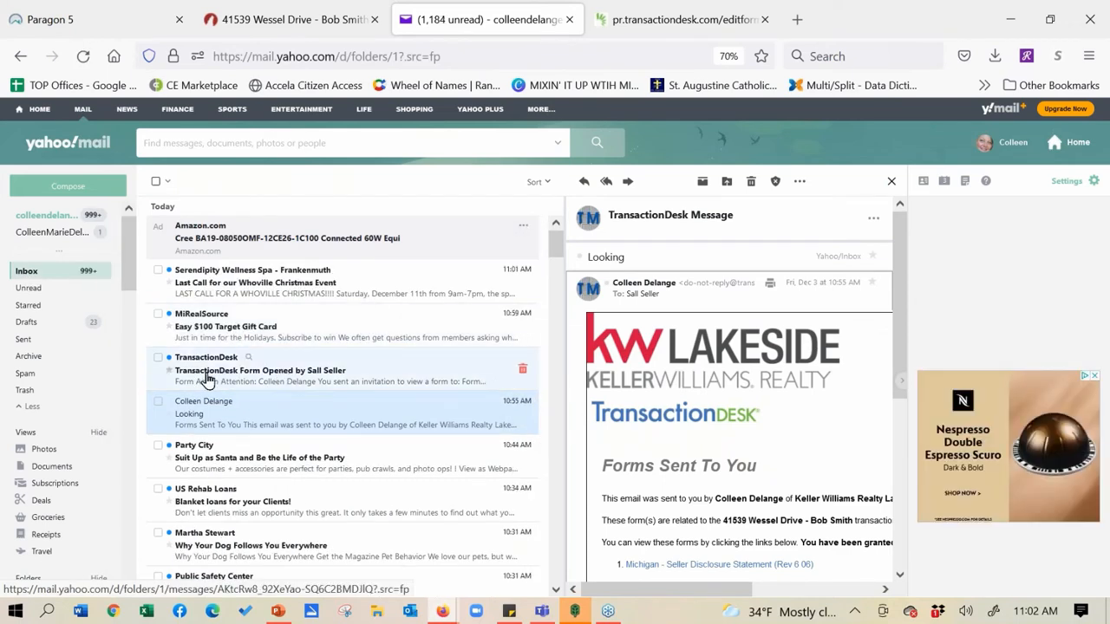
click(206, 379)
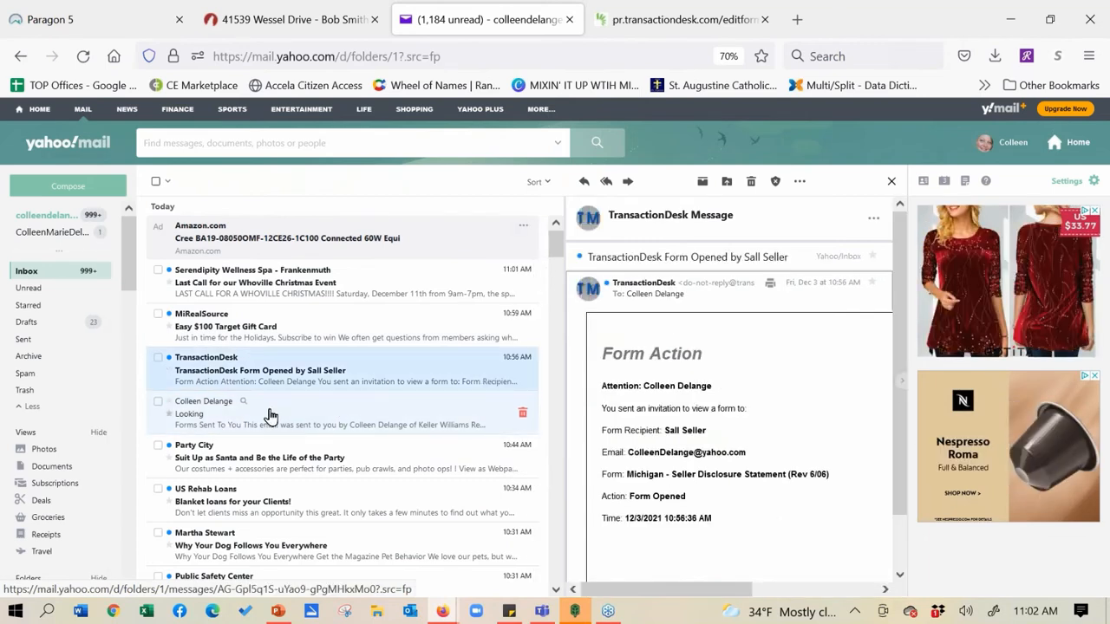
click(270, 416)
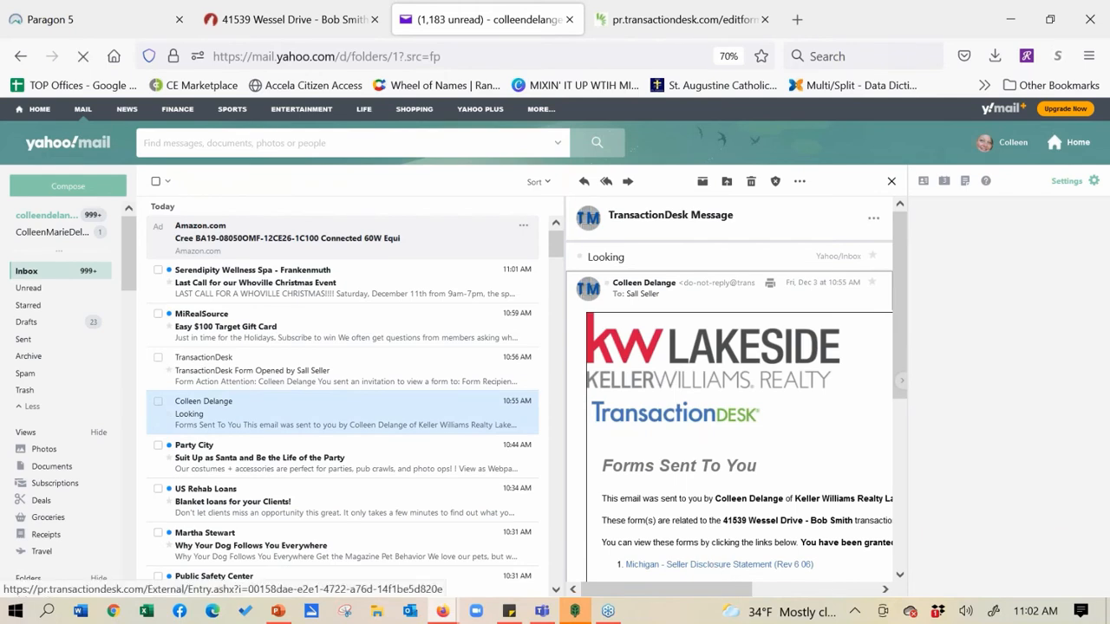
double_click(228, 414)
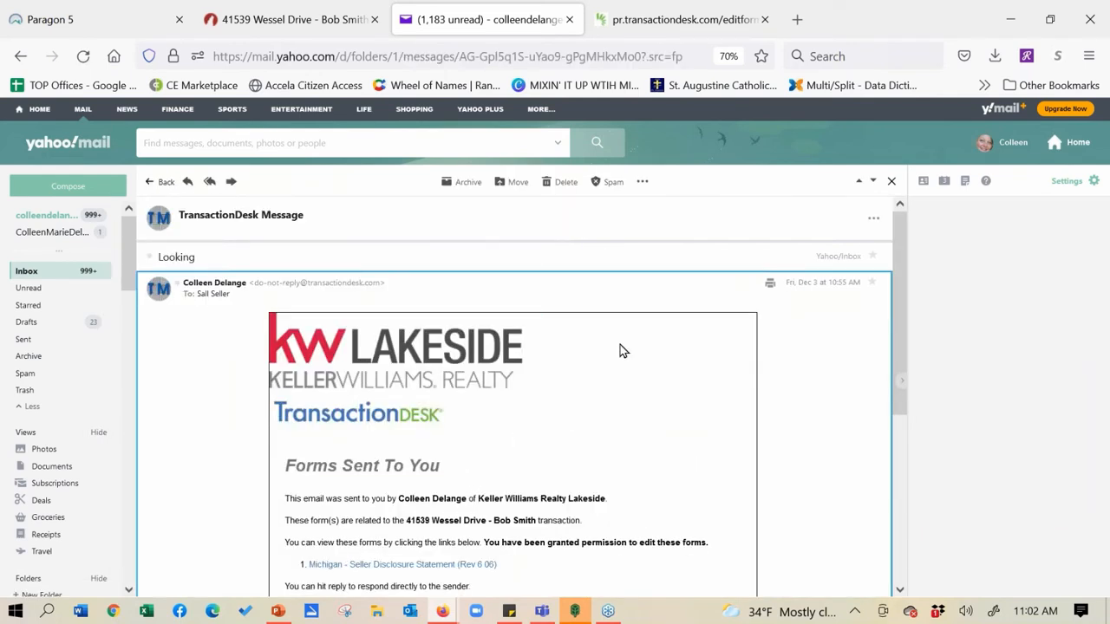
Open the emailed form, mark Range/oven Unknown, and type 'efmwmfkwefml' as the basement water explanation
click(386, 566)
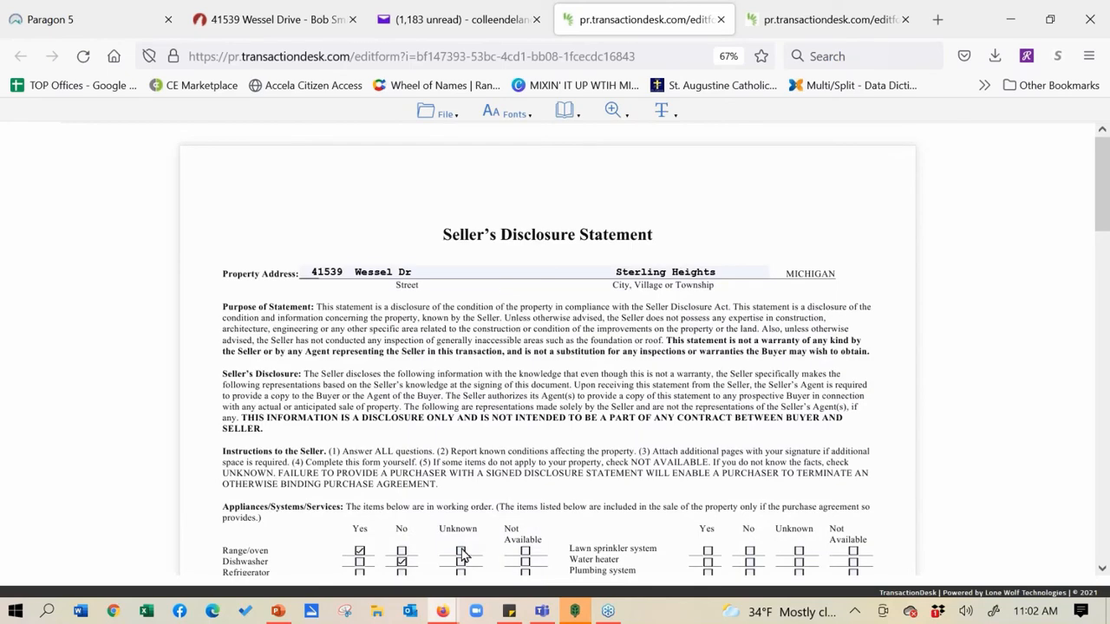
click(525, 552)
click(460, 552)
scroll(387, 228, down, 5)
scroll(387, 228, down, 5)
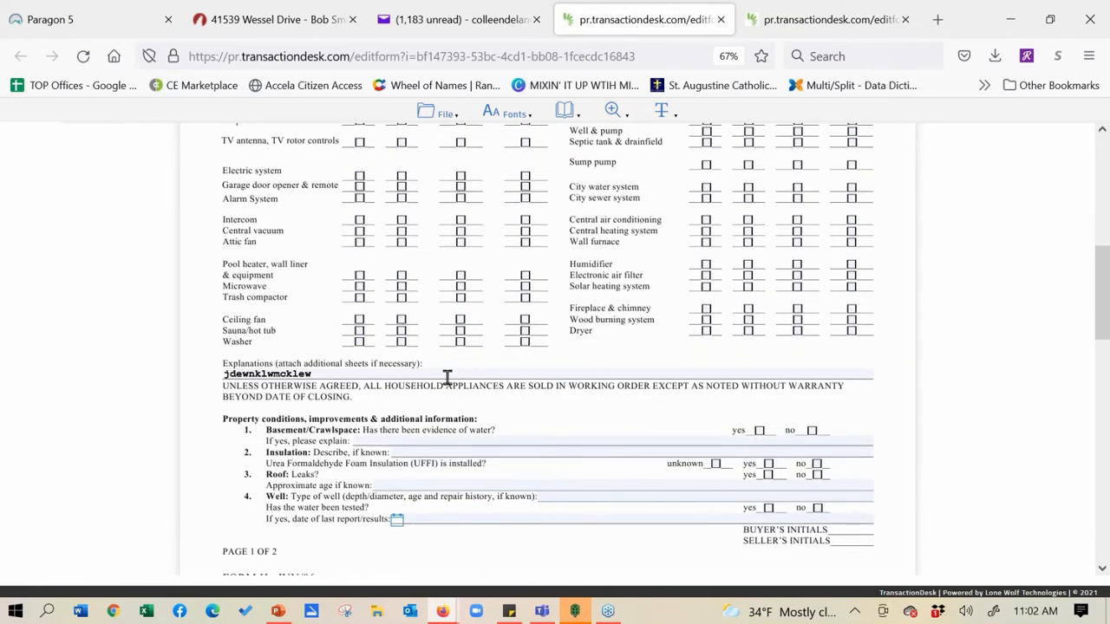
click(426, 442)
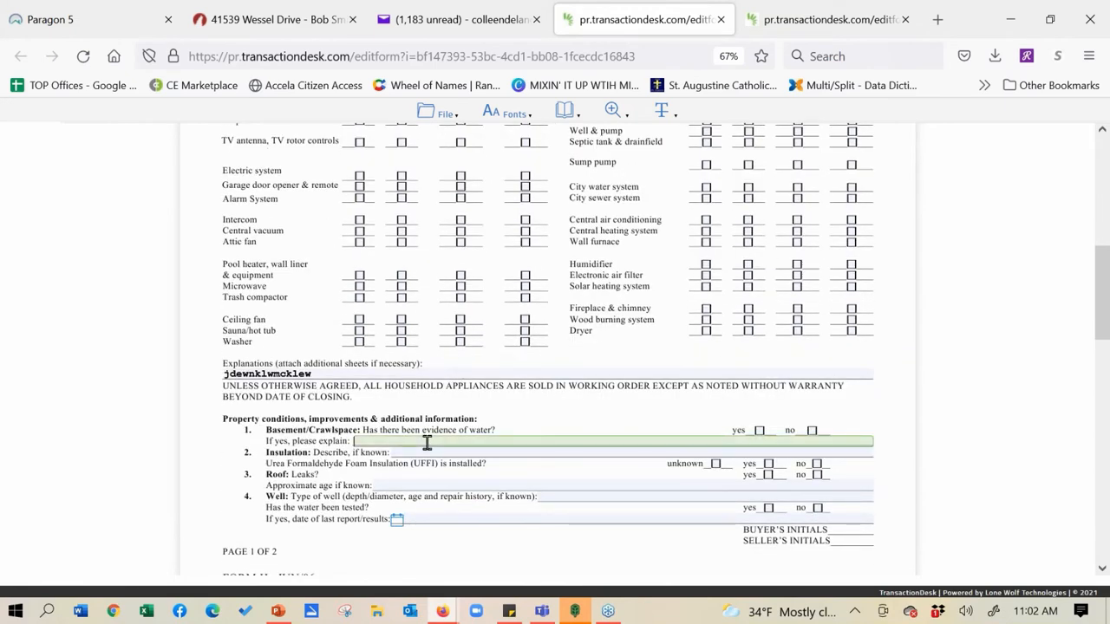
text(efmwmfkwefml)
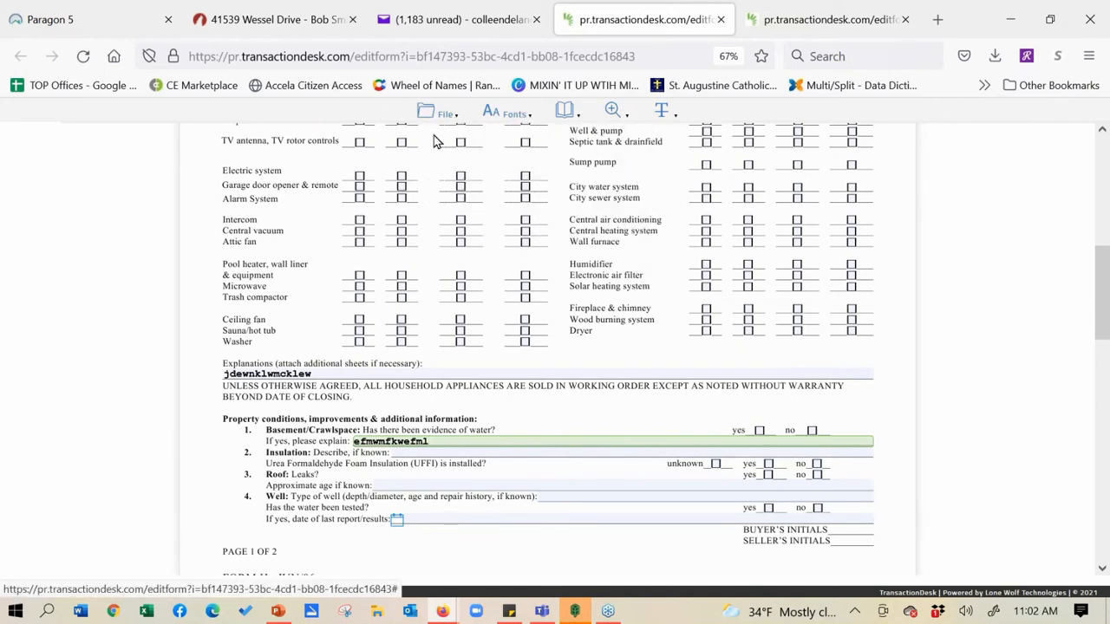
Save the edited disclosure form via File > Save and close its tab
mouse_move(443, 113)
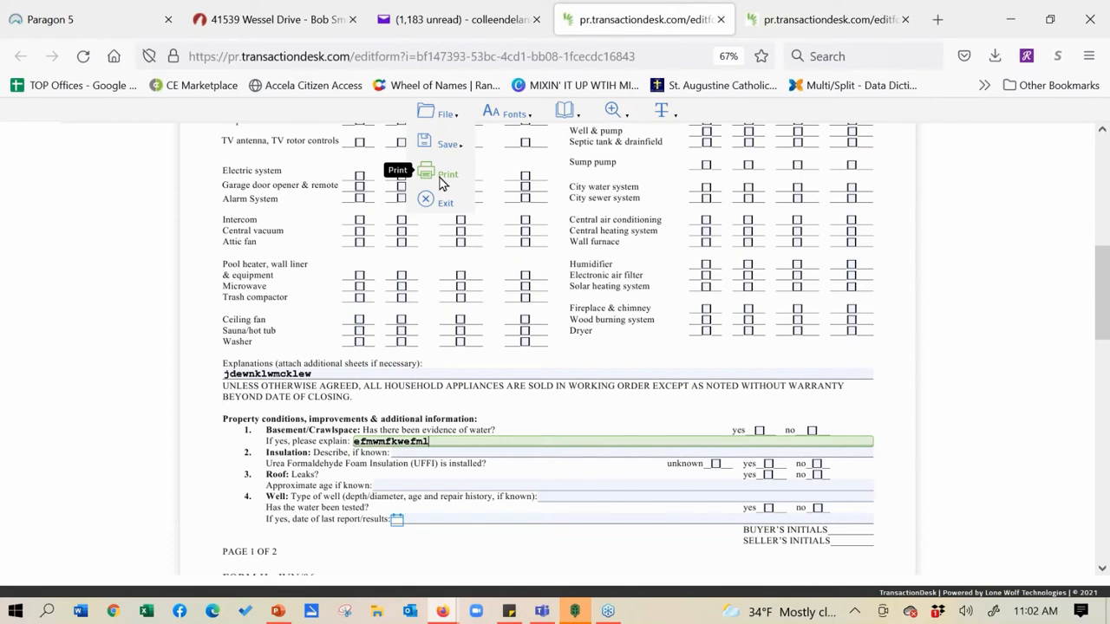
mouse_move(440, 149)
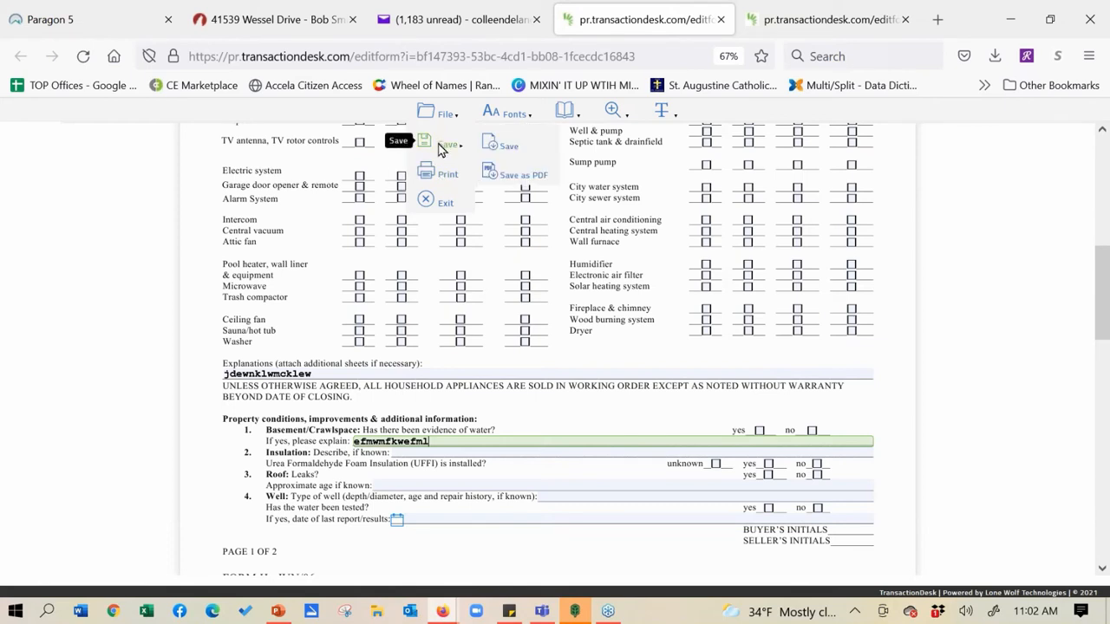
click(511, 149)
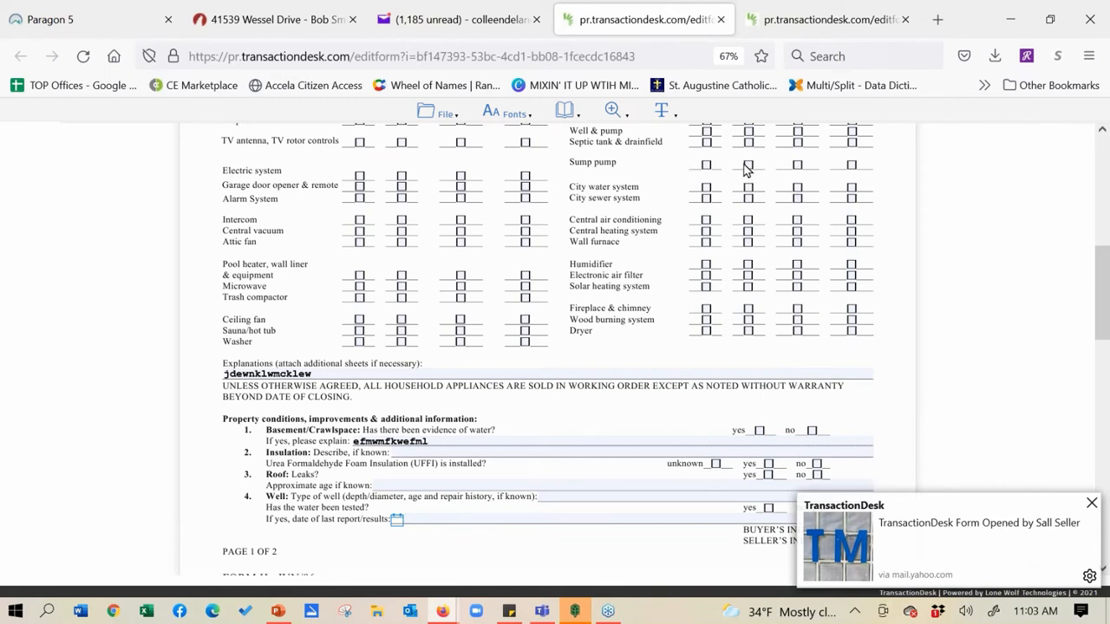
click(720, 19)
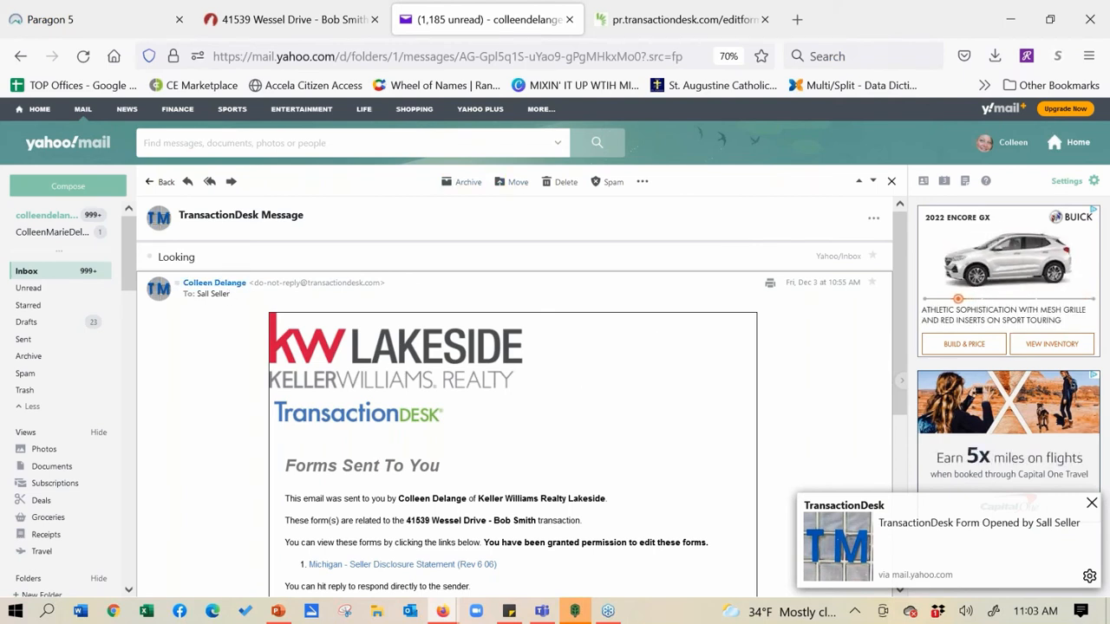
Go to the Signings list from Wessel Drive, toggling Classic and back to the New layout
click(289, 20)
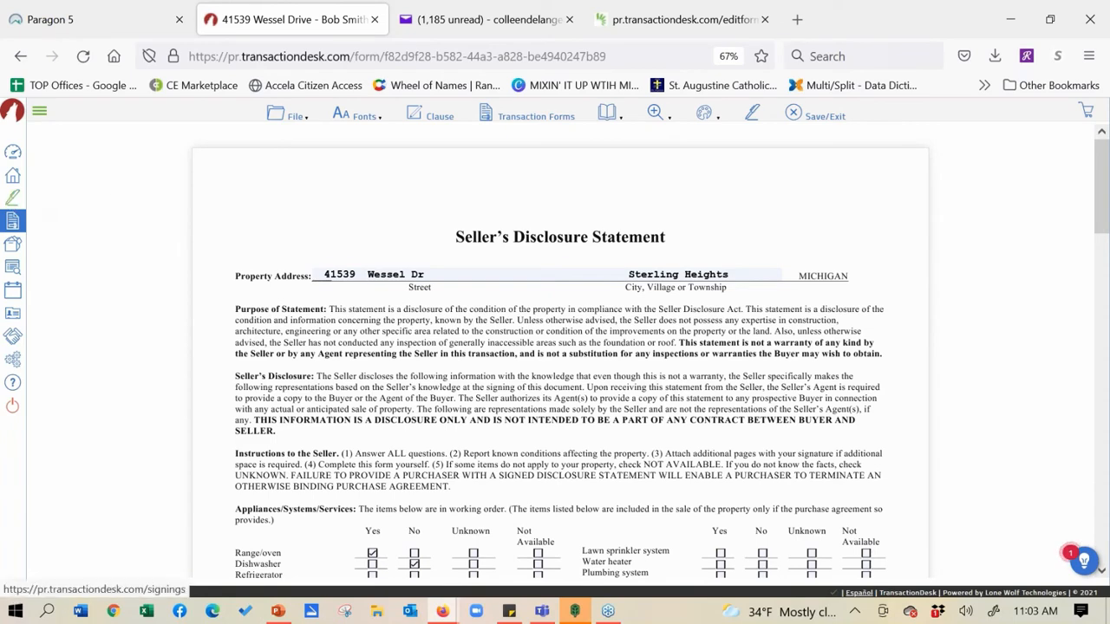
click(13, 198)
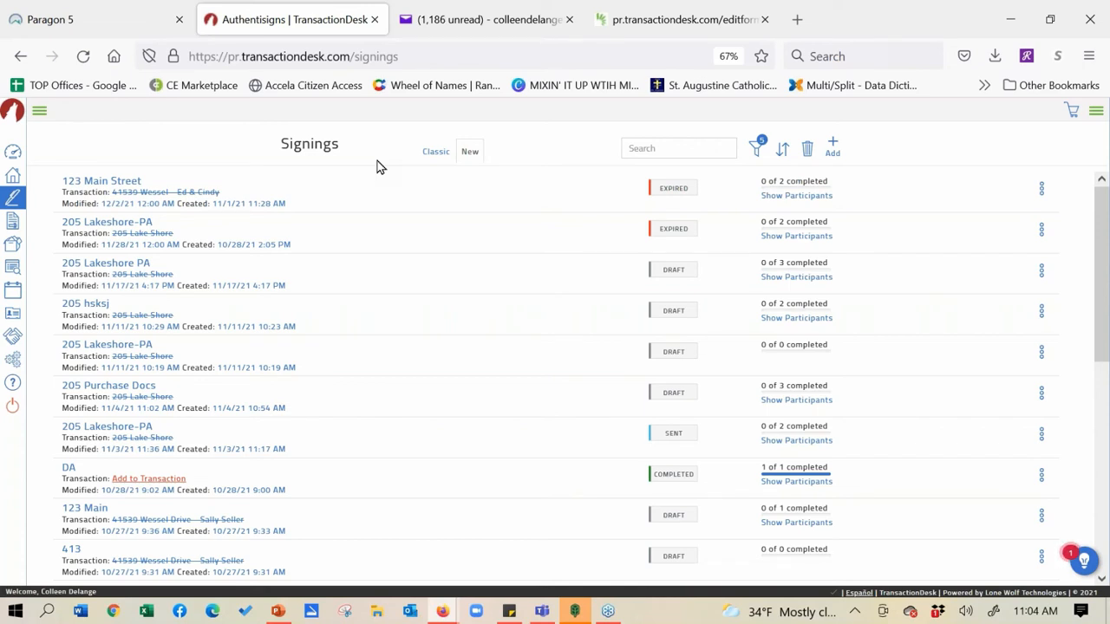
click(436, 154)
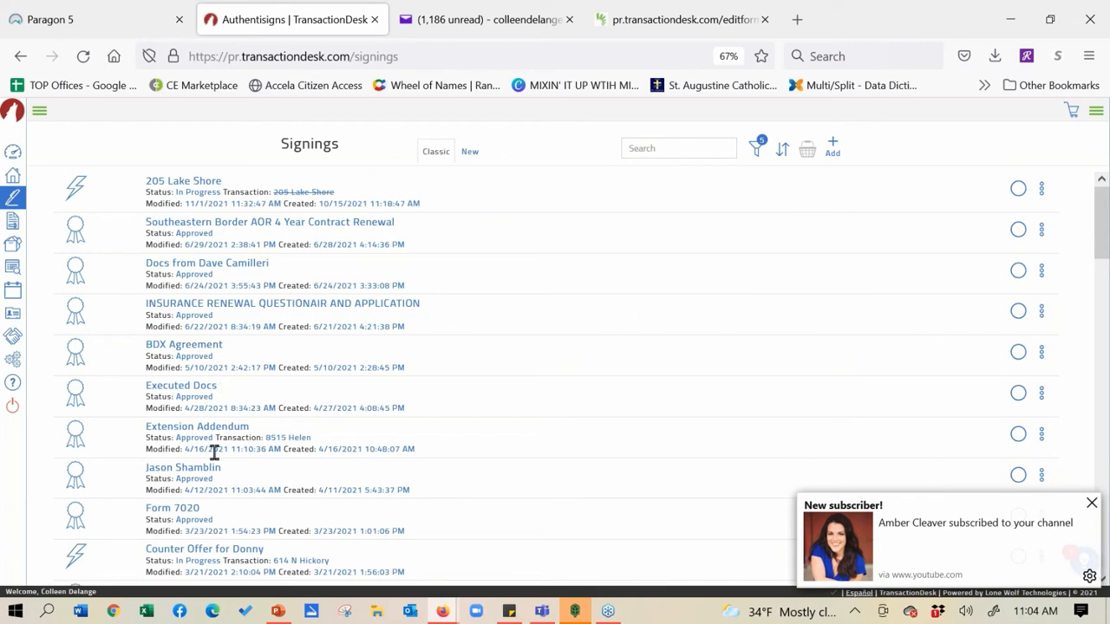
click(470, 153)
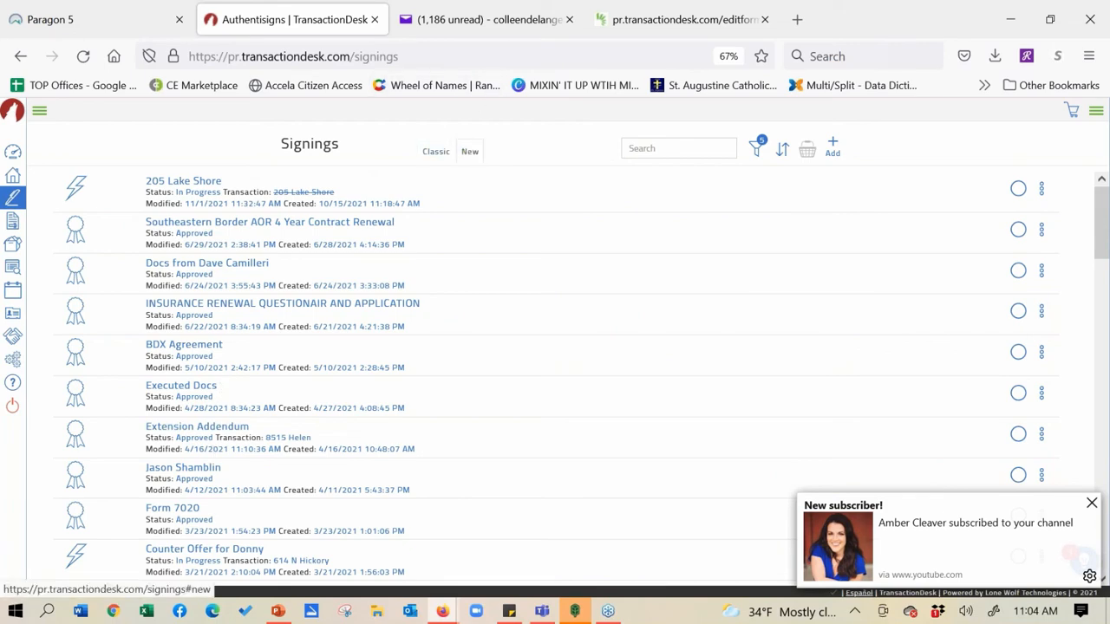
click(1092, 505)
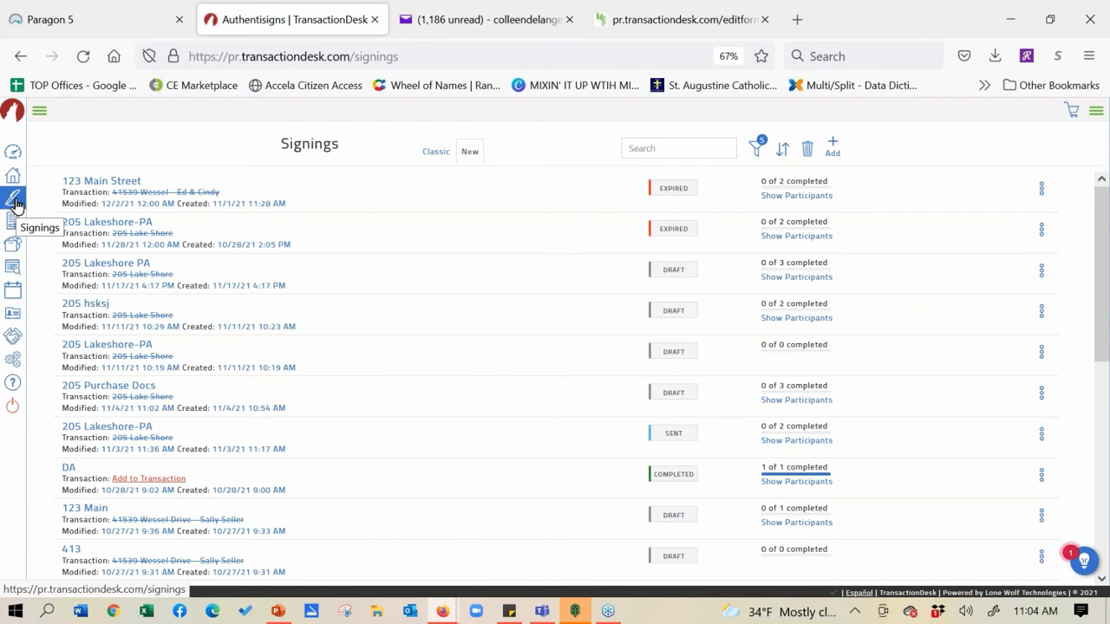
click(834, 145)
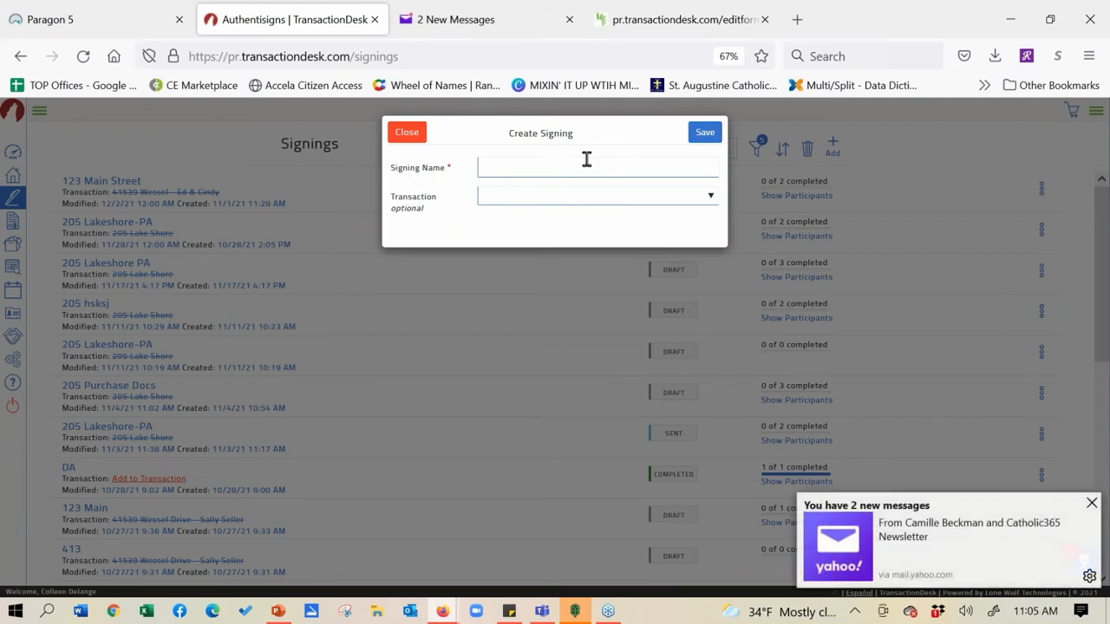
click(1091, 505)
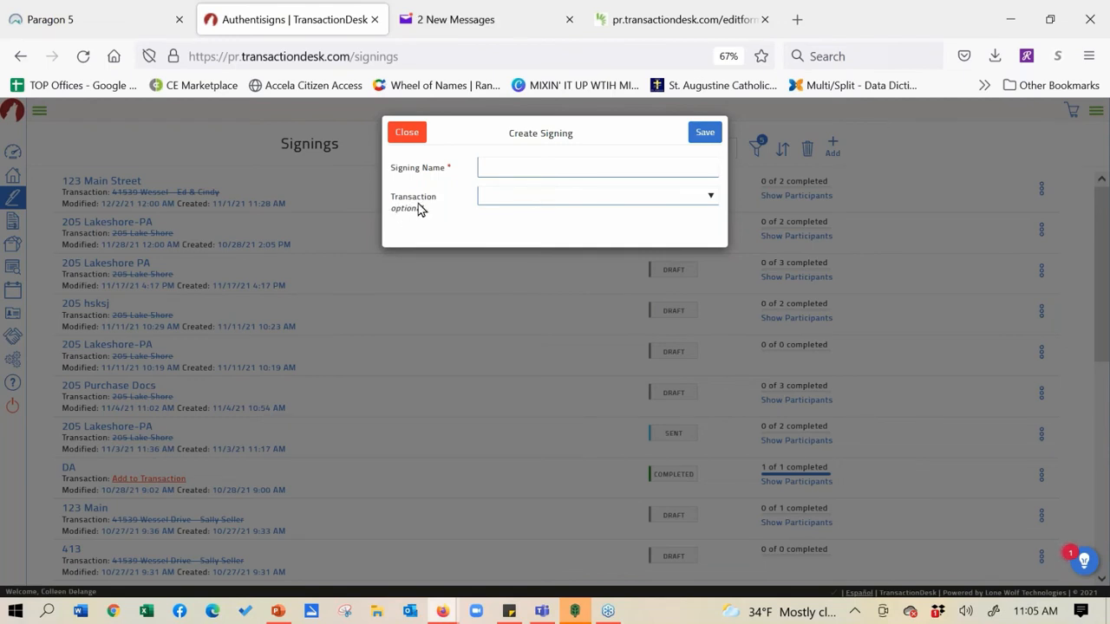
click(710, 197)
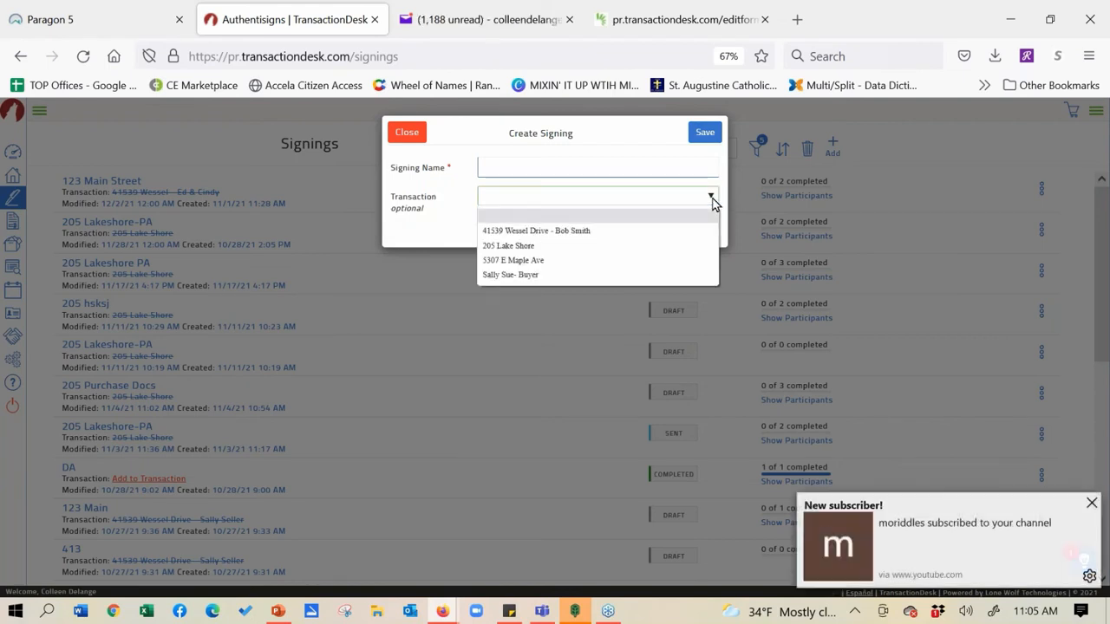
click(674, 246)
click(632, 161)
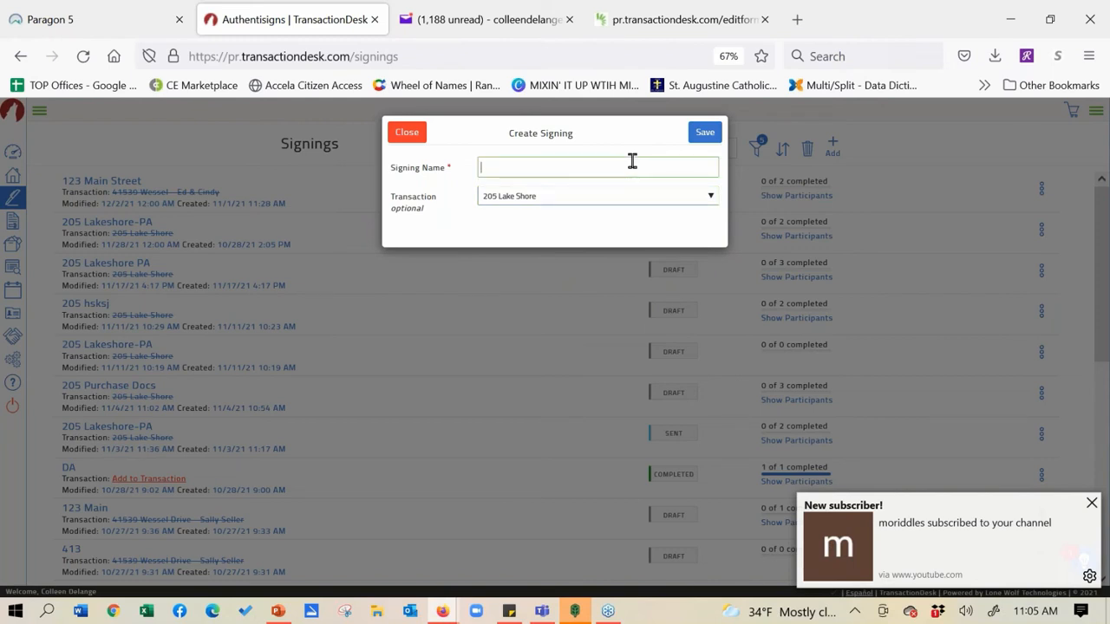
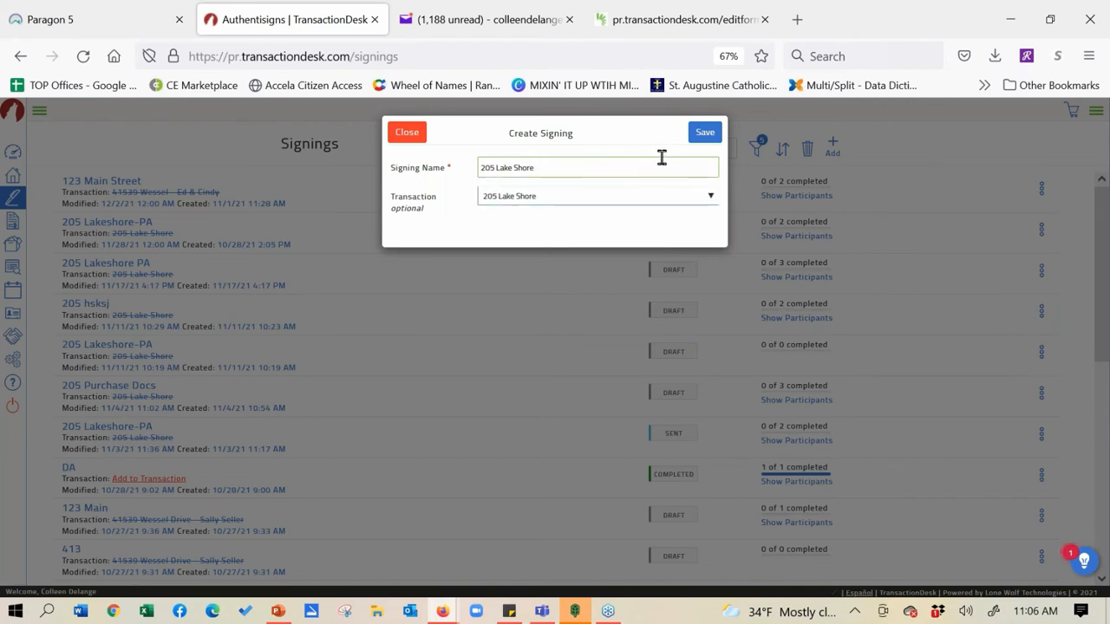
click(705, 132)
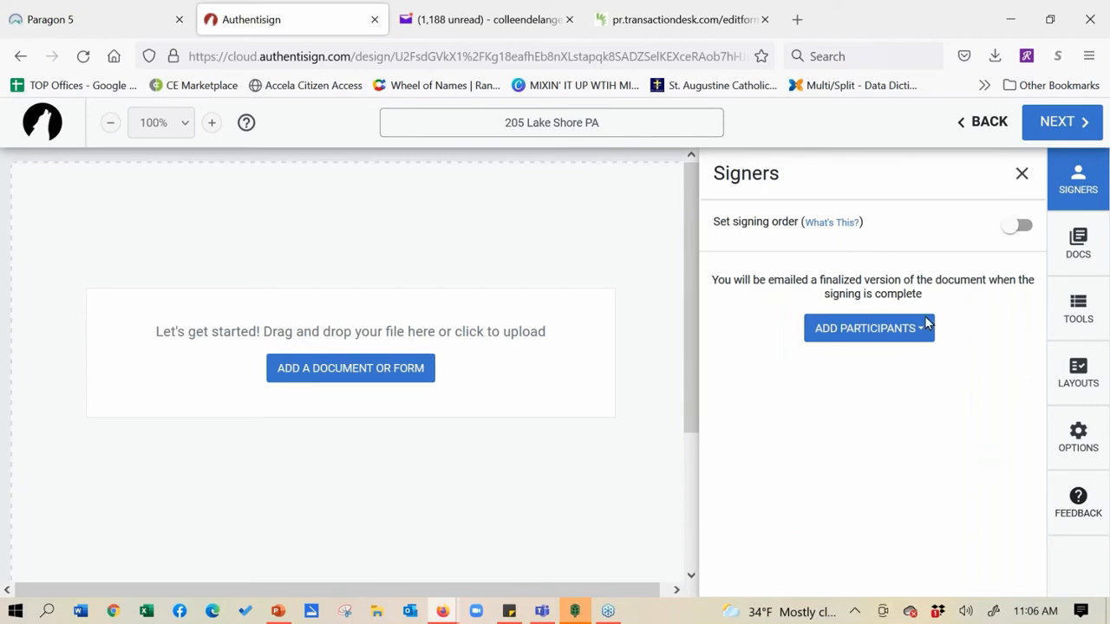
click(906, 335)
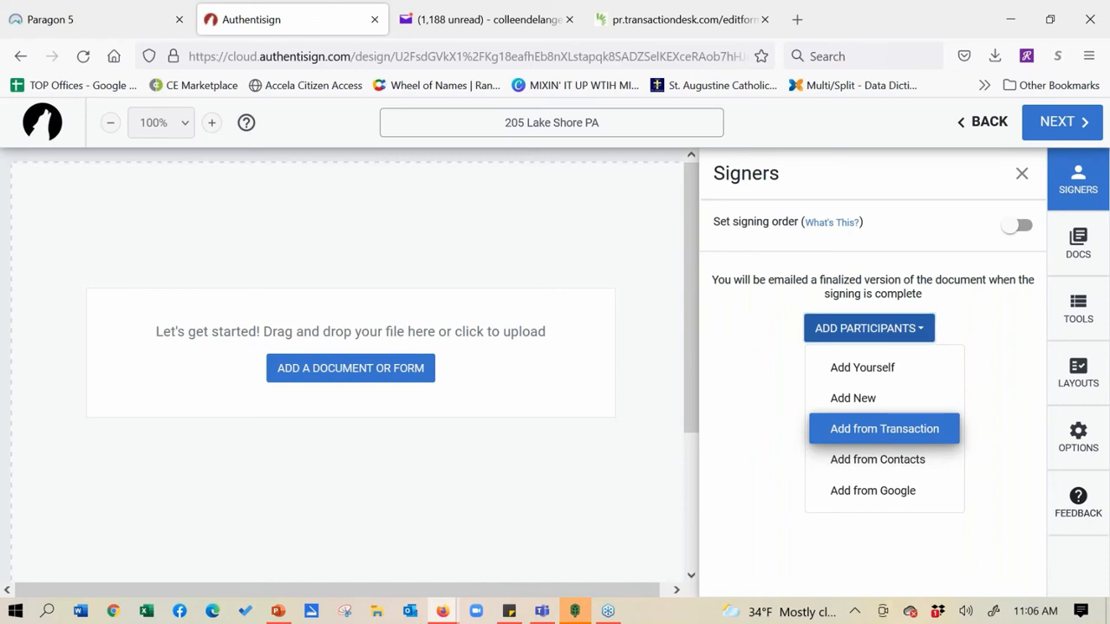
click(884, 430)
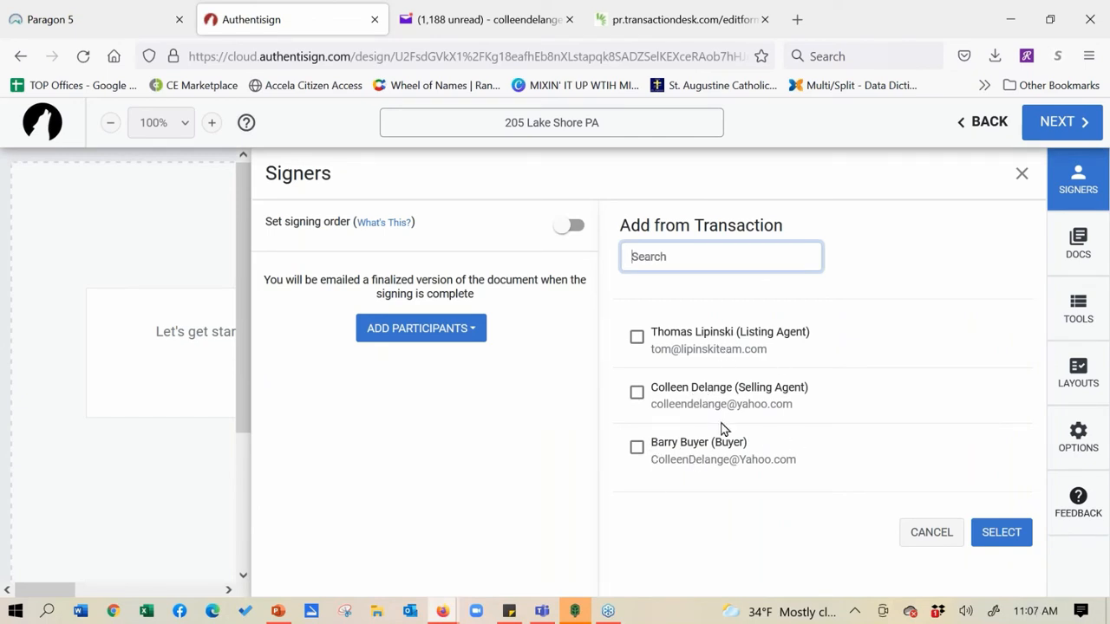
Tick the buyer and selling agent as remote signers, then view the selling agent's role options
click(637, 448)
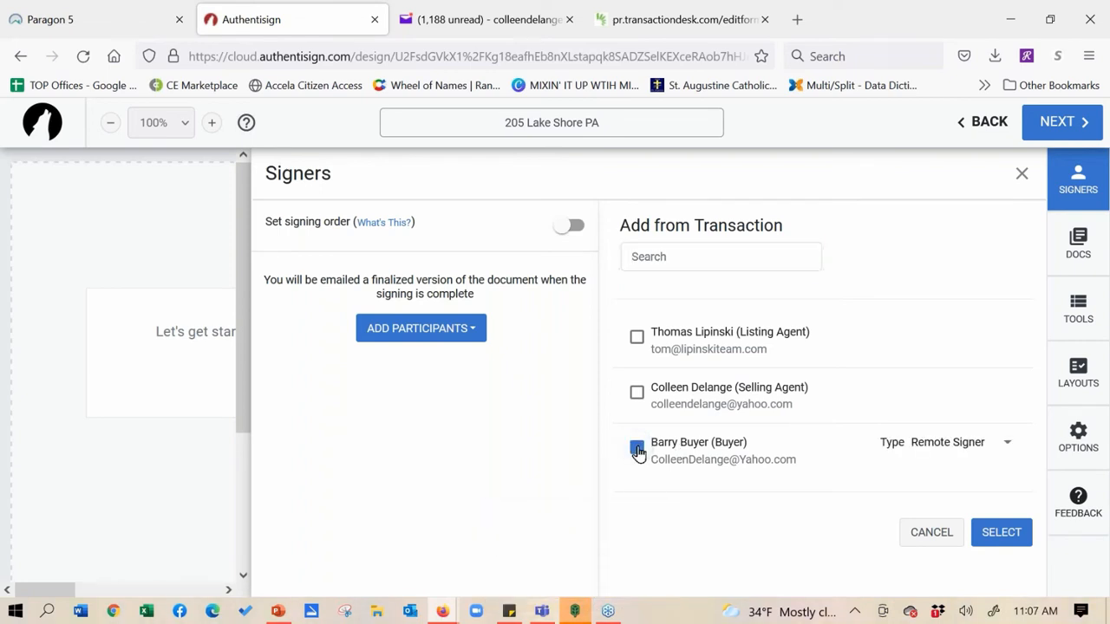
click(638, 395)
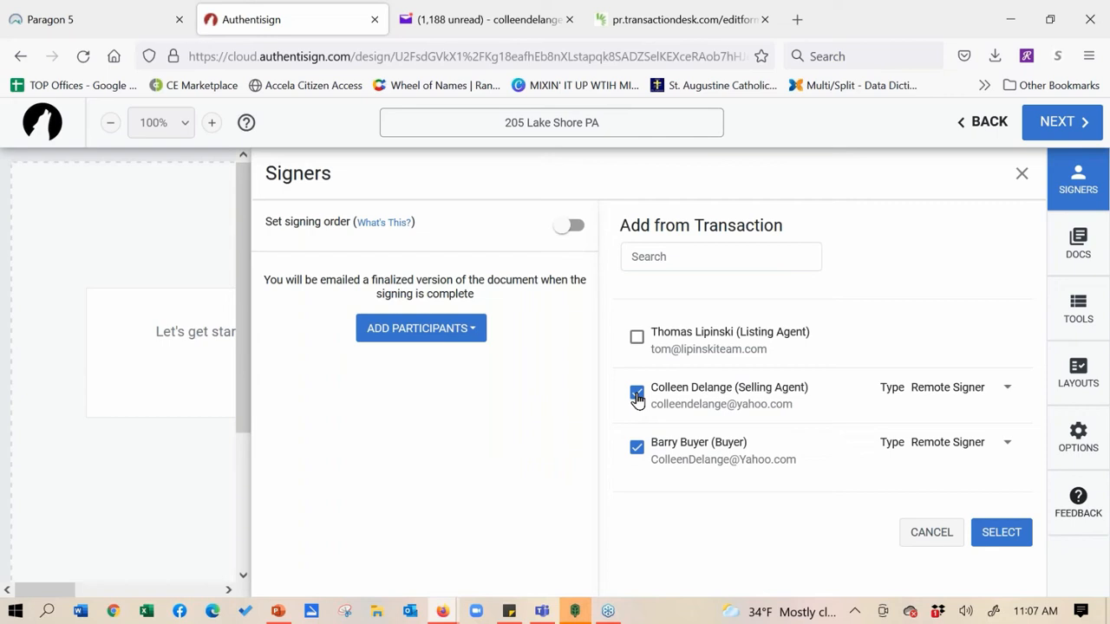
right_click(1010, 395)
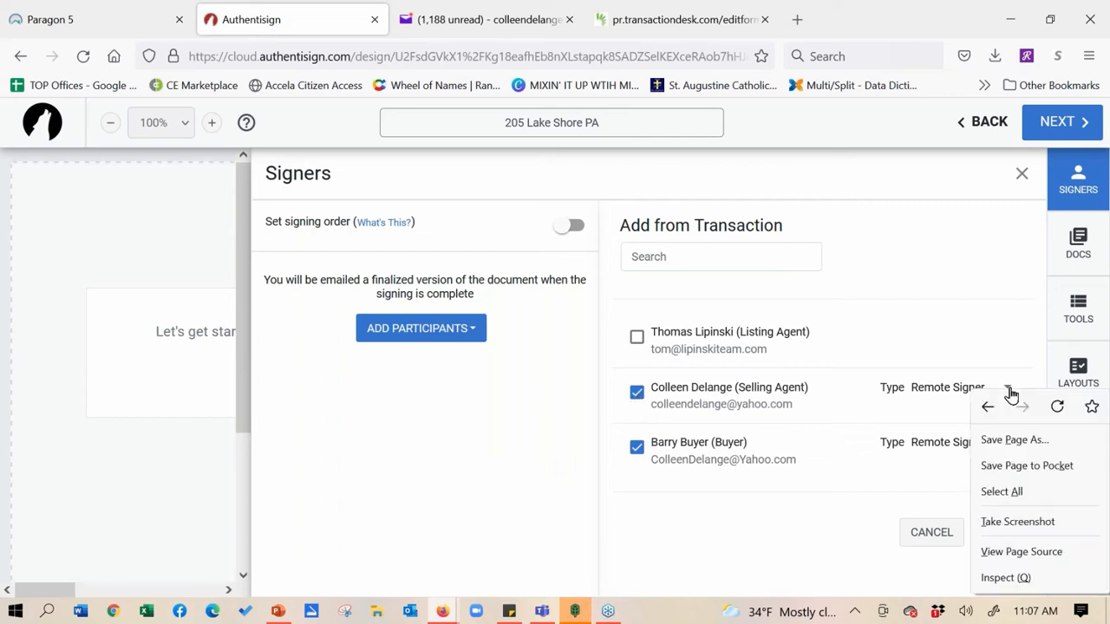
click(973, 293)
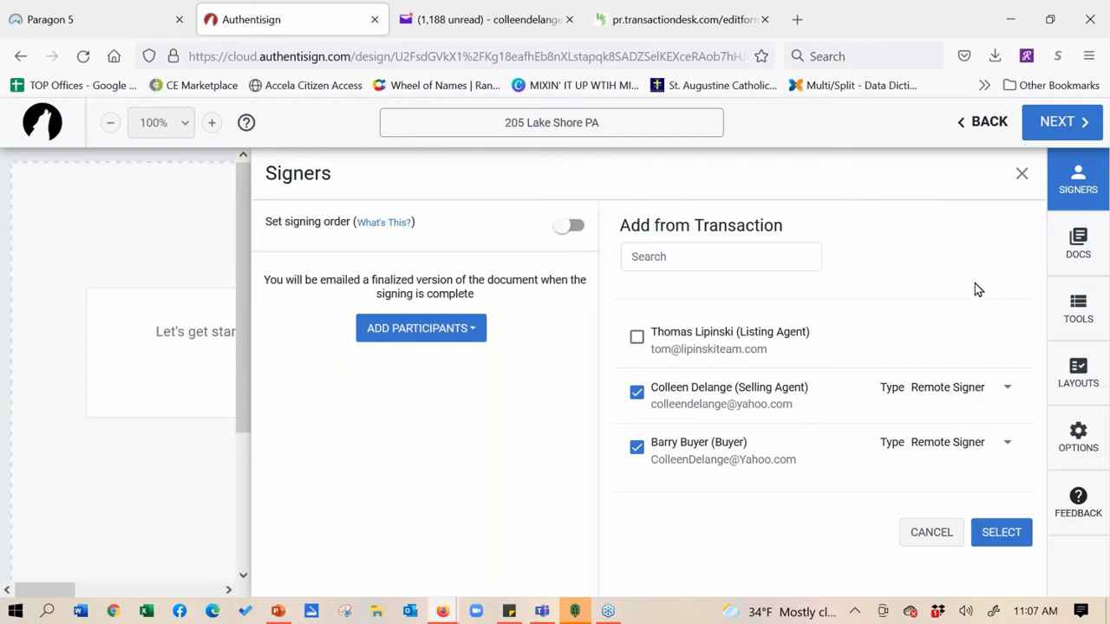
click(1007, 391)
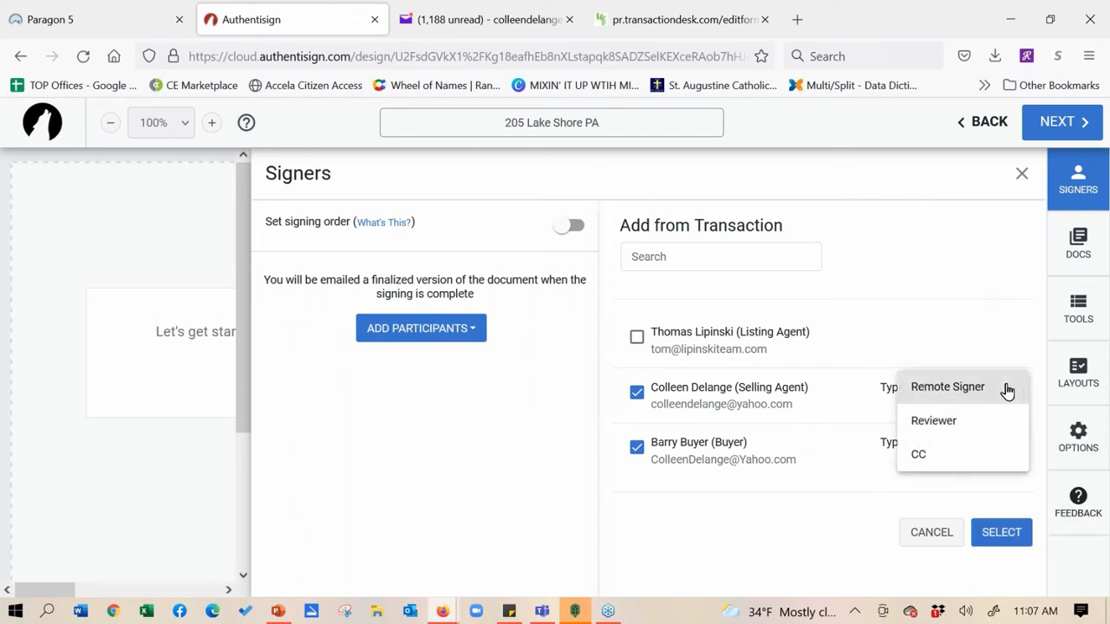
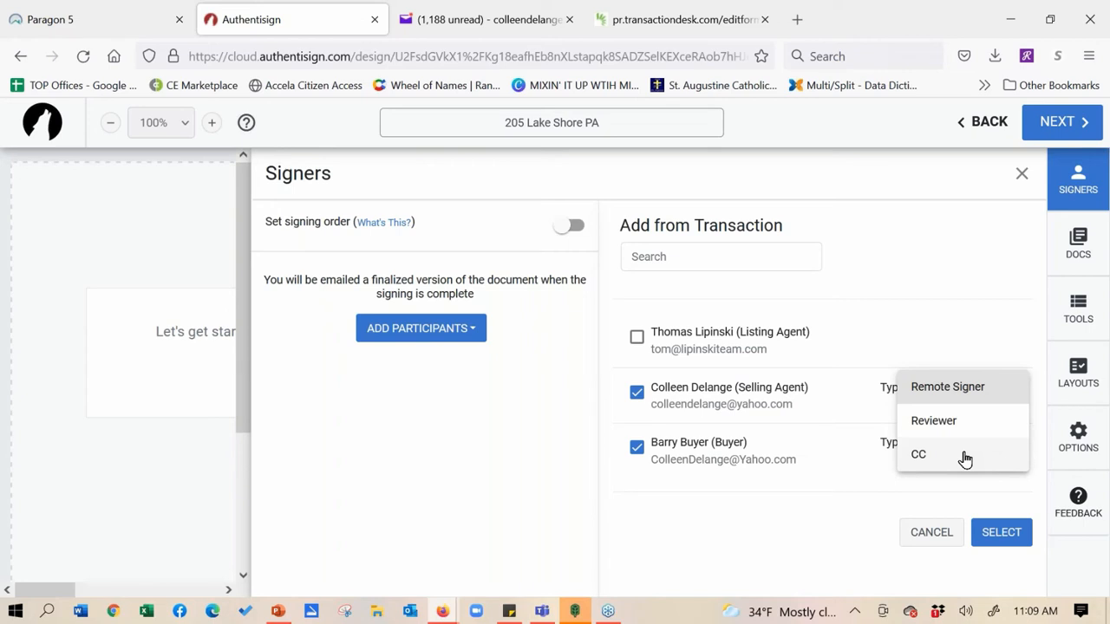
Keep Remote Signer, add the listing agent too, and turn on signing order for the three signers
click(958, 270)
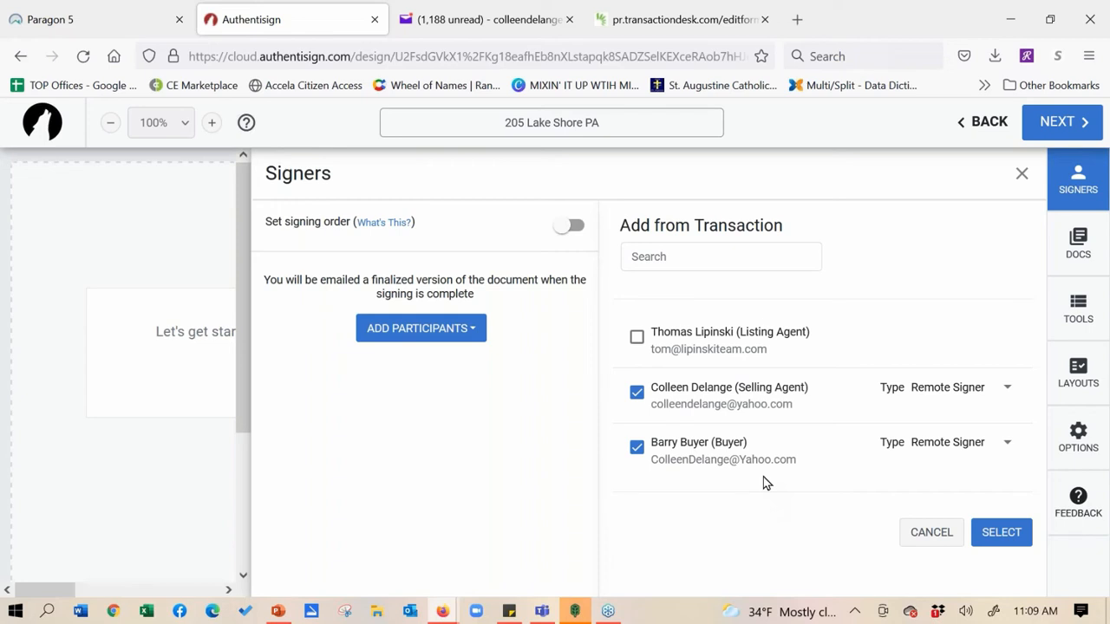
click(636, 340)
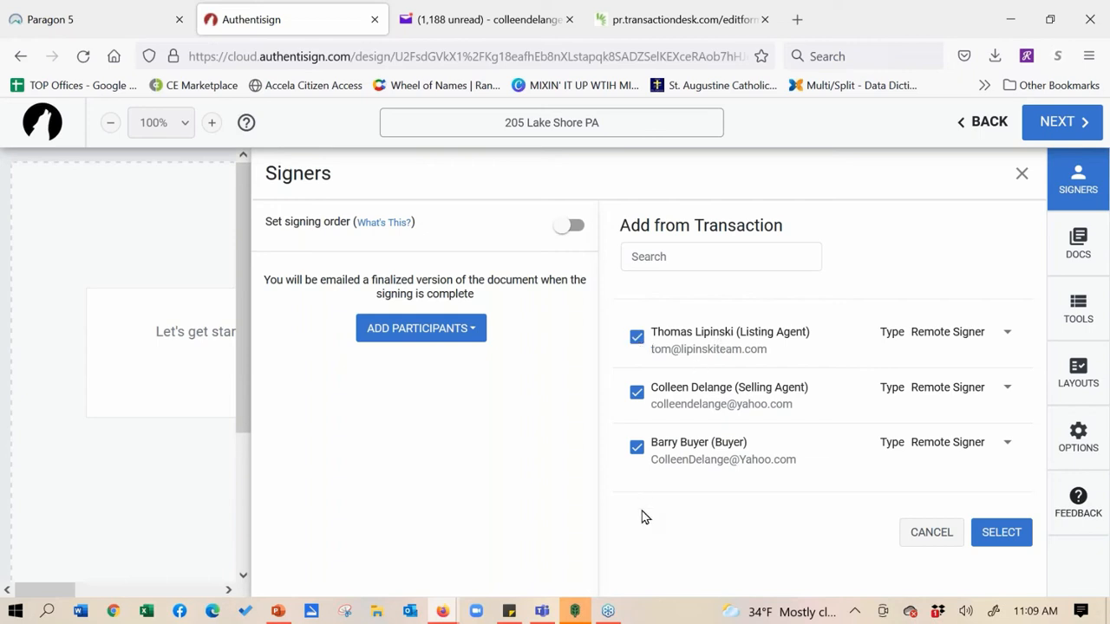
click(563, 233)
click(564, 234)
click(1001, 532)
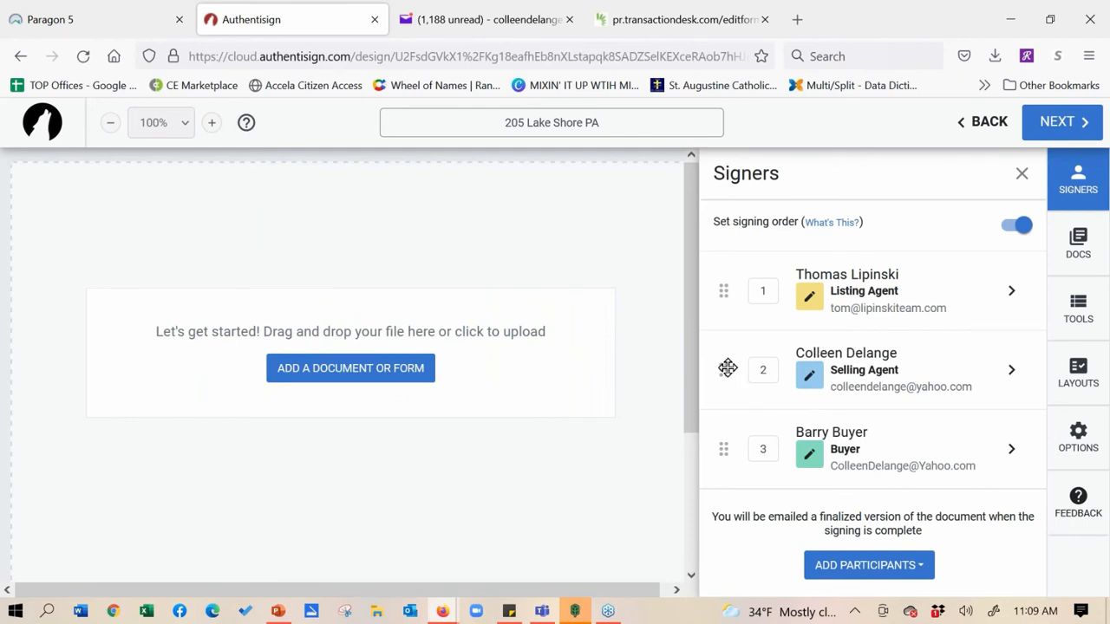
Reorder the signers: buyer first, selling agent second, listing agent third
drag(721, 449, 722, 285)
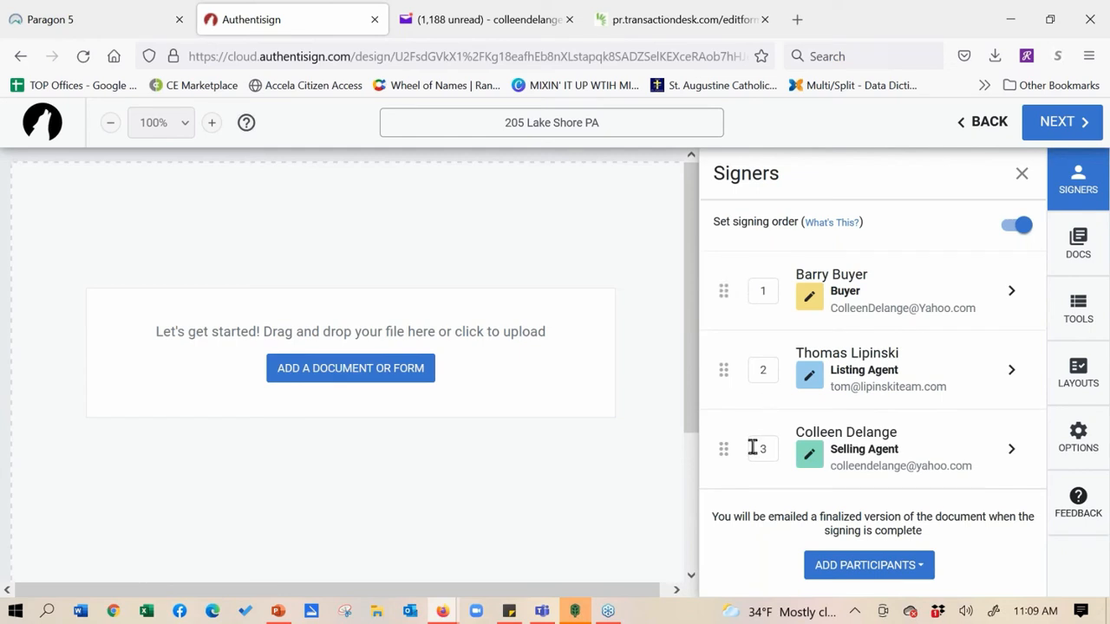
drag(725, 449, 726, 367)
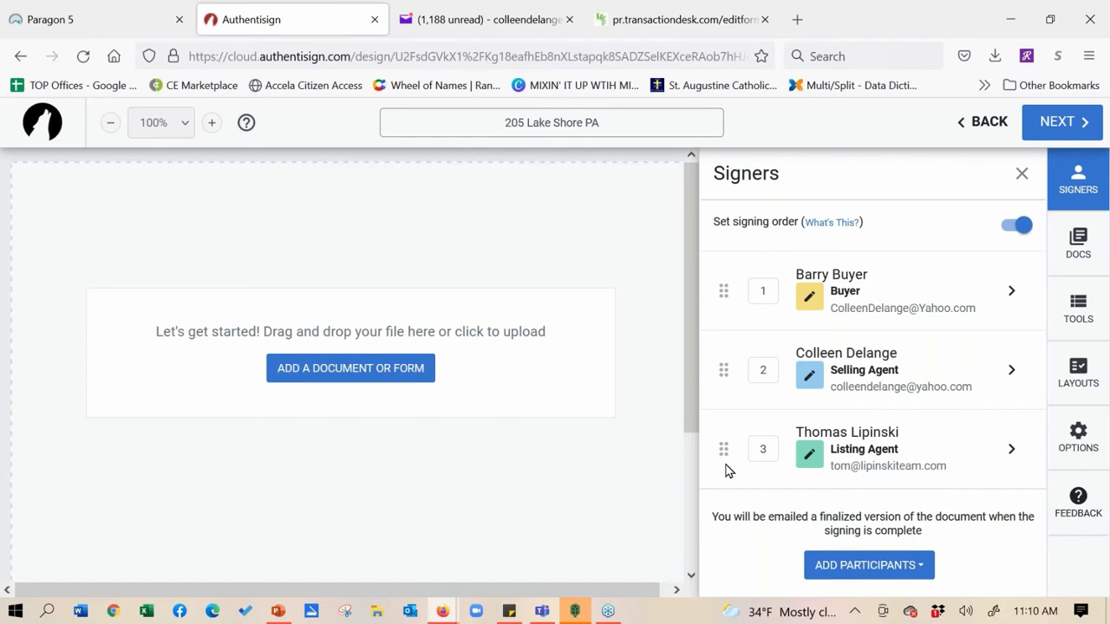
mouse_move(725, 449)
mouse_down()
mouse_move(723, 369)
mouse_move(723, 445)
mouse_up()
Review the listing agent's signer details, keeping Remote Signer type and Listing Agent role
click(1013, 453)
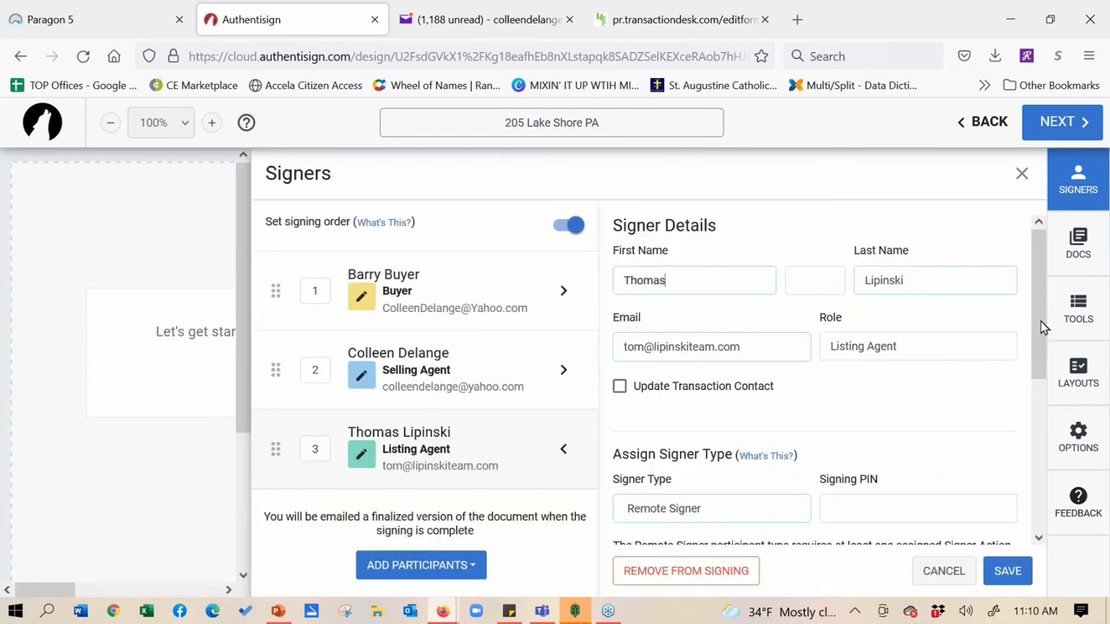
mouse_move(1038, 330)
mouse_down()
mouse_move(1046, 427)
mouse_move(1026, 329)
mouse_up()
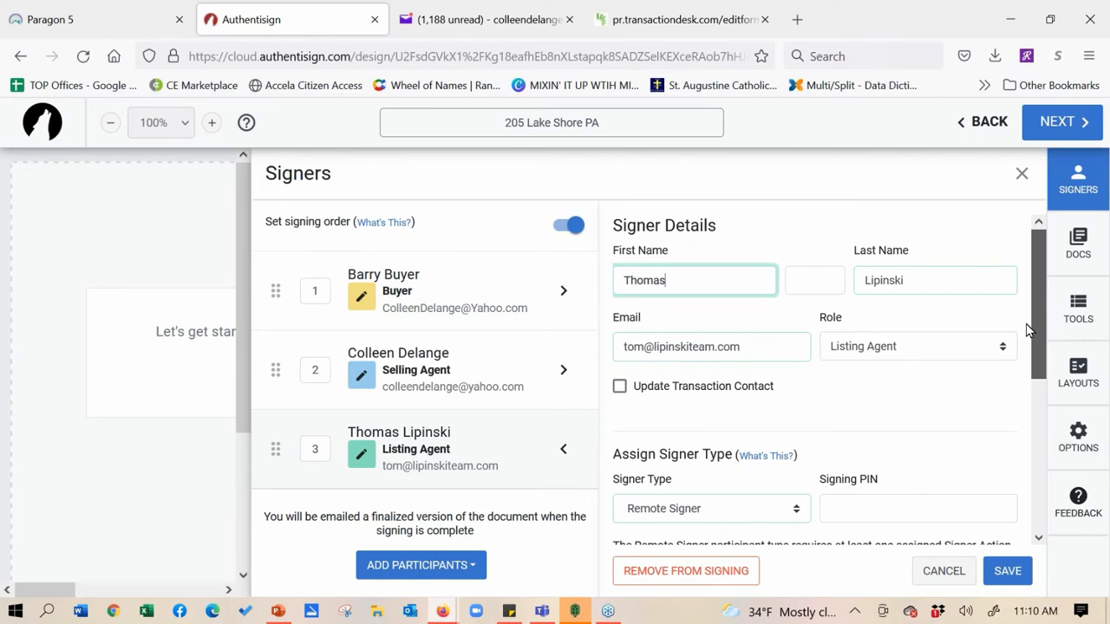
drag(1027, 329, 1028, 376)
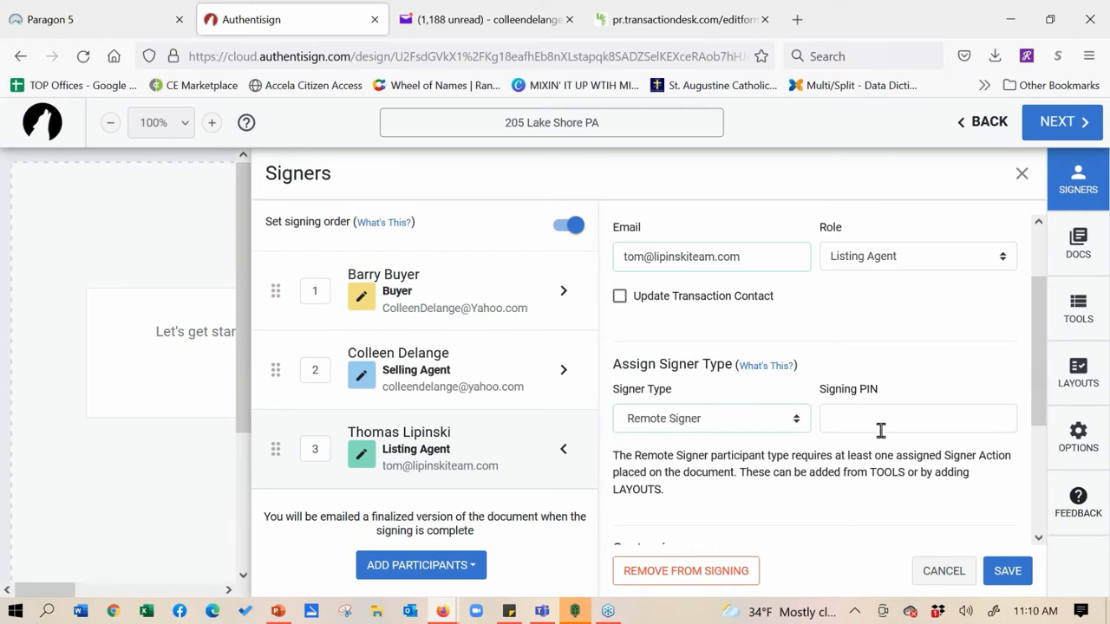
click(797, 421)
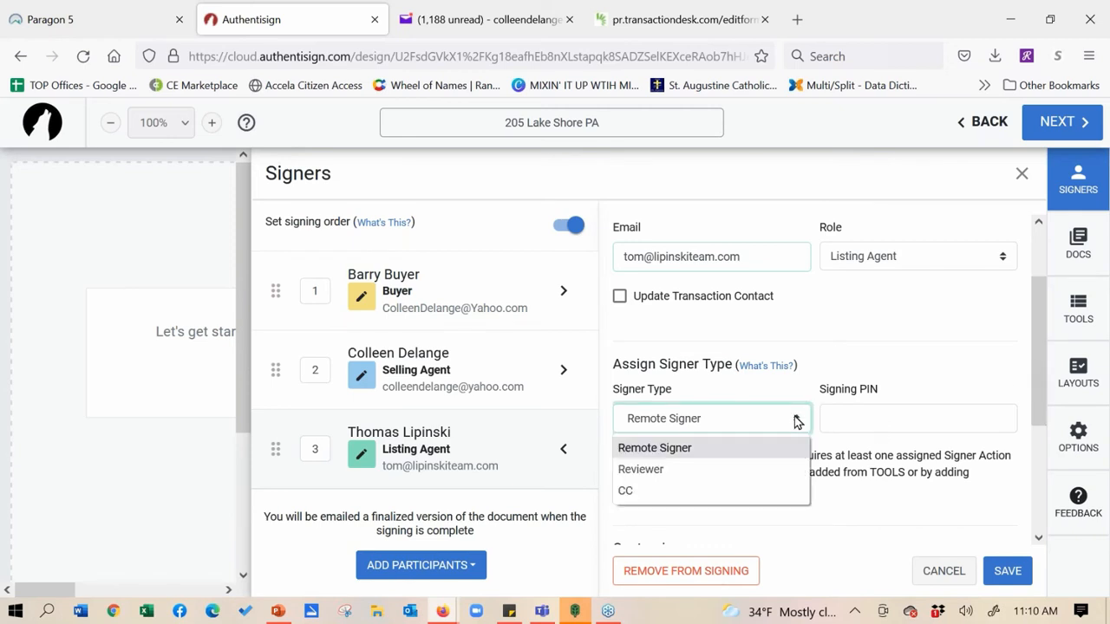
click(894, 327)
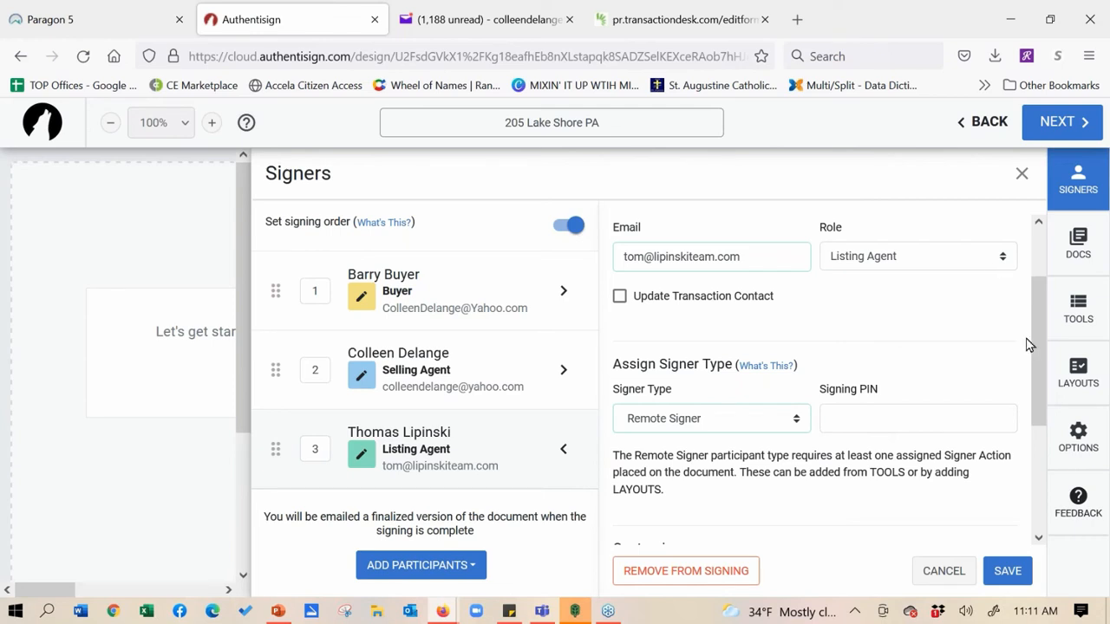
drag(1033, 338, 1037, 254)
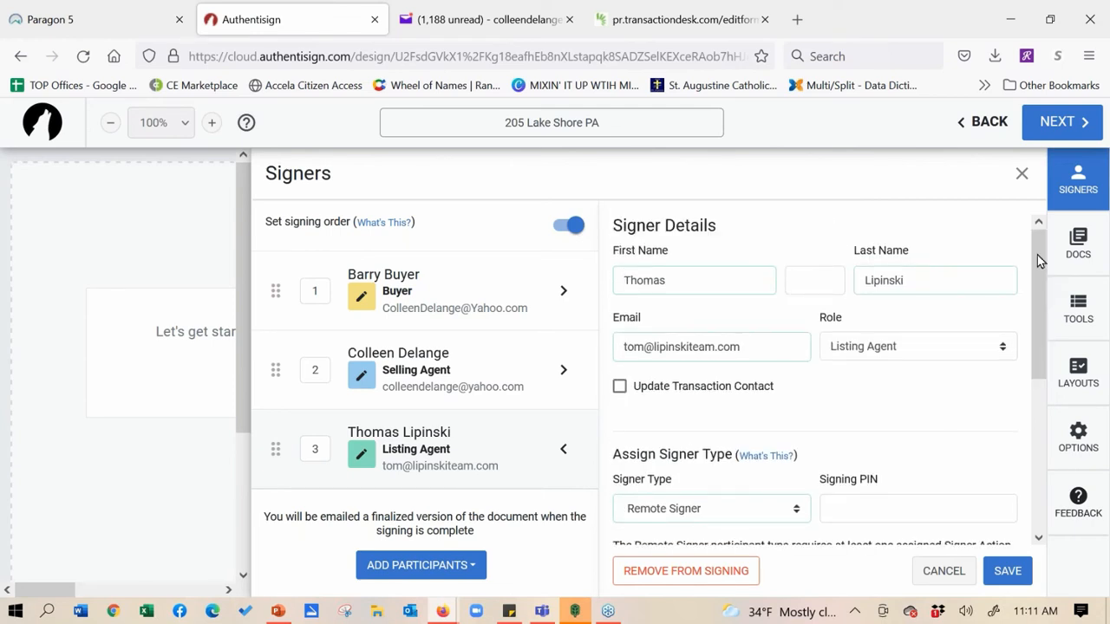
click(1001, 347)
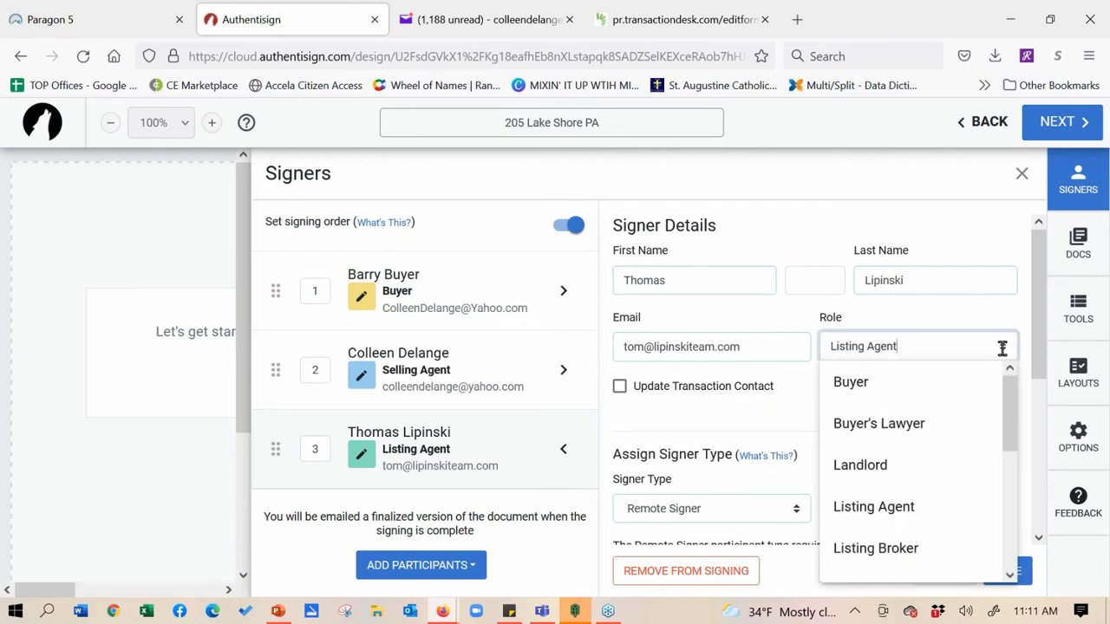
click(980, 228)
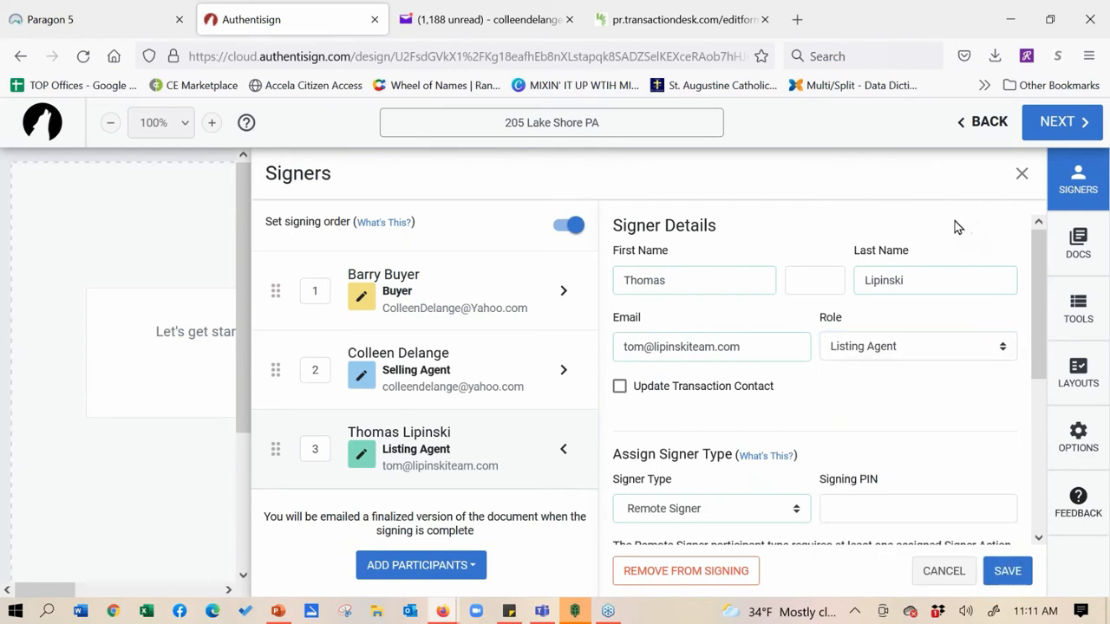
Reopen the listing agent's details and remove them from the signing
click(1021, 173)
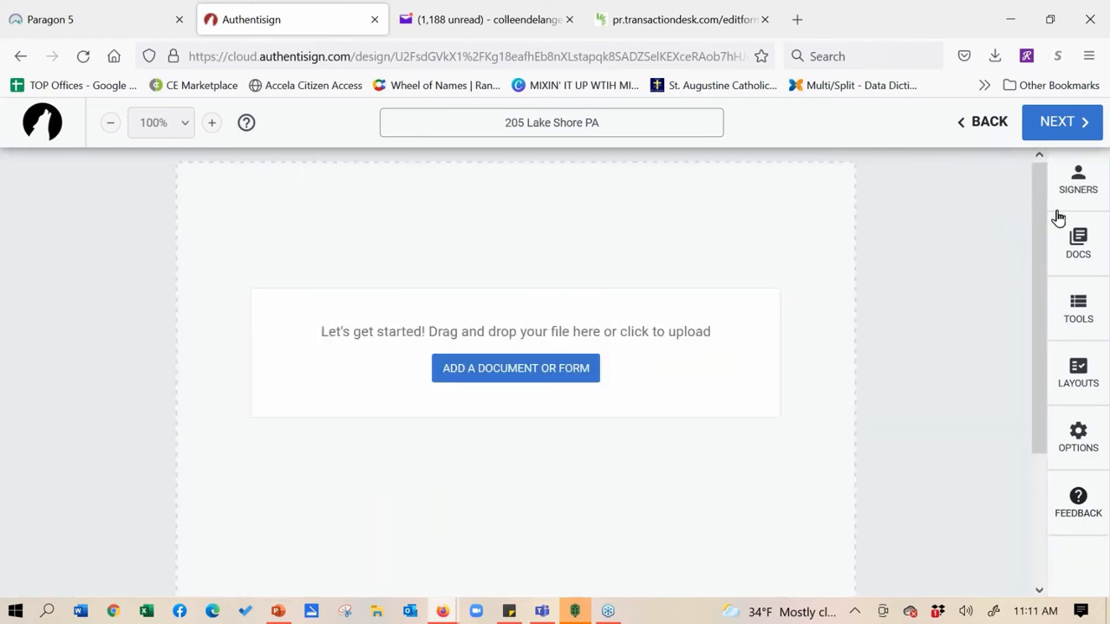
click(1062, 185)
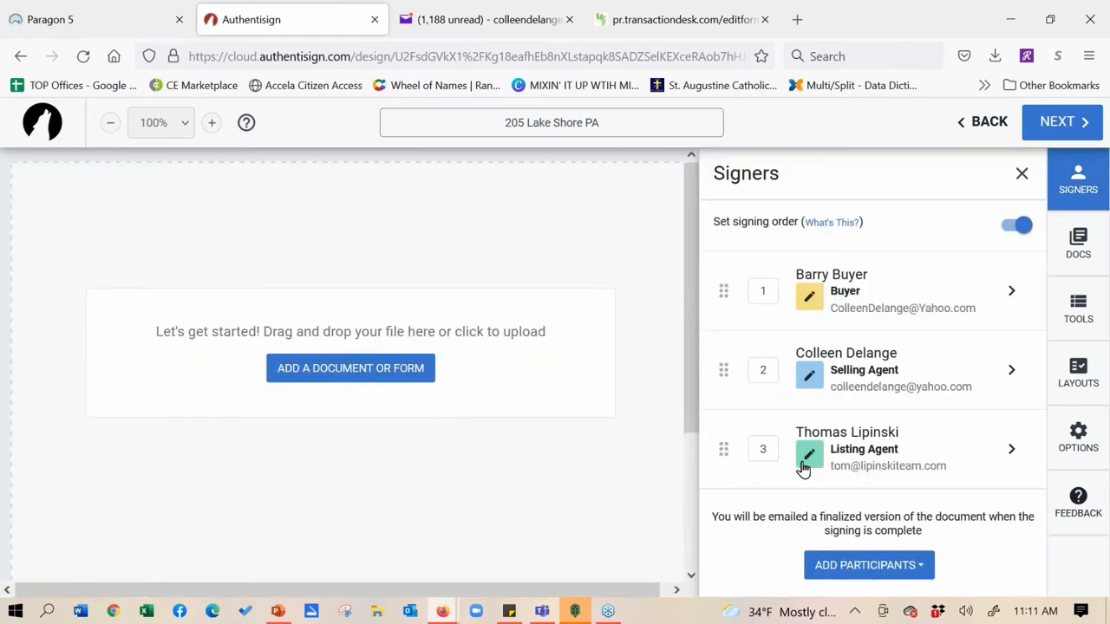
click(1011, 449)
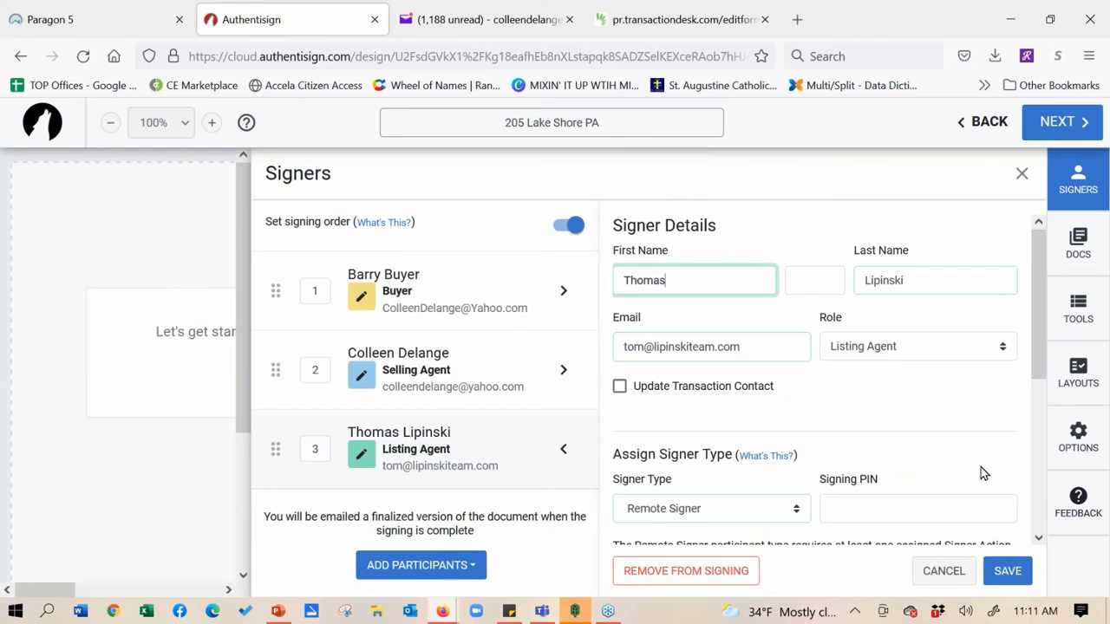
click(685, 570)
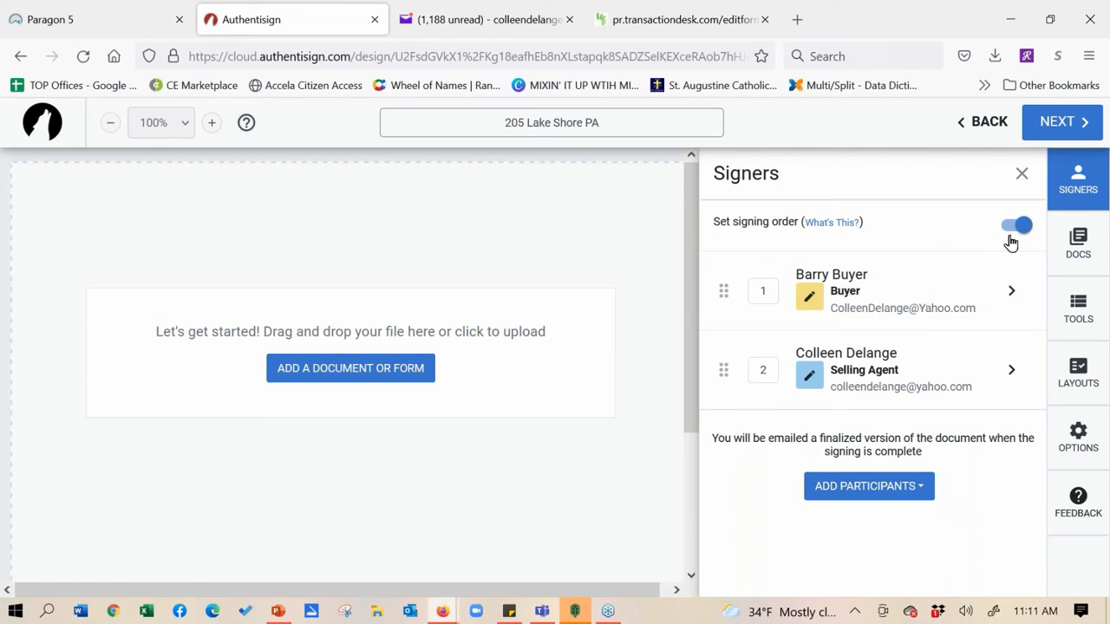
click(378, 374)
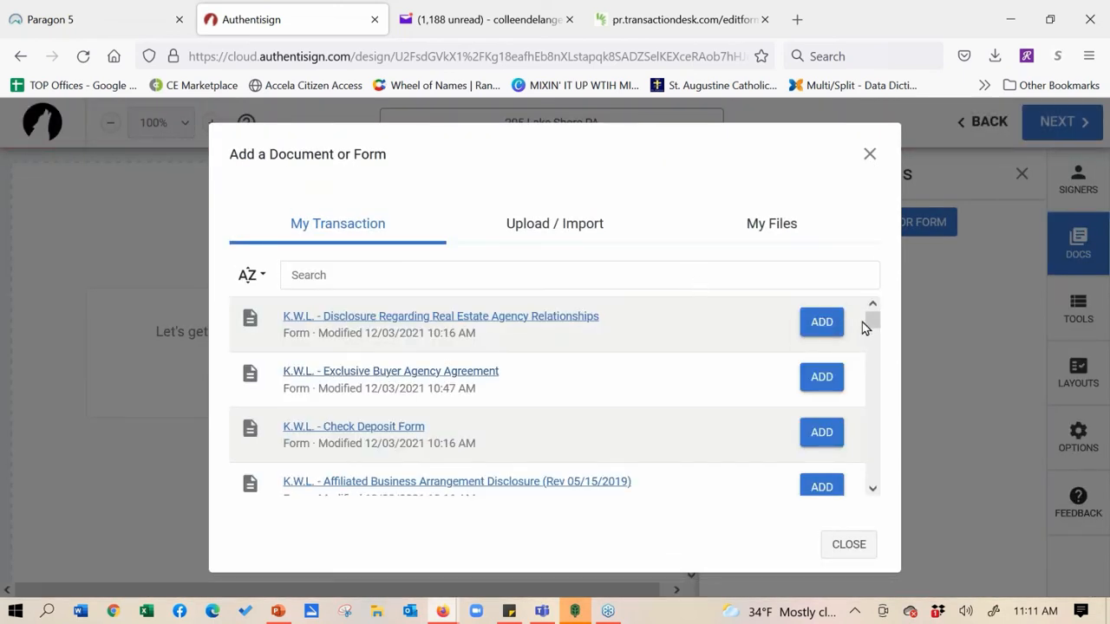
drag(871, 325, 884, 489)
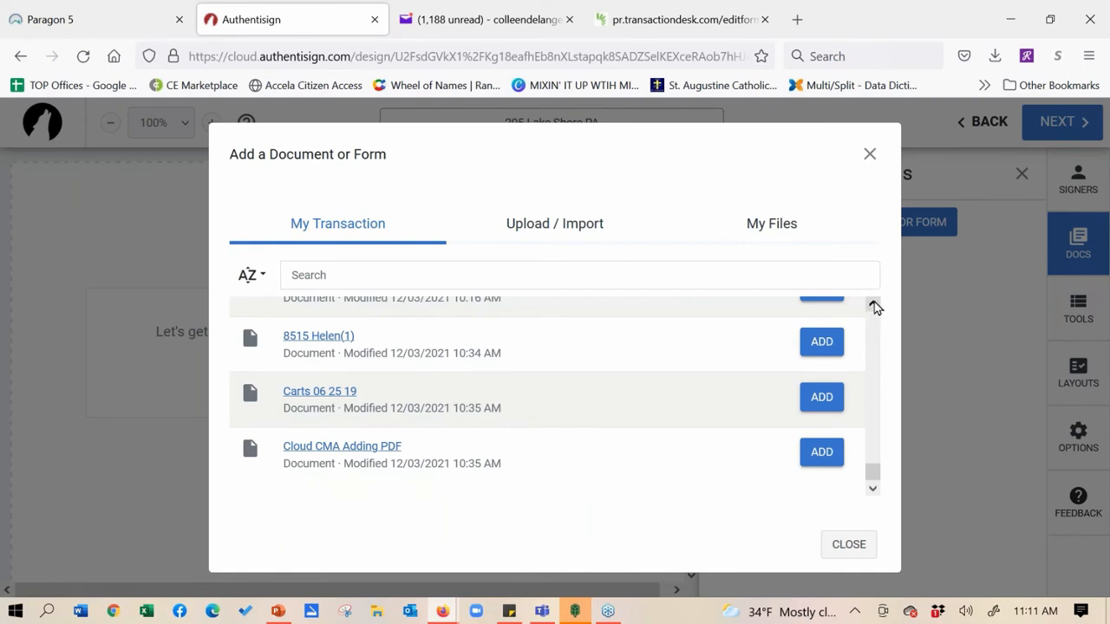
scroll(874, 307, up, 3)
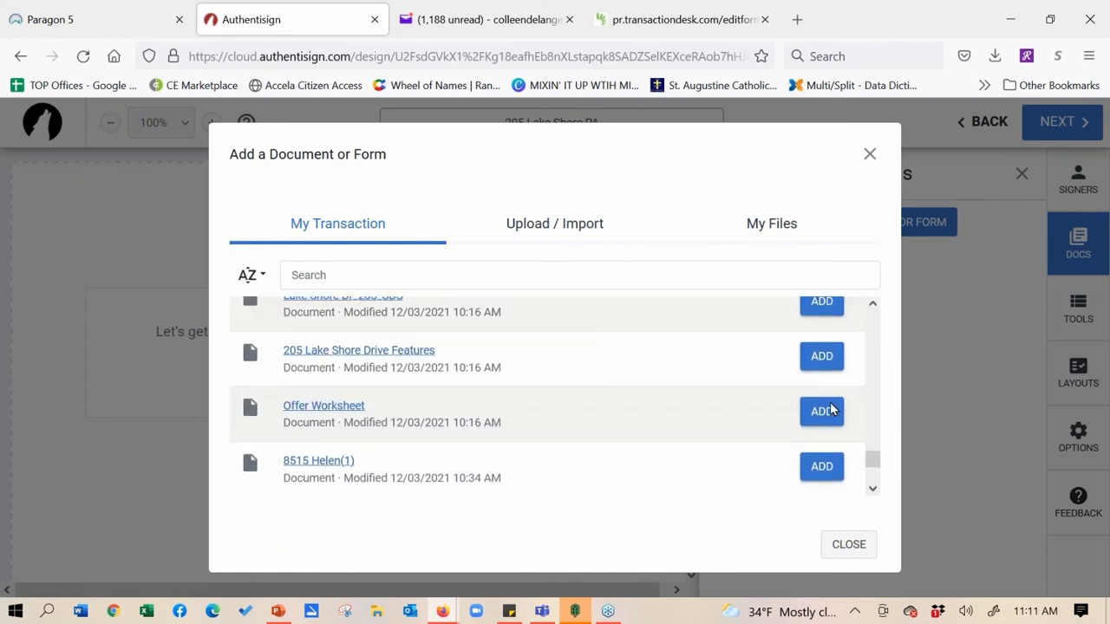
click(822, 355)
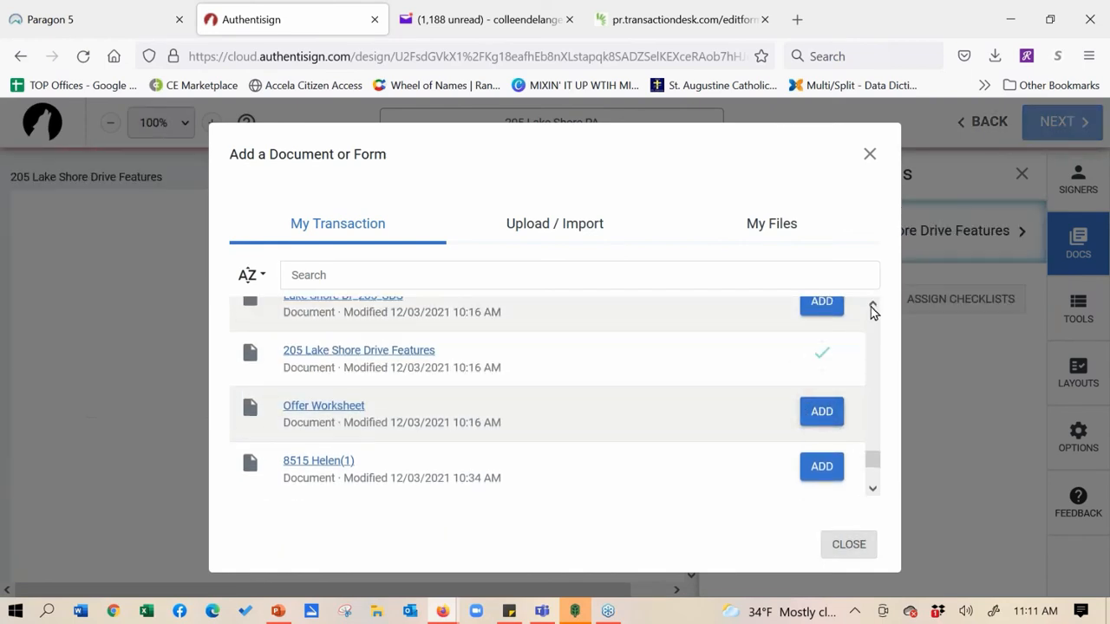
click(872, 305)
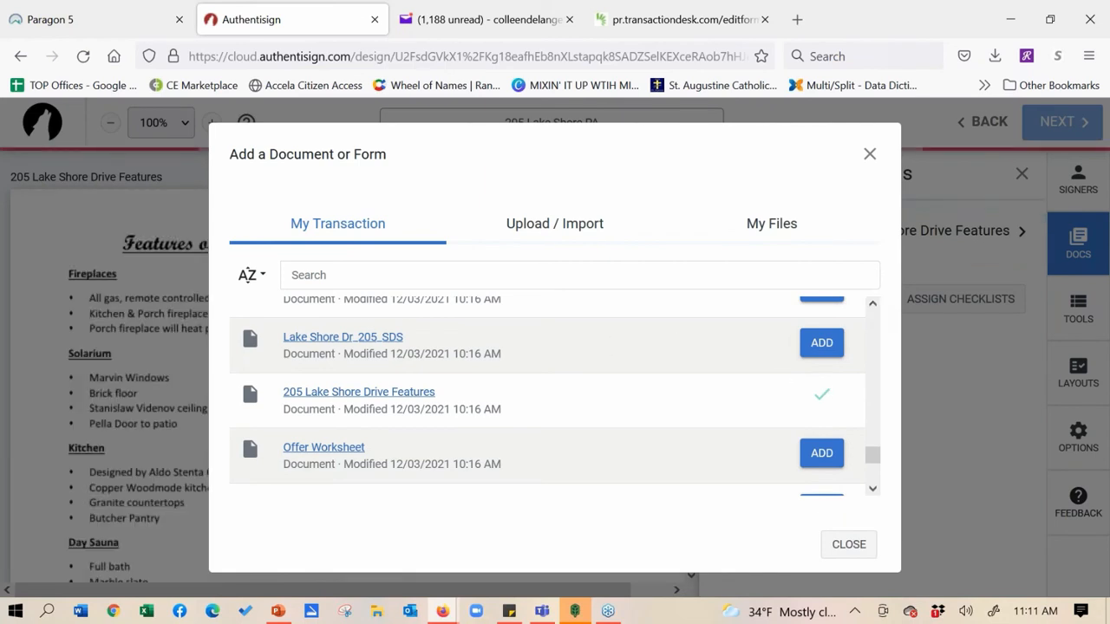
click(822, 342)
click(873, 305)
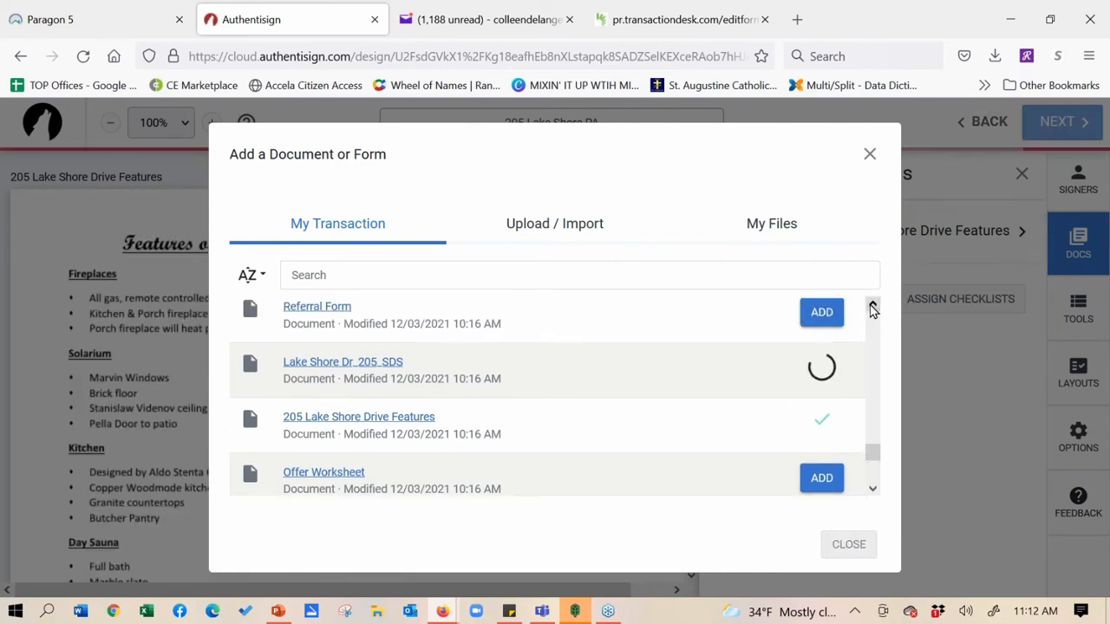
Scroll up the transaction list and add K.W.L. - Purchase Agreement (Rev. 04/19), dismissing the notification
click(872, 305)
click(872, 306)
click(872, 305)
click(872, 305)
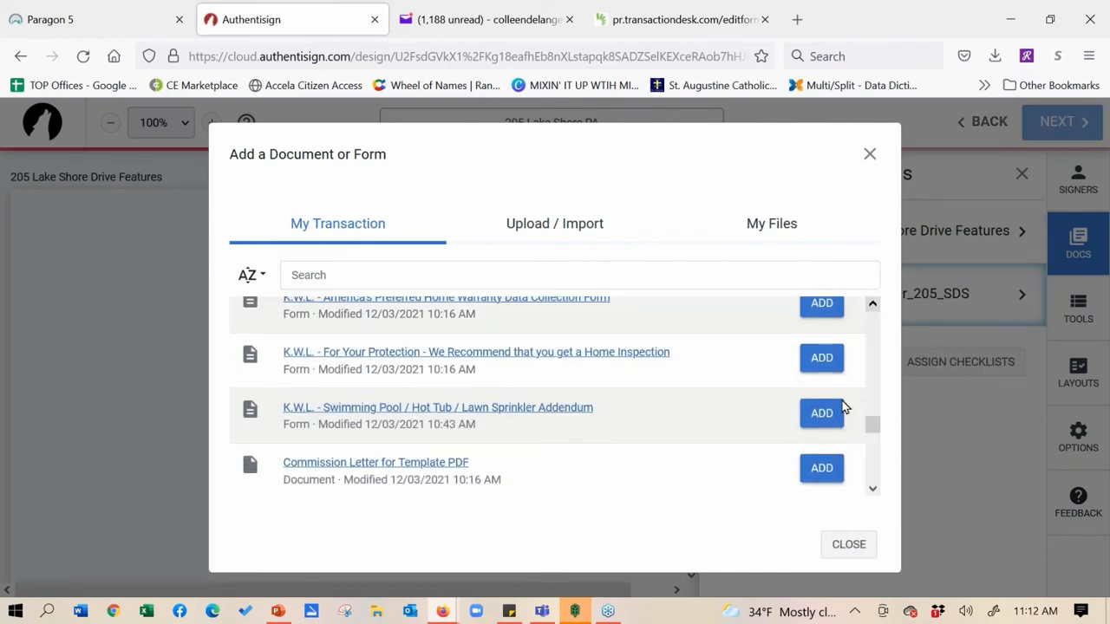
click(872, 305)
click(872, 305)
click(872, 305)
click(872, 305)
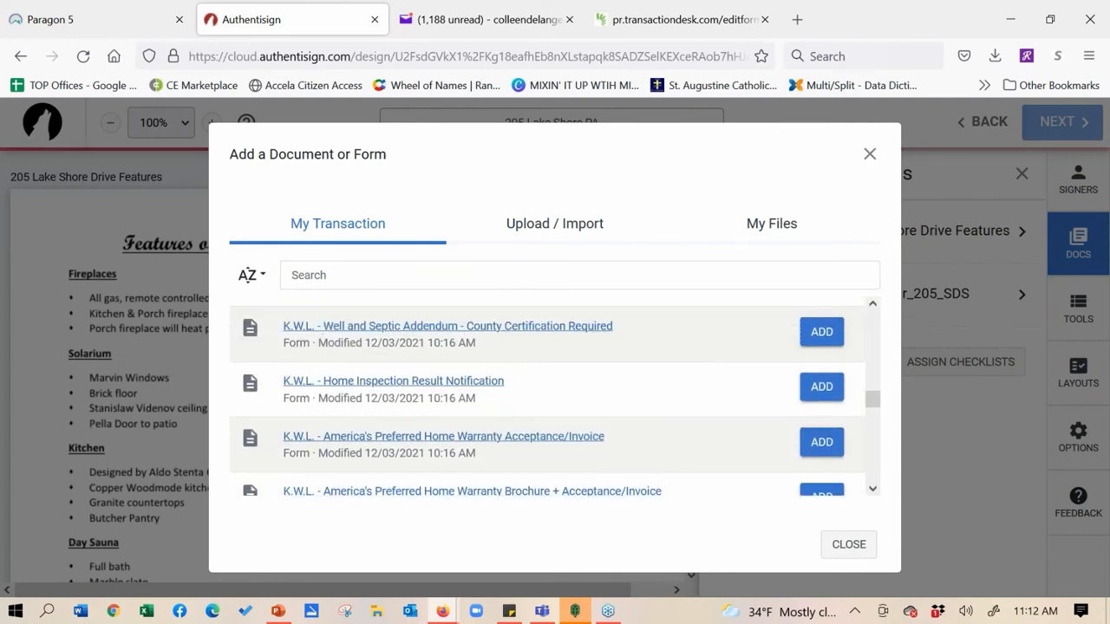
click(872, 306)
click(872, 306)
click(872, 305)
click(872, 305)
click(872, 305)
click(872, 305)
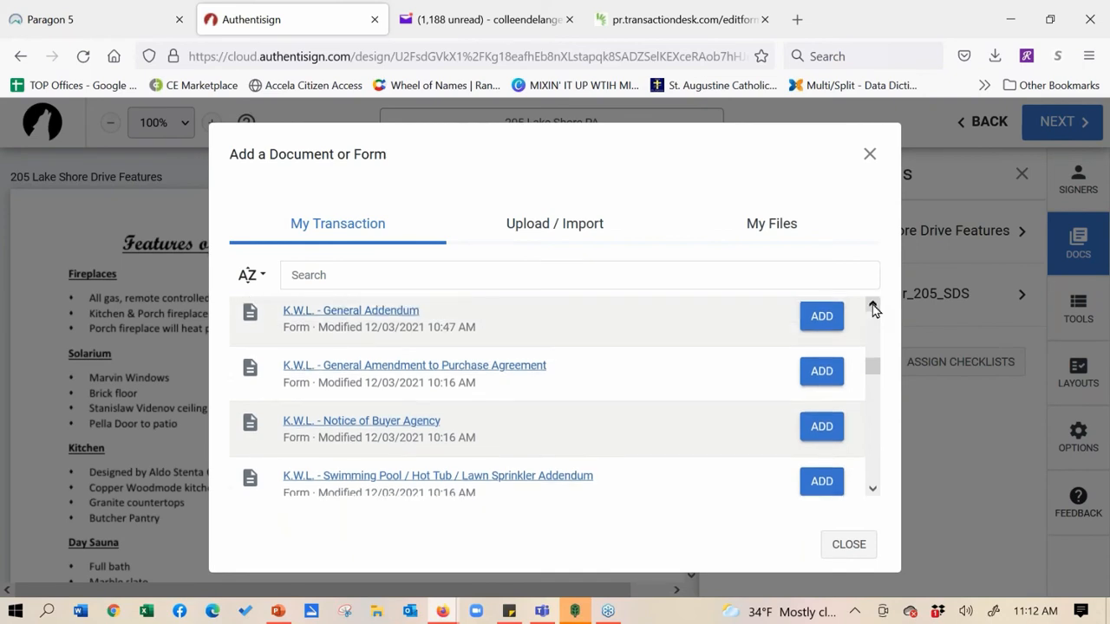
click(872, 305)
click(872, 305)
click(872, 305)
click(872, 305)
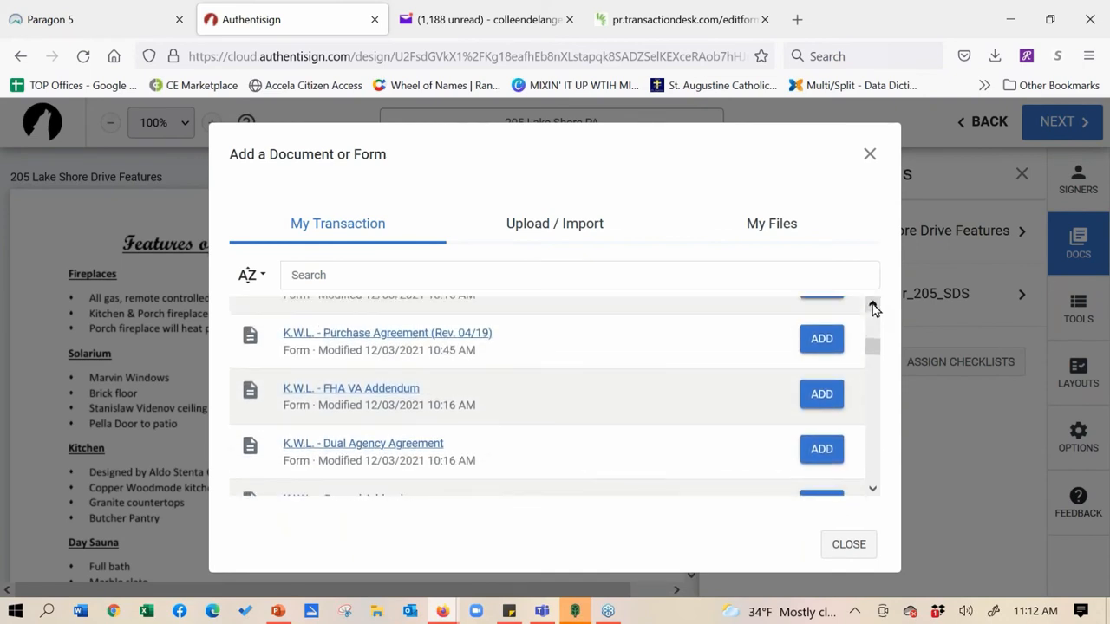
click(872, 305)
click(872, 305)
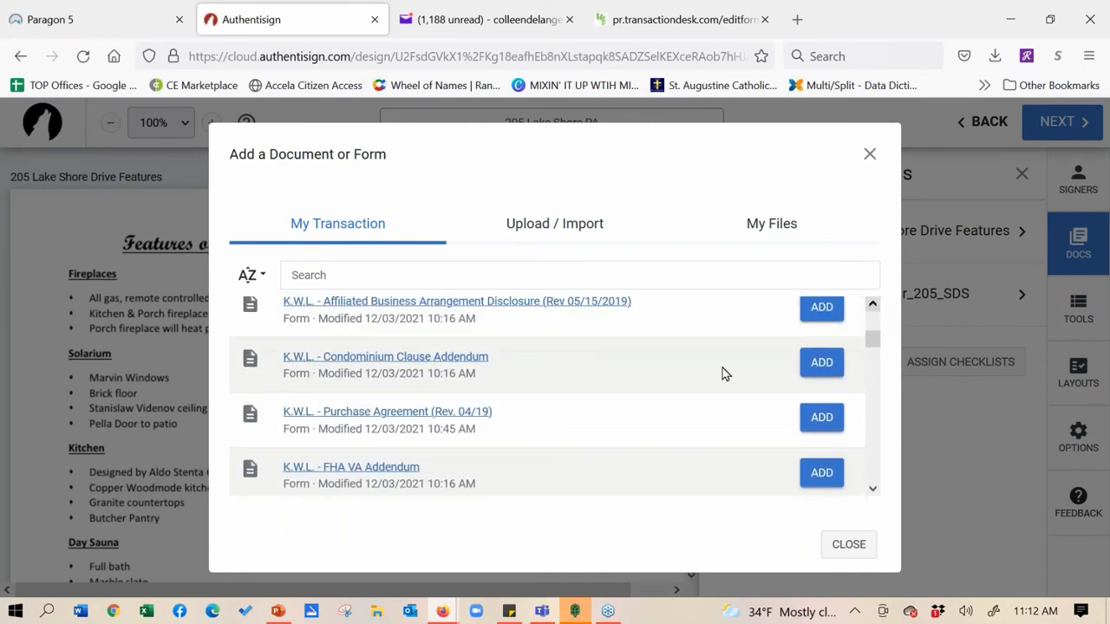
click(821, 419)
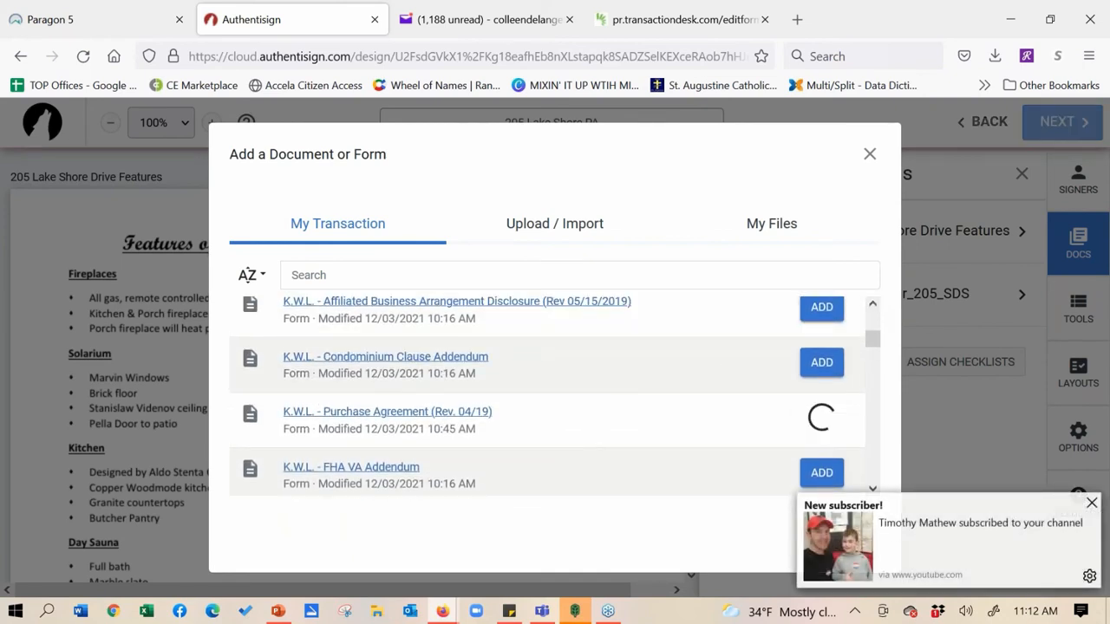
click(1093, 503)
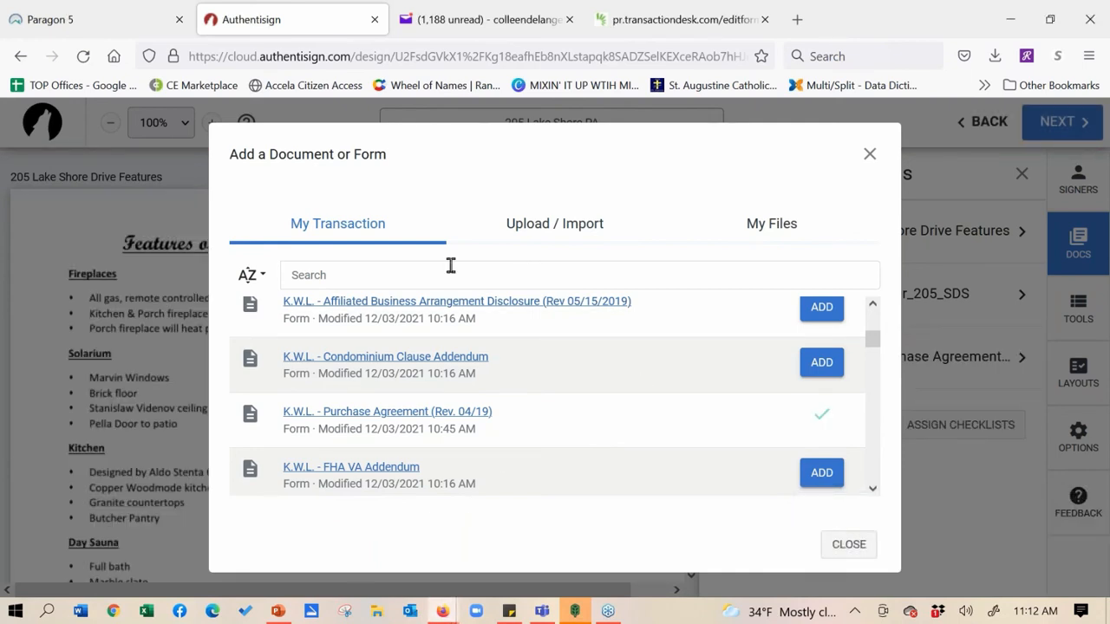
Upload the PropertyDetails PDF from Downloads as the fourth signing document
click(534, 234)
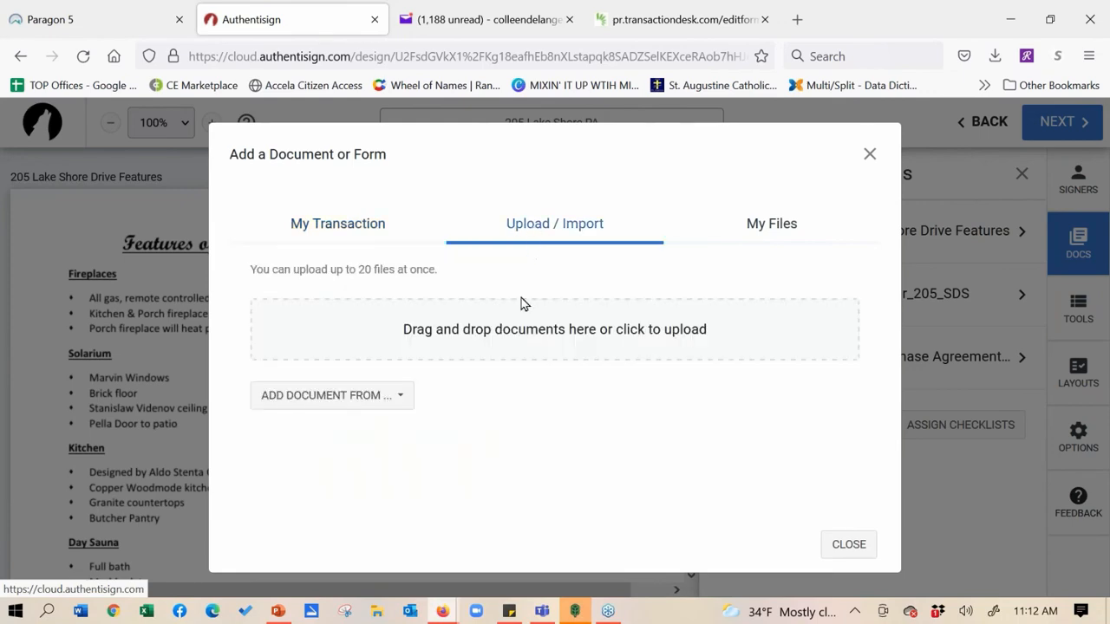
click(474, 329)
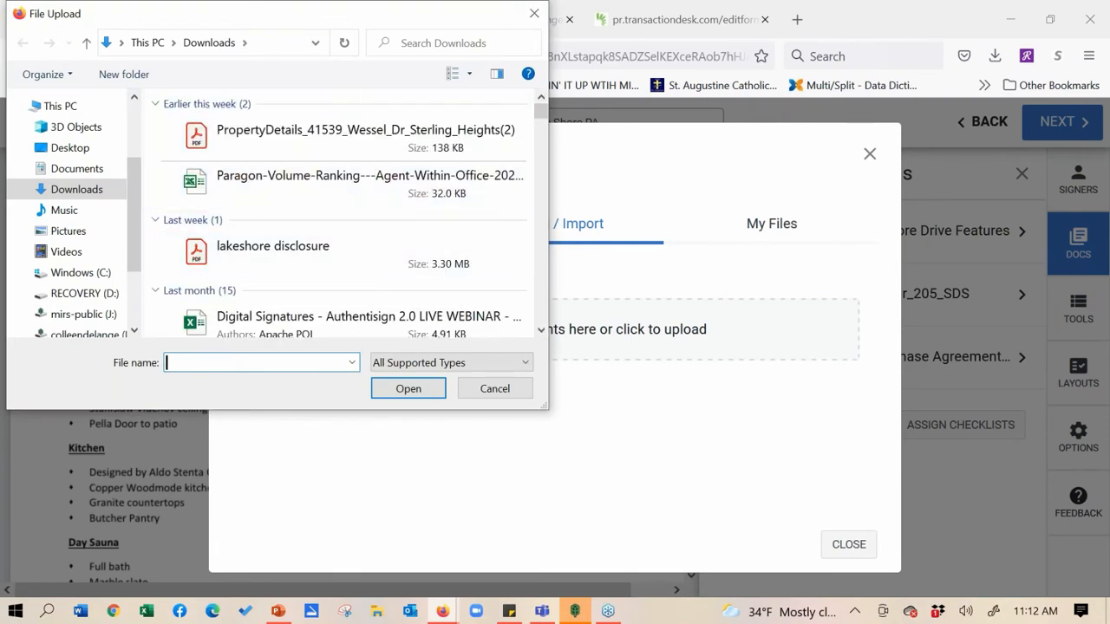
double_click(350, 143)
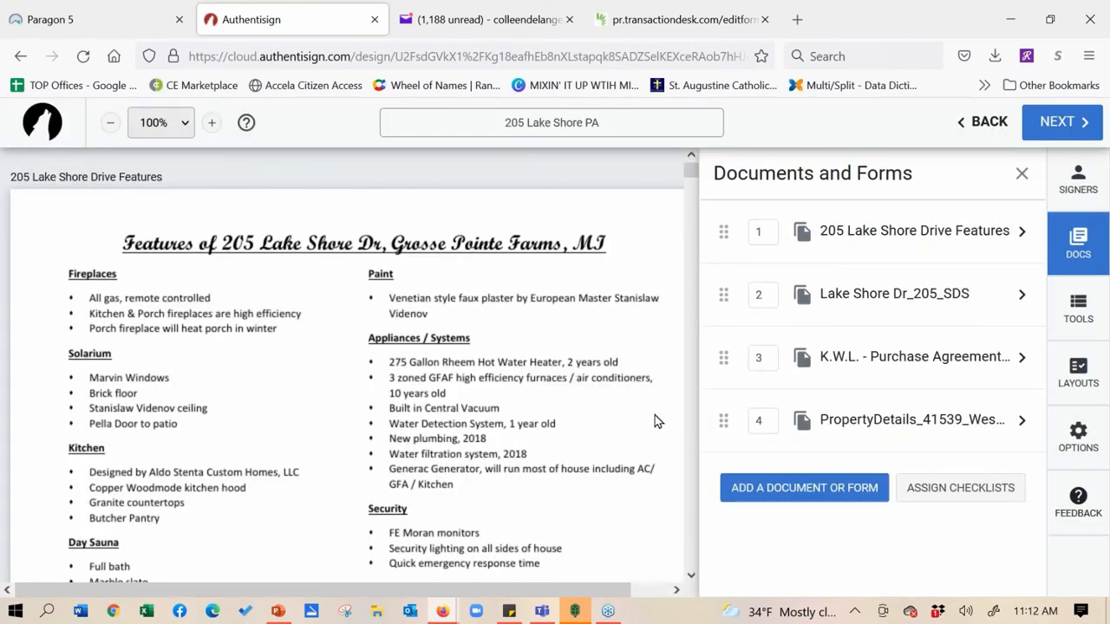
click(768, 491)
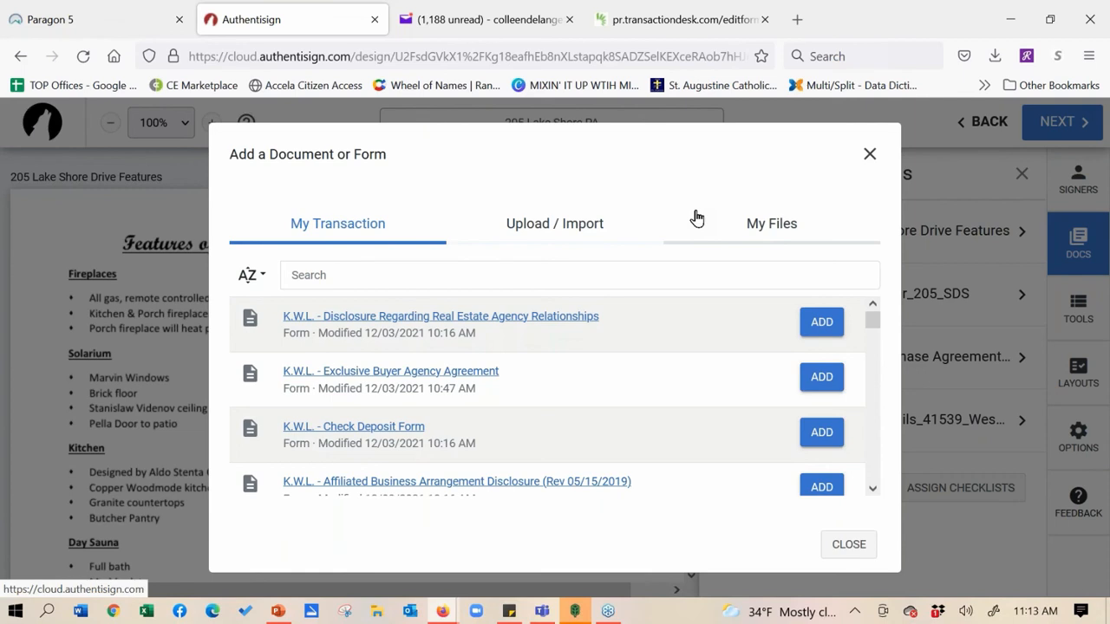
From My Files > Single Forms > Transaction Forms, add the K.W.L. Exclusive Right Sell Agreement Addendum
click(765, 233)
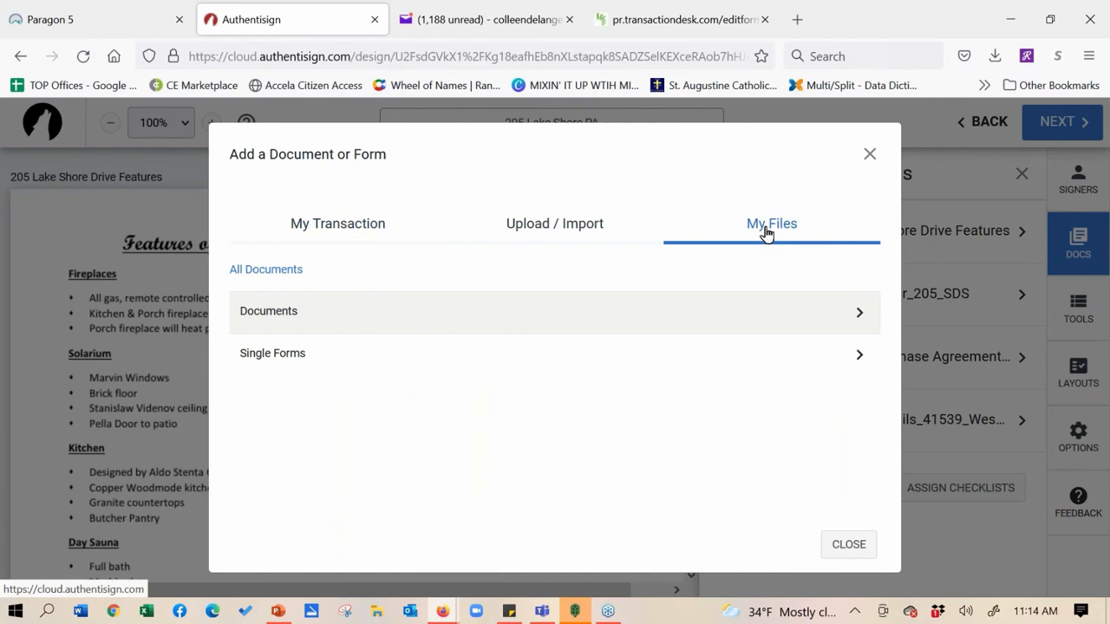
click(287, 356)
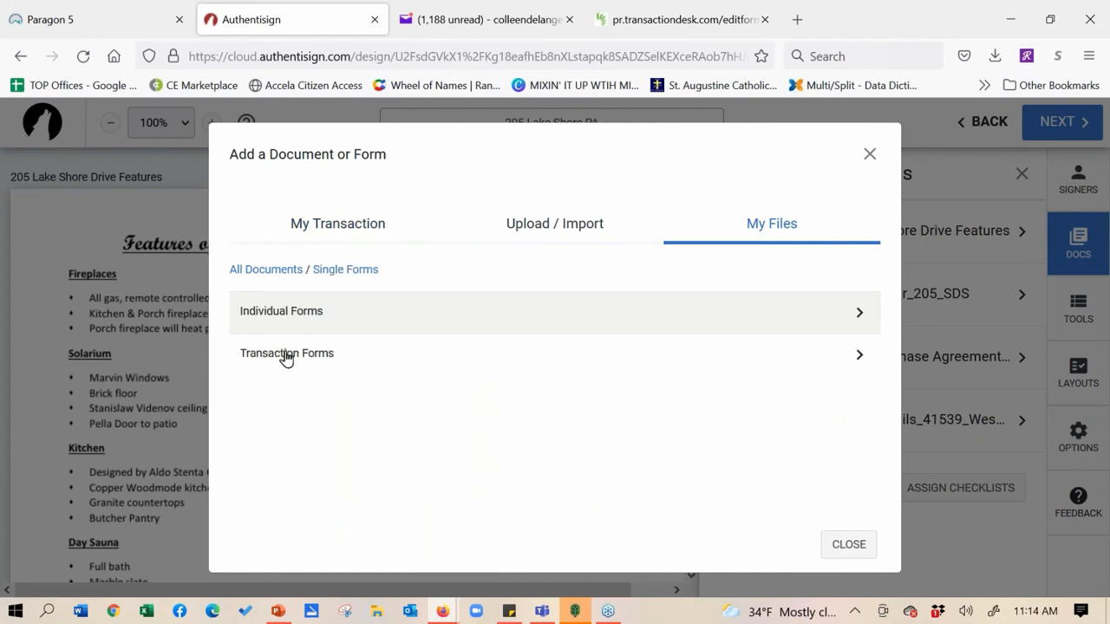
click(286, 354)
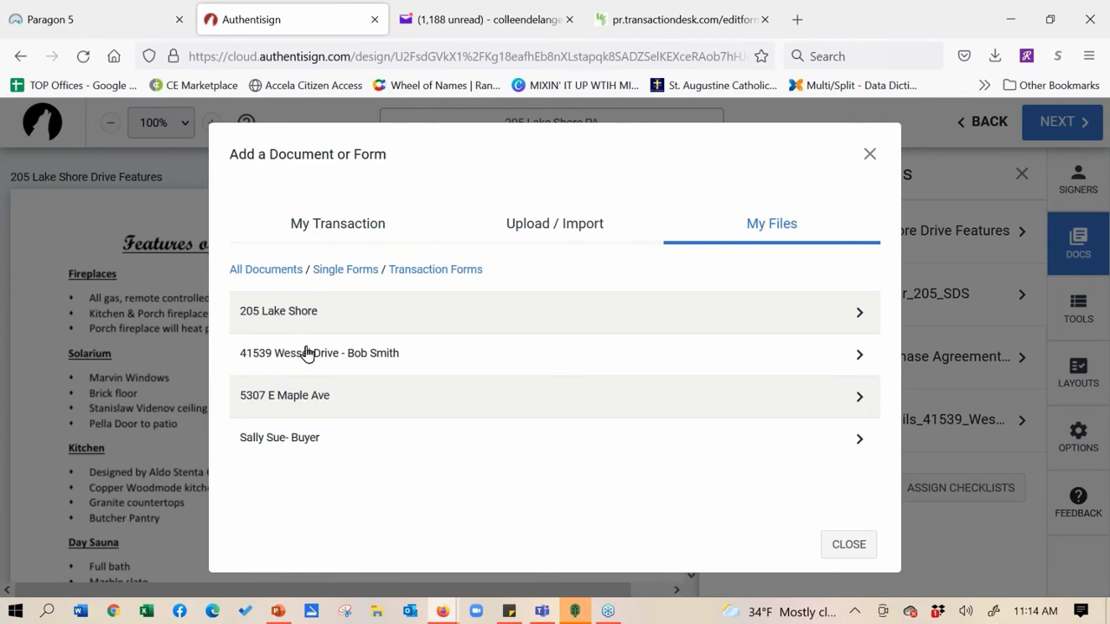
click(307, 352)
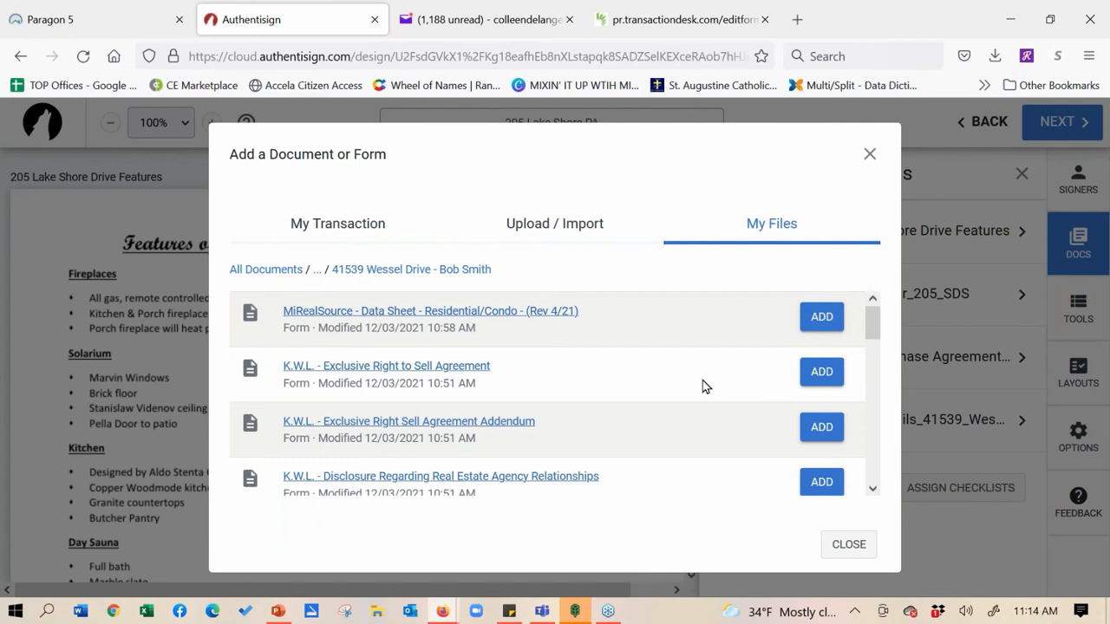
click(820, 429)
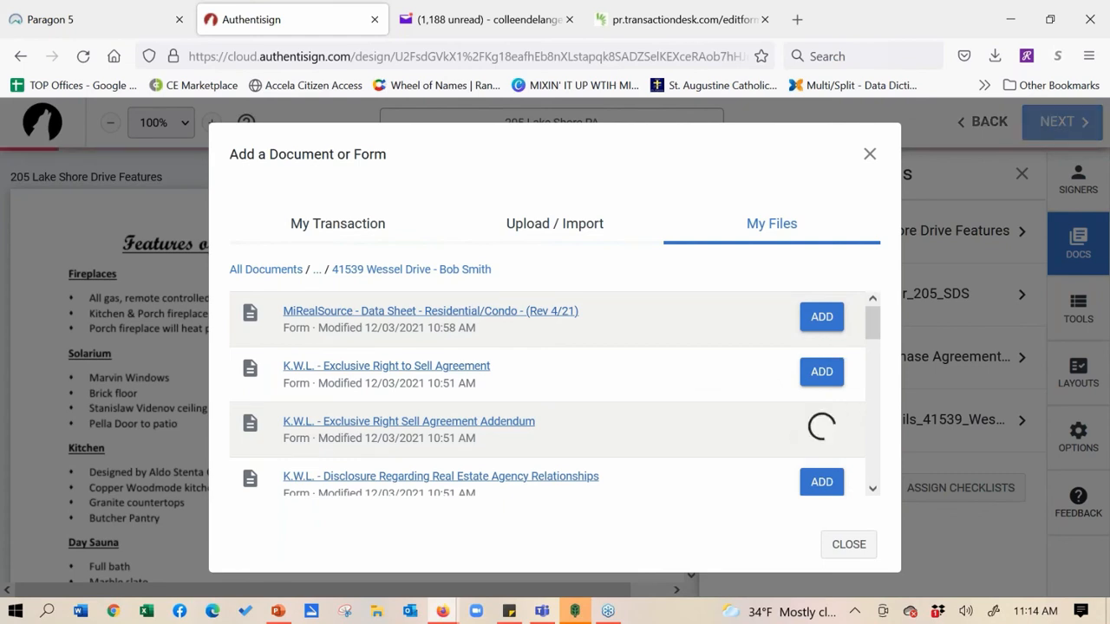
click(869, 156)
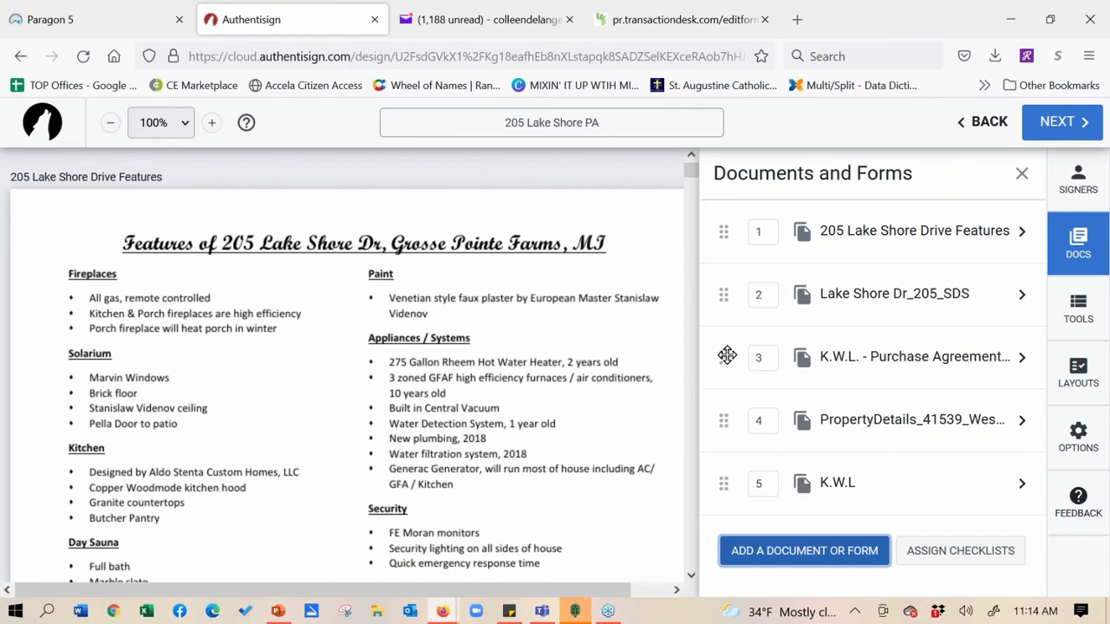
Move the Purchase Agreement to first and place buyer initials on page 1's Purchaser's Initials box
drag(726, 354, 721, 228)
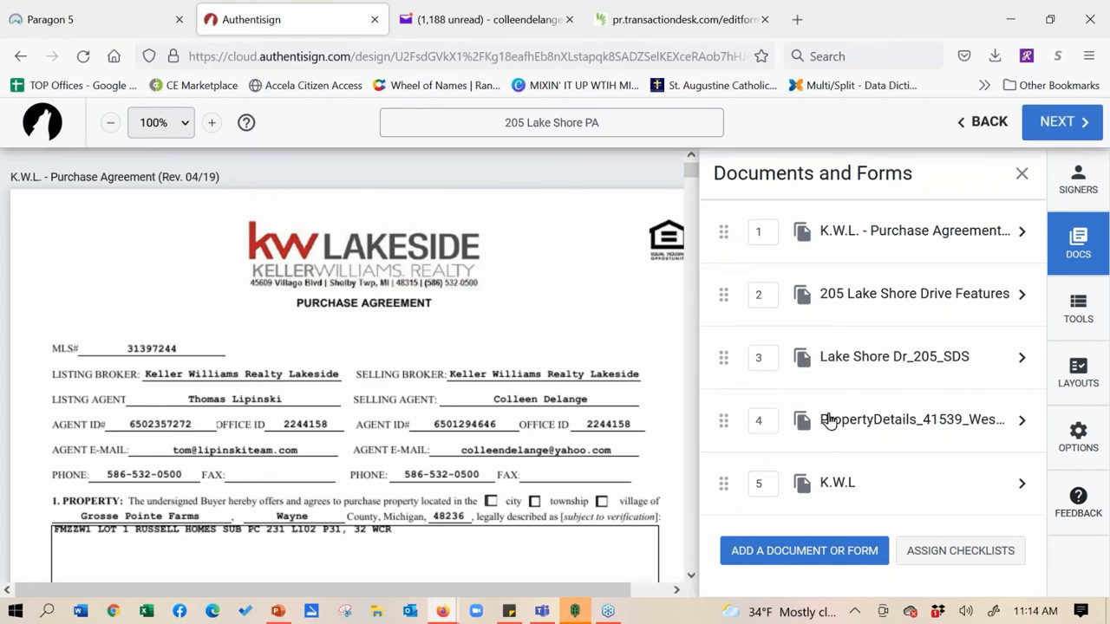
click(1073, 316)
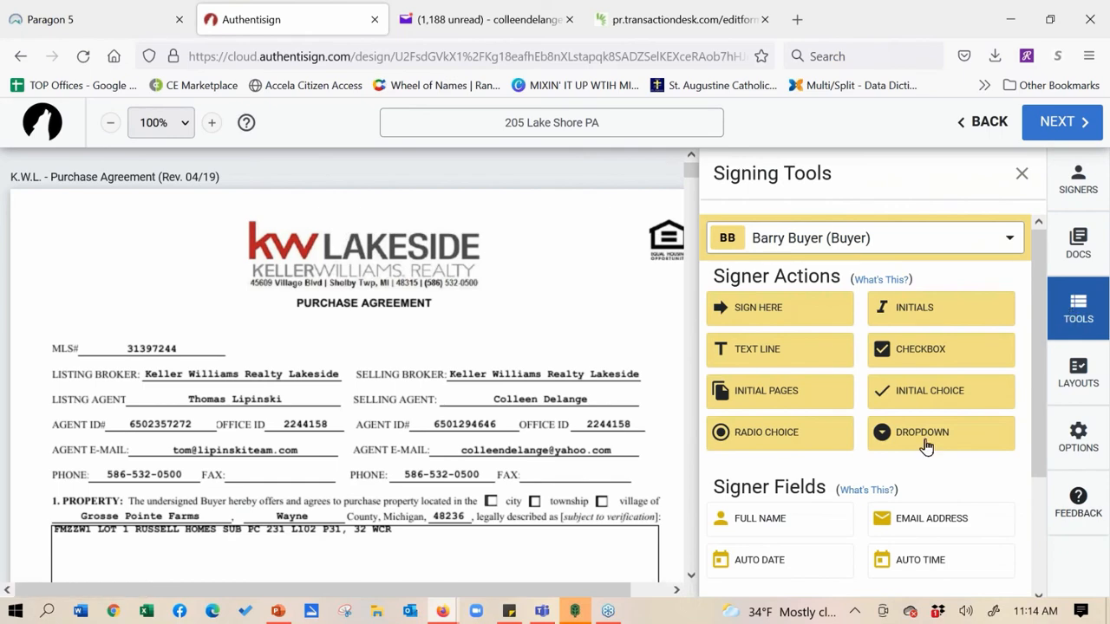
scroll(342, 310, down, 10)
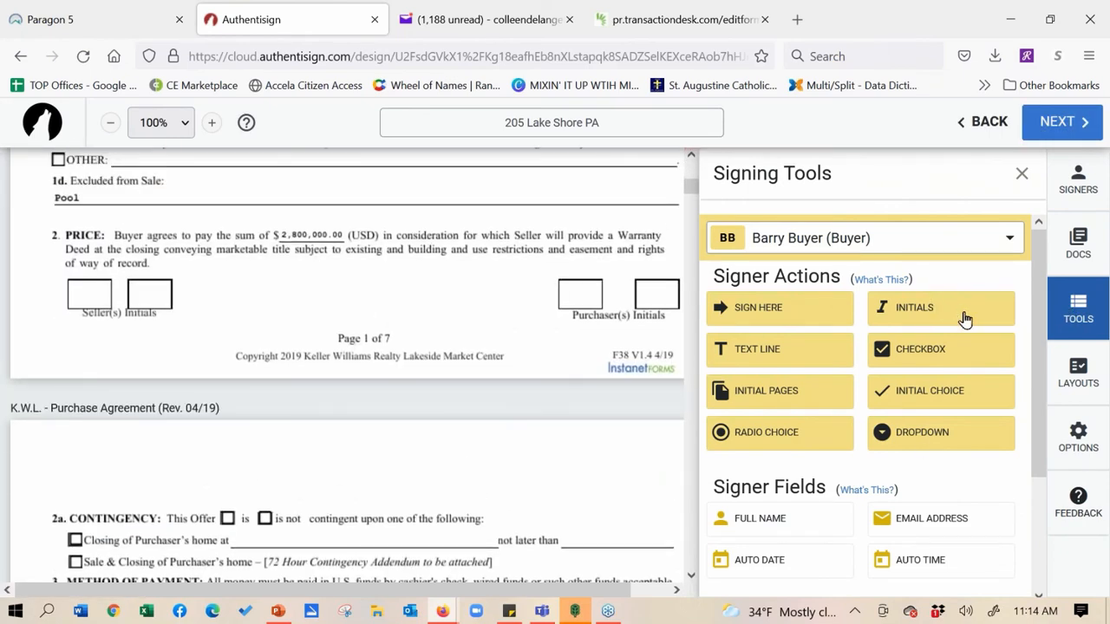
drag(958, 319, 576, 297)
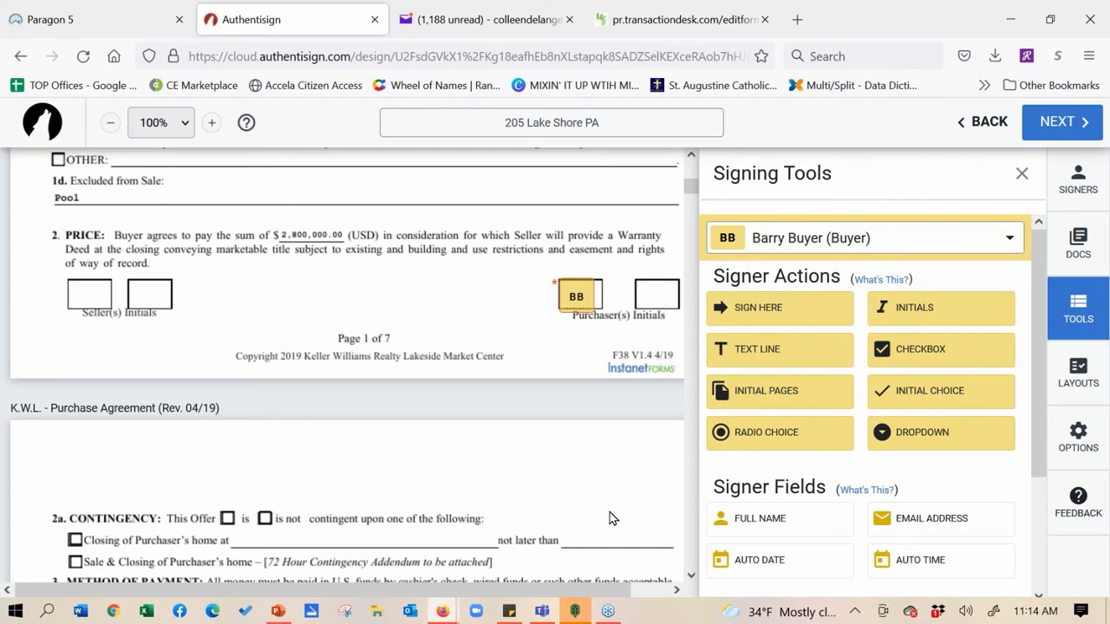
scroll(251, 364, down, 3)
scroll(486, 221, down, 6)
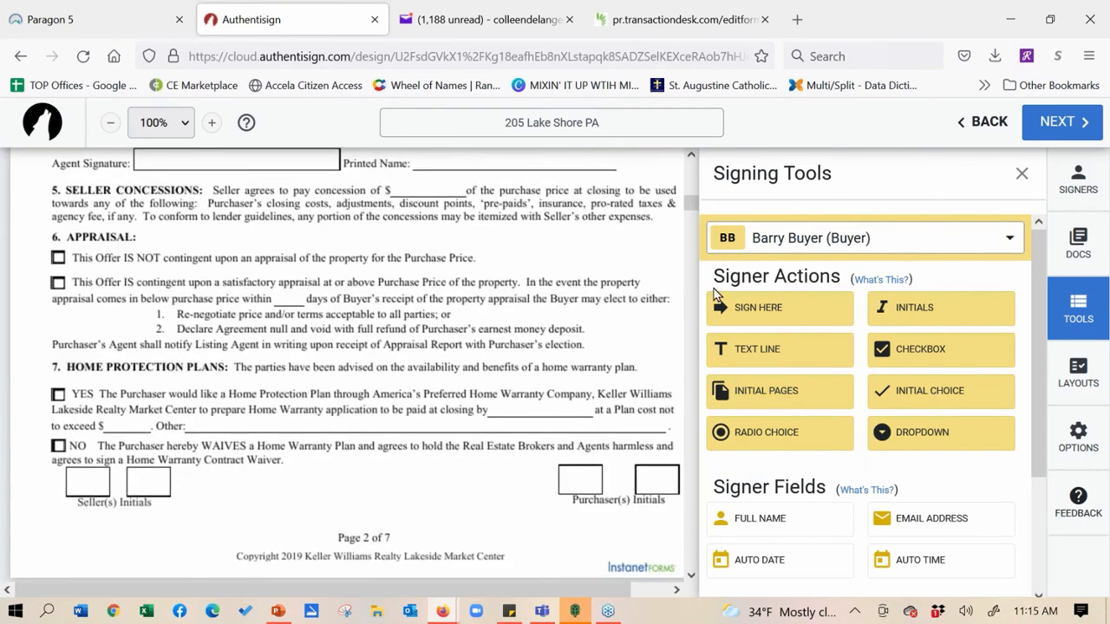
Place bottom-right buyer initials on all 7 pages of the K.W.L. Purchase Agreement
click(762, 395)
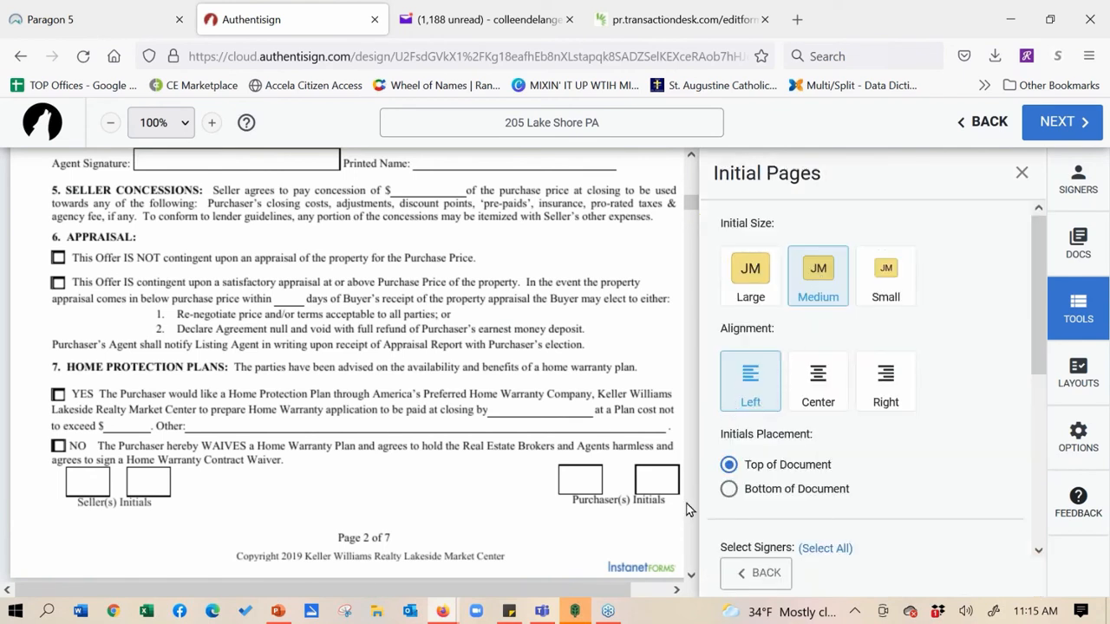
click(885, 384)
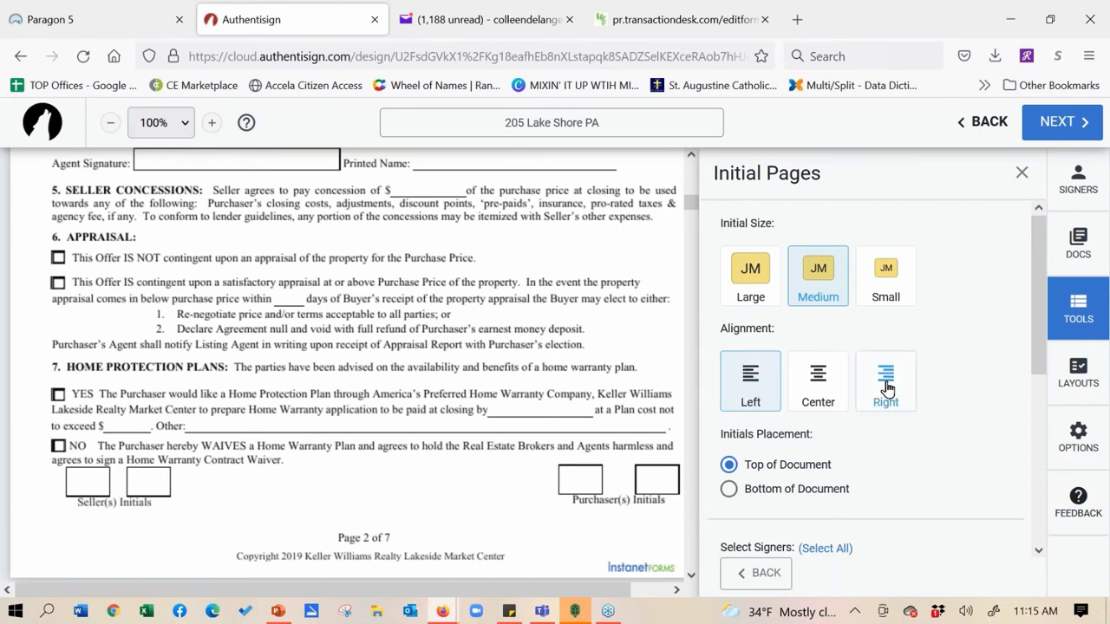
click(728, 489)
drag(1043, 304, 1045, 356)
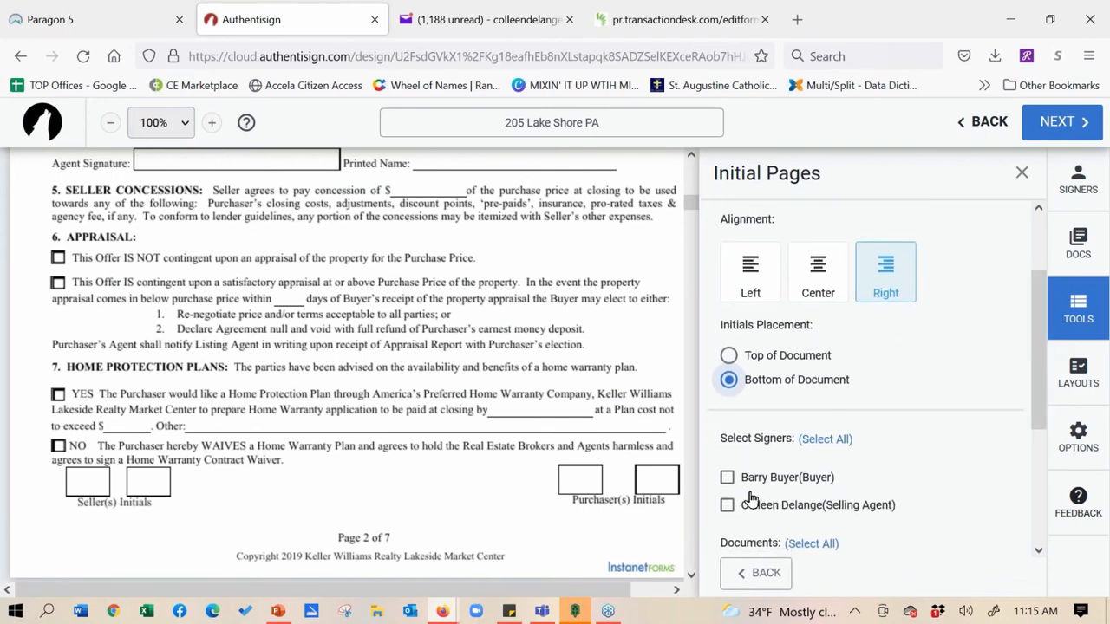
click(727, 477)
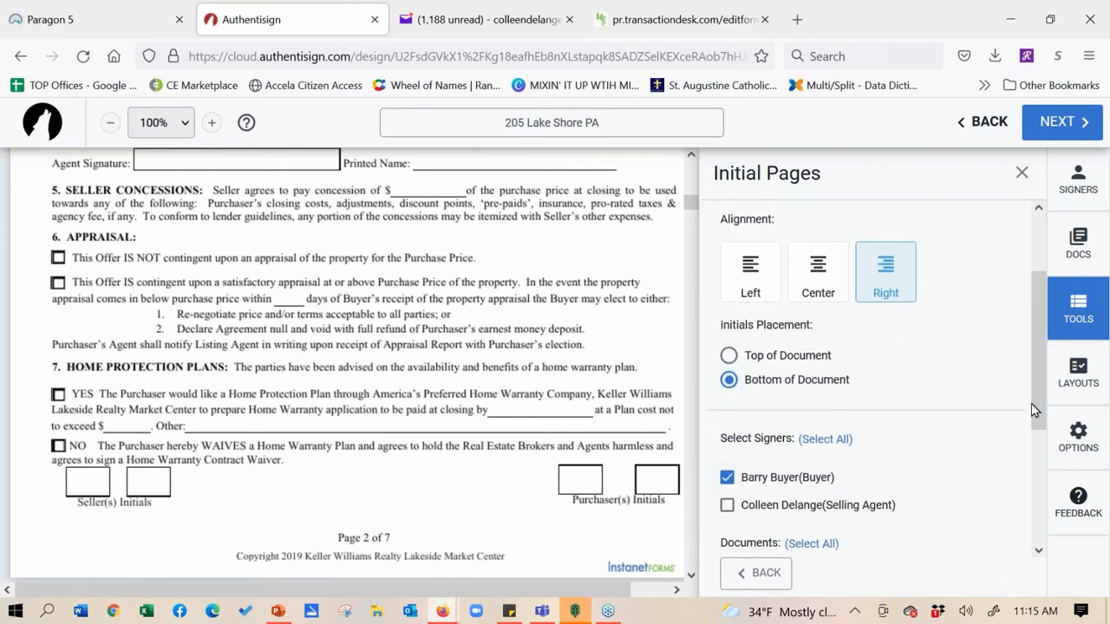
drag(1035, 388, 1045, 458)
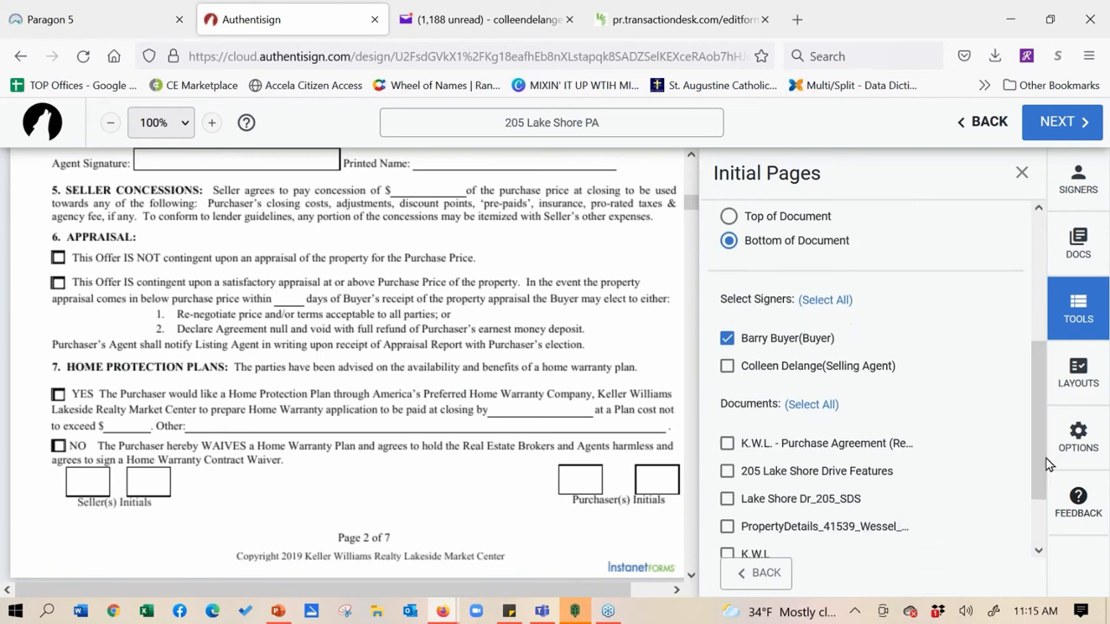
click(727, 444)
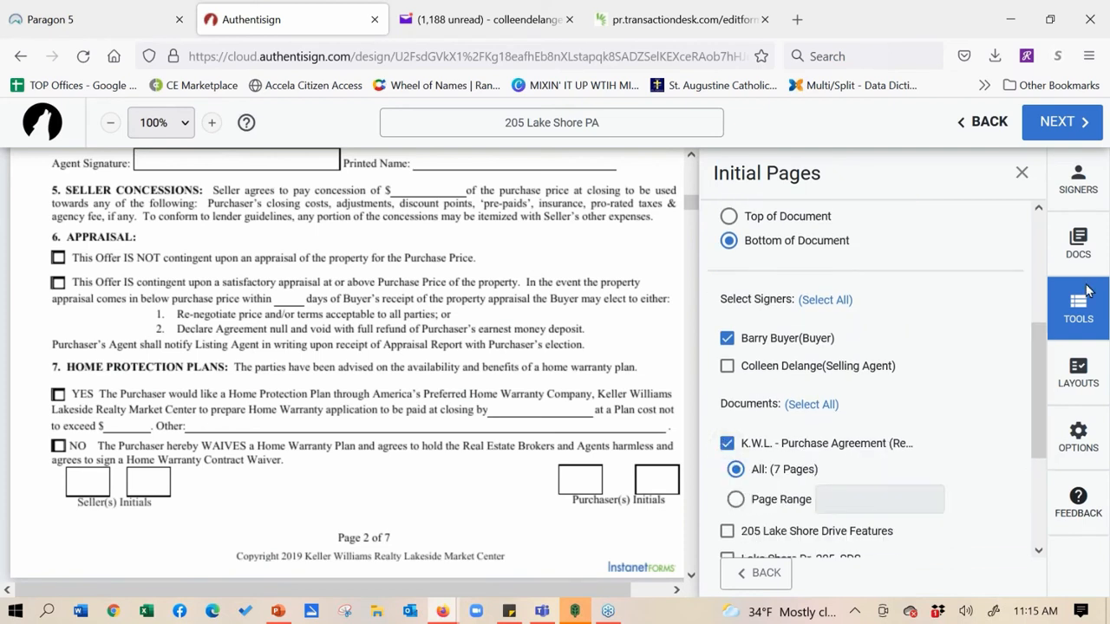
drag(1038, 374, 1051, 420)
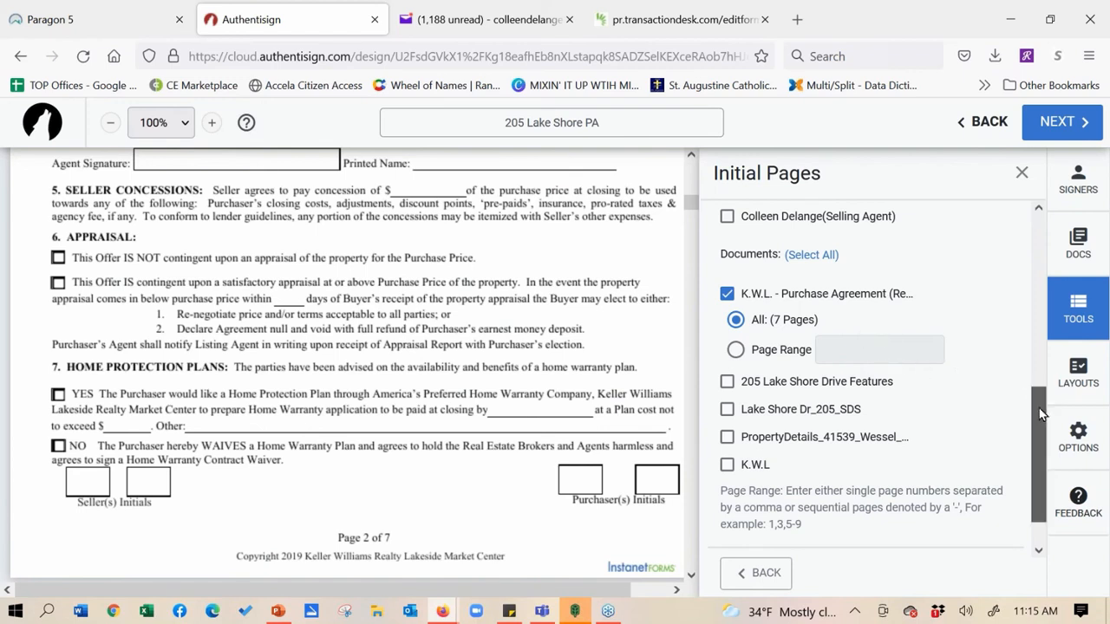
scroll(1039, 416, down, 1)
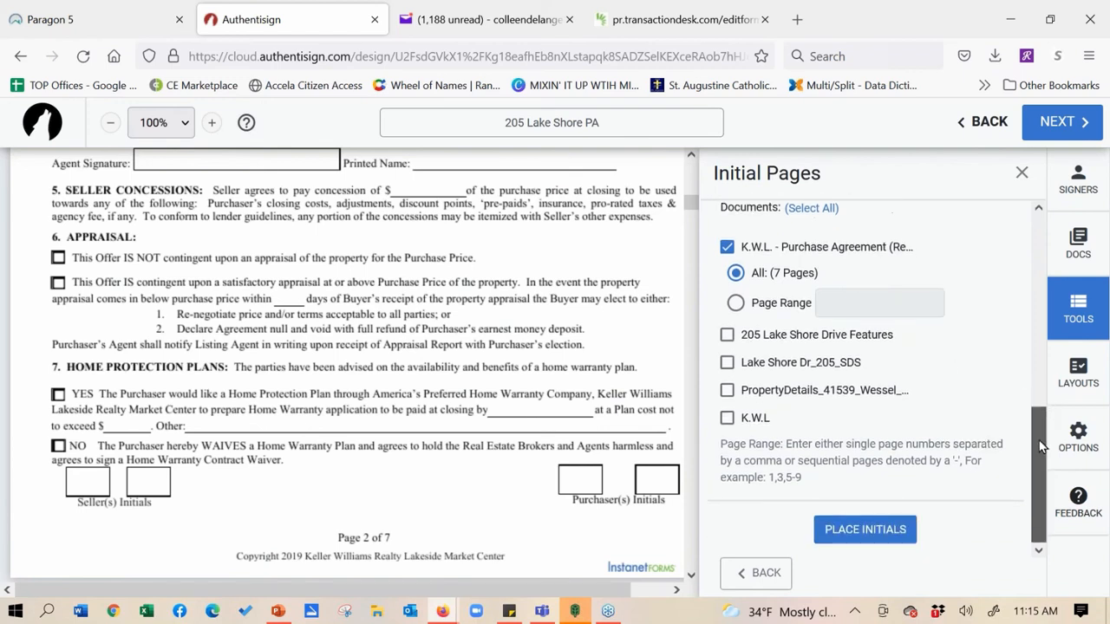
click(867, 529)
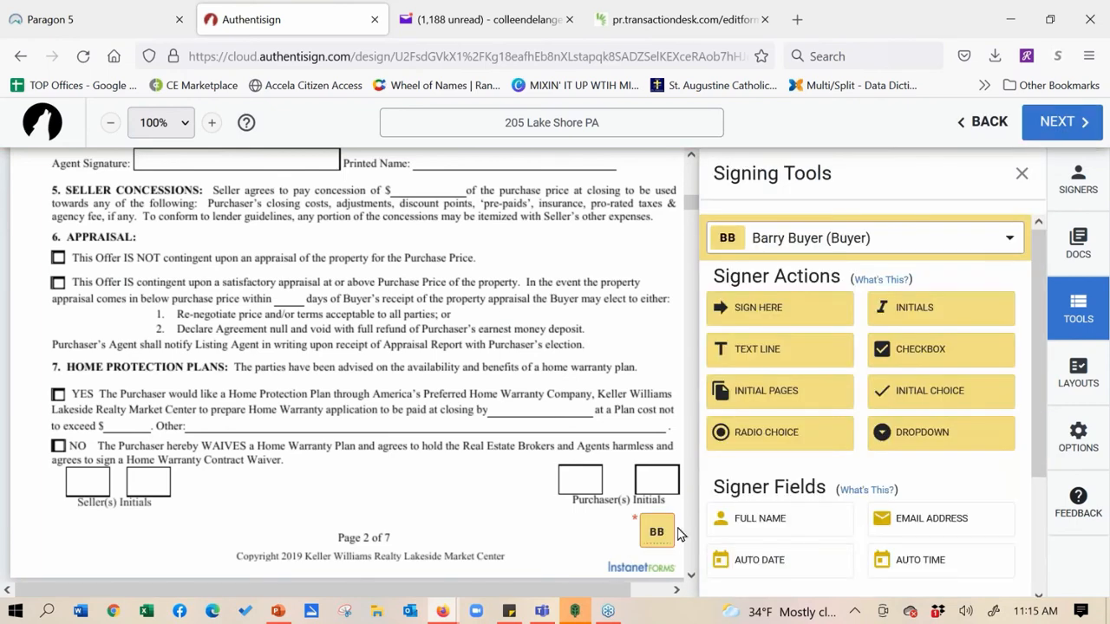
Drop the buyer's initials into the Purchaser(s) Initials boxes on pages 2 and 3
click(649, 483)
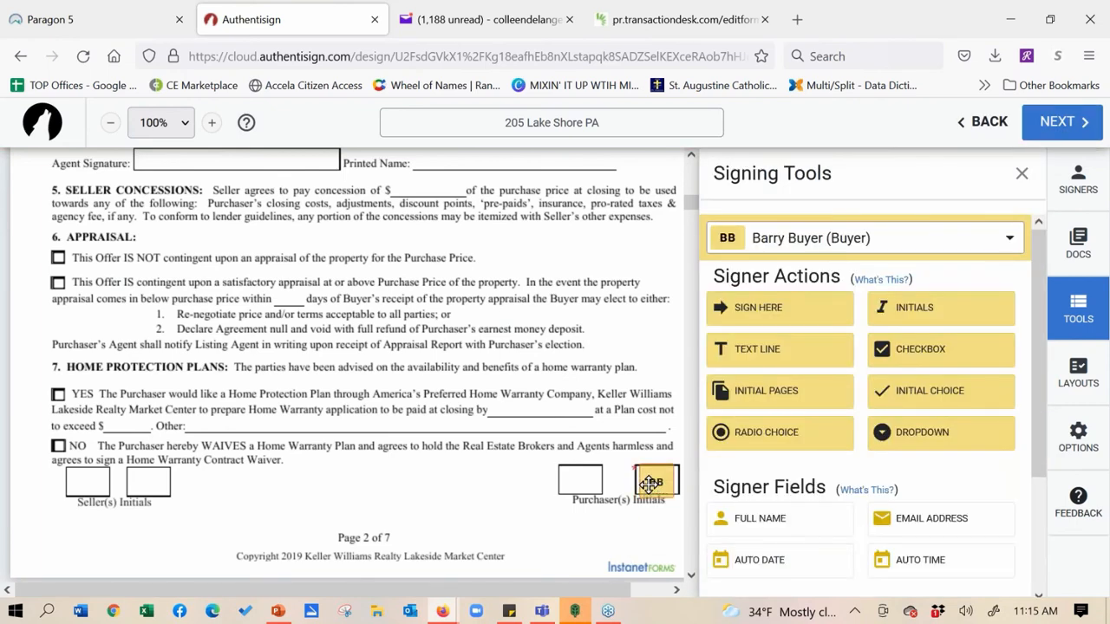
scroll(421, 375, down, 10)
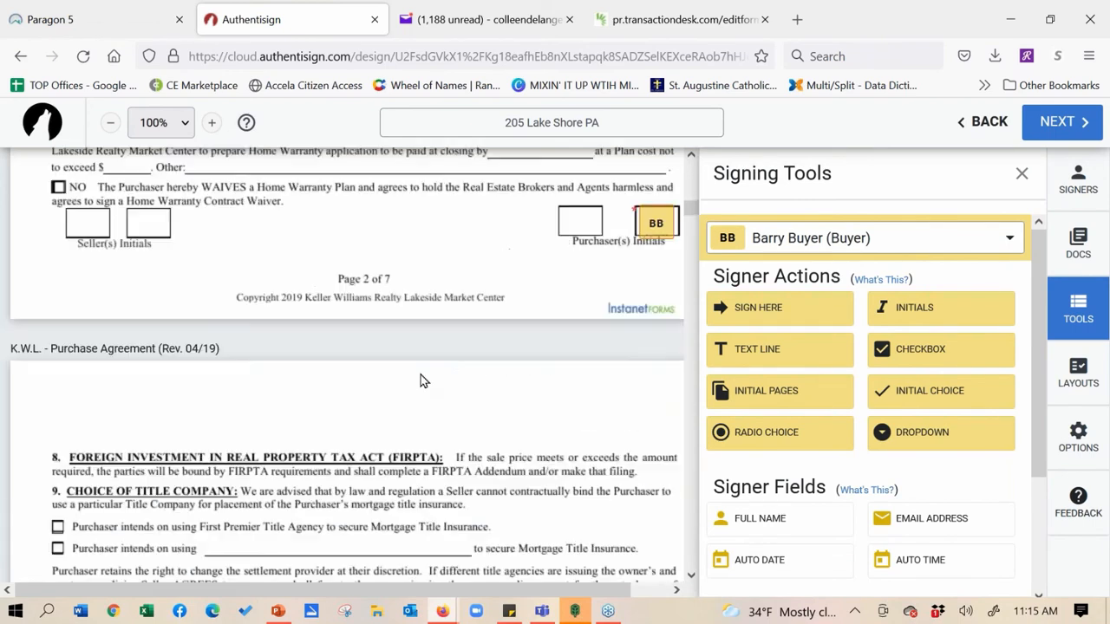
scroll(281, 270, down, 5)
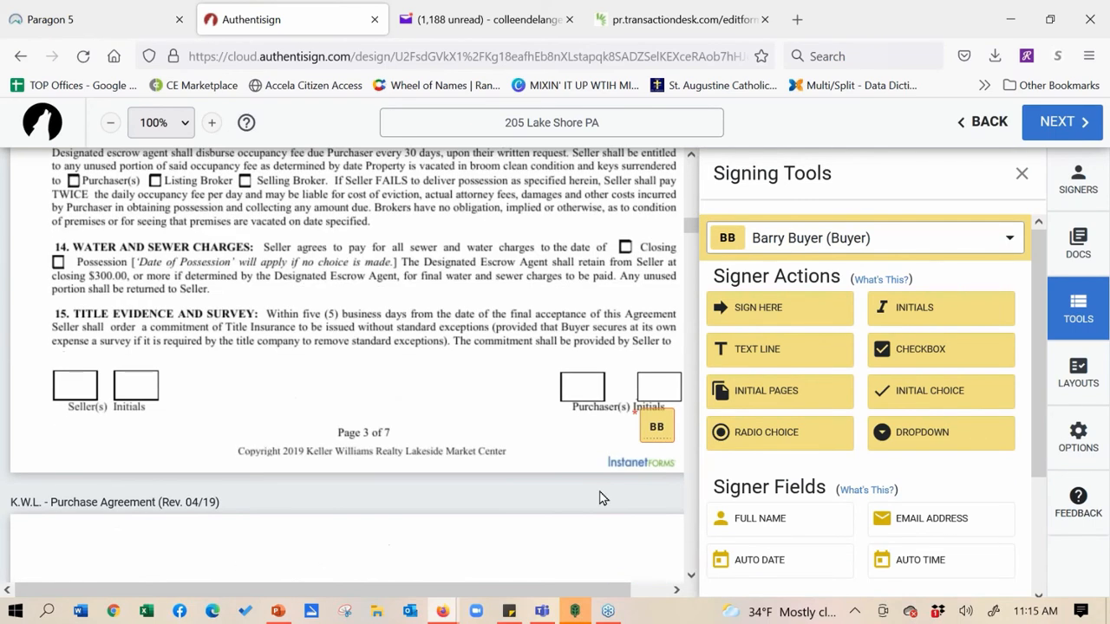
click(651, 384)
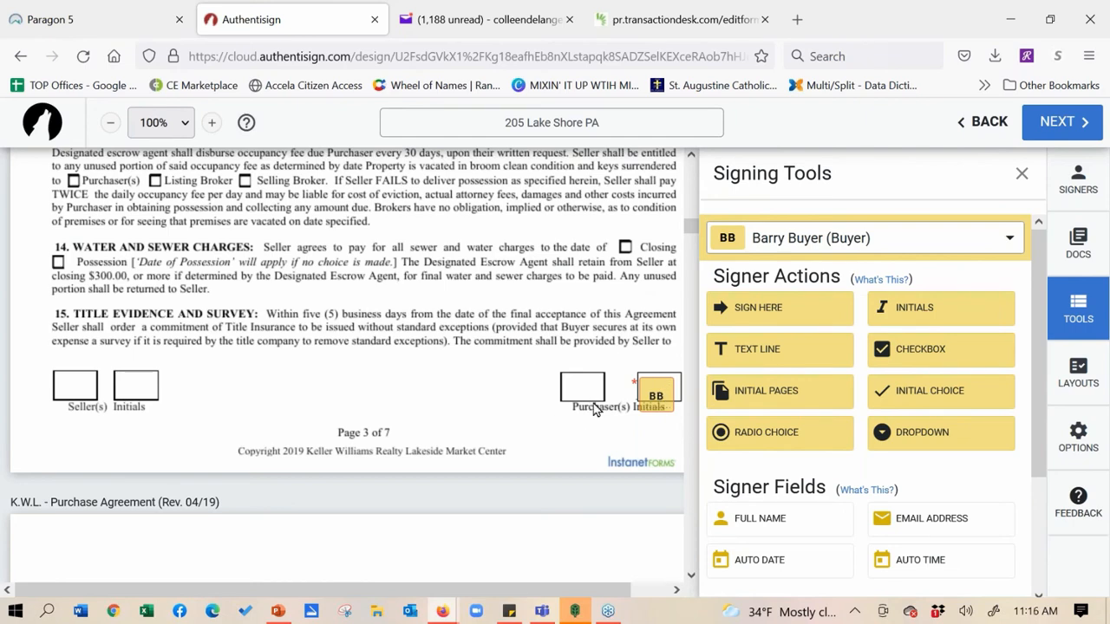
scroll(145, 425, up, 3)
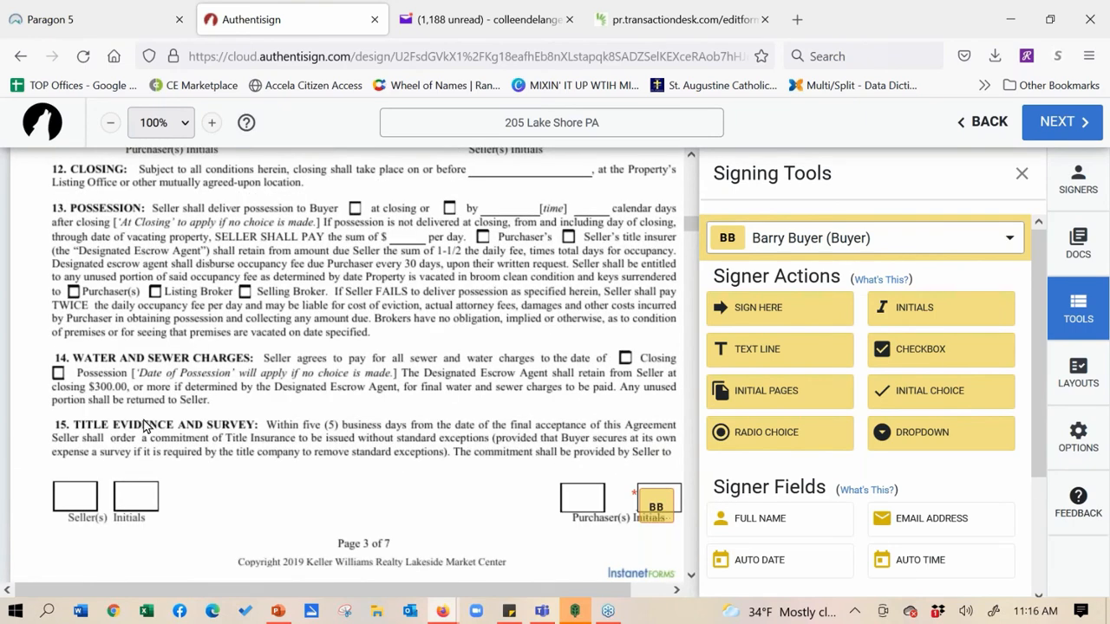
scroll(412, 334, up, 6)
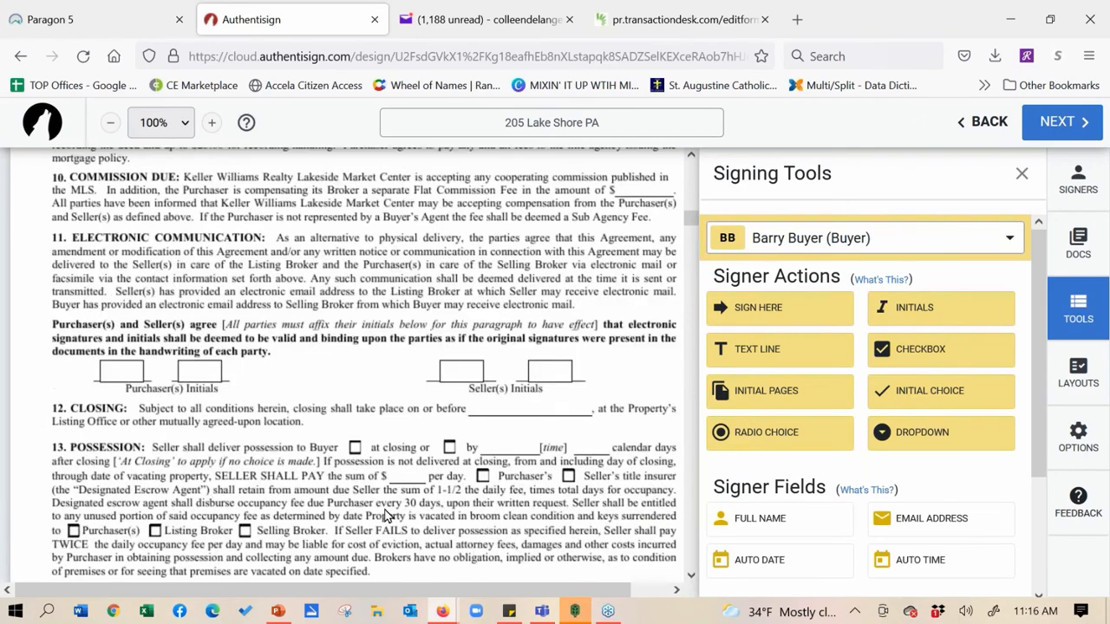
scroll(387, 515, up, 20)
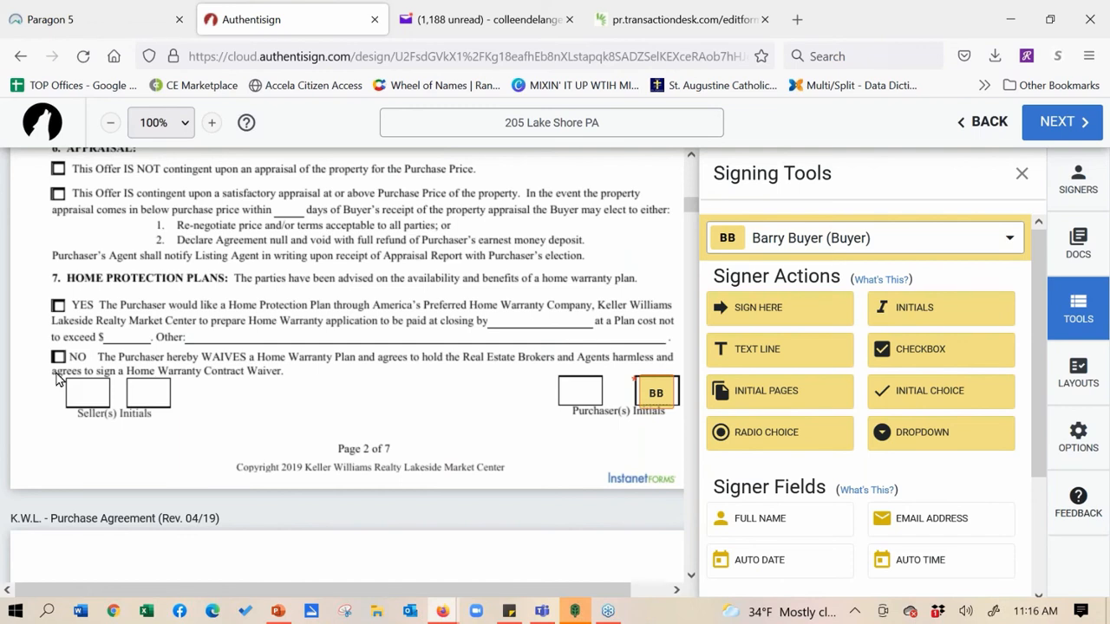
Add a buyer radio choice with options on the Home Protection Plan YES and NO boxes
click(728, 433)
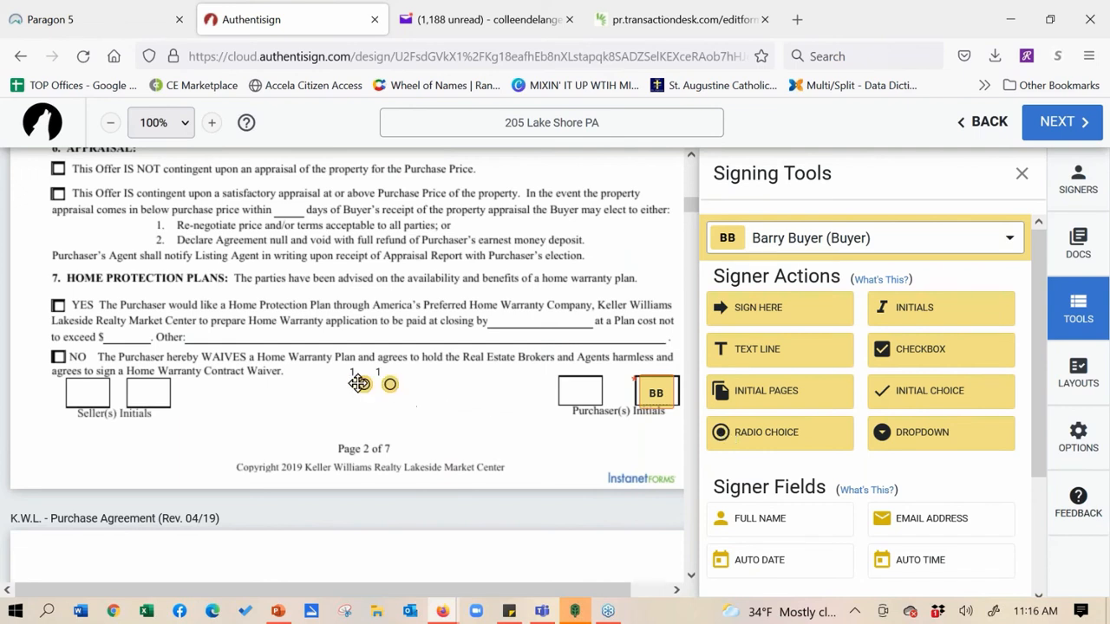
drag(357, 383, 56, 305)
drag(390, 381, 58, 356)
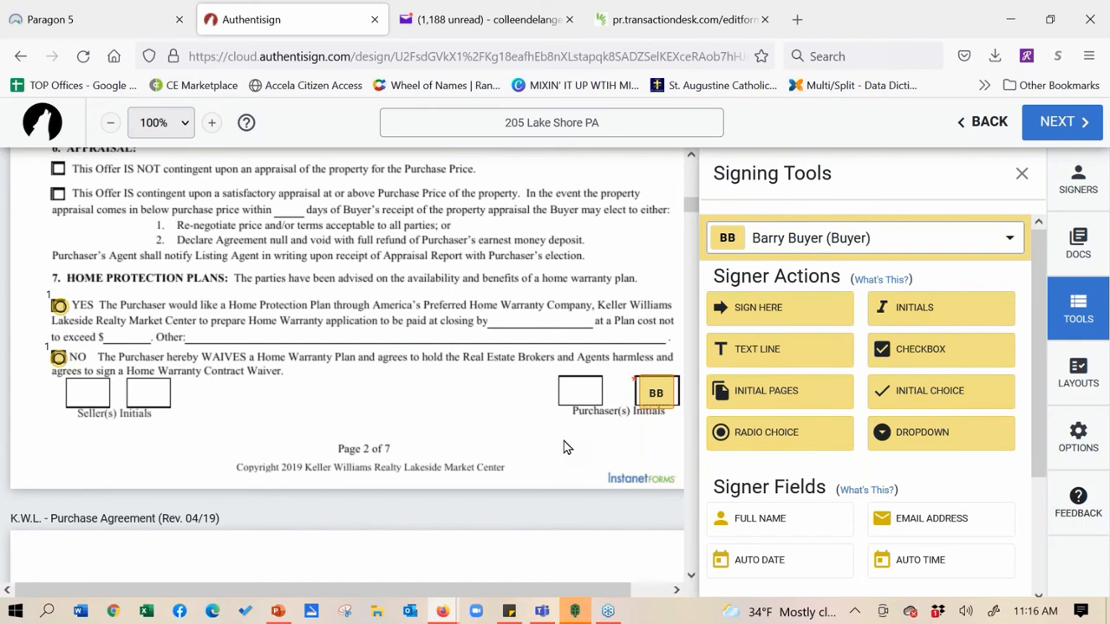
Add a buyer dropdown field near the NO line, then delete it
click(887, 432)
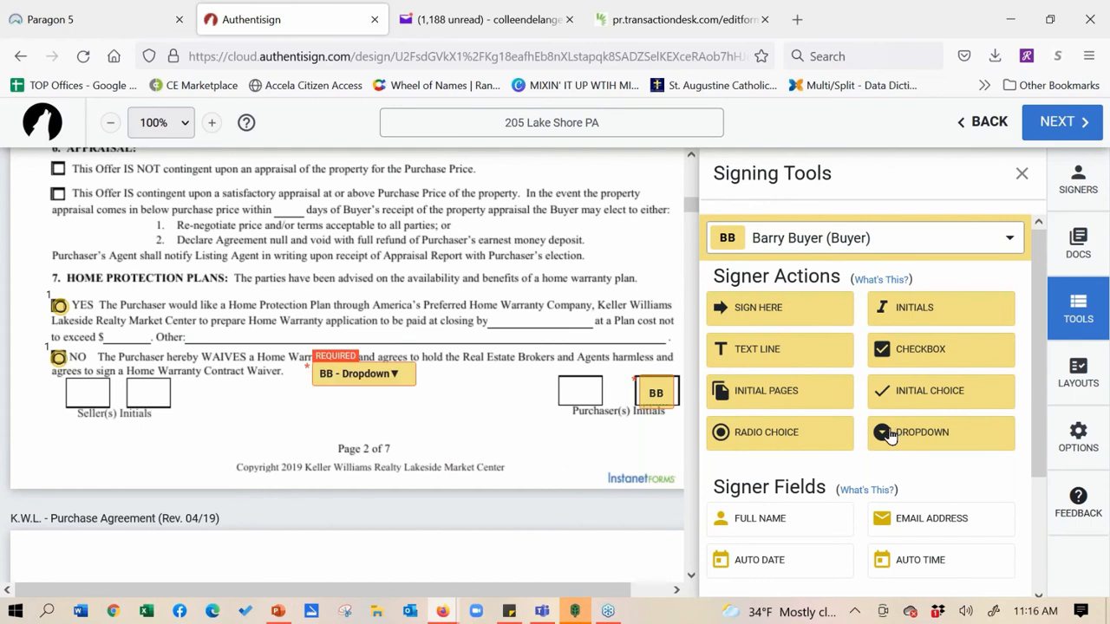
click(393, 373)
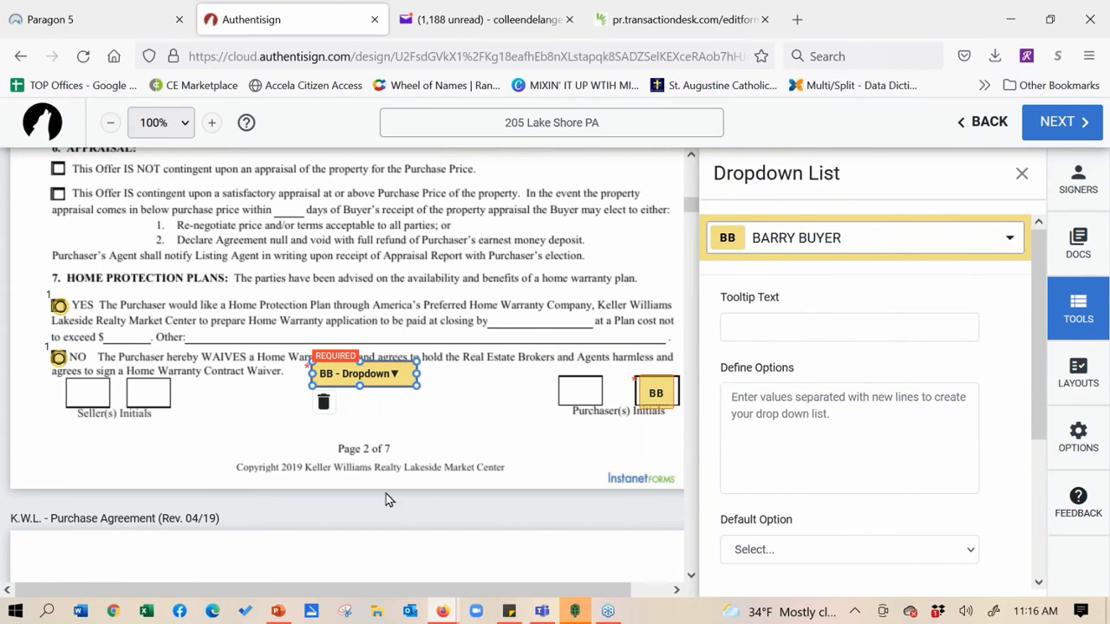
click(323, 401)
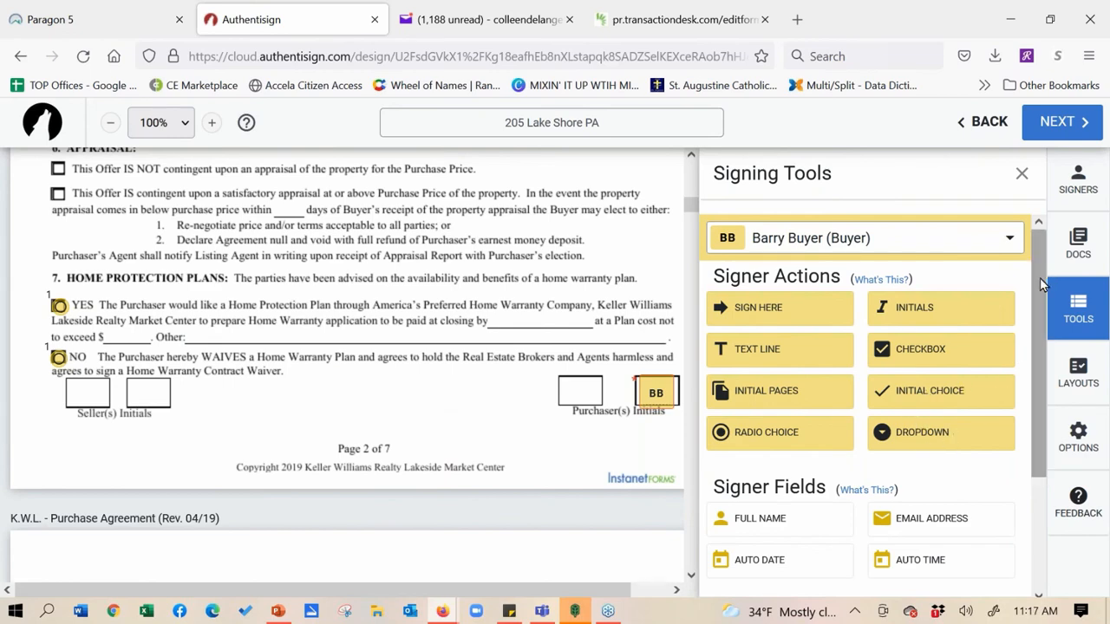
Place a buyer Sign Here field on the purchaser signature line in section 39
scroll(329, 256, down, 20)
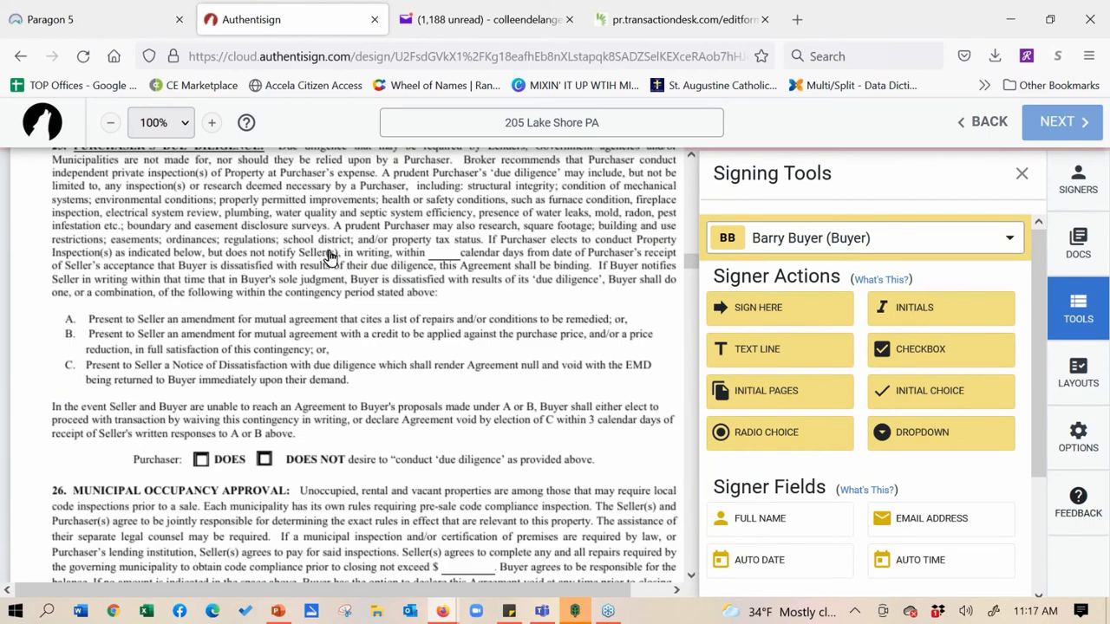
scroll(330, 256, down, 20)
scroll(321, 290, up, 3)
scroll(347, 475, up, 3)
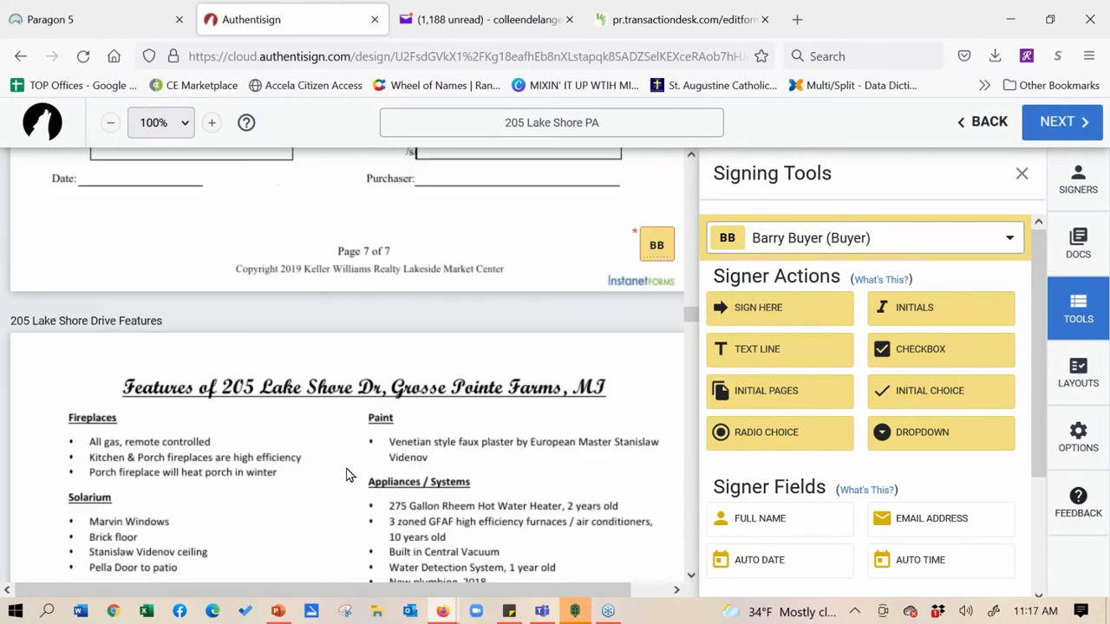
scroll(490, 438, up, 4)
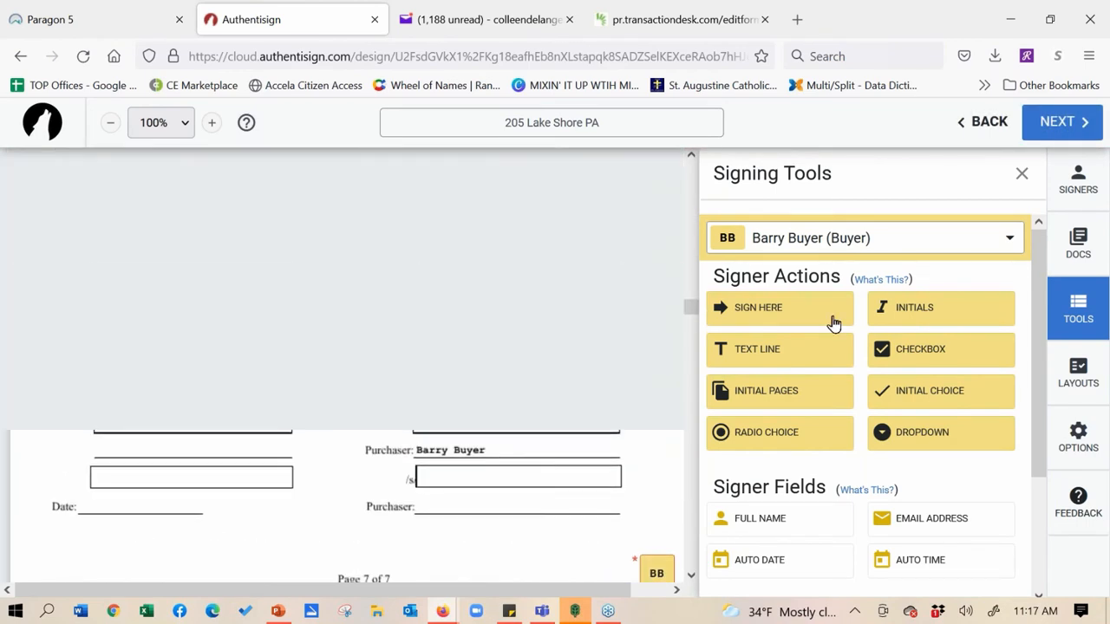
mouse_move(758, 310)
mouse_down()
mouse_move(622, 386)
mouse_move(489, 518)
mouse_move(458, 506)
mouse_up()
Switch the signer to the selling agent and place a Sign Here field on the Witnessing Agent line
click(833, 242)
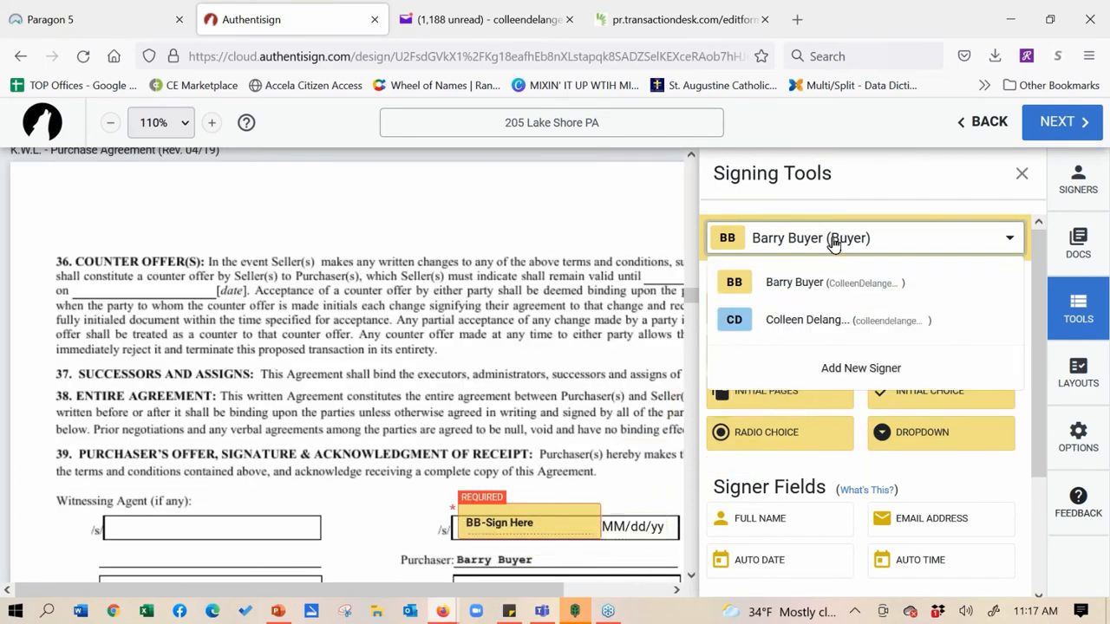
click(814, 319)
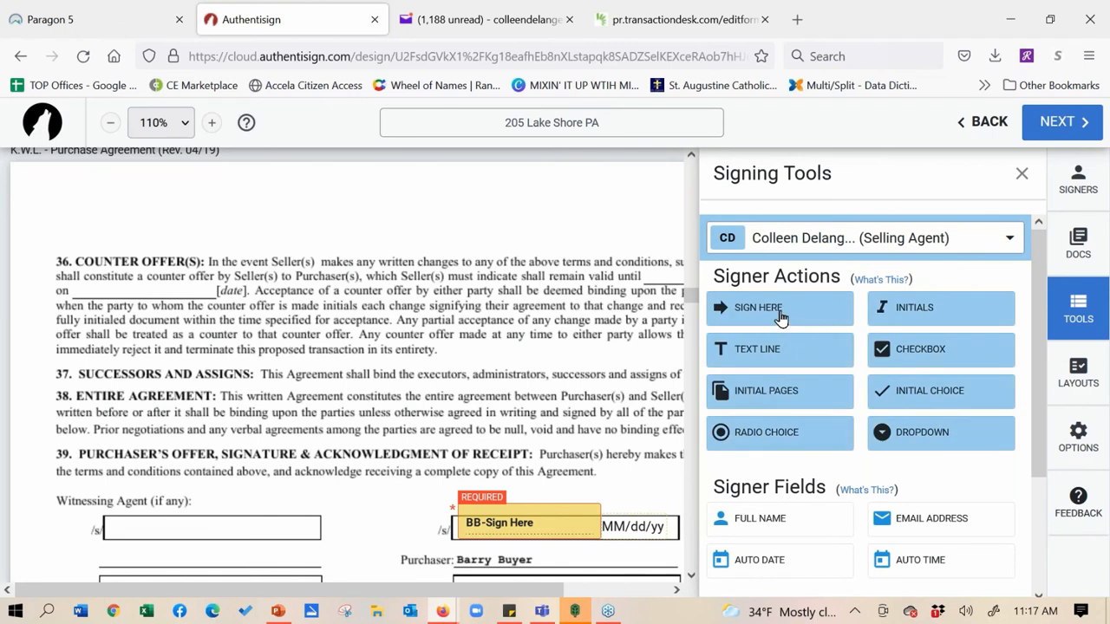
mouse_move(772, 318)
mouse_down()
mouse_move(129, 553)
mouse_move(121, 512)
mouse_up()
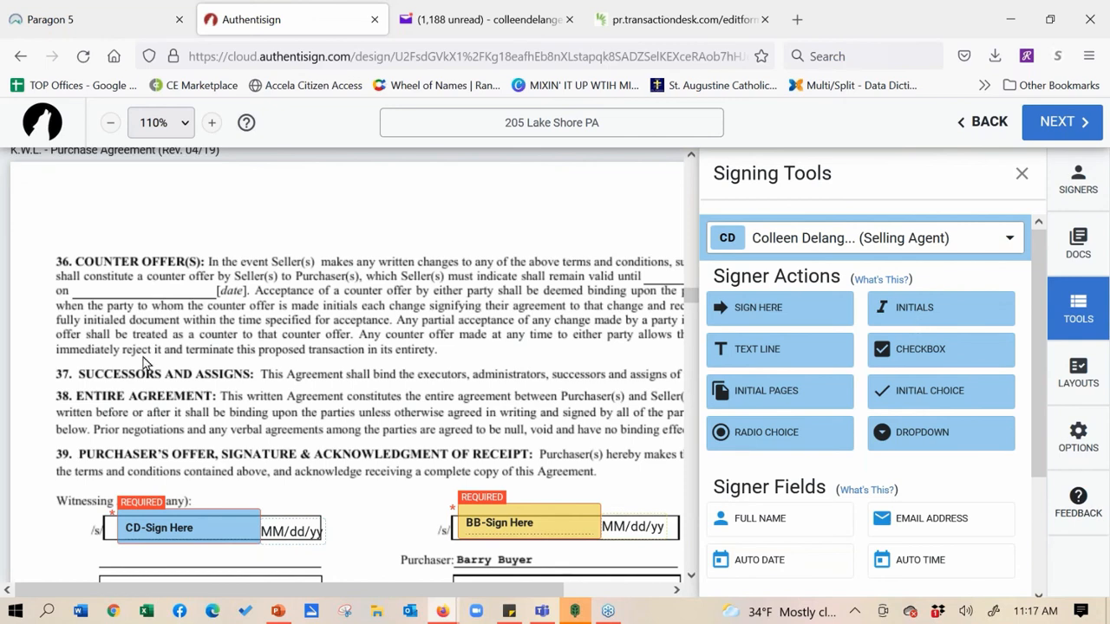
Drag a selling-agent initials field onto the page
scroll(145, 362, down, 3)
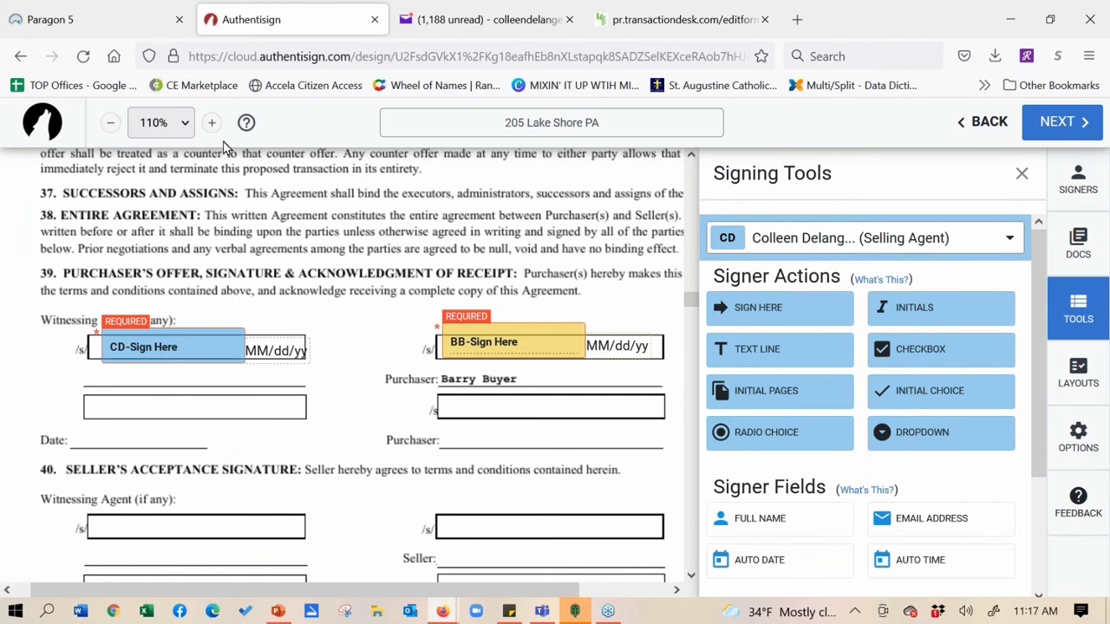
mouse_move(911, 305)
mouse_down()
mouse_move(735, 318)
mouse_move(468, 492)
mouse_up()
scroll(339, 422, up, 10)
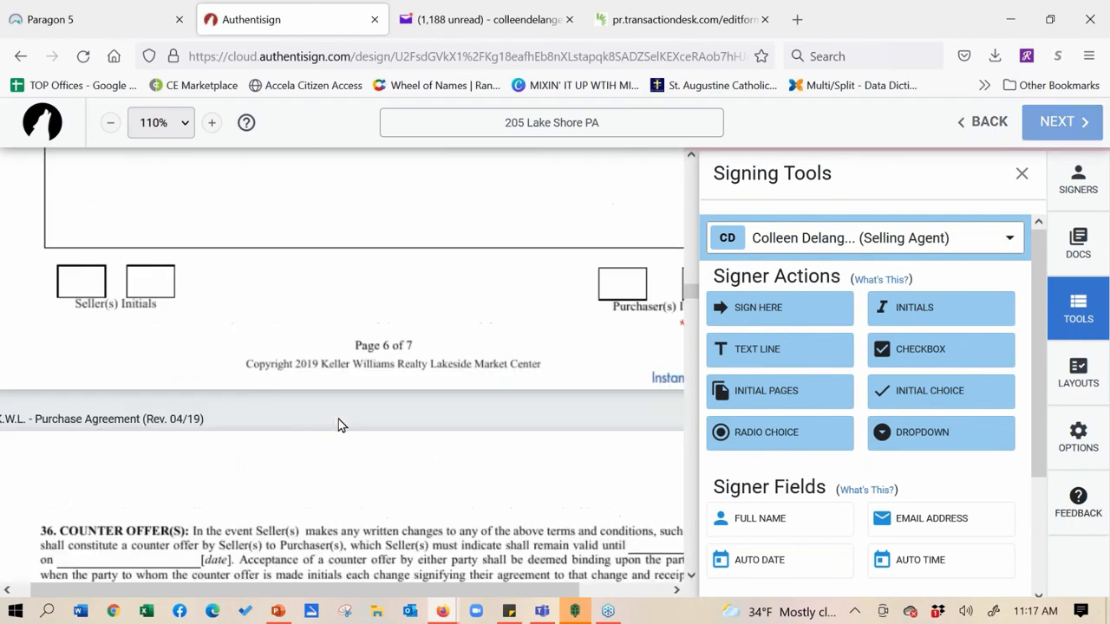
scroll(314, 408, up, 8)
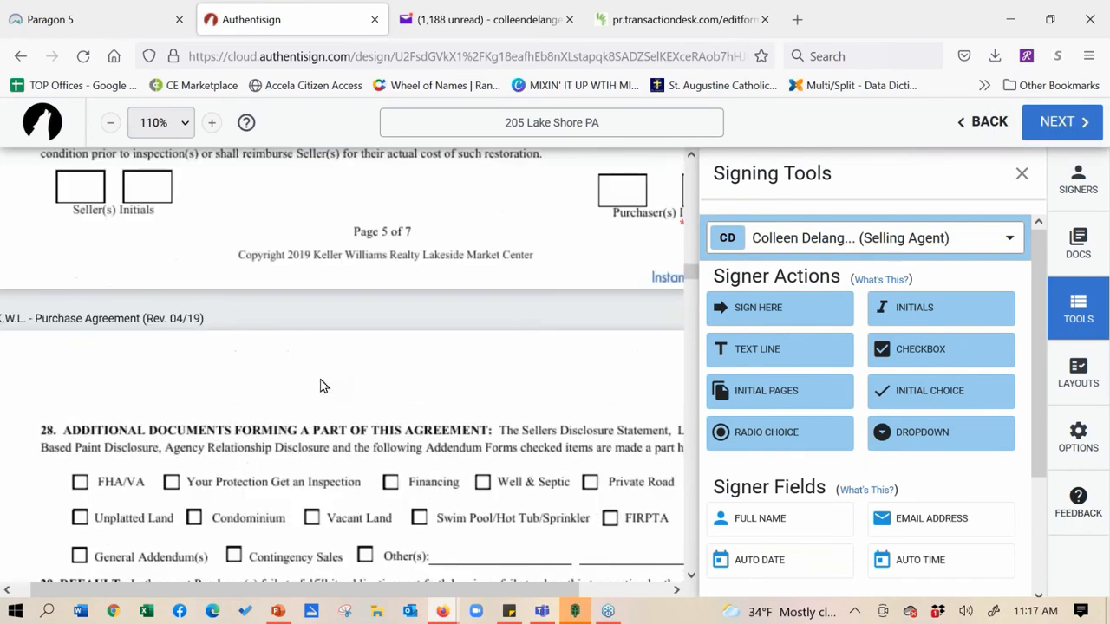
scroll(295, 302, up, 1)
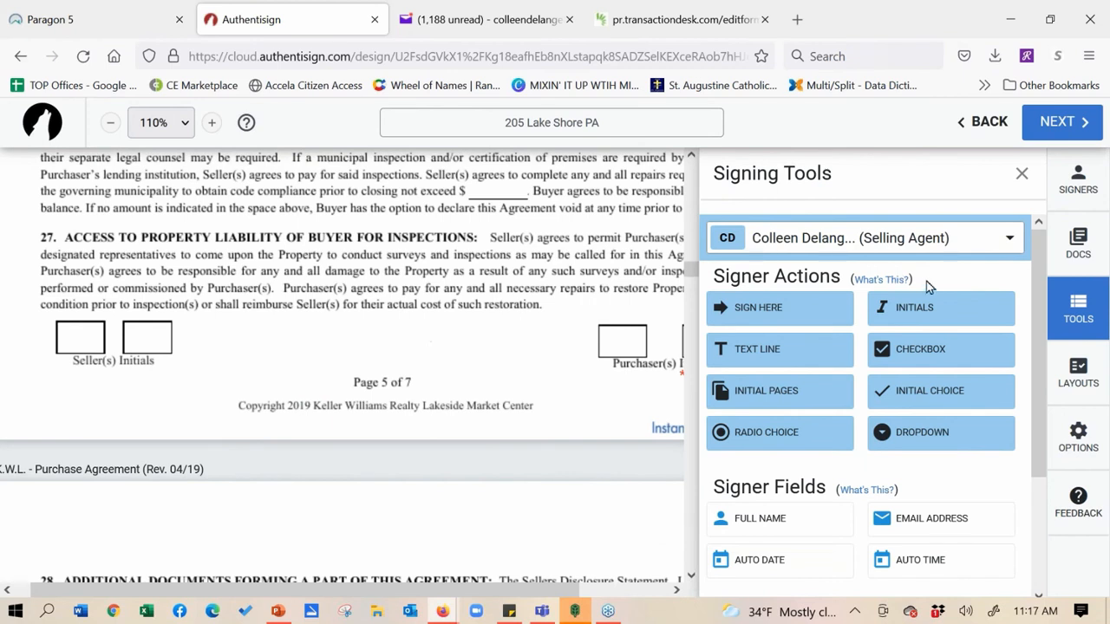
Put a selling-agent initials field in page 5's second Seller(s) Initials box and select it
click(921, 314)
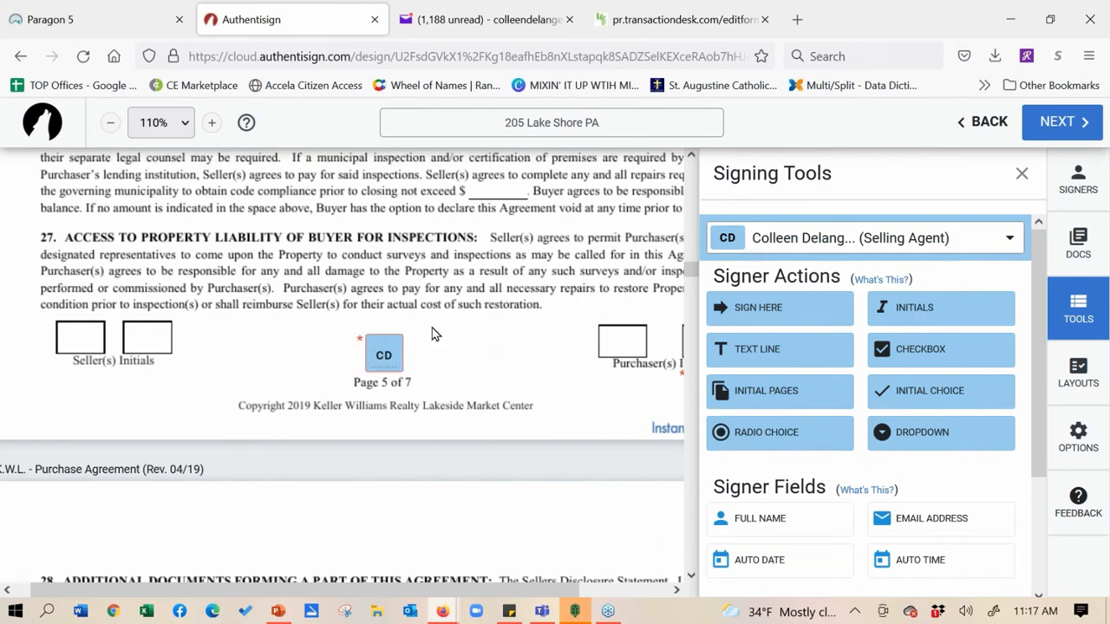
drag(382, 349, 143, 335)
right_click(143, 335)
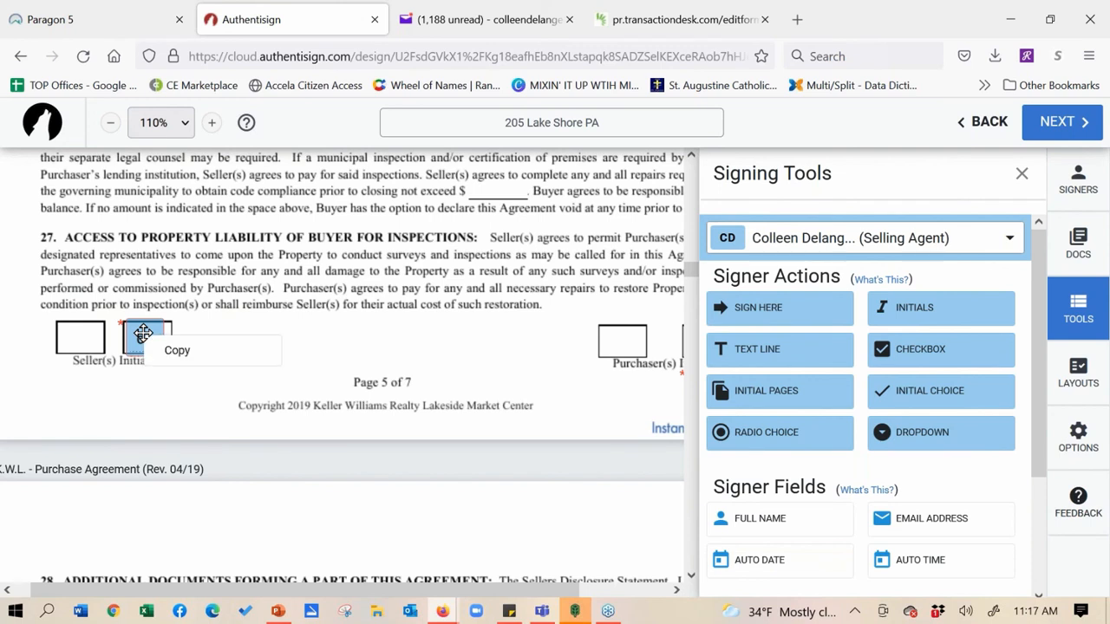
click(143, 334)
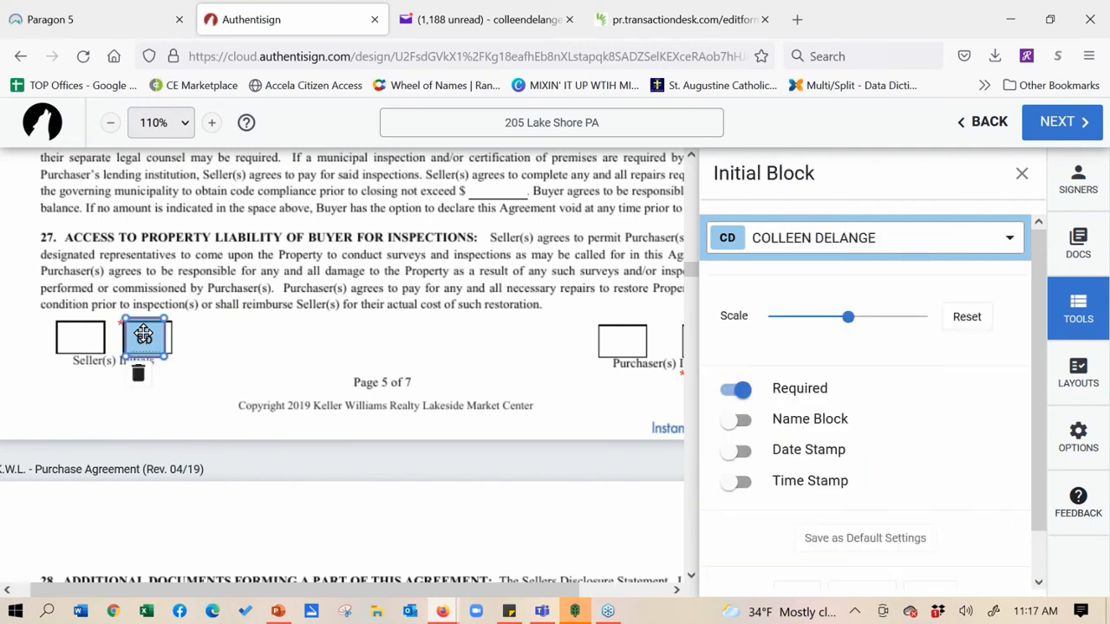
Leave the initials without Name Block, Date Stamp or Time Stamp, adjust its scale, and save as default
click(734, 422)
click(735, 451)
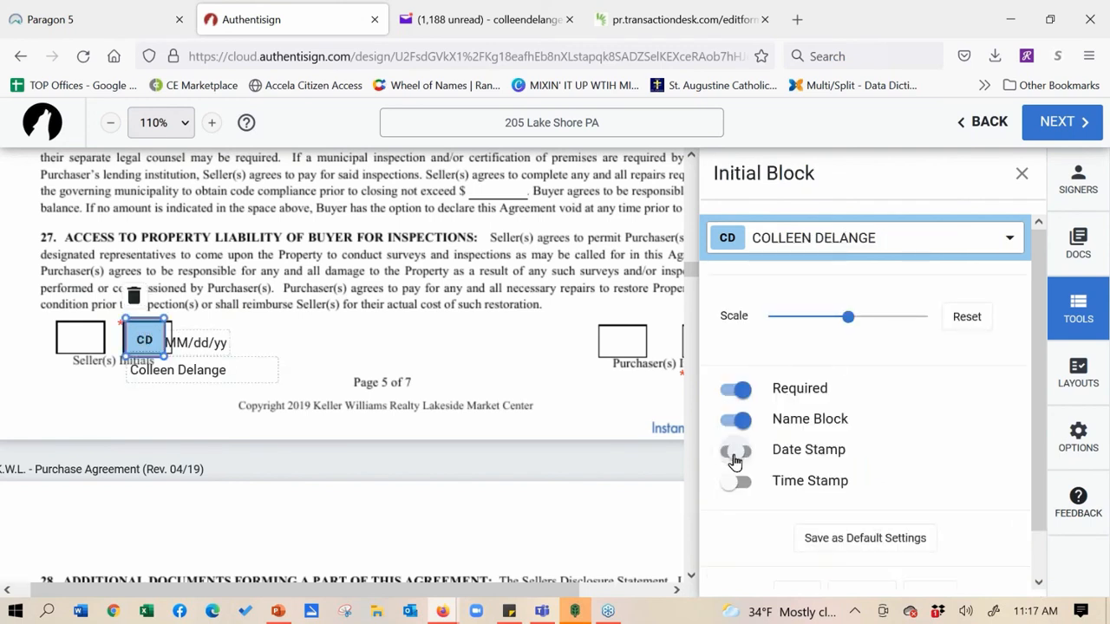
click(735, 485)
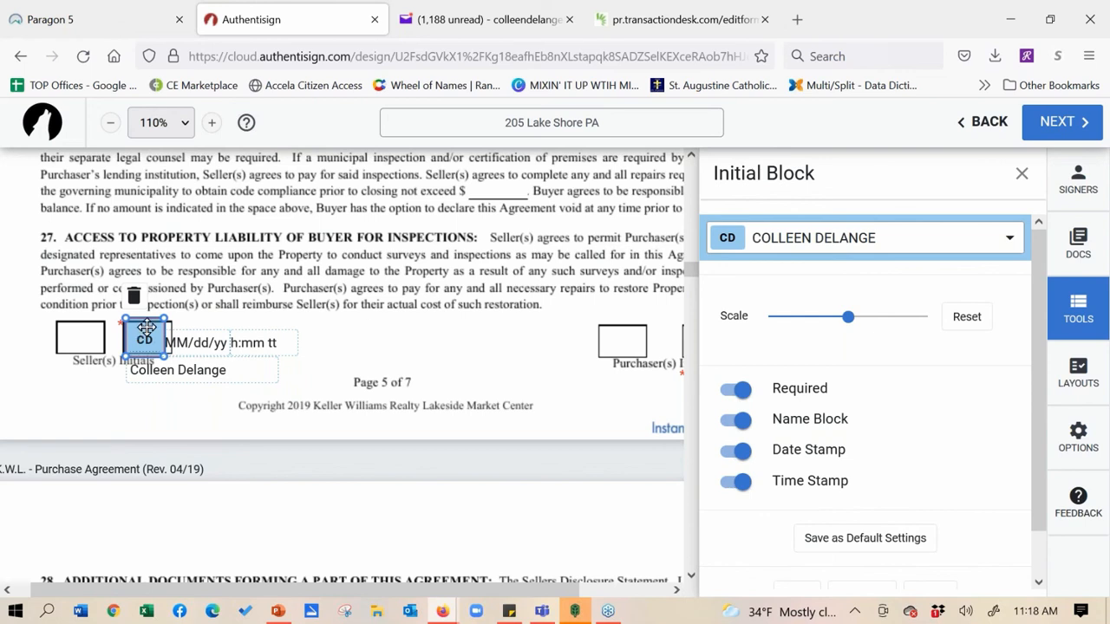
click(746, 422)
click(744, 457)
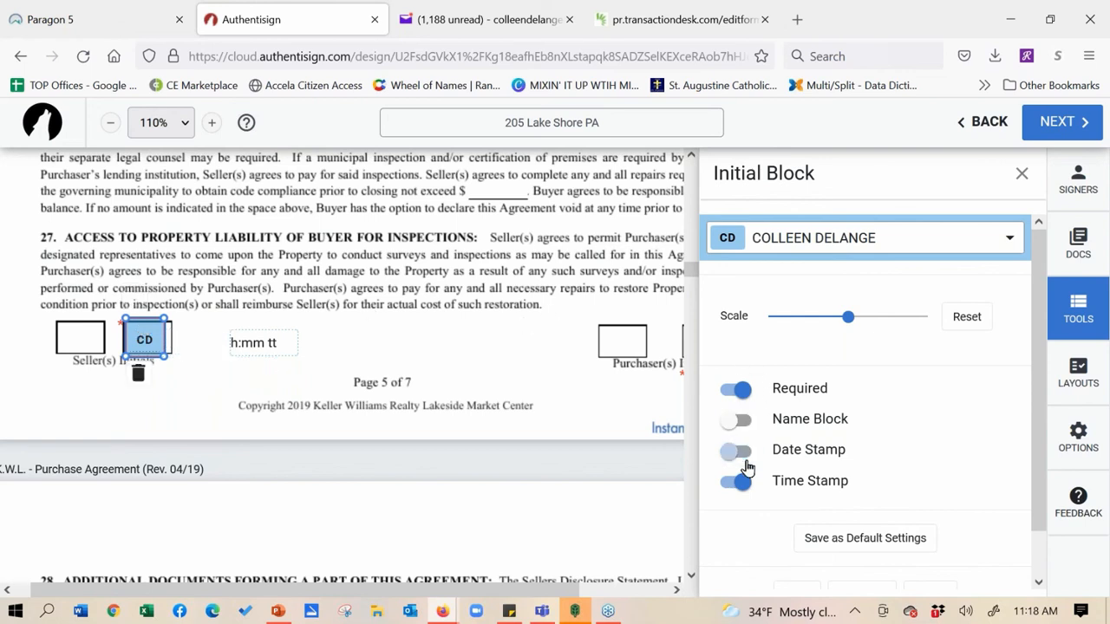
click(743, 486)
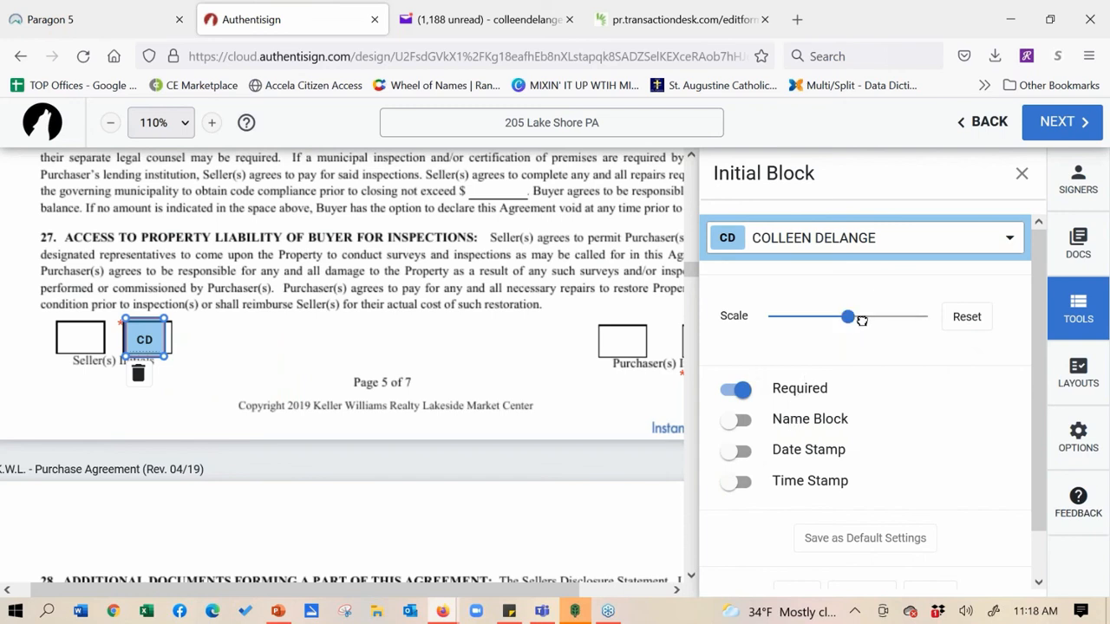
mouse_move(862, 320)
mouse_down()
mouse_move(876, 317)
mouse_move(859, 317)
mouse_up()
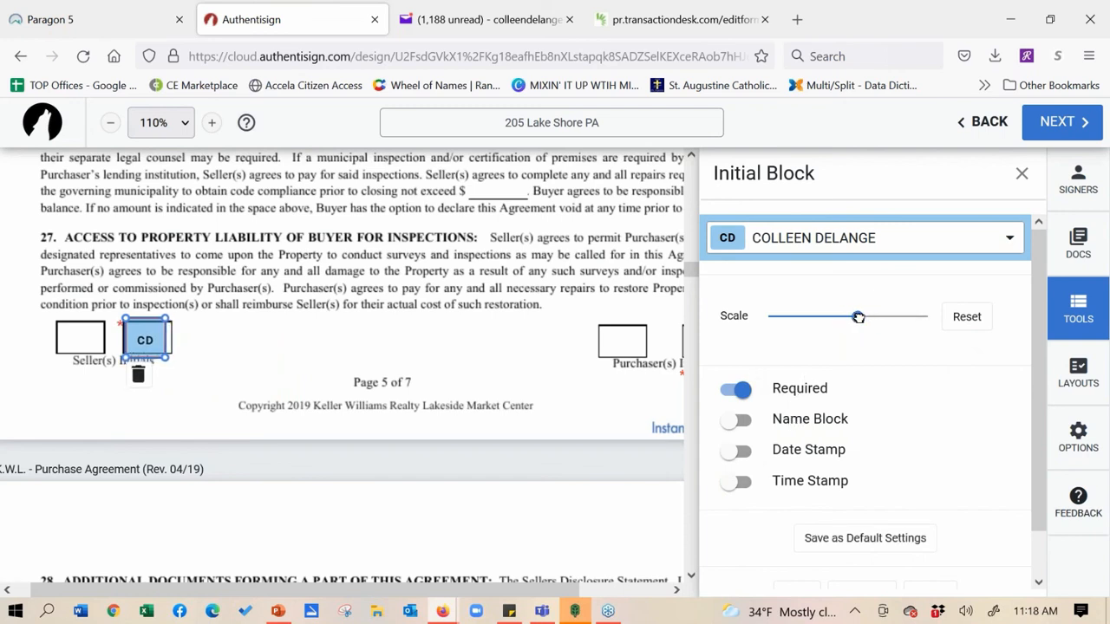
click(850, 538)
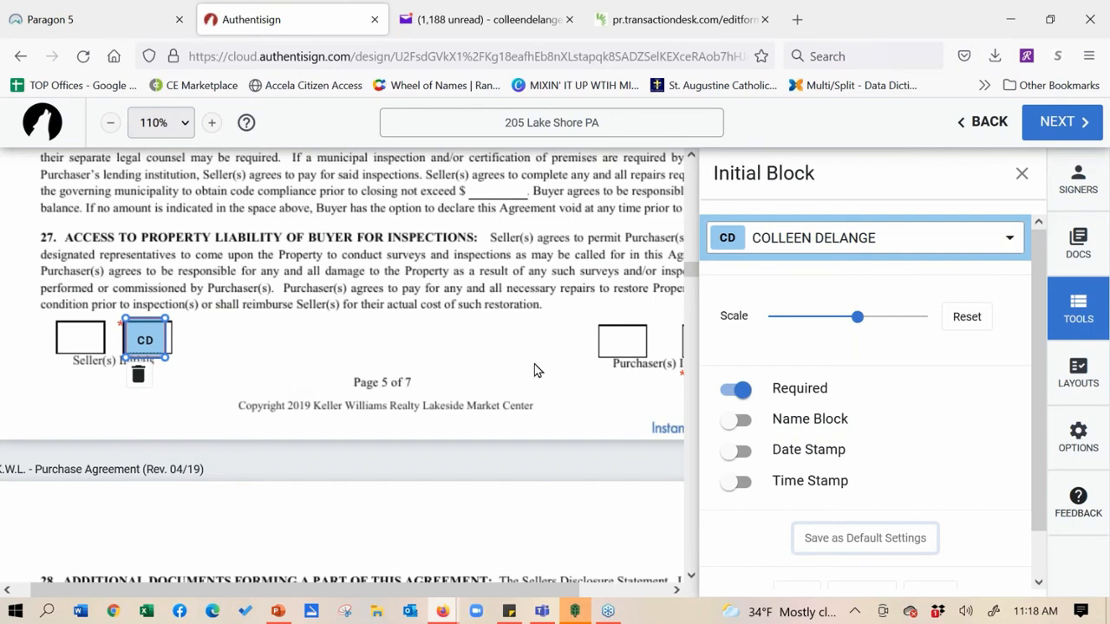
Move the buyer's MM/dd/yy date field onto section 39's Date line, leaving Date Stamp off
scroll(260, 366, down, 10)
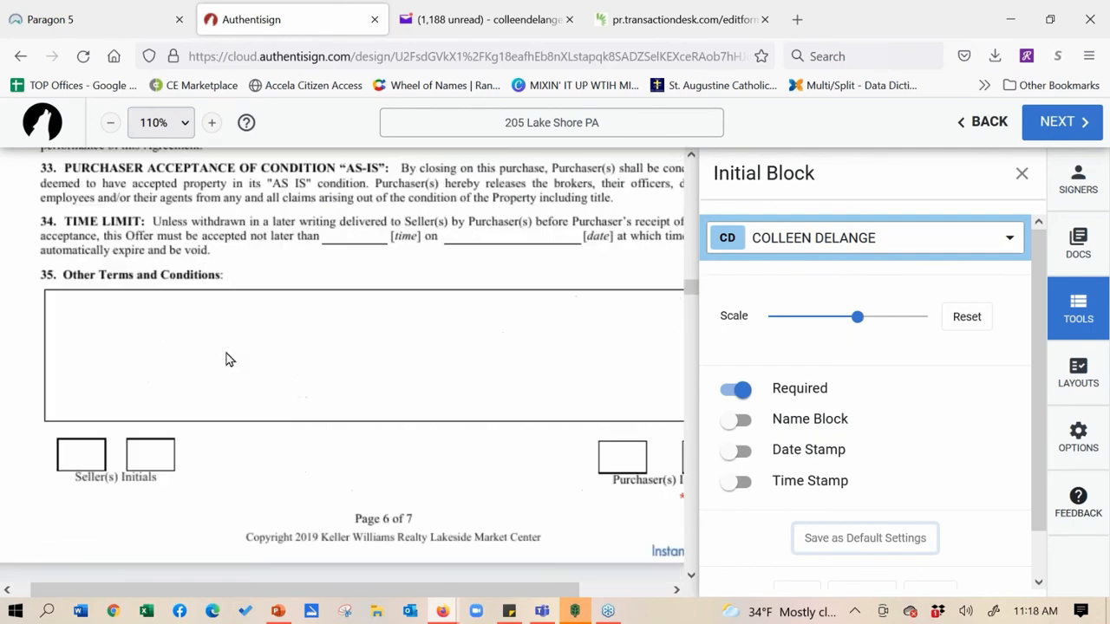
scroll(227, 359, down, 15)
scroll(211, 512, up, 7)
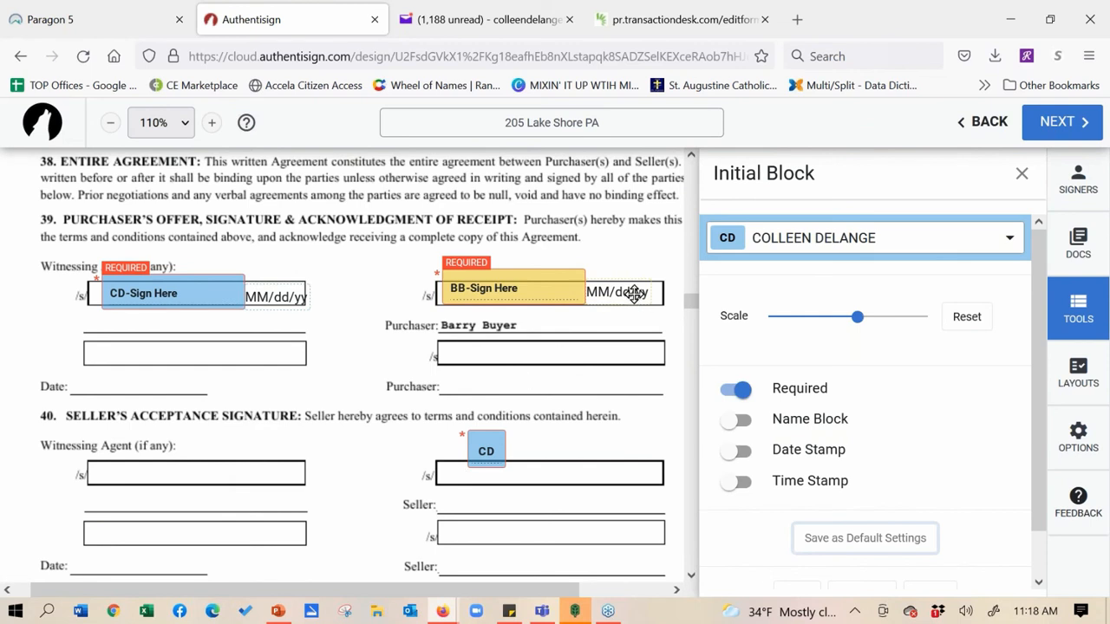
drag(635, 293, 134, 387)
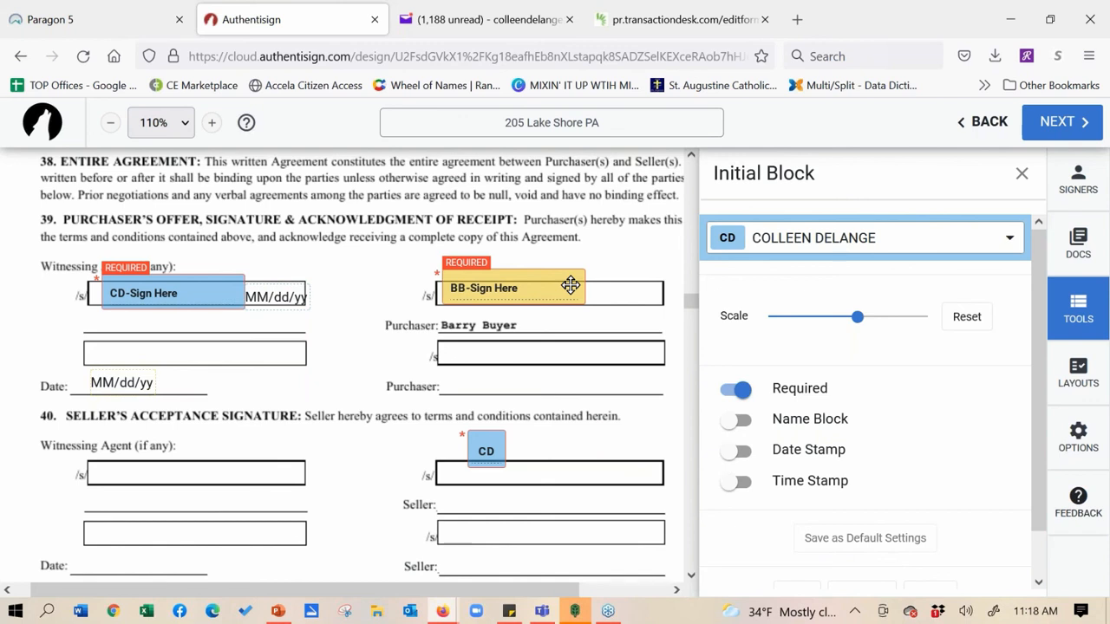
click(735, 459)
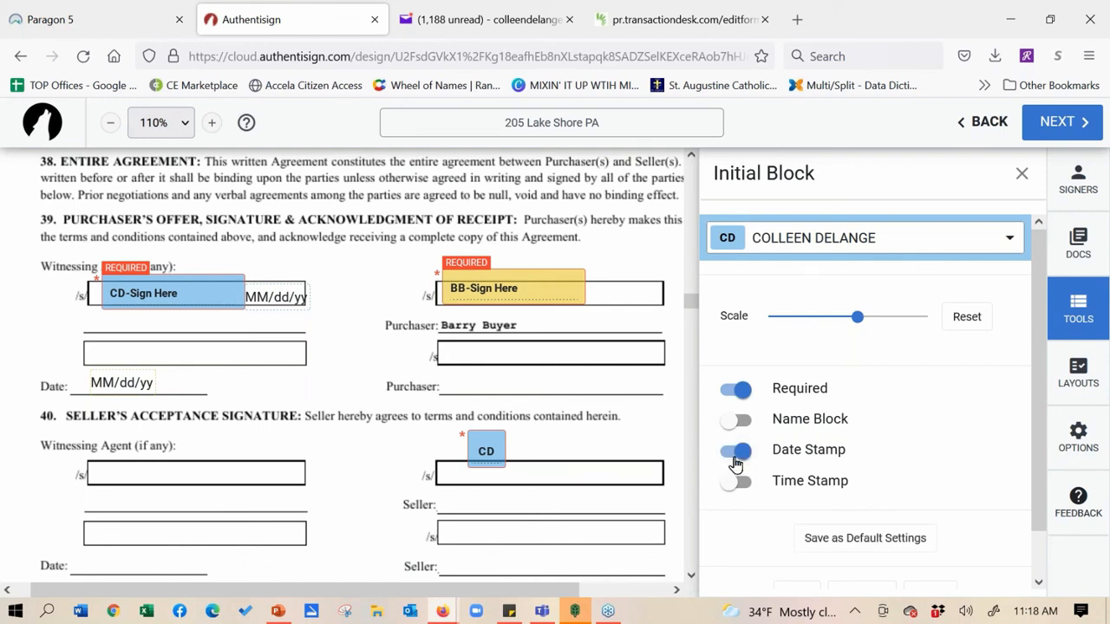
click(735, 464)
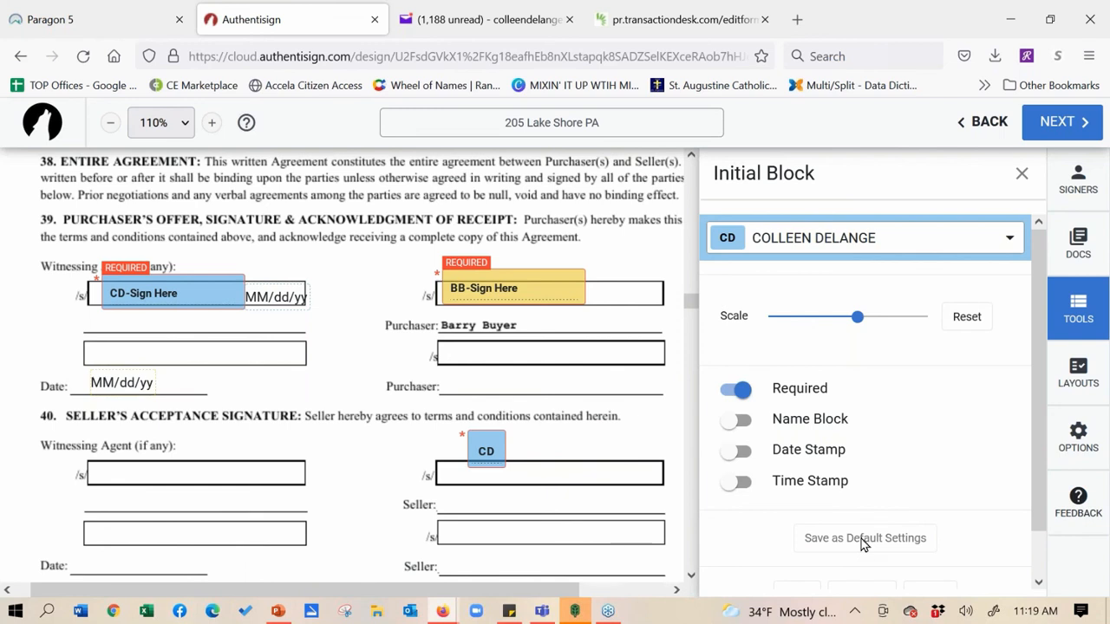
click(1075, 234)
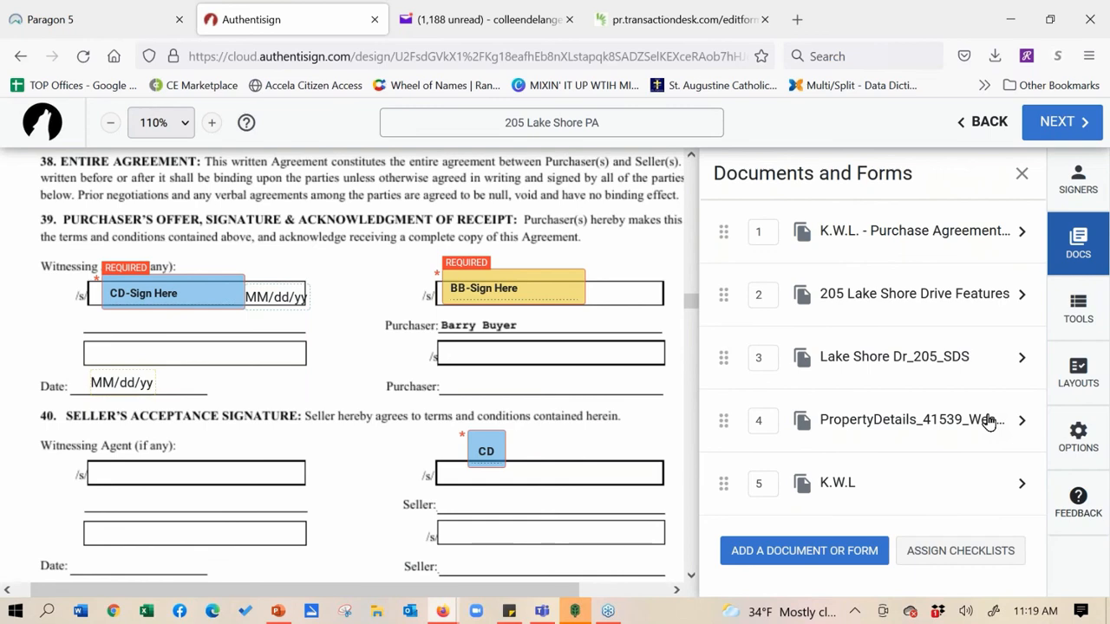
click(1021, 296)
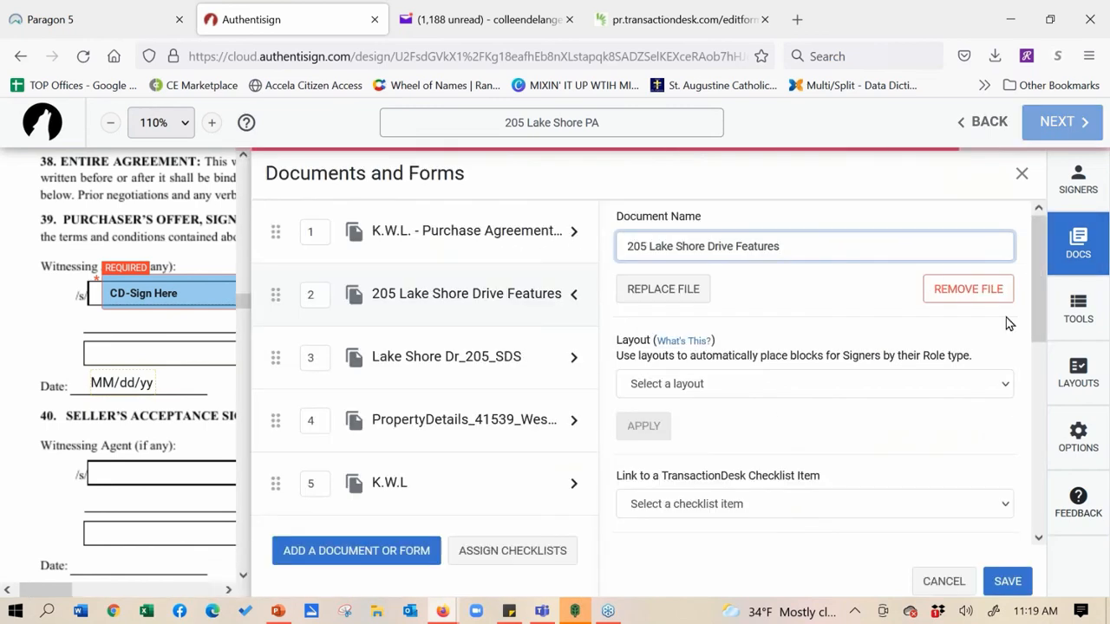
drag(1039, 290, 1073, 468)
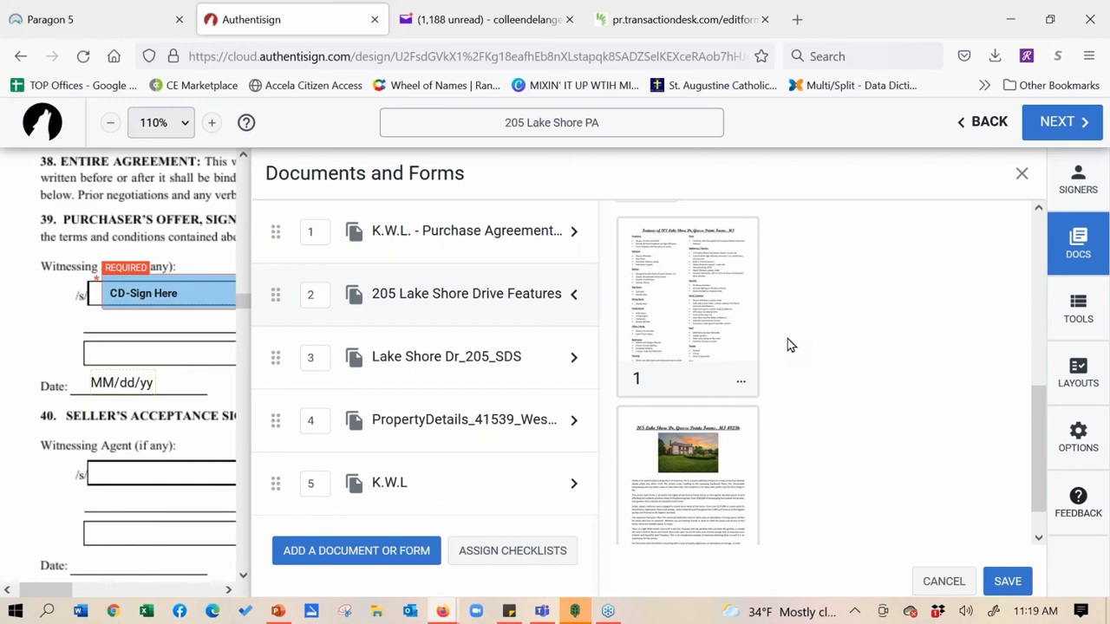
Rotate the Features document's first page until upright and save the document changes
click(743, 387)
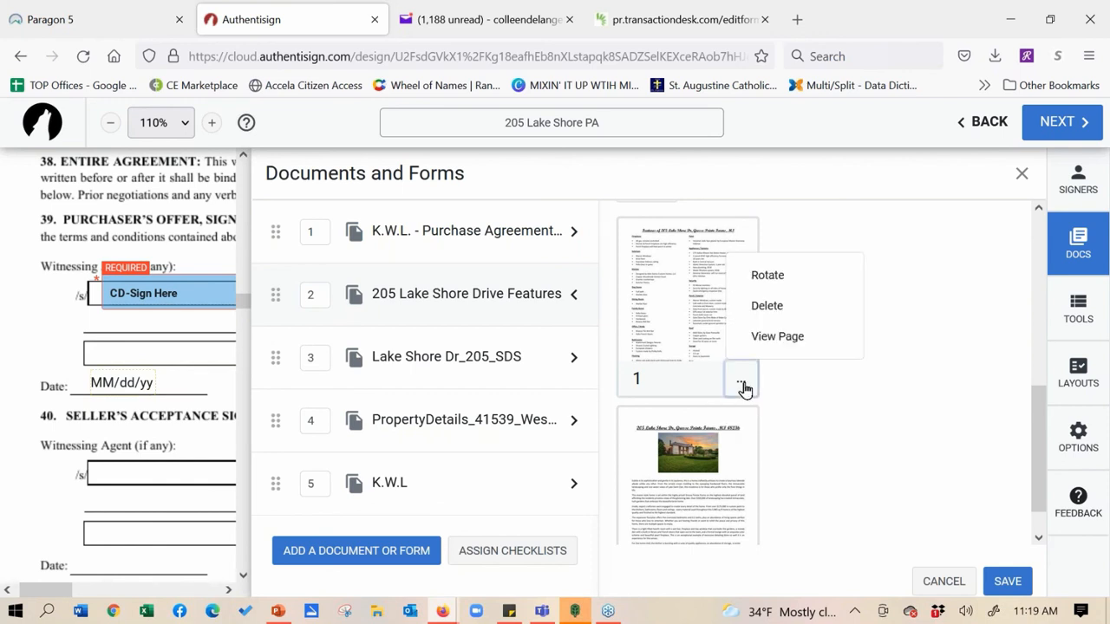
click(770, 286)
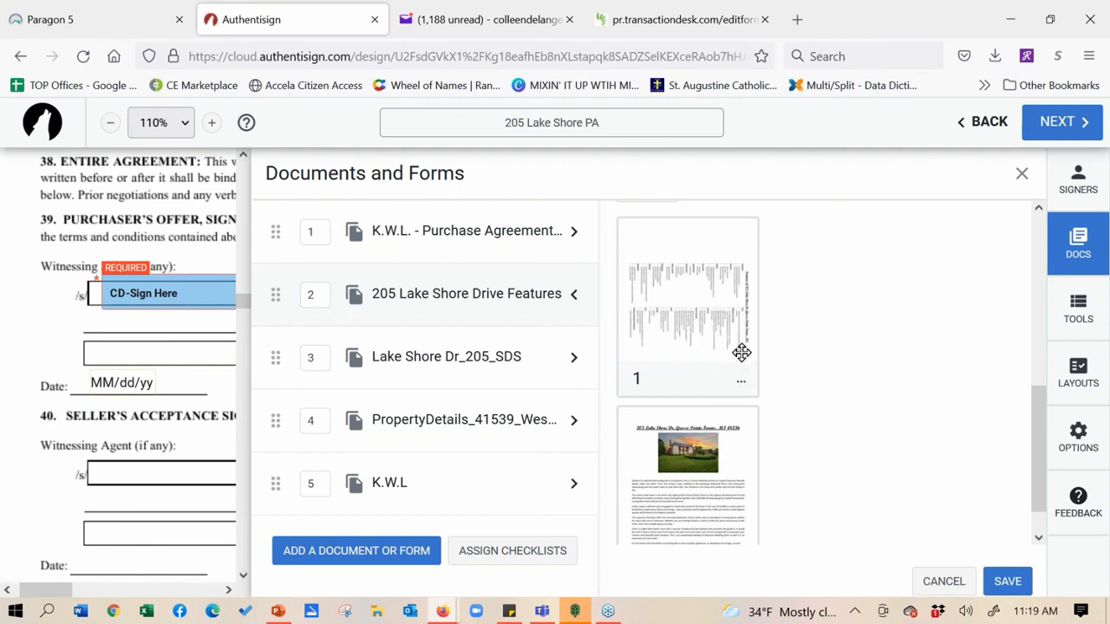
click(742, 388)
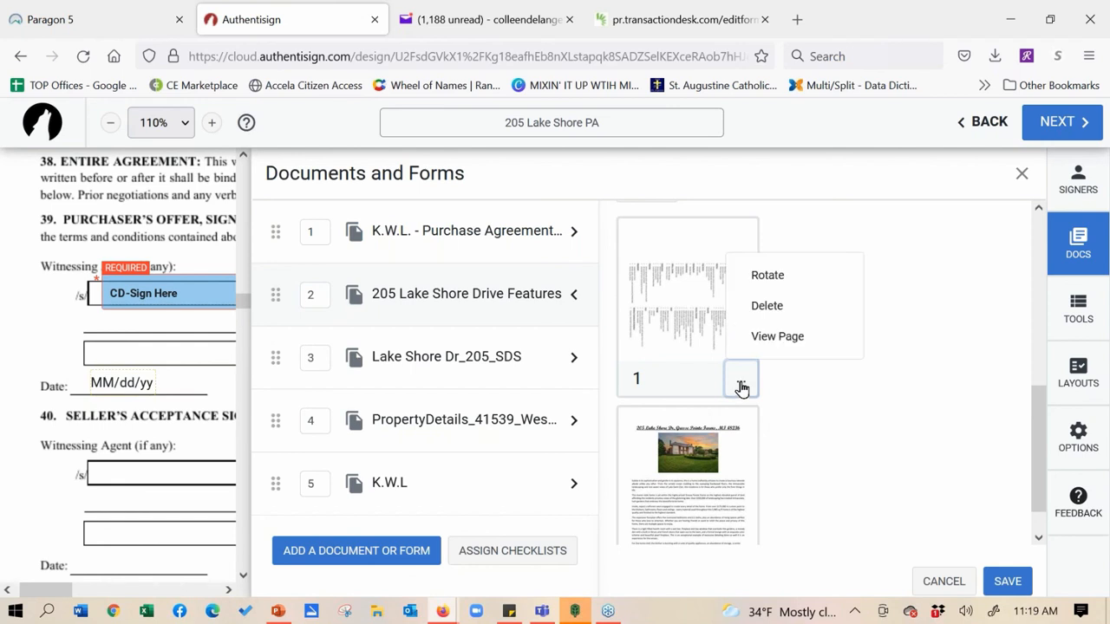
click(779, 274)
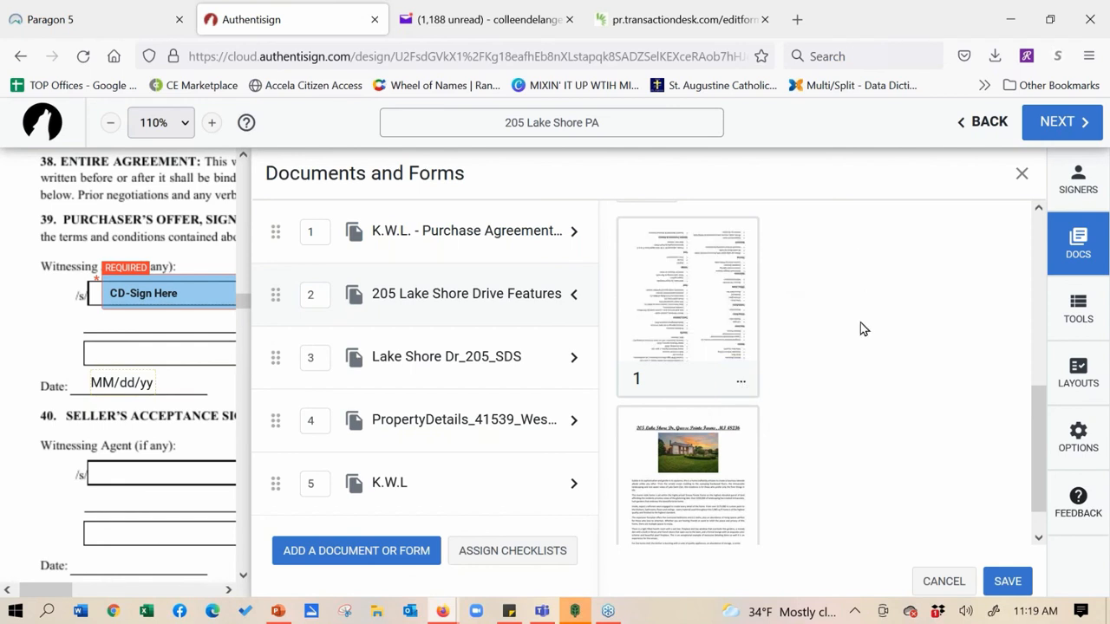
click(745, 381)
click(779, 274)
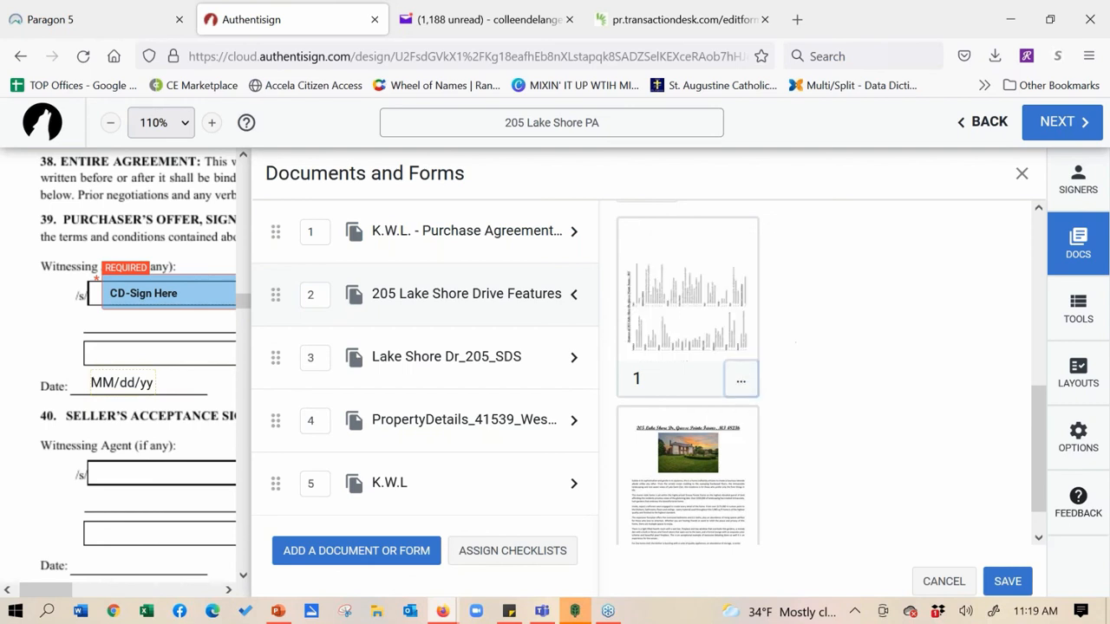
click(739, 387)
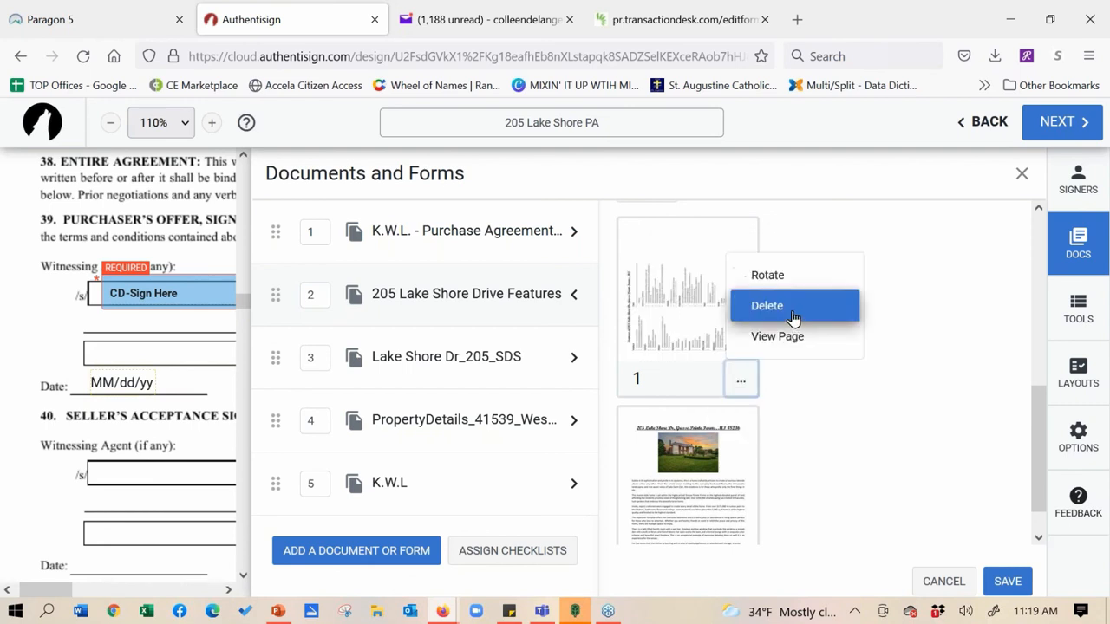
click(784, 277)
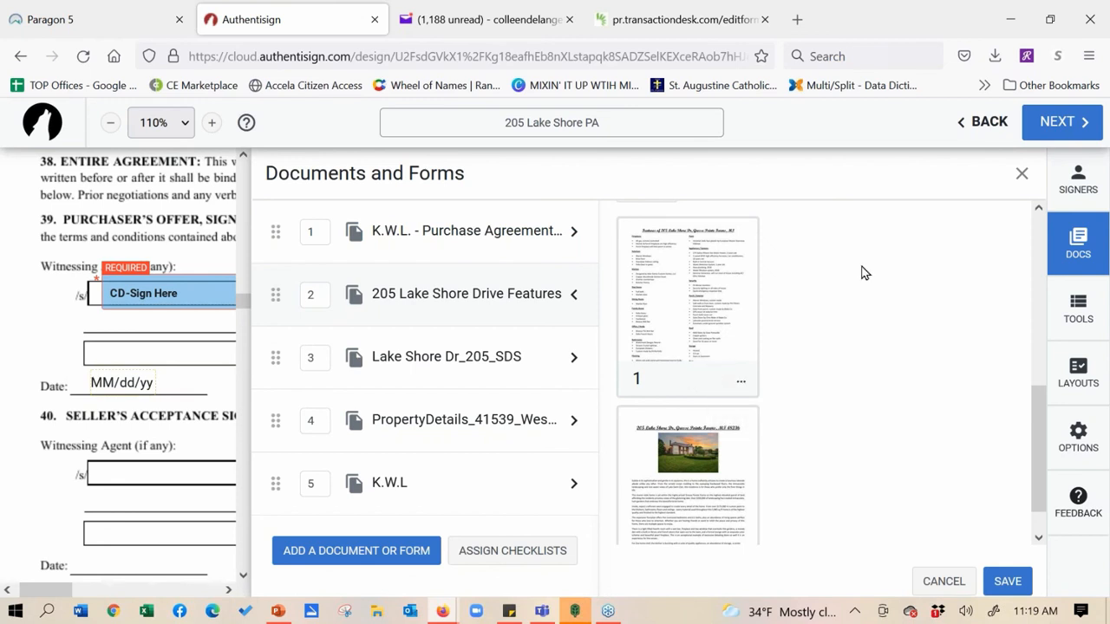
click(1007, 581)
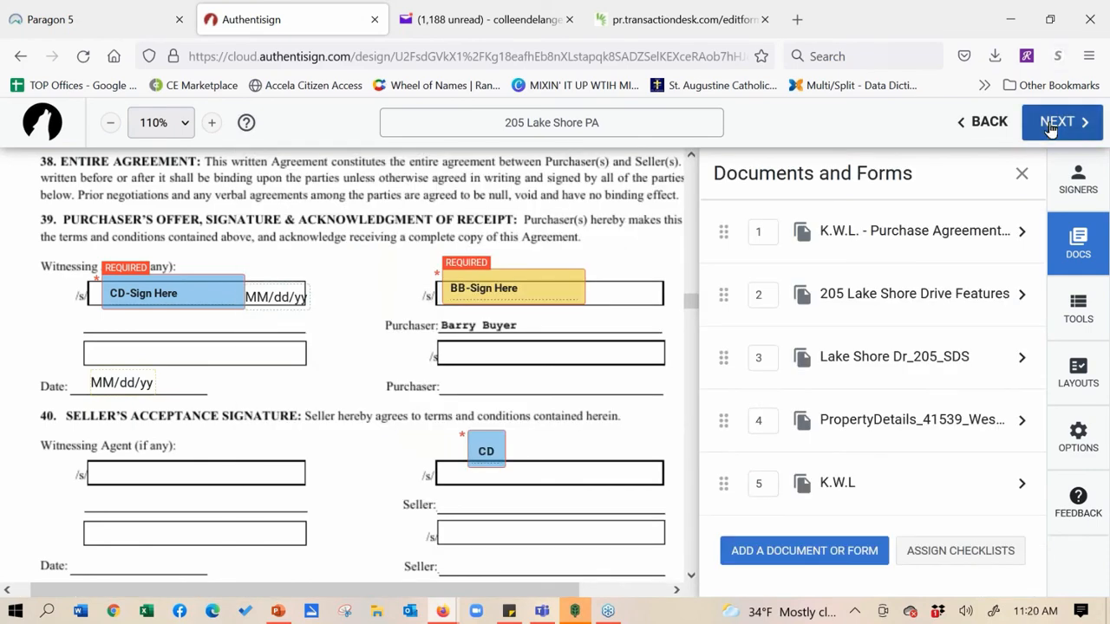
Finalize setup, close the invitation email customization with no custom message, and send the signing
click(1051, 126)
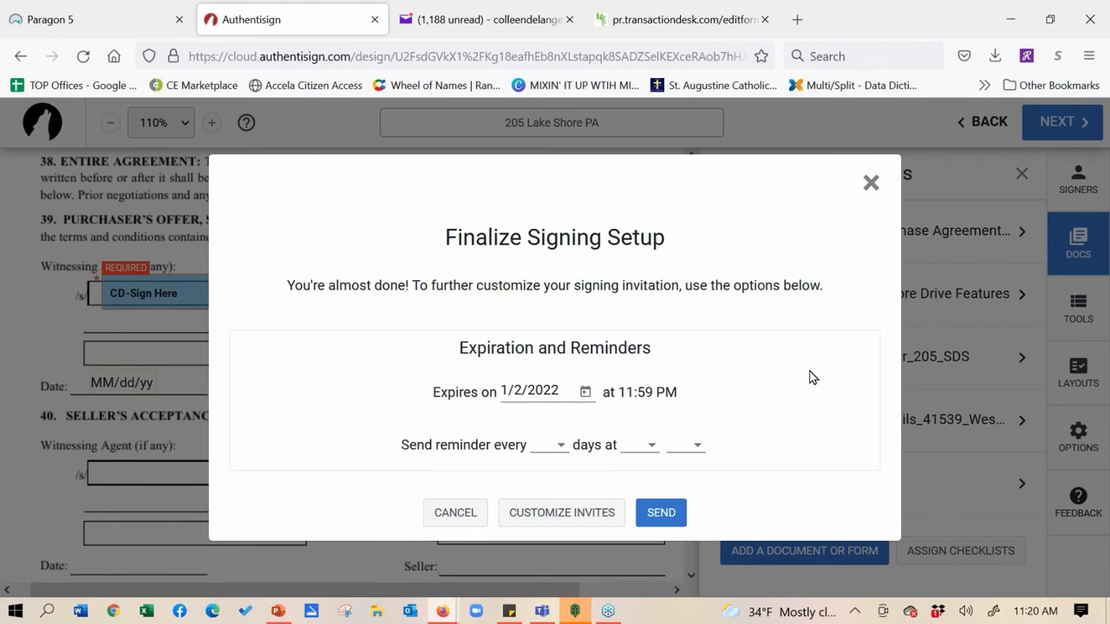
click(569, 516)
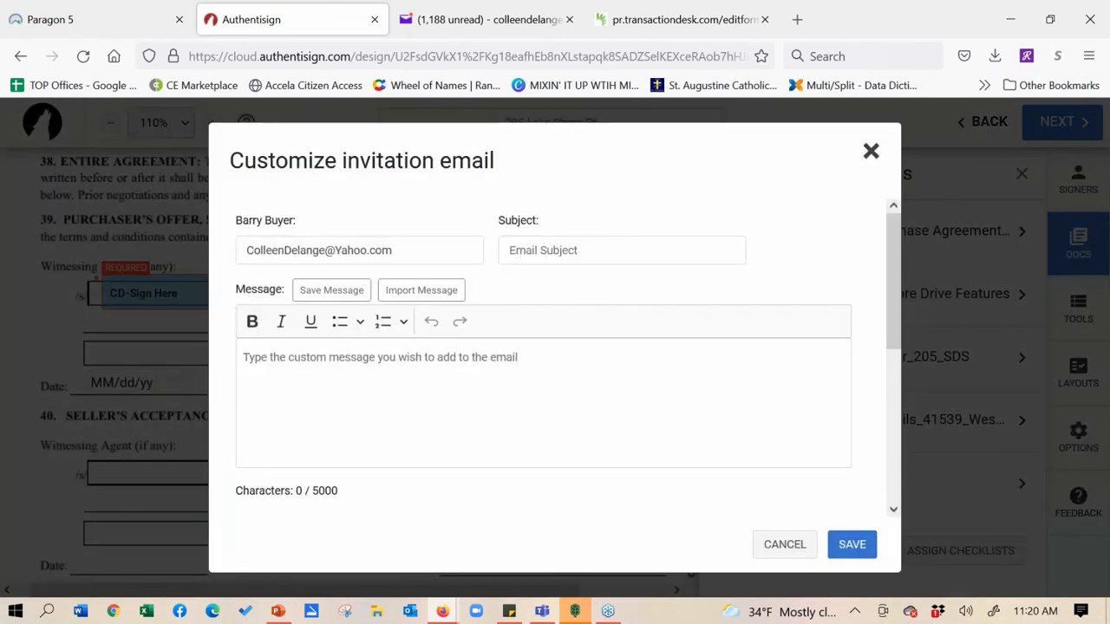
mouse_move(894, 270)
mouse_down()
mouse_move(899, 376)
mouse_move(886, 284)
mouse_up()
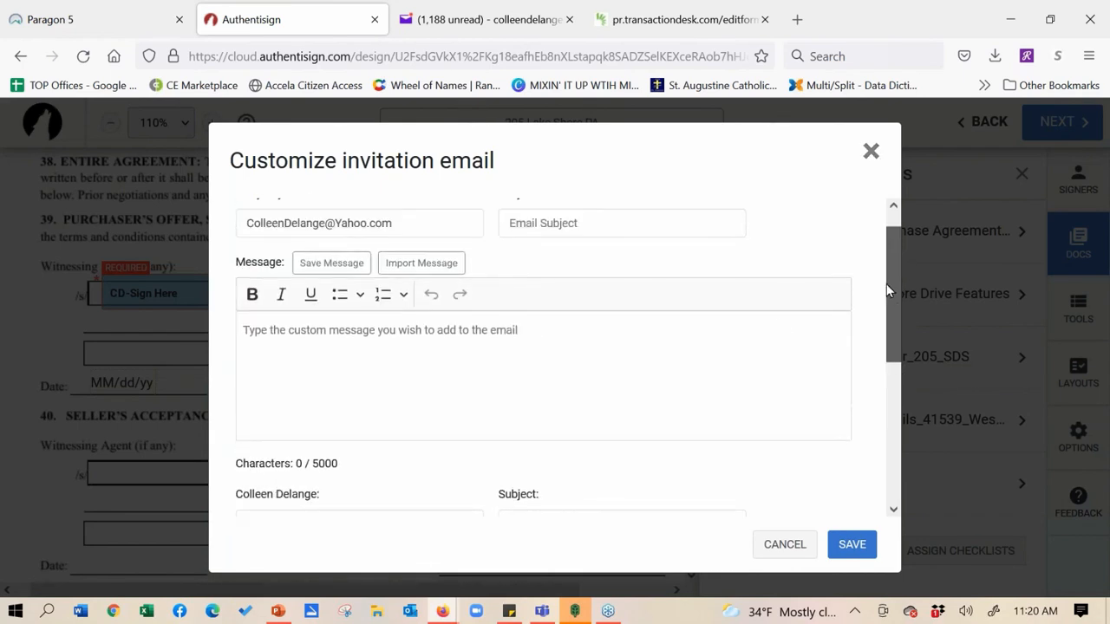
click(601, 342)
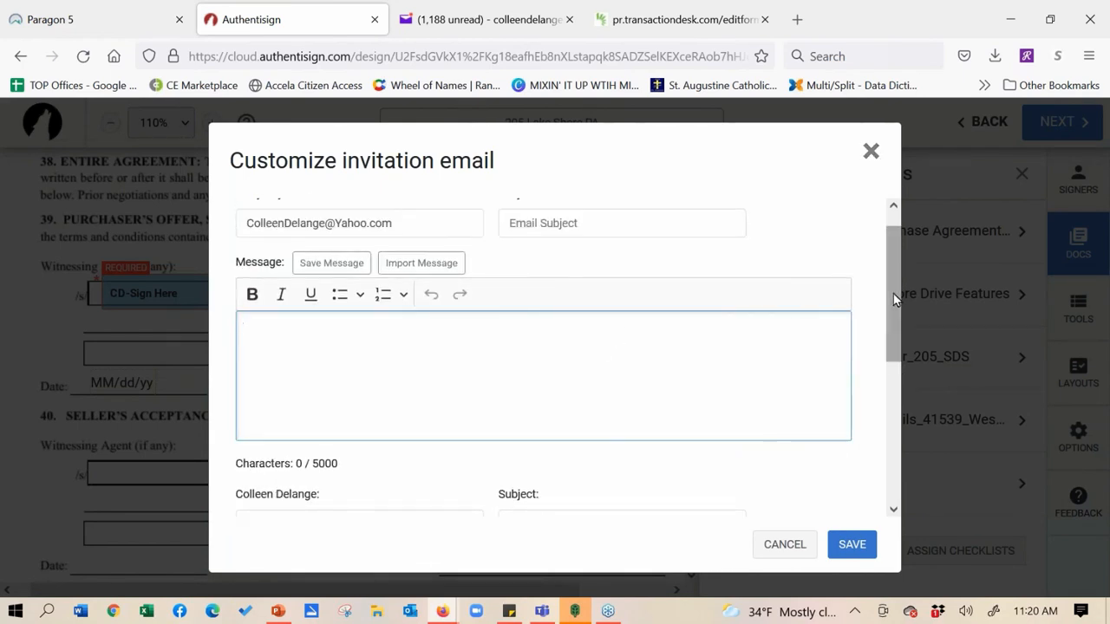
drag(893, 293, 899, 395)
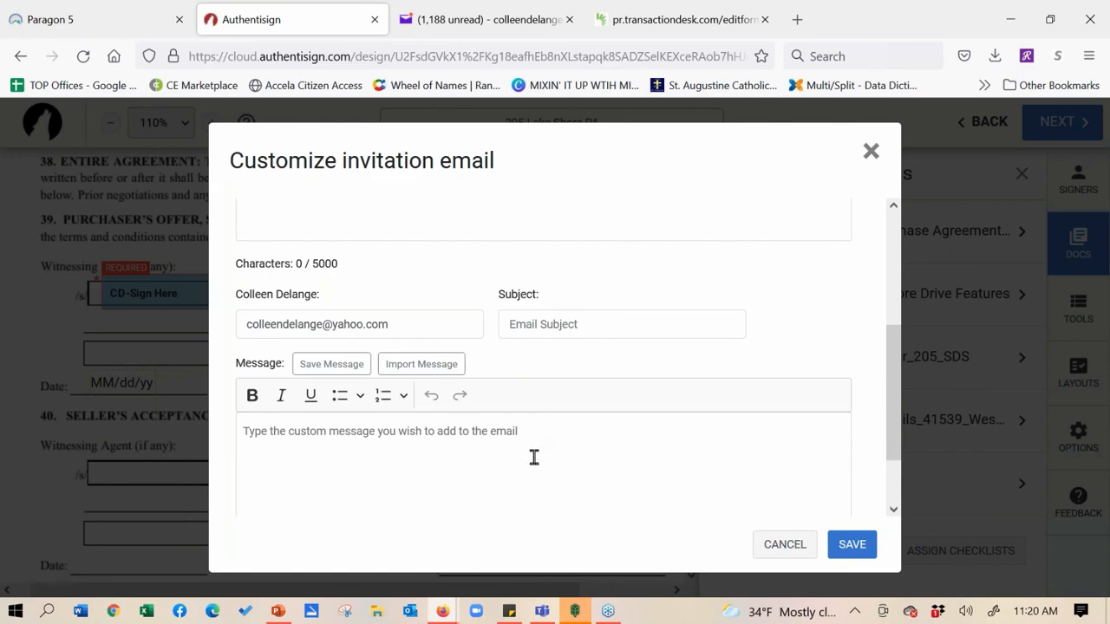
click(870, 153)
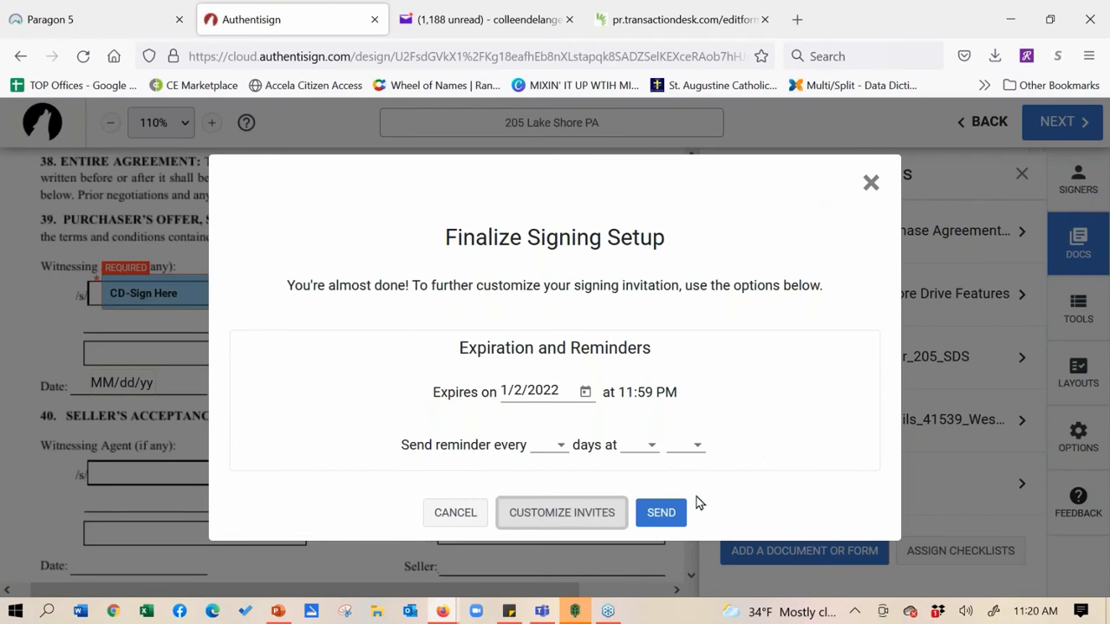
click(657, 514)
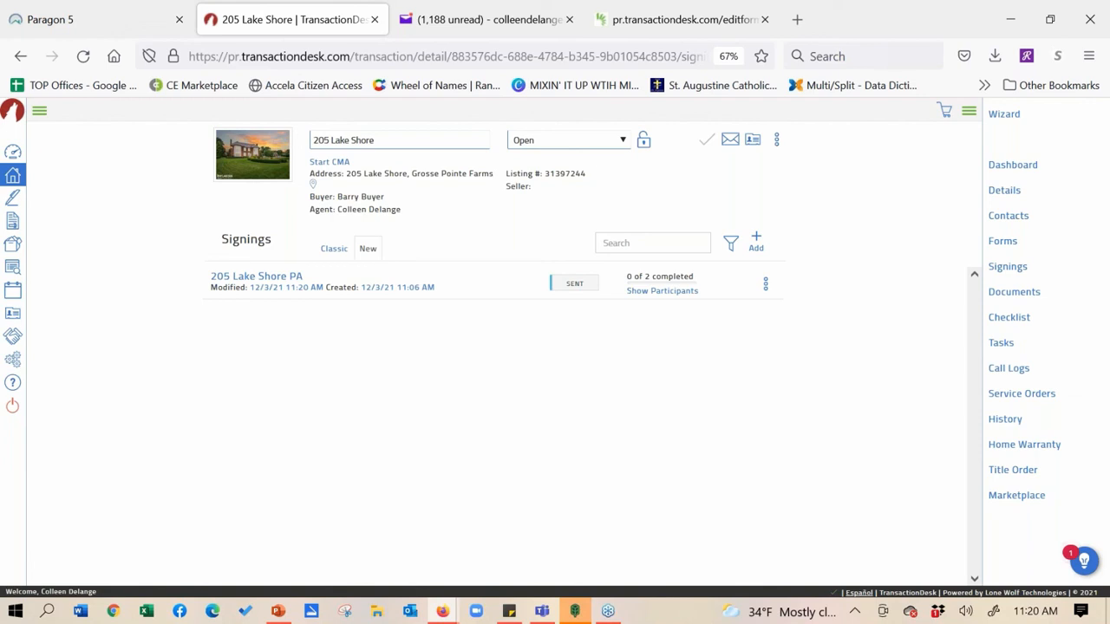
click(491, 19)
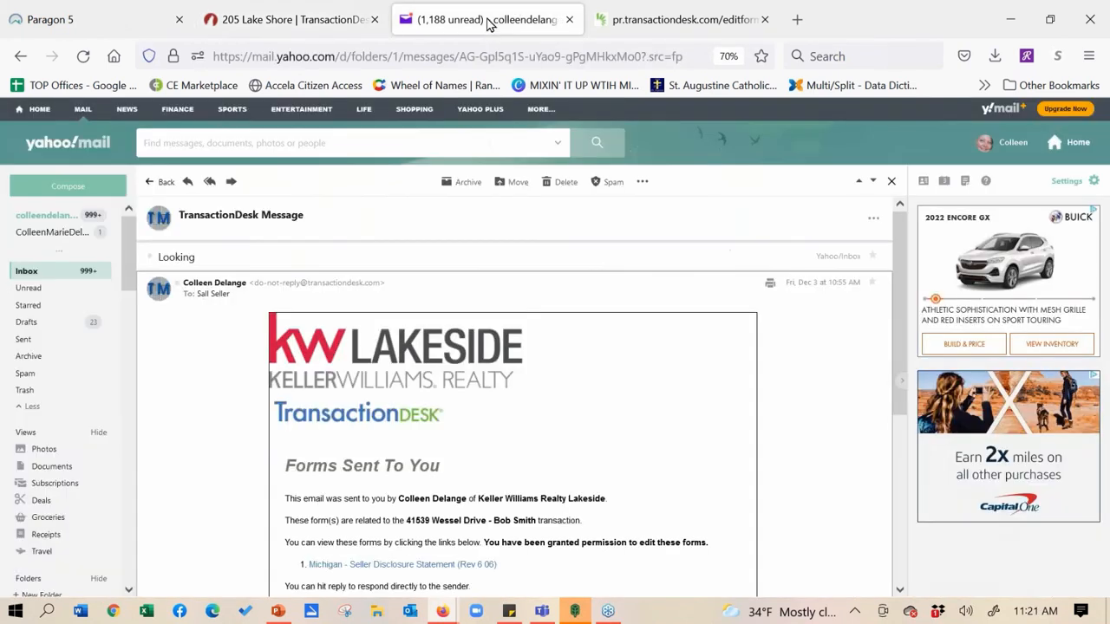
click(26, 271)
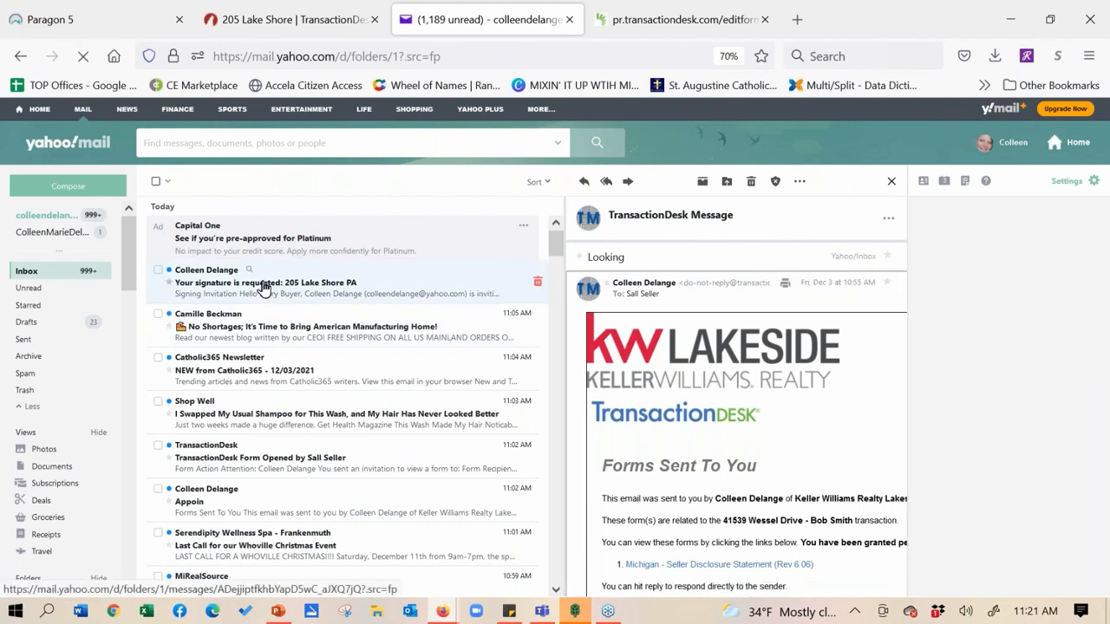
click(263, 287)
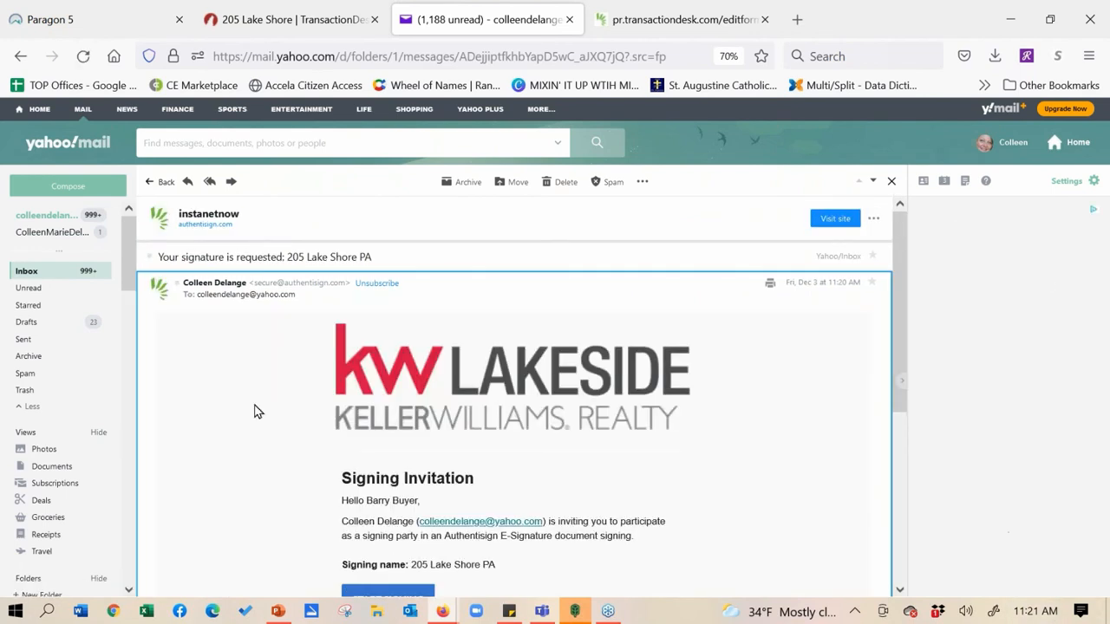
scroll(252, 391, down, 3)
scroll(208, 315, down, 1)
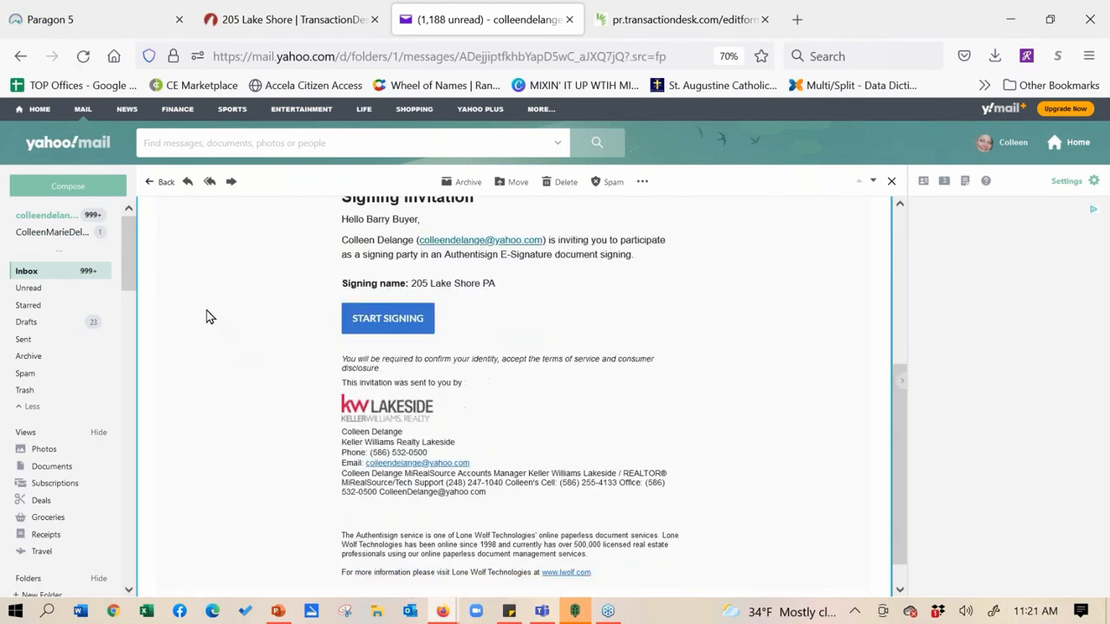
scroll(255, 448, up, 3)
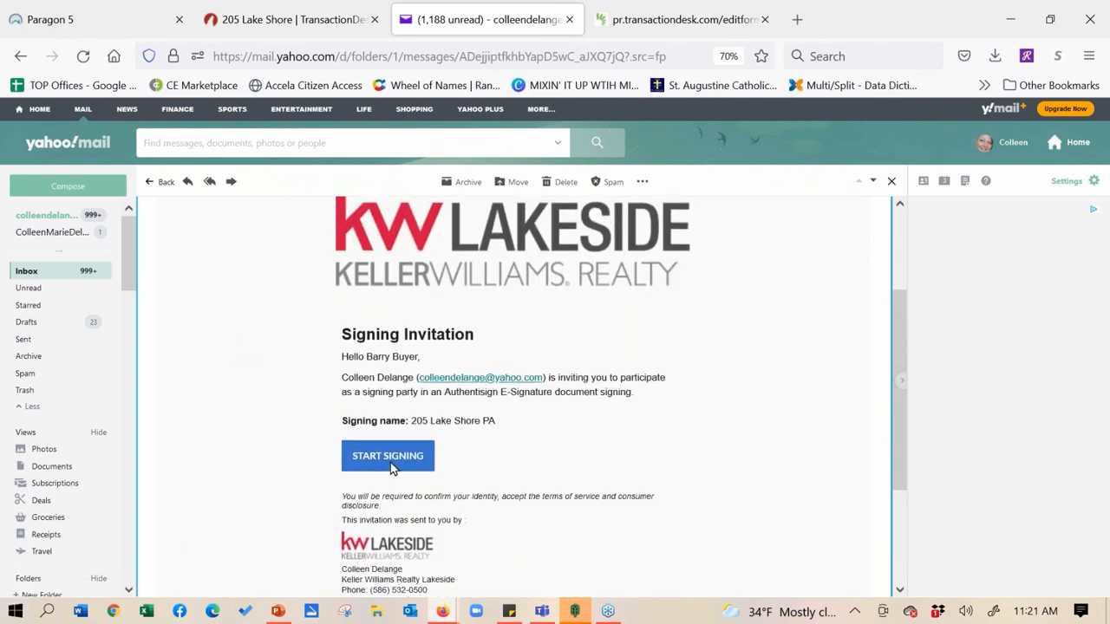
click(388, 455)
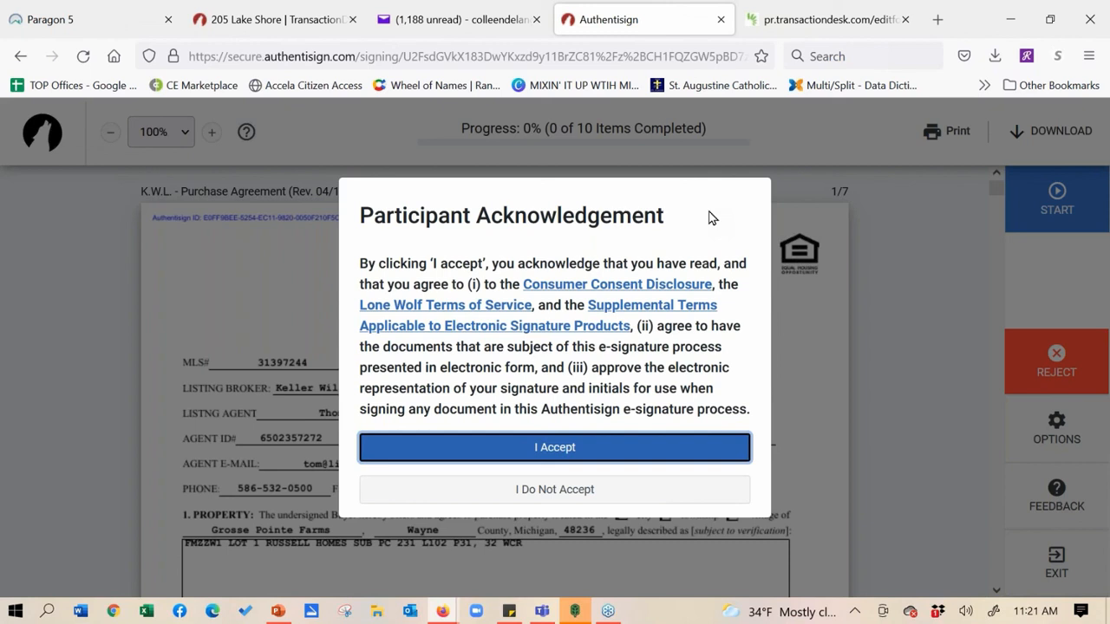
Accept the signing terms, start guided signing, and initial the buyer boxes on pages 1 through 3
click(589, 449)
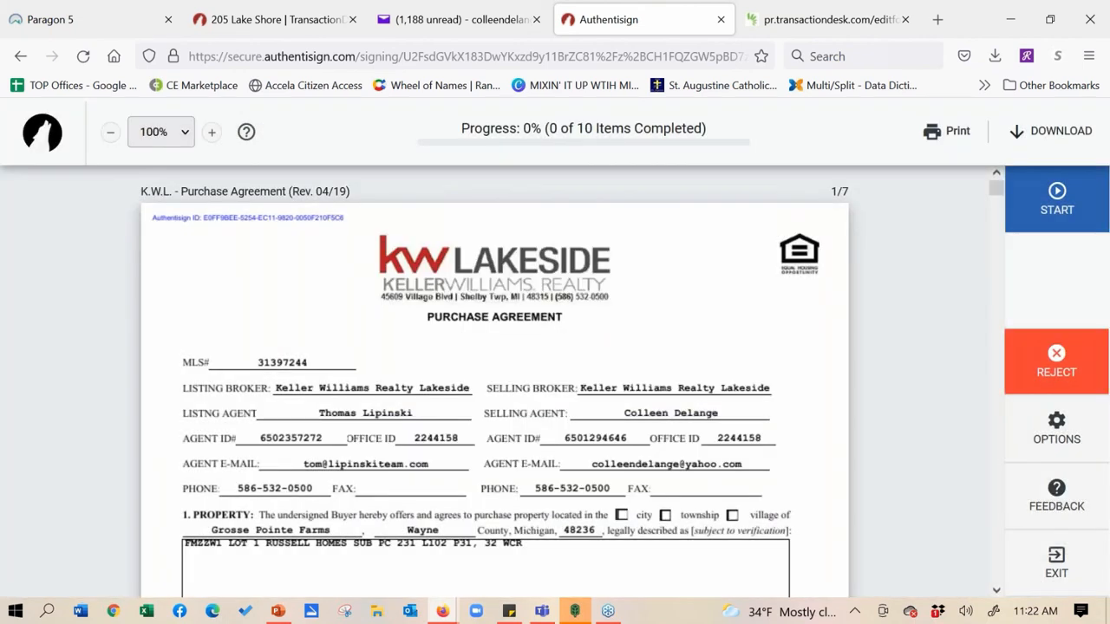
click(1049, 208)
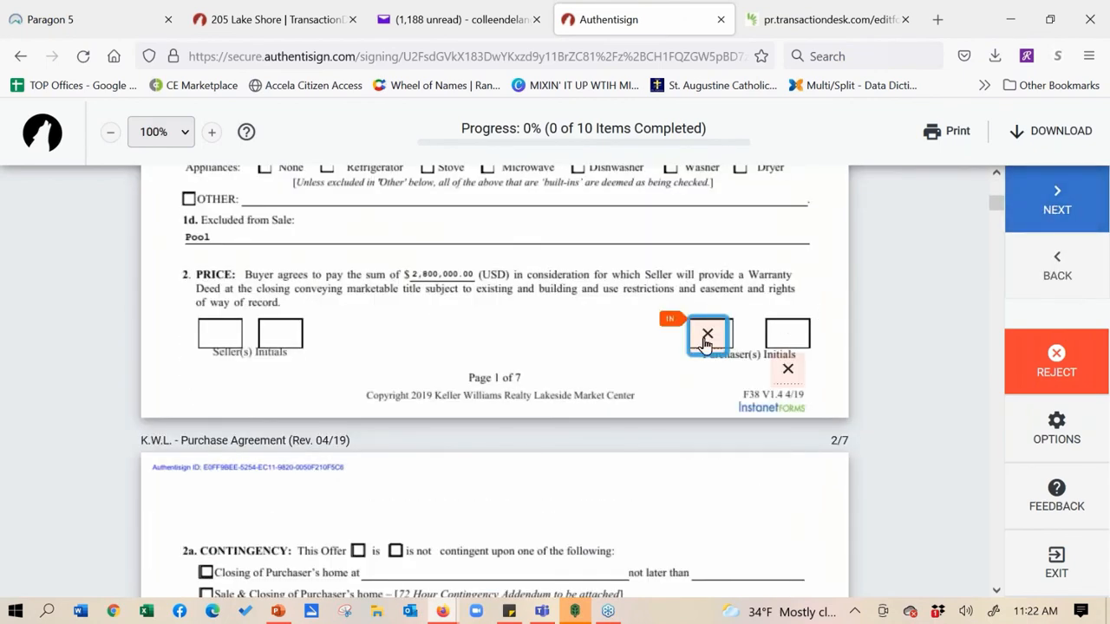
click(707, 338)
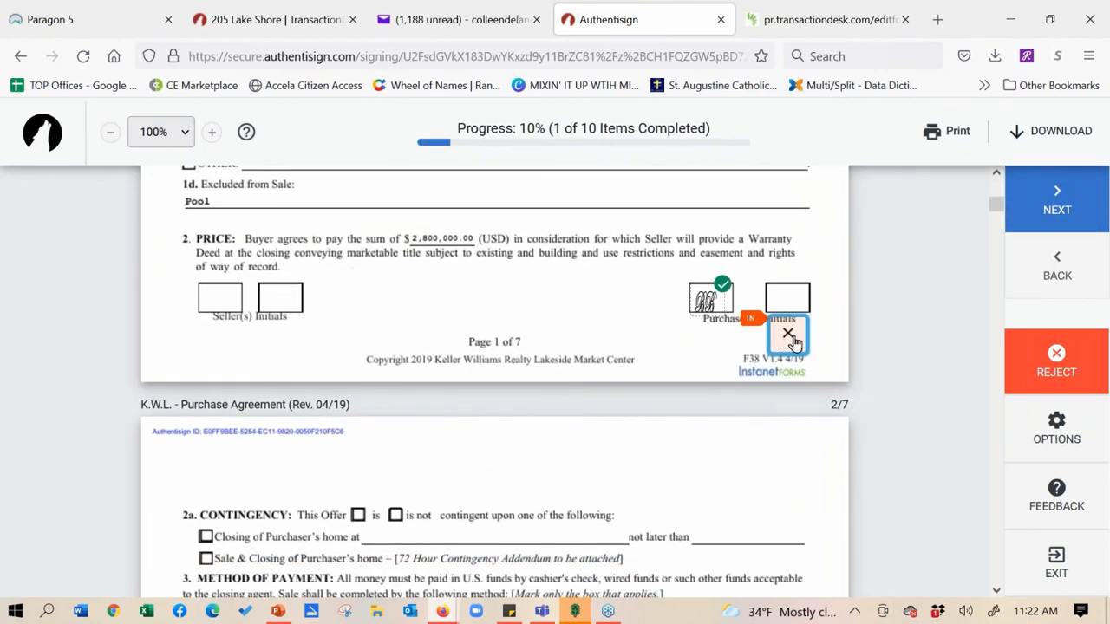
click(792, 338)
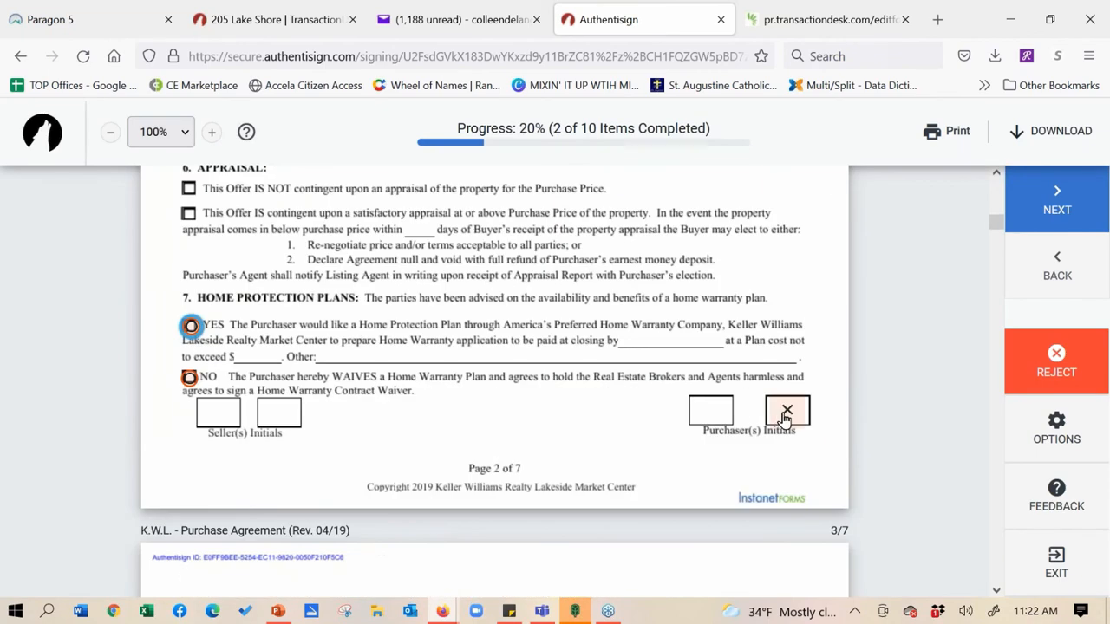
click(784, 417)
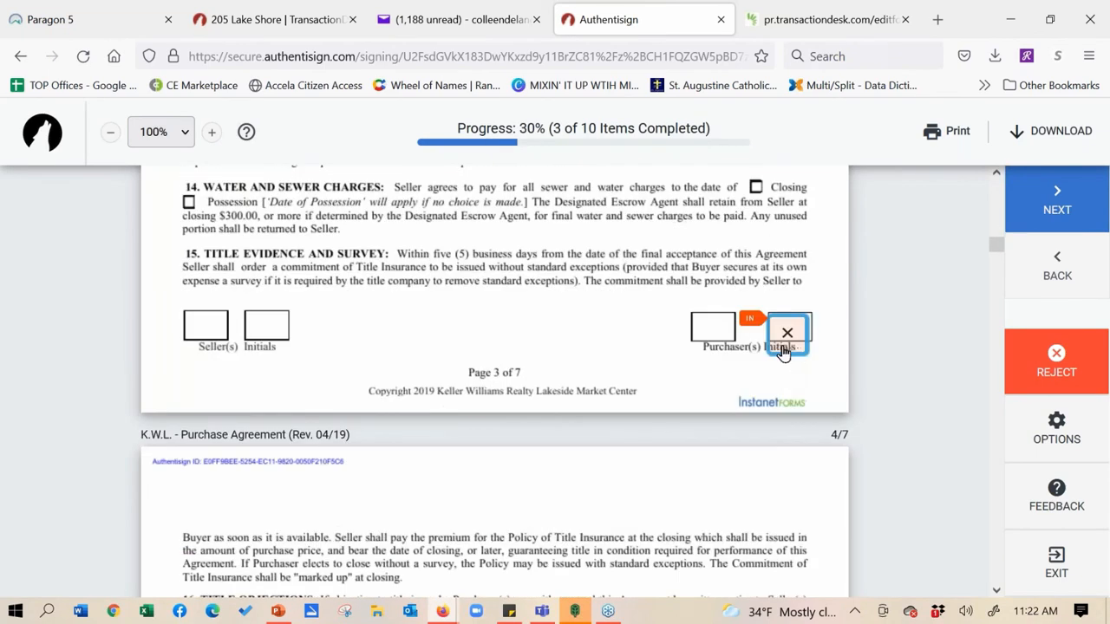
click(783, 347)
Initial pages 4 to 7, sign the purchaser line, and choose YES for Home Protection
click(784, 338)
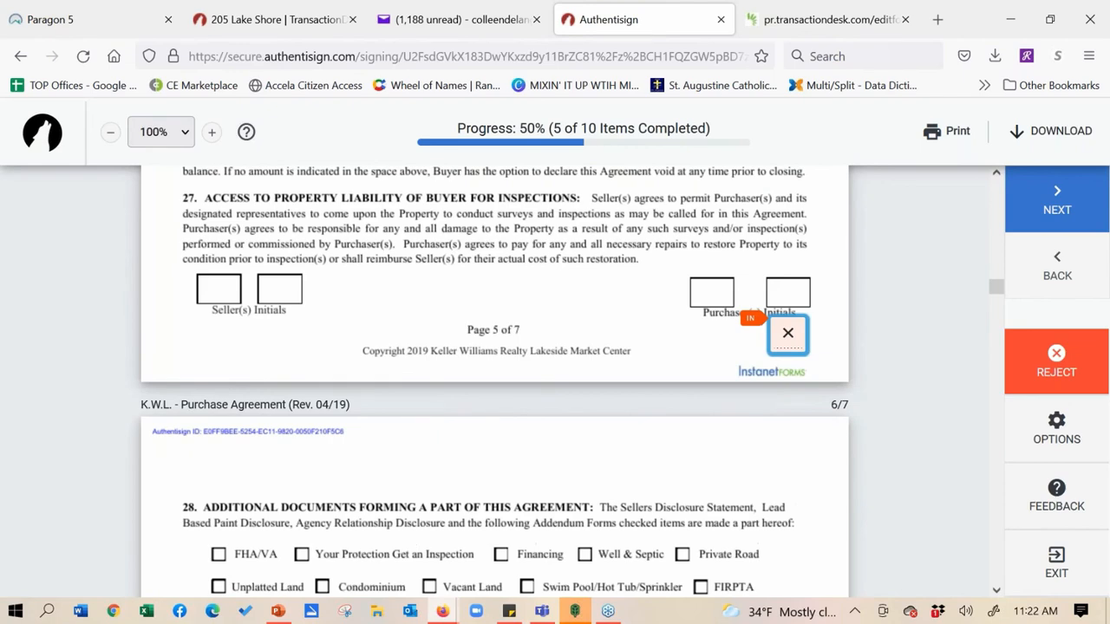
click(787, 333)
click(785, 336)
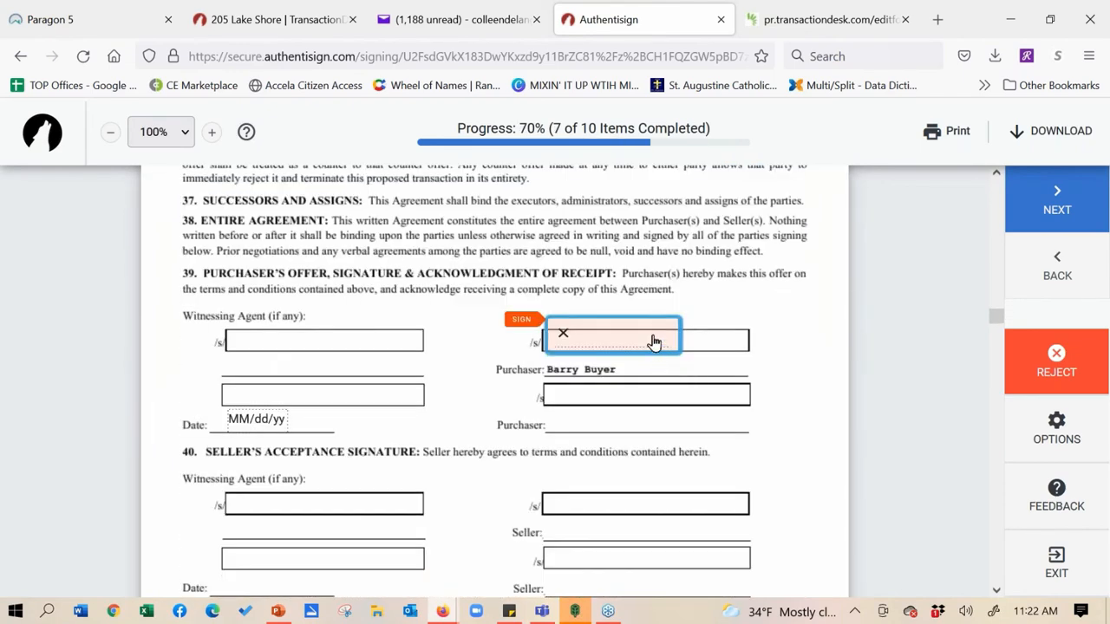
click(655, 341)
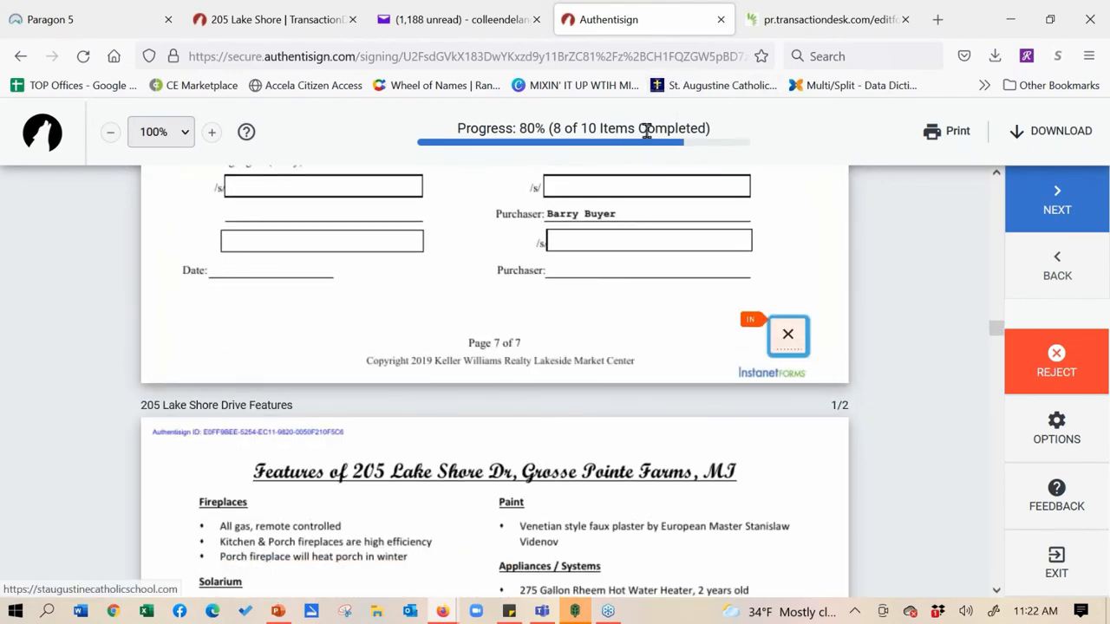
click(799, 345)
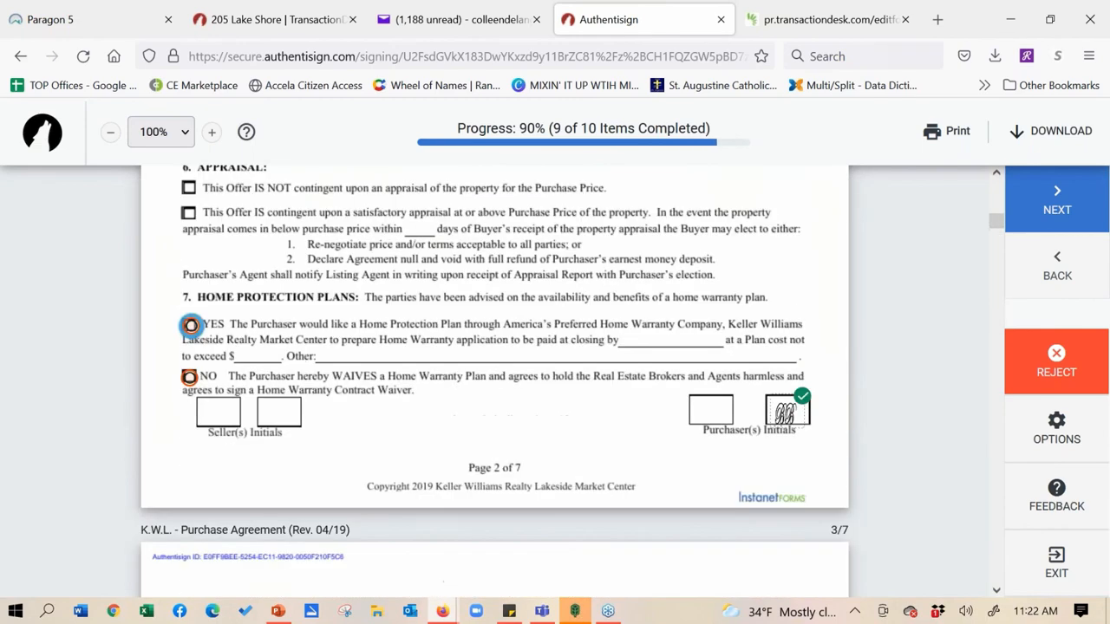
click(191, 327)
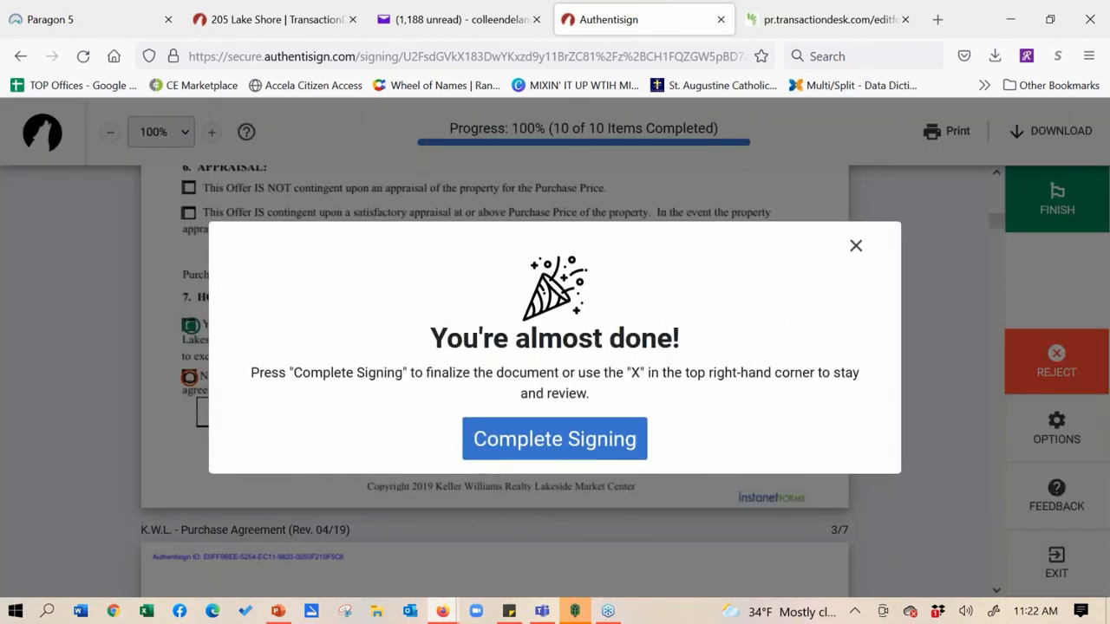
Dismiss the almost-done prompt and change the home protection plan choice to NO
click(853, 249)
click(191, 384)
click(190, 380)
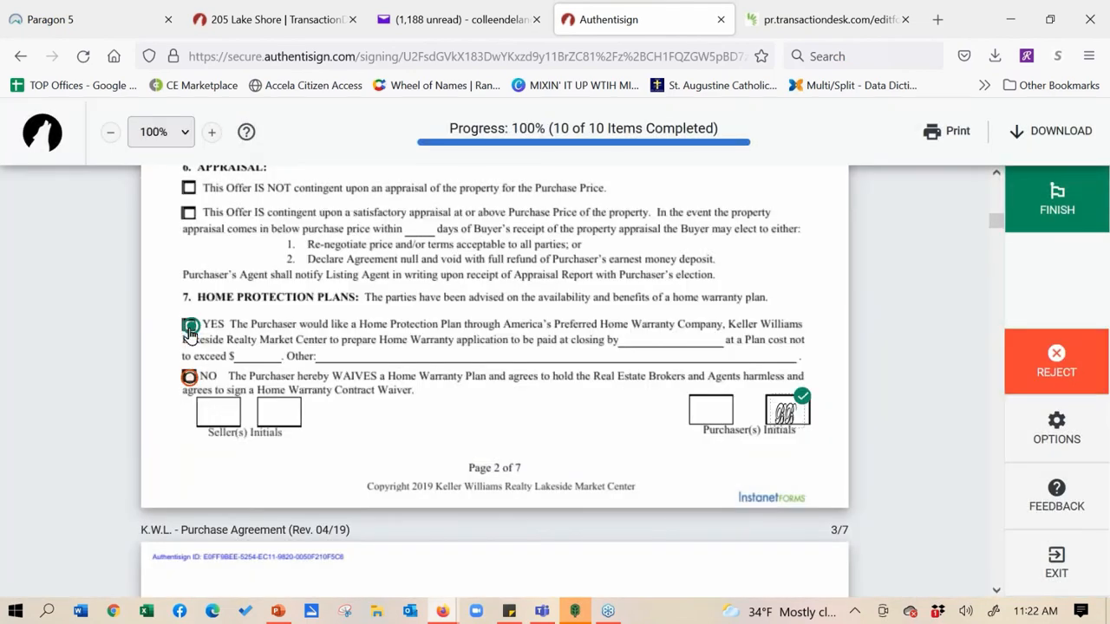
click(189, 380)
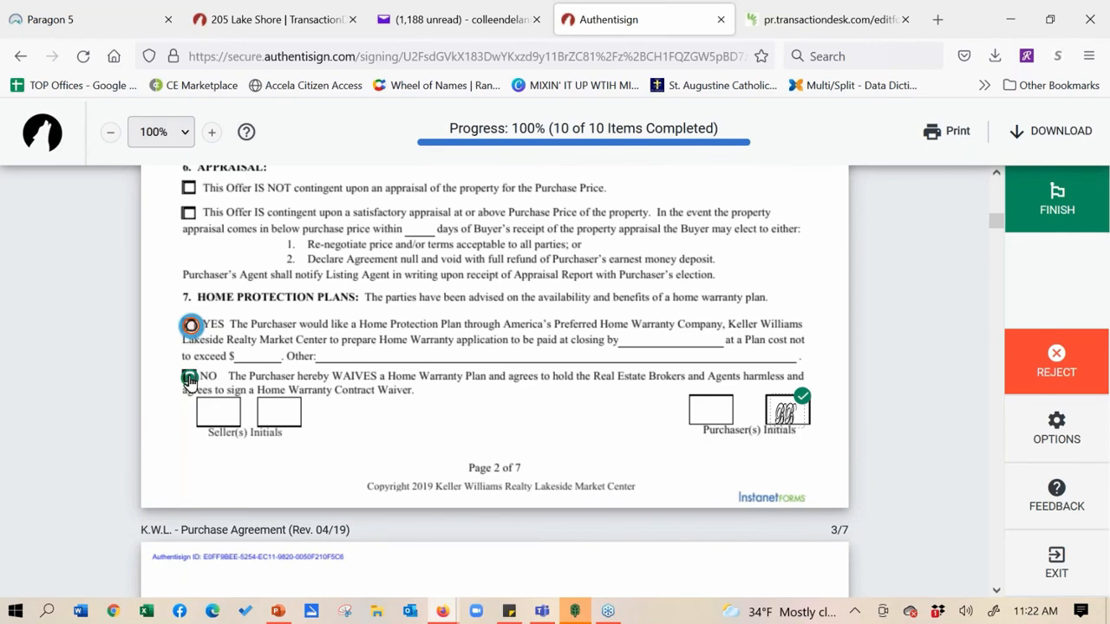
Finish and complete the signing, then close the Authentisign tab
click(1045, 206)
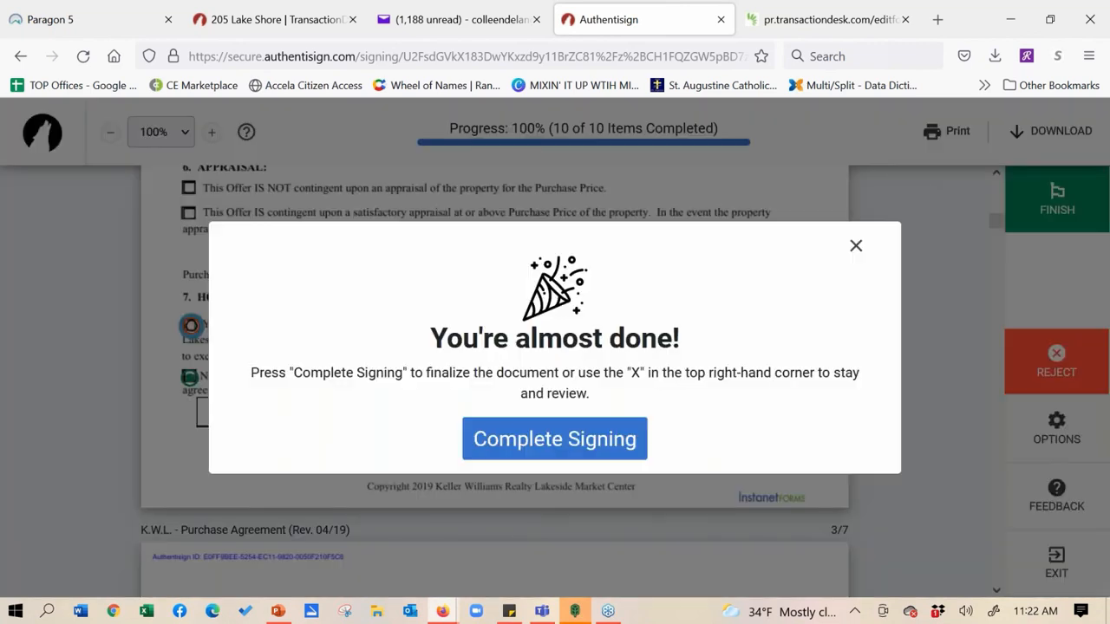
click(607, 450)
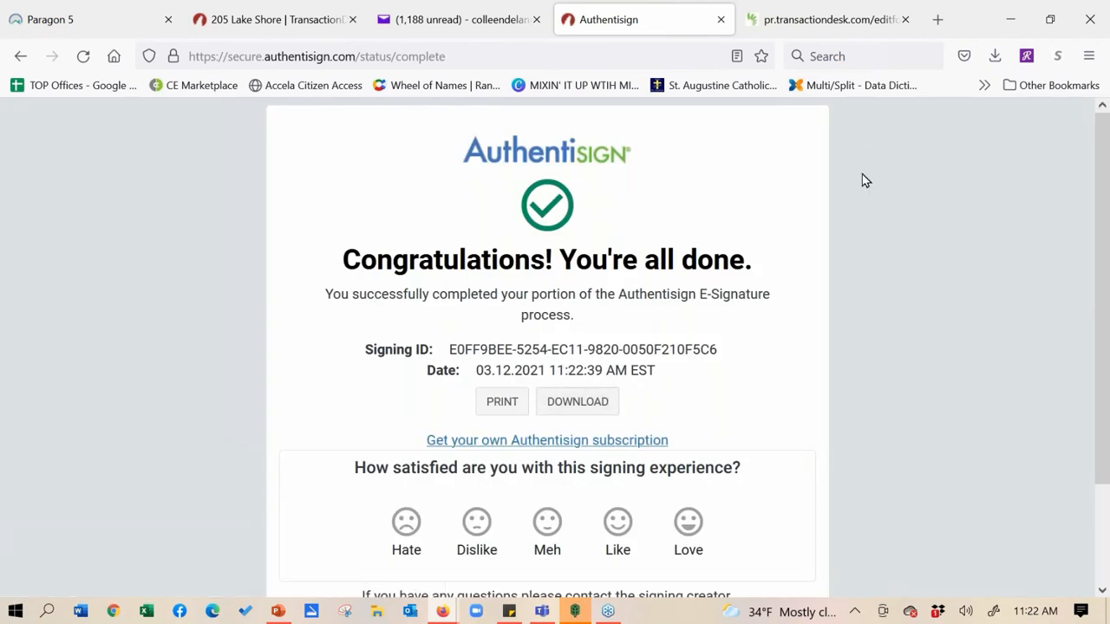
click(720, 21)
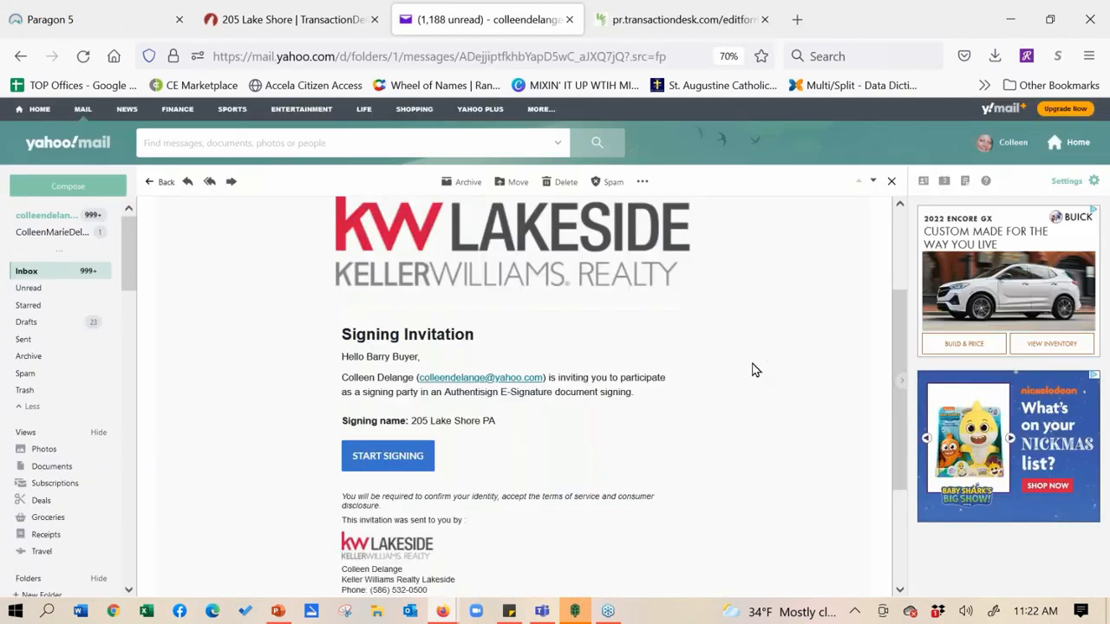